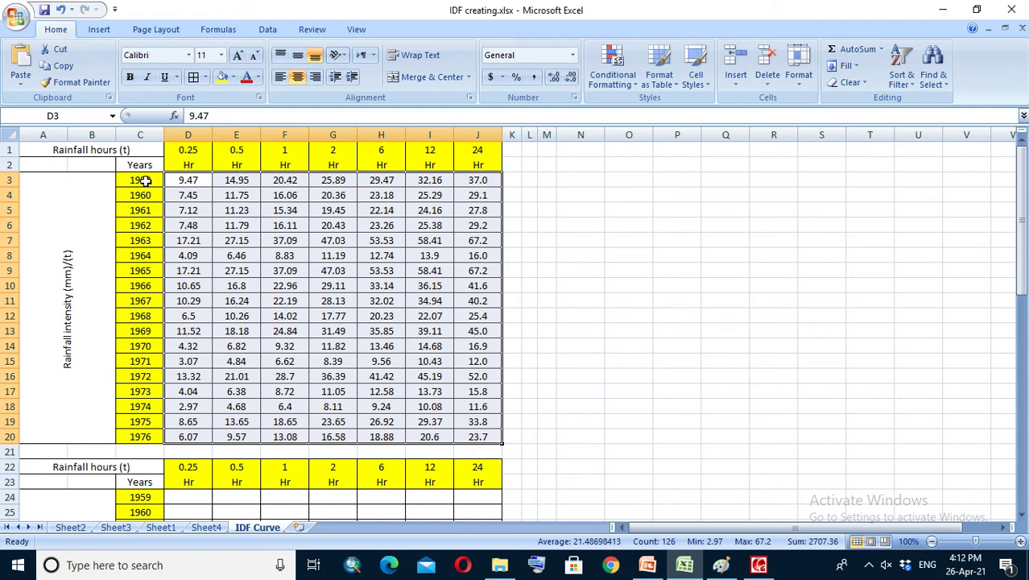
Step: Examine the years column and the 1959 and 1960 rainfall values across the 0.25 to 24 hour durations in the upper table
left_click(145, 180)
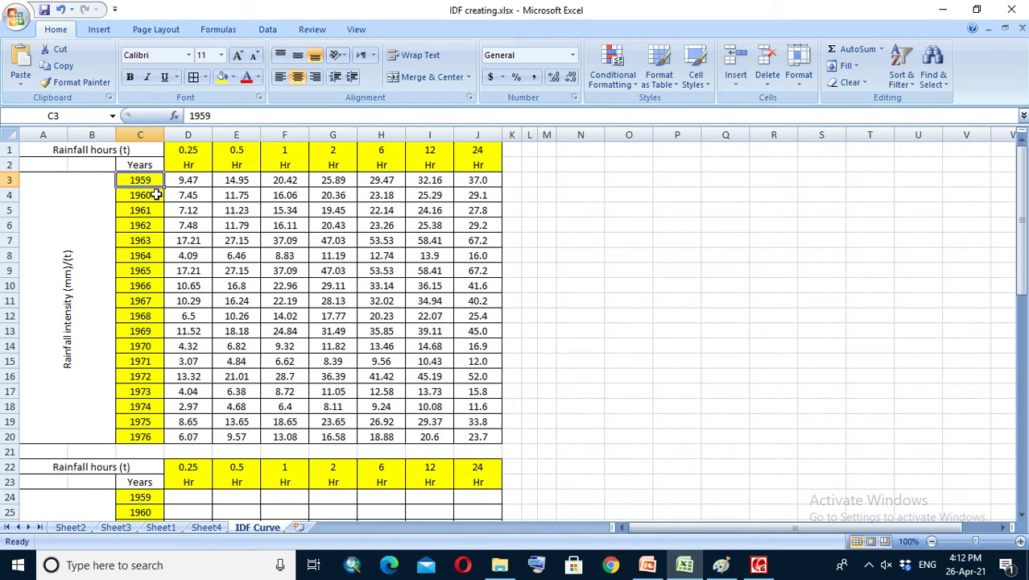
left_click(155, 195)
left_click_drag(144, 180, 147, 435)
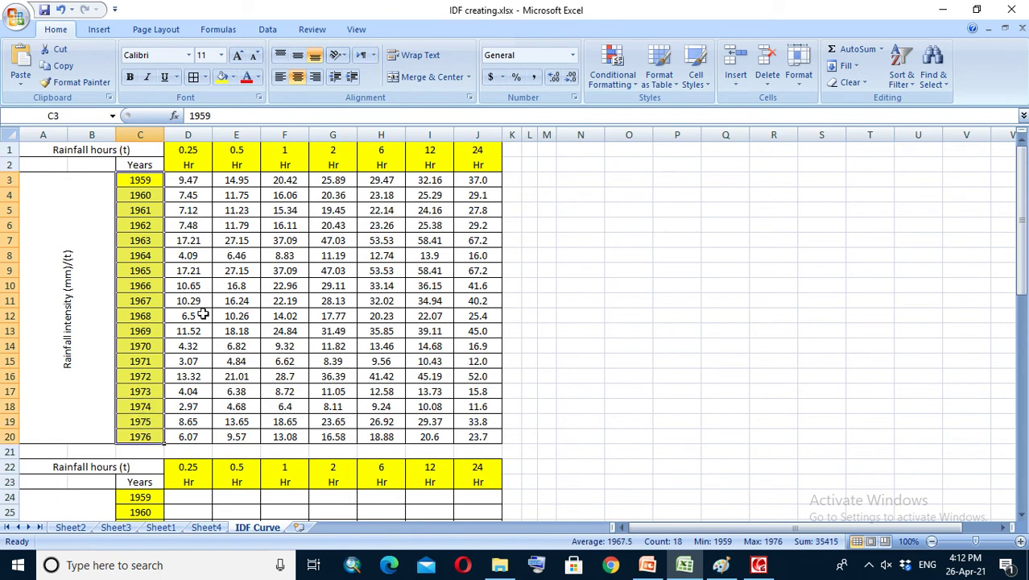
left_click(193, 181)
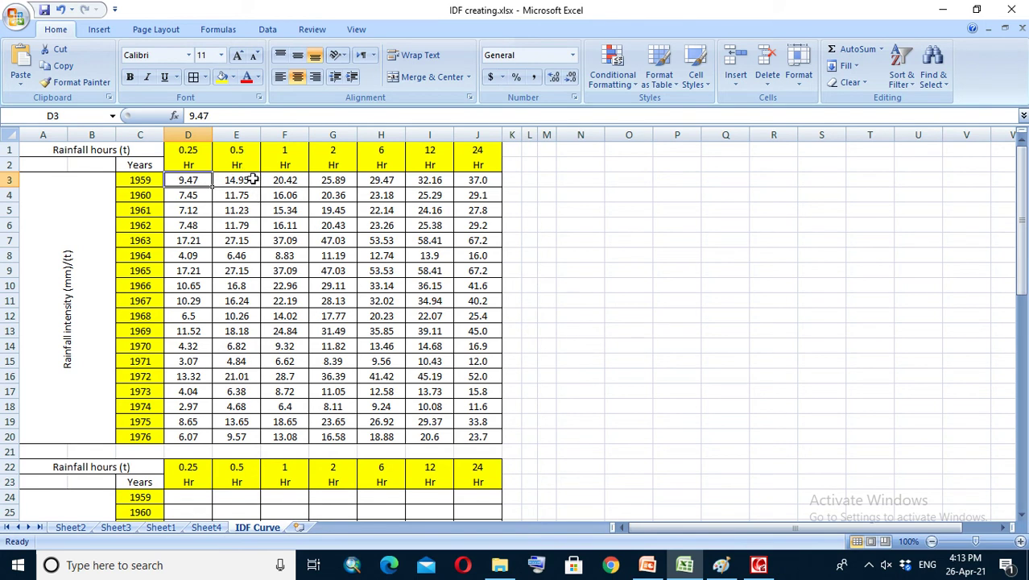
left_click(298, 182)
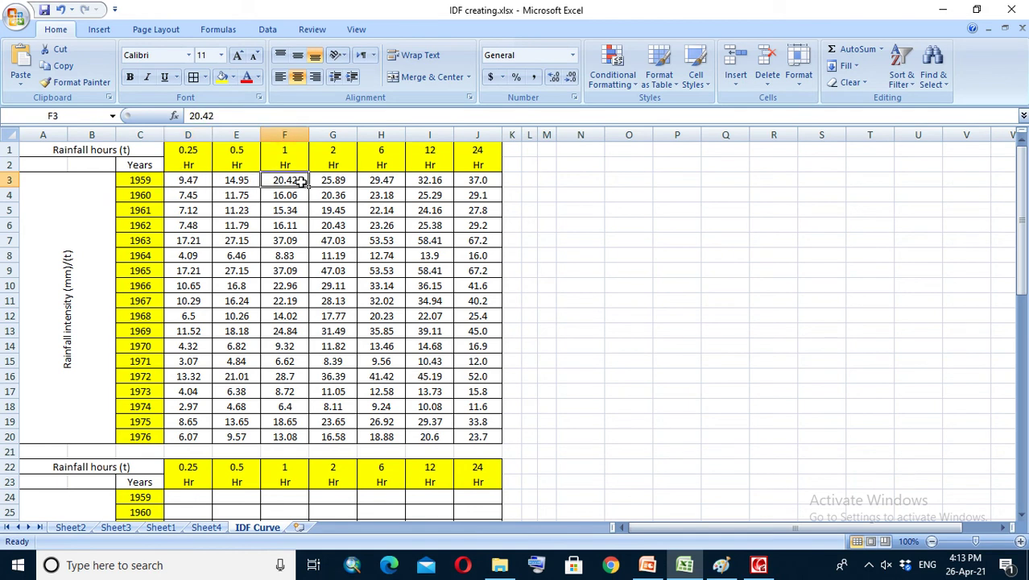
left_click(352, 181)
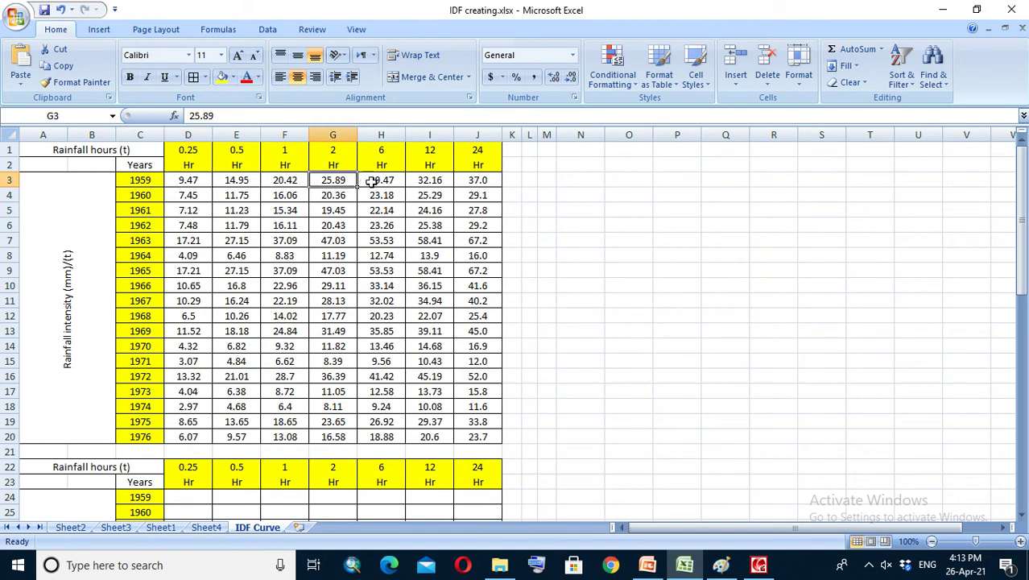
left_click(388, 185)
left_click(427, 182)
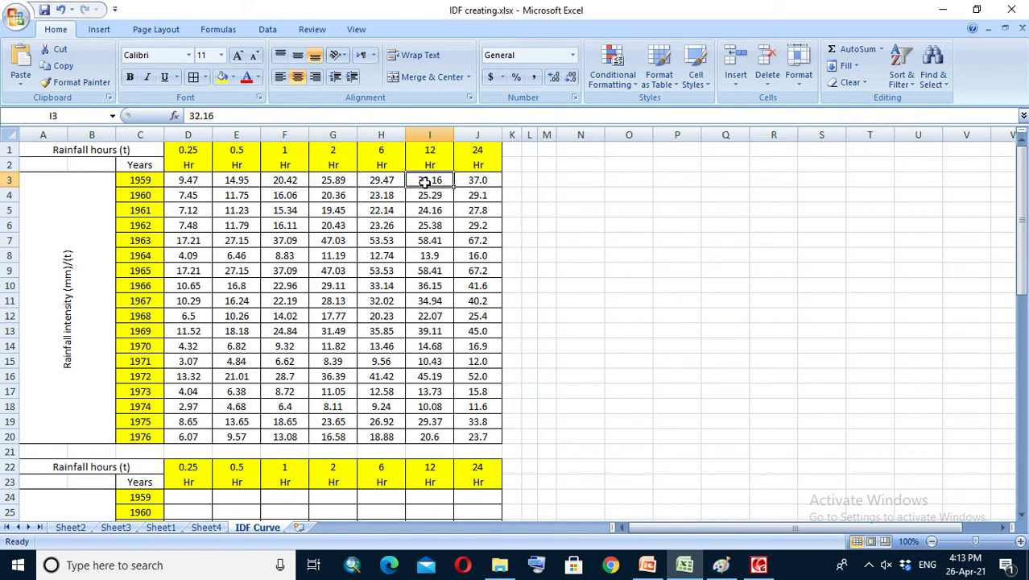
left_click(468, 182)
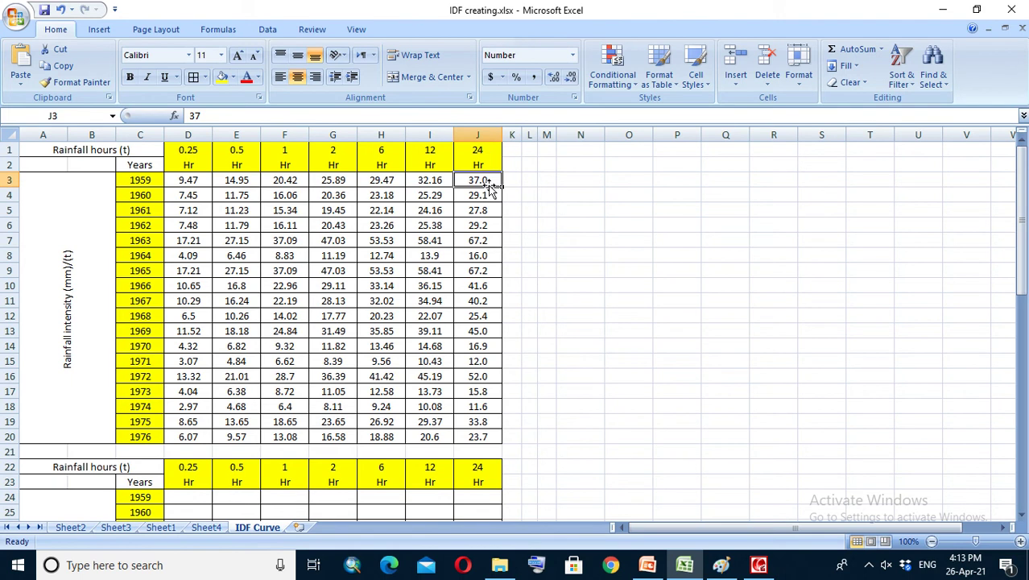
left_click_drag(194, 179, 465, 182)
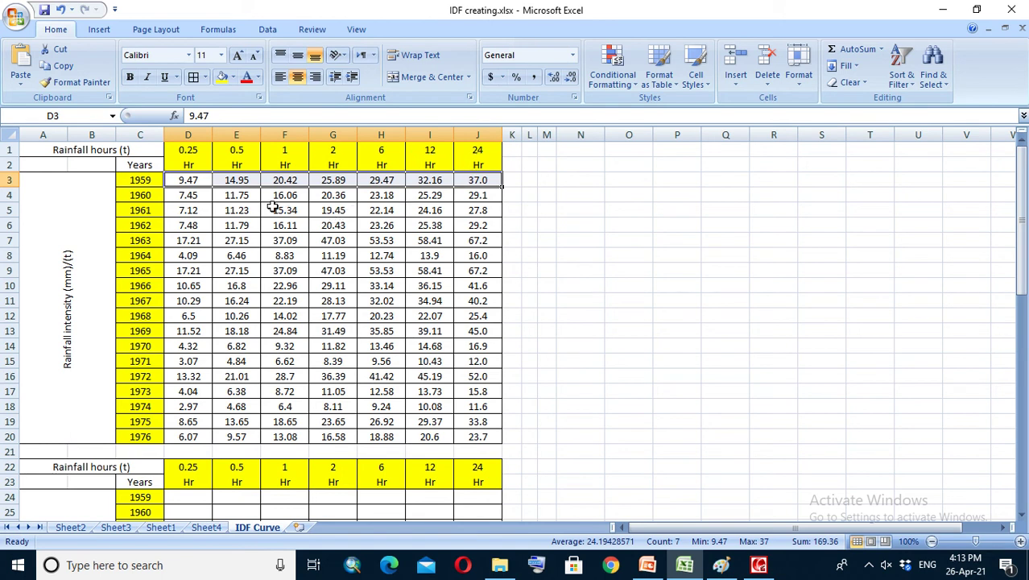
left_click(187, 196)
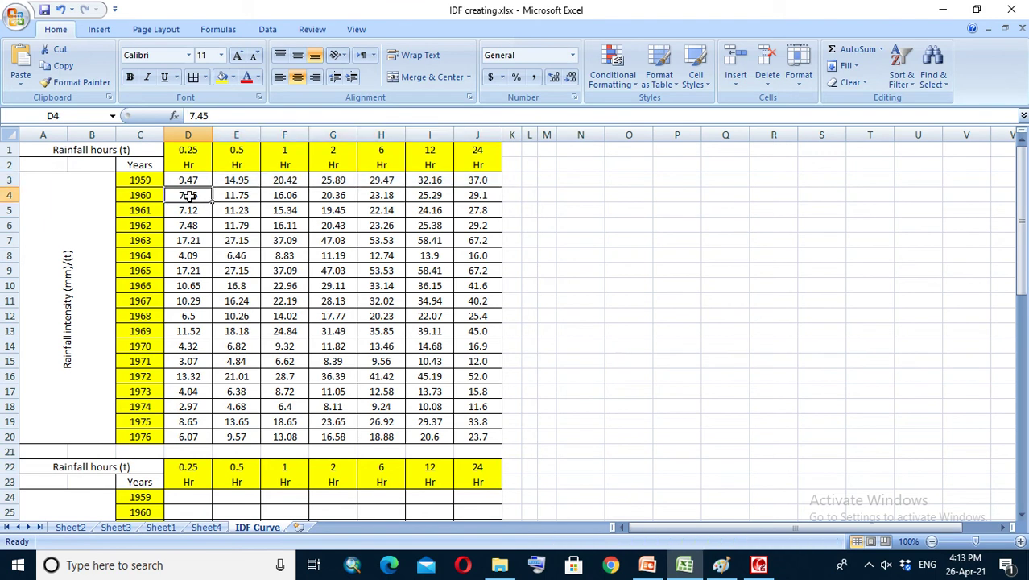
left_click_drag(188, 197, 463, 197)
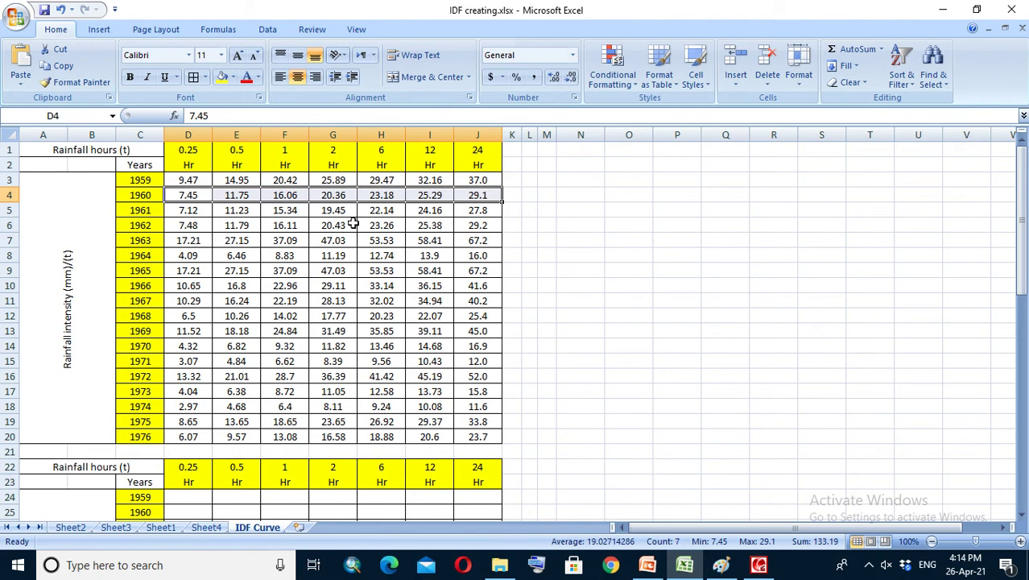
Step: Compare the filled upper rainfall table with the empty lower table, checking the 1959 row from 0.25 to 24 hours in both
scroll(352, 221, "down", 2)
scroll(347, 227, "up", 2)
scroll(346, 226, "down", 2)
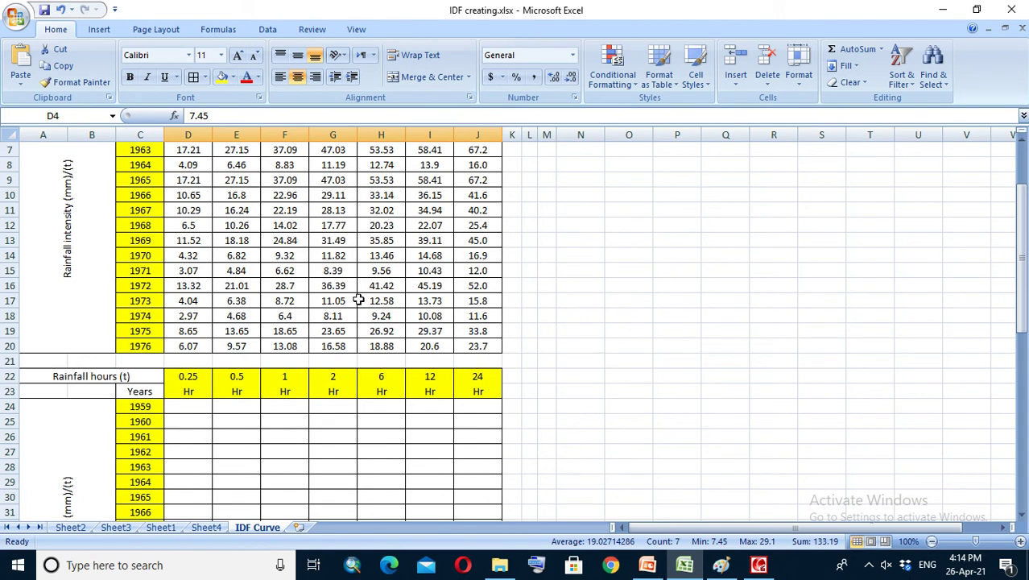
scroll(358, 299, "up", 2)
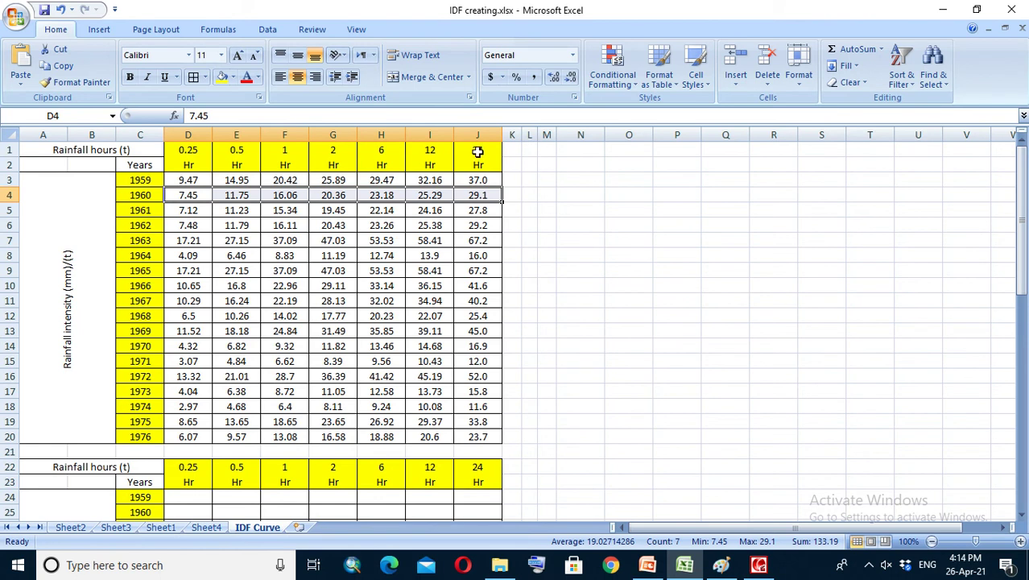
scroll(372, 297, "down", 1)
scroll(373, 296, "up", 1)
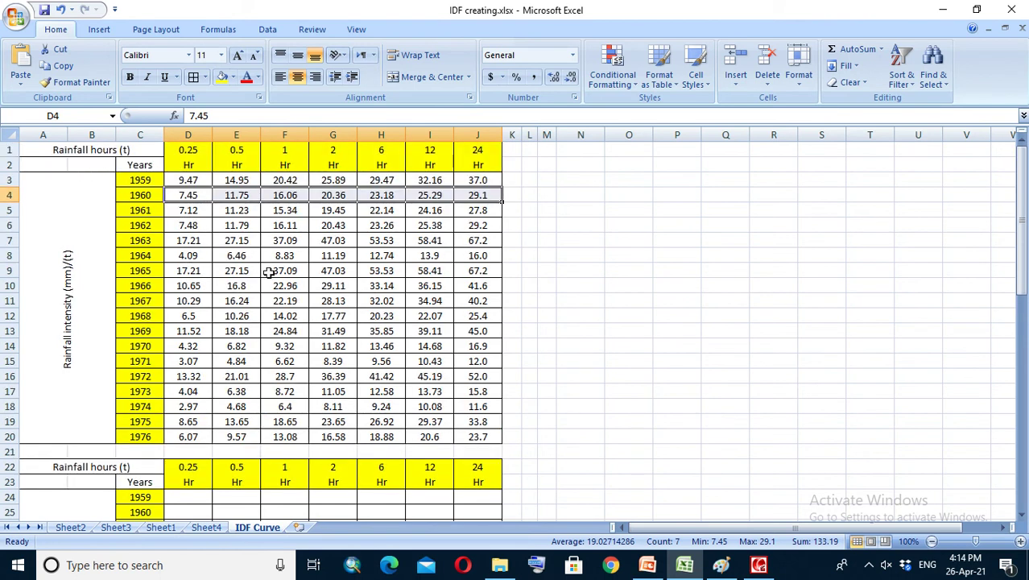
left_click(479, 181)
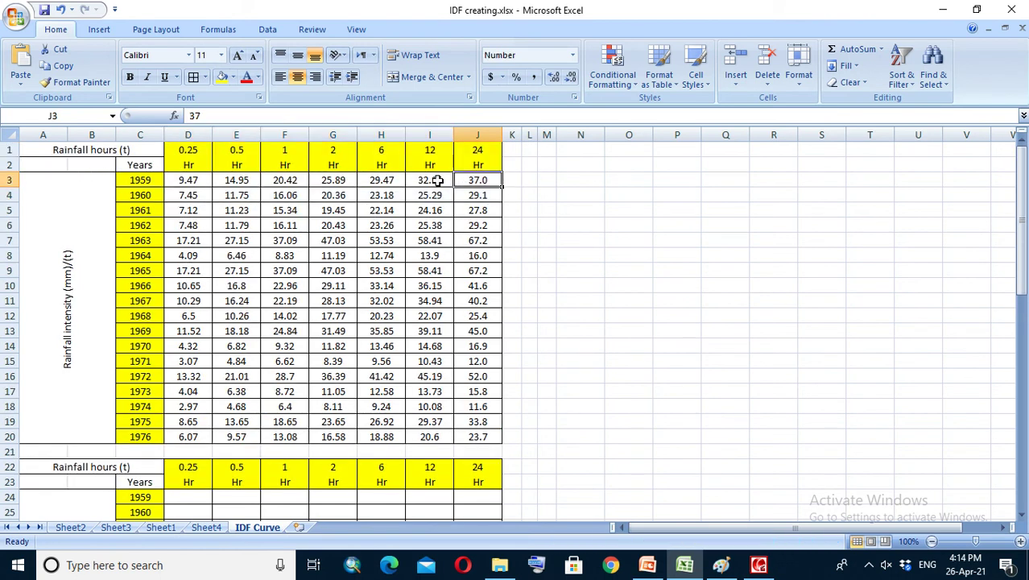
left_click(439, 180)
left_click(184, 181)
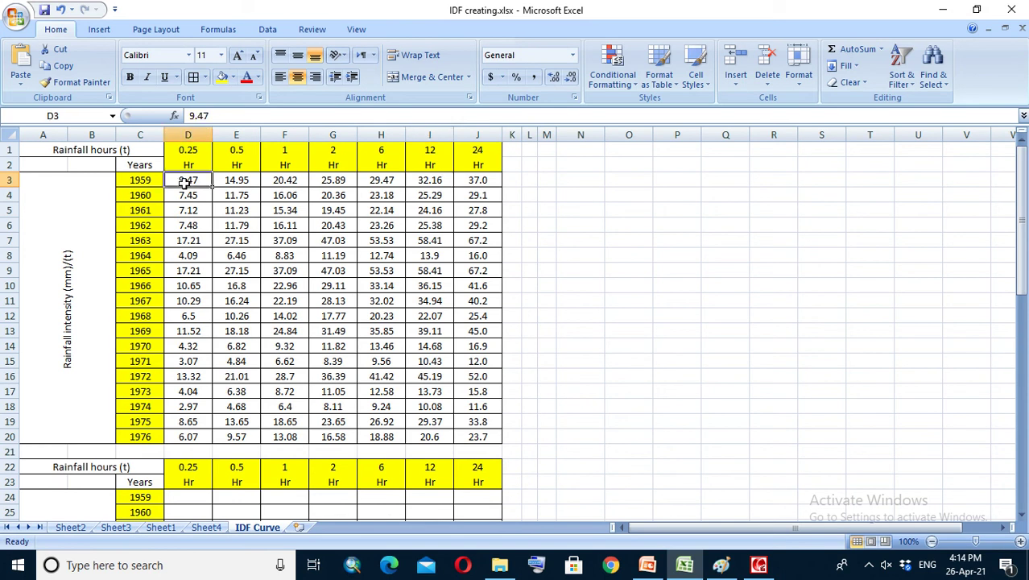
scroll(197, 200, "down", 2)
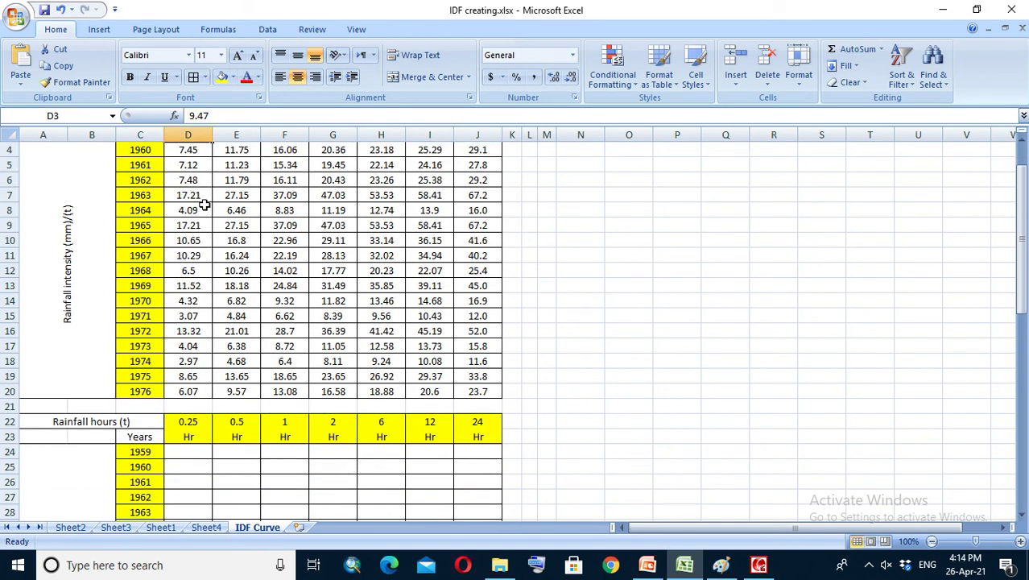
scroll(224, 248, "down", 2)
left_click(186, 317)
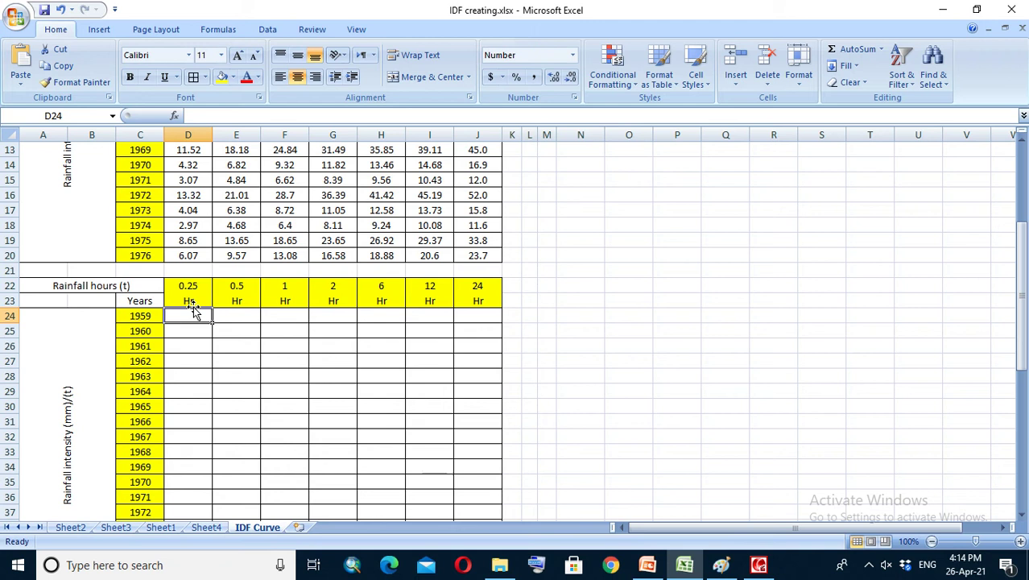
left_click(463, 315)
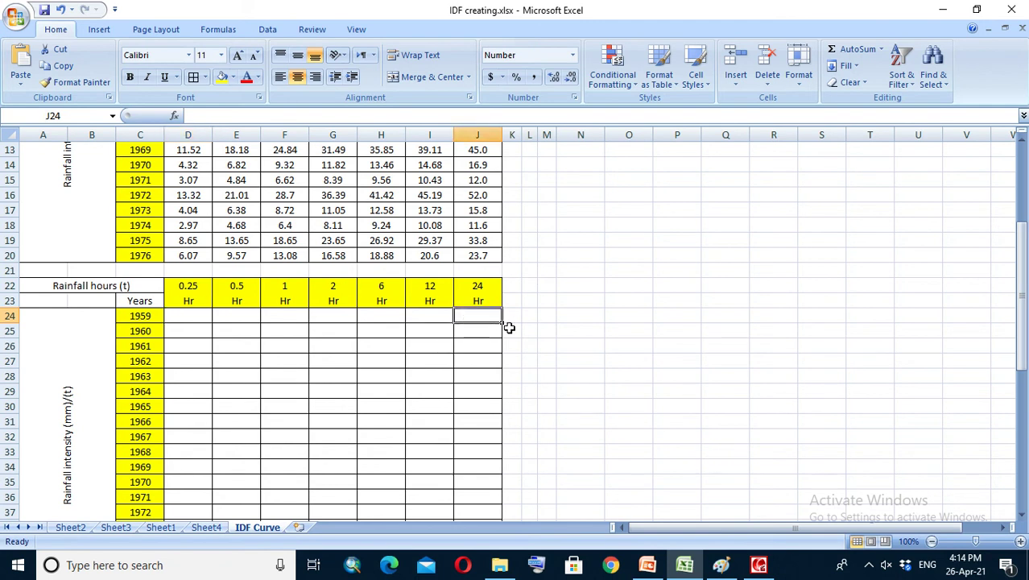
Step: Calculate the 1959 intensity for 24 hours in cell J24 of the lower table with the formula =J3/J1
scroll(487, 329, "up", 4)
left_click(480, 181)
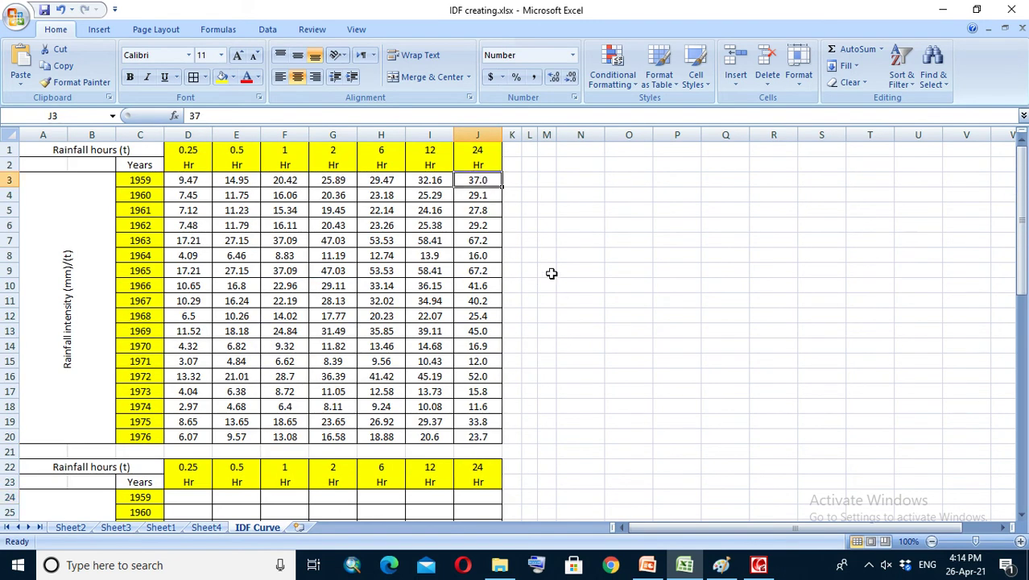
left_click(479, 495)
type("=")
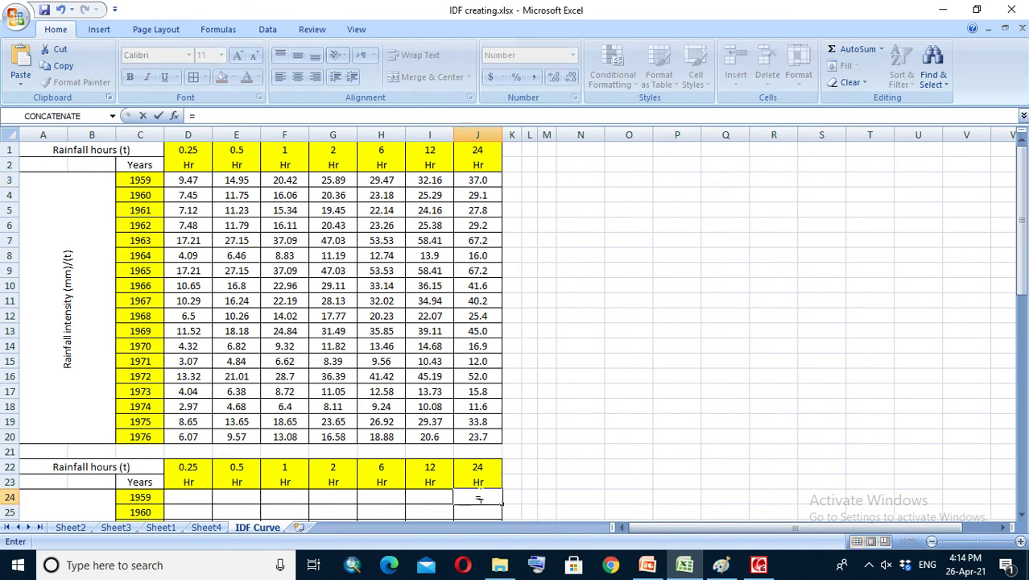
left_click(478, 179)
type("/")
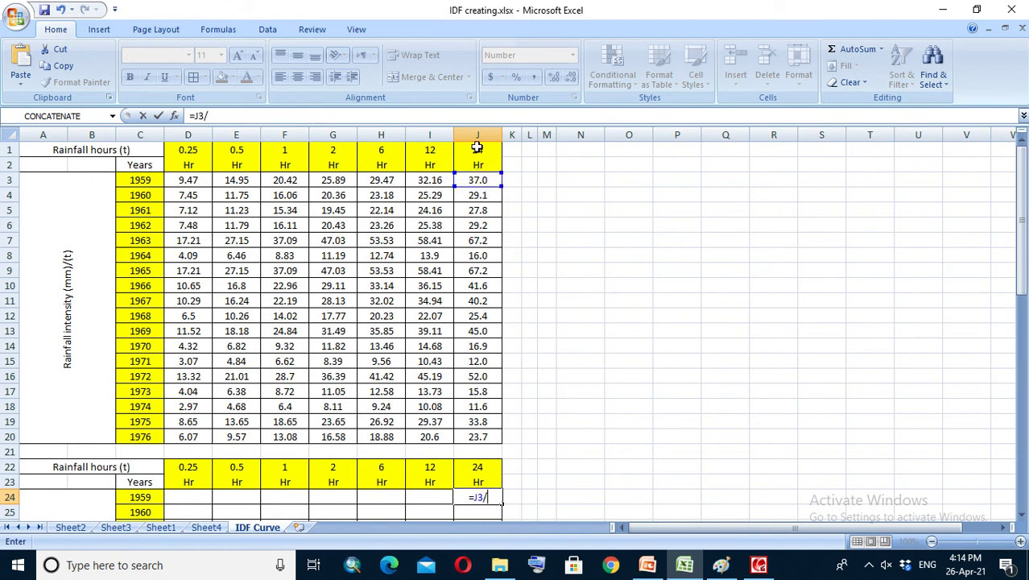
left_click(478, 147)
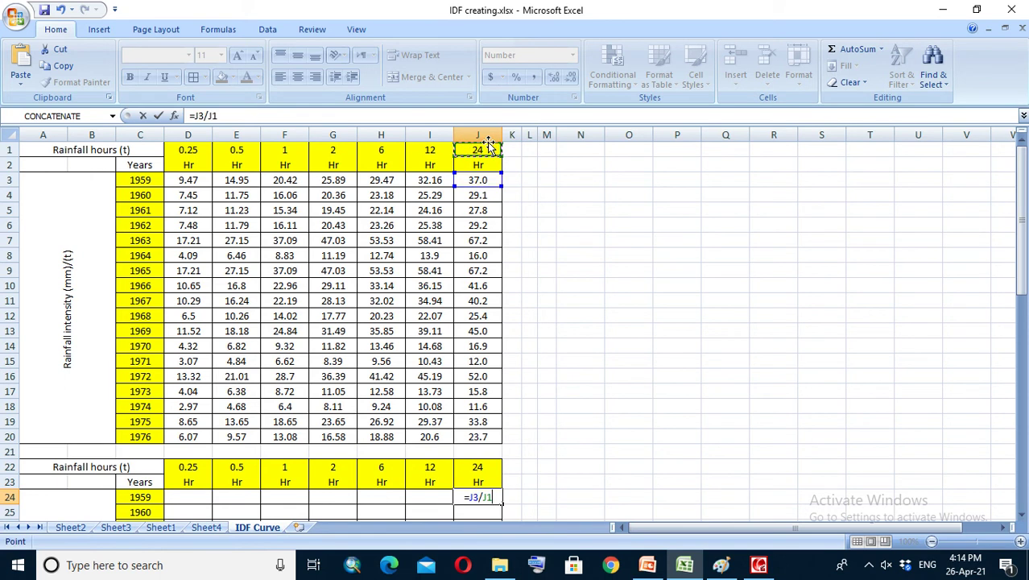
key("Return")
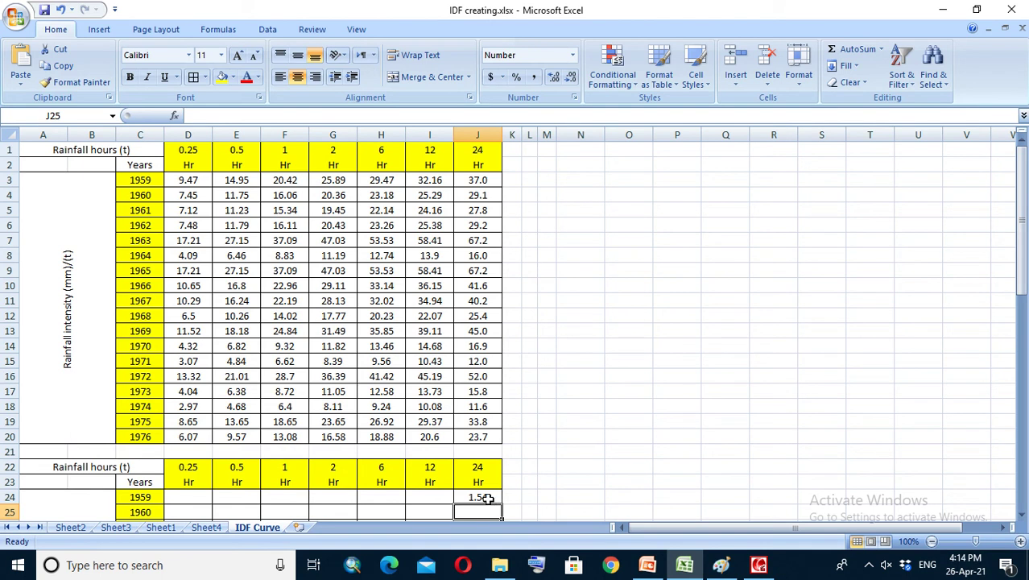
Step: Calculate the 1959 intensity for 12 hours in cell I24 with the formula =I3/I1
left_click(429, 497)
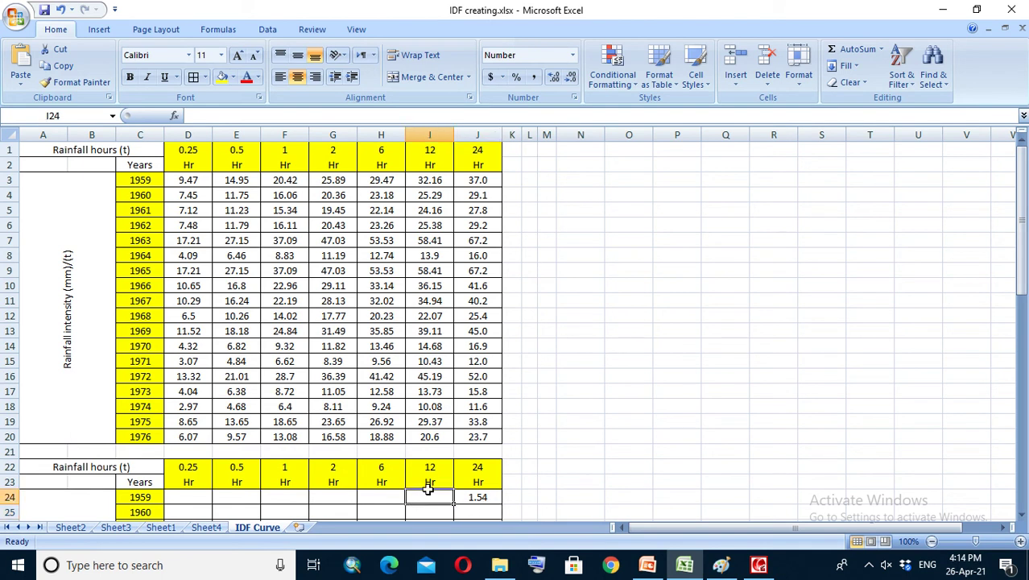
type("=")
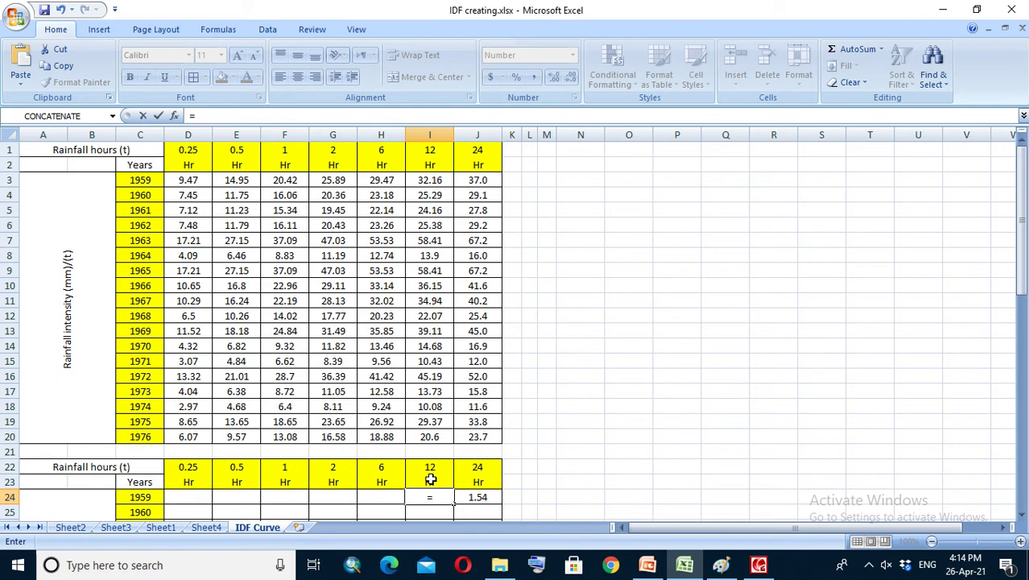
left_click(434, 180)
type("/")
left_click(424, 149)
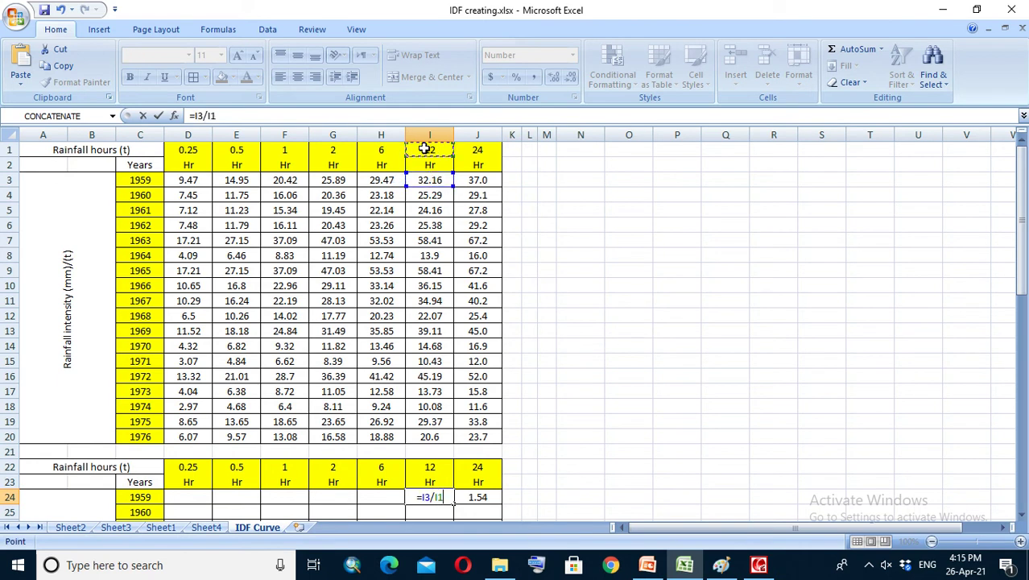
key("Return")
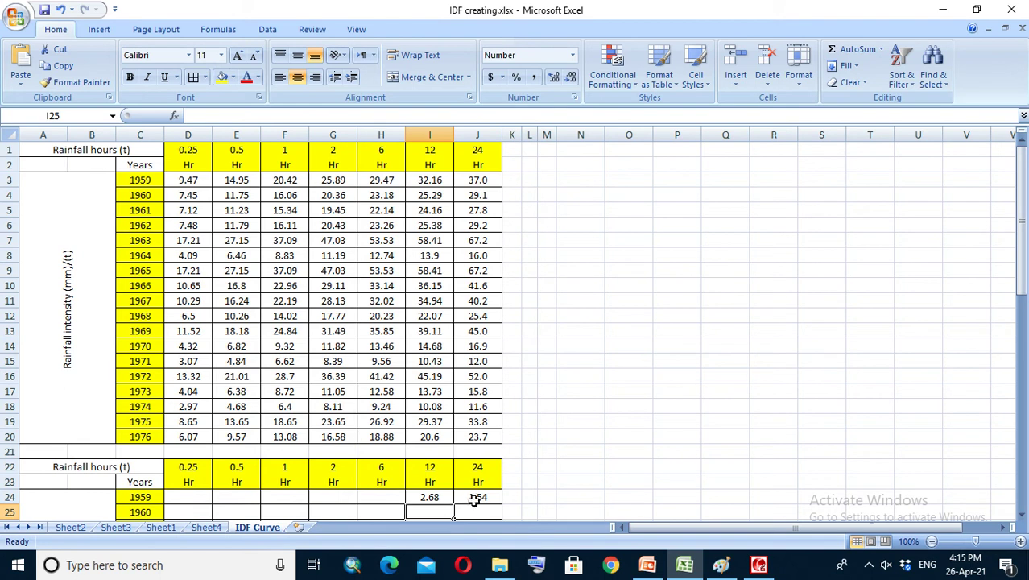
Step: Fill the I24 formula across the 1959 row to D24, covering the 6 down to 0.25 hour durations
left_click(422, 497)
left_click_drag(454, 505, 181, 500)
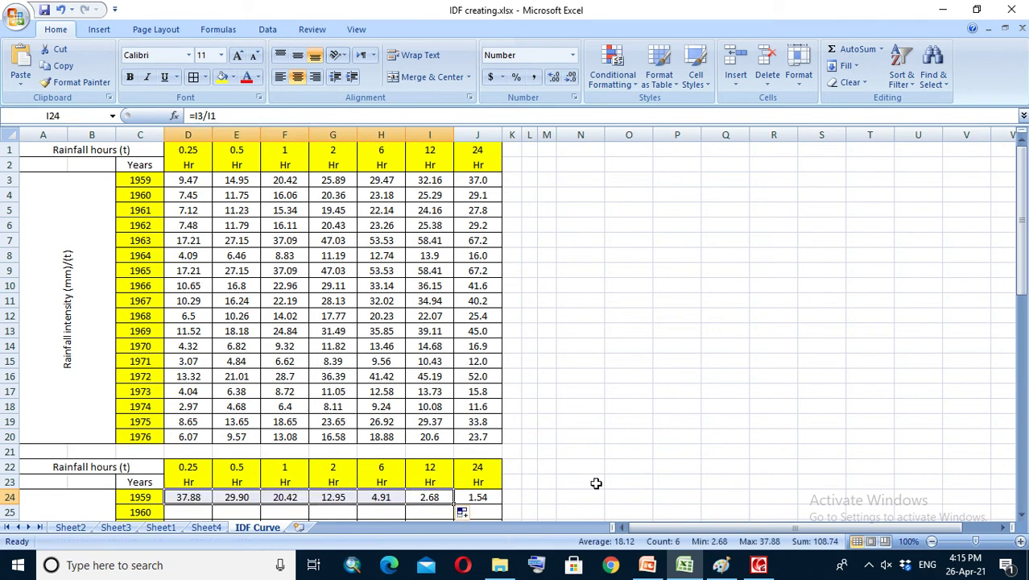
left_click(659, 448)
Step: Check the 1959 intensity formulas in D24, E24 and J24 against the rainfall values and hours in the upper table
scroll(624, 451, "down", 2)
scroll(625, 451, "down", 2)
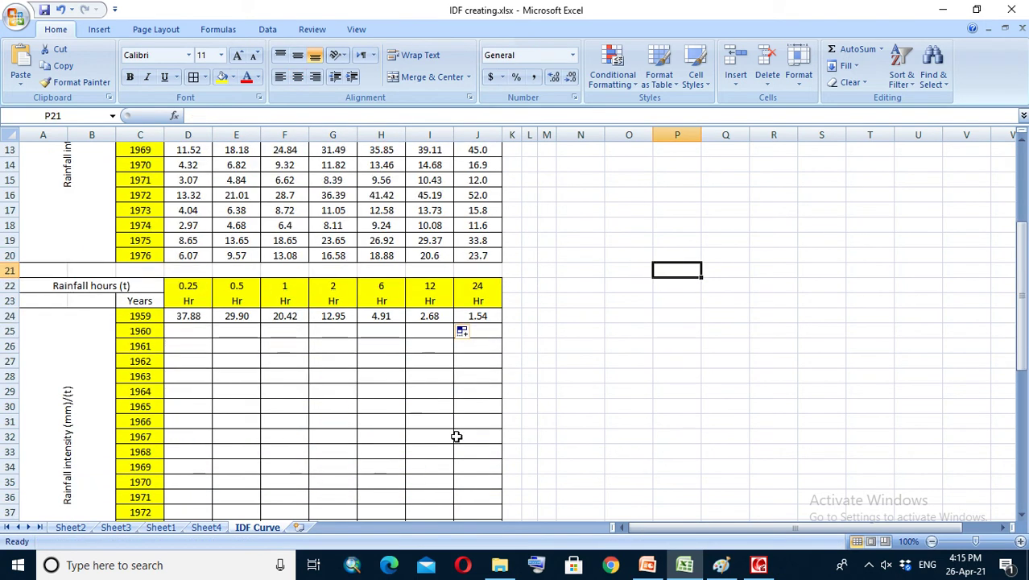
left_click(200, 316)
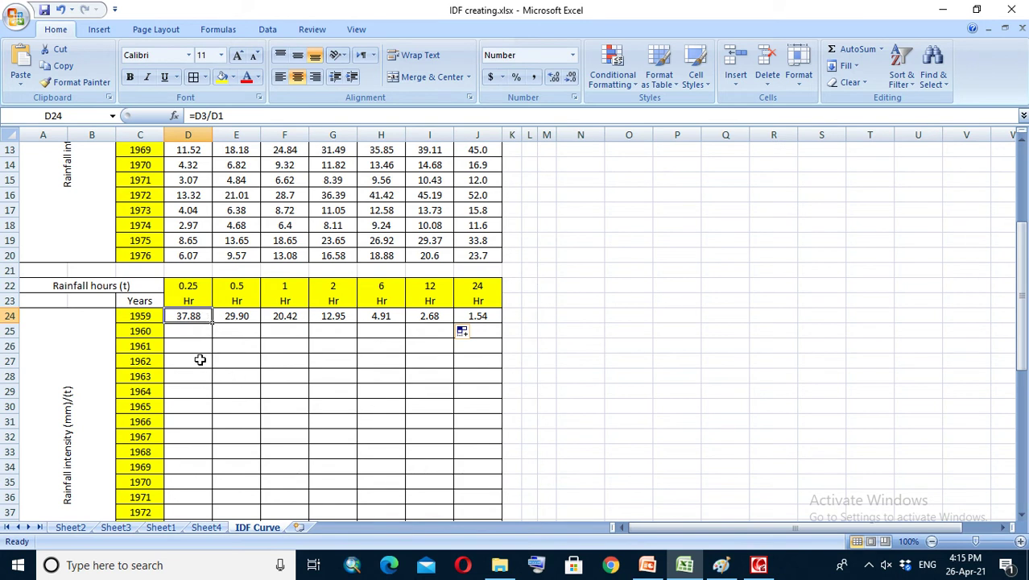
left_click(251, 318)
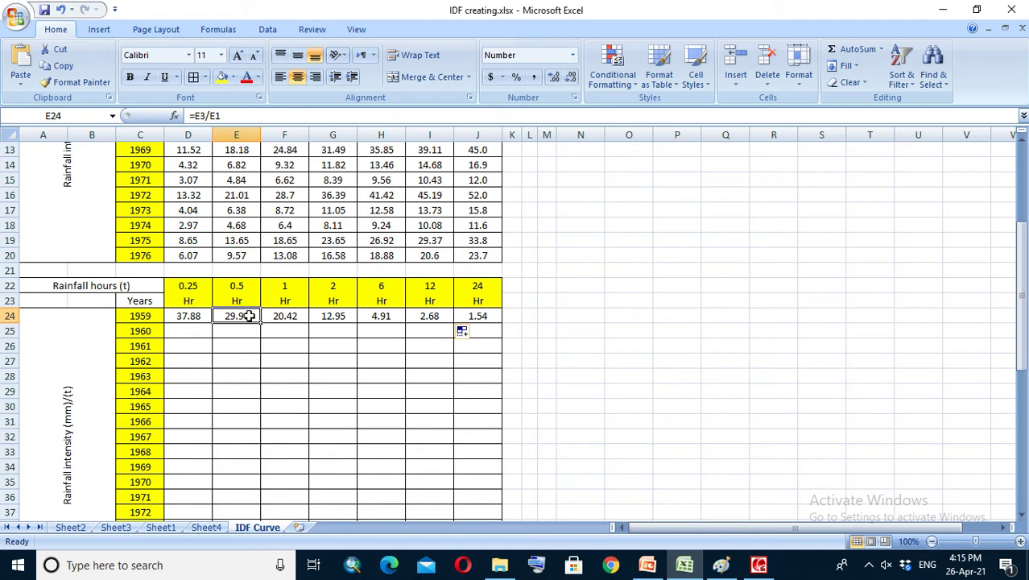
scroll(249, 298, "up", 4)
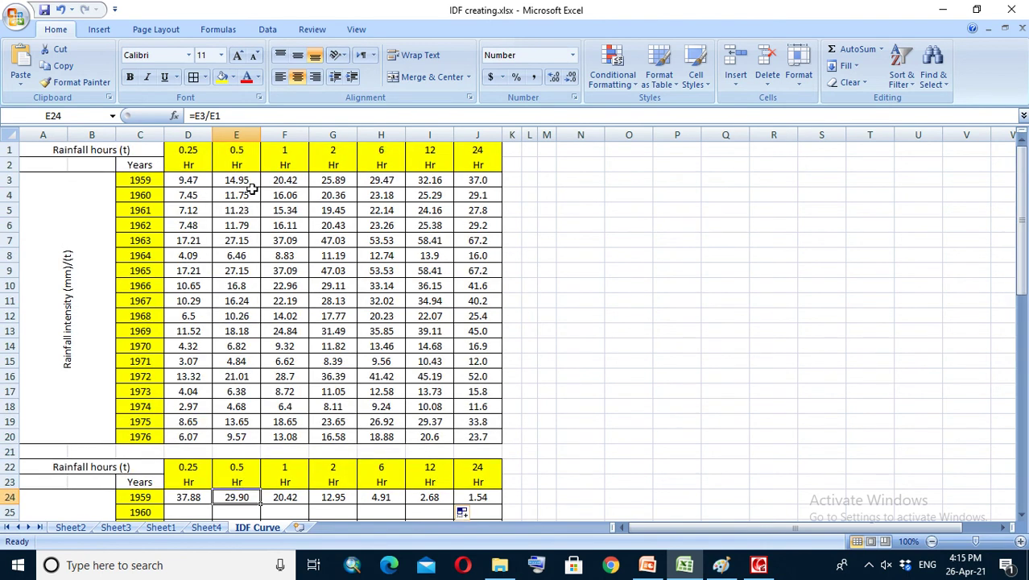
scroll(256, 346, "down", 4)
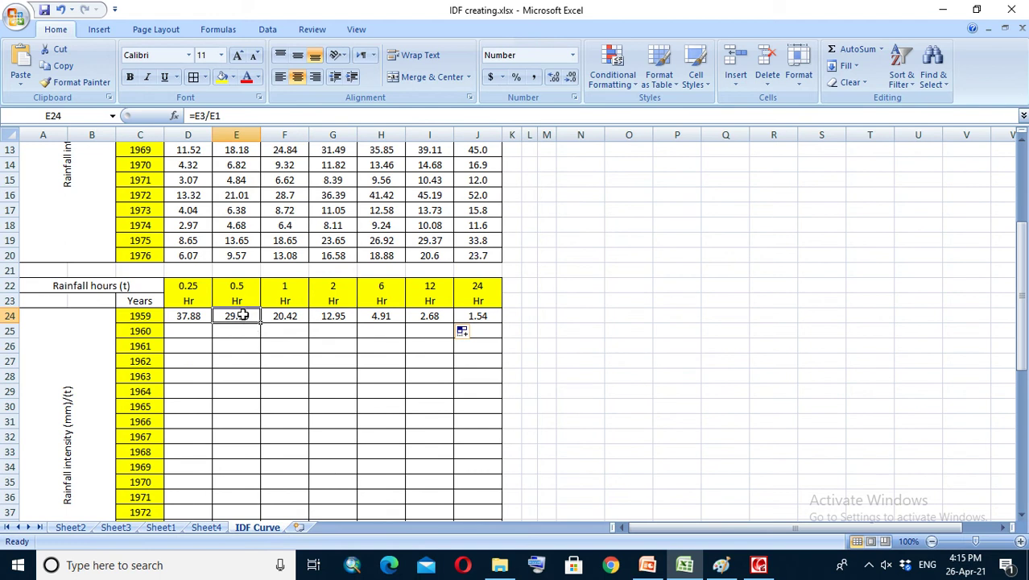
left_click(195, 317)
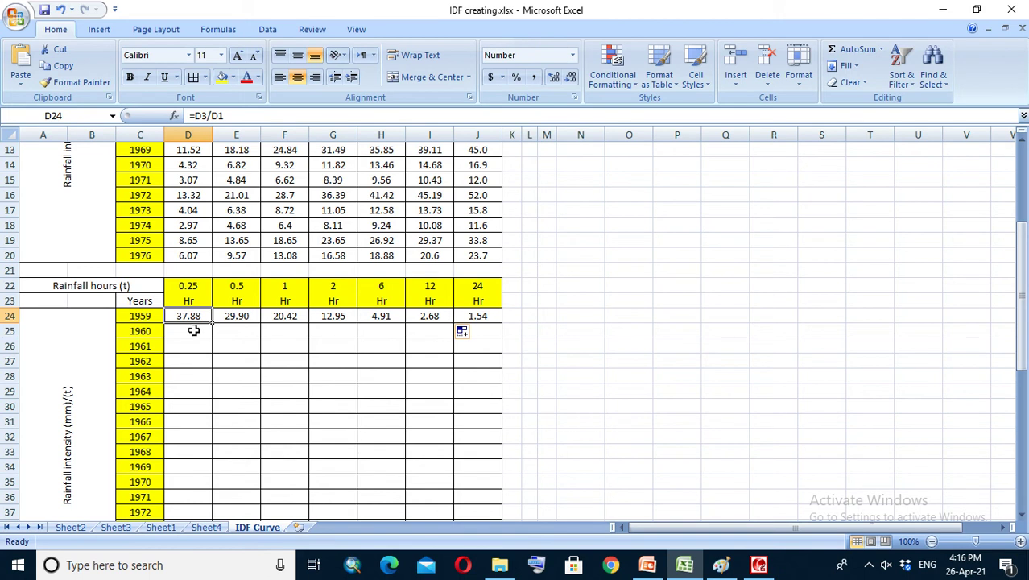
left_click(473, 315)
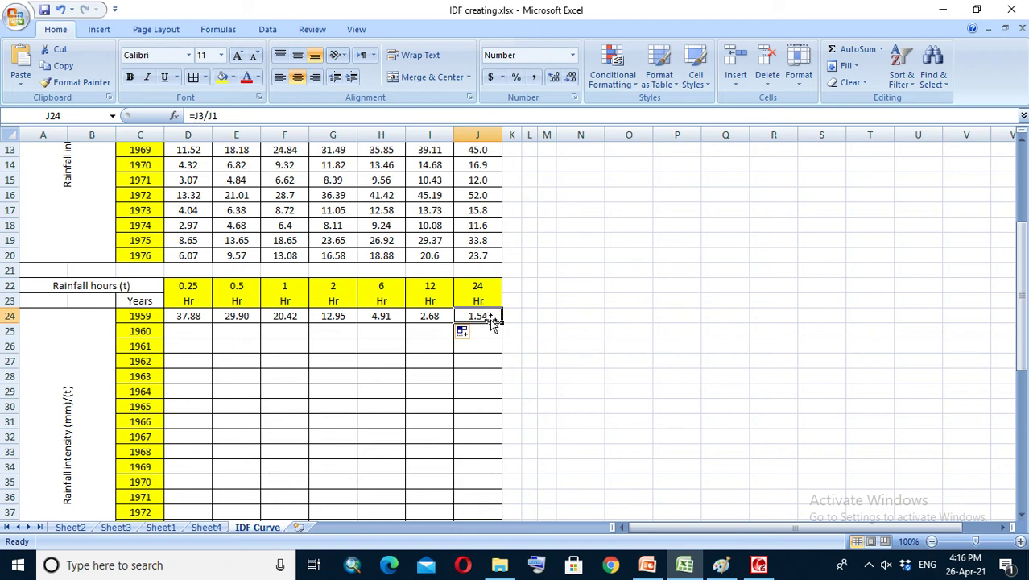
Step: Try to fill the 0.25-hour formula in D24 down to the 1960 row, and clear cell D25
scroll(285, 356, "down", 1)
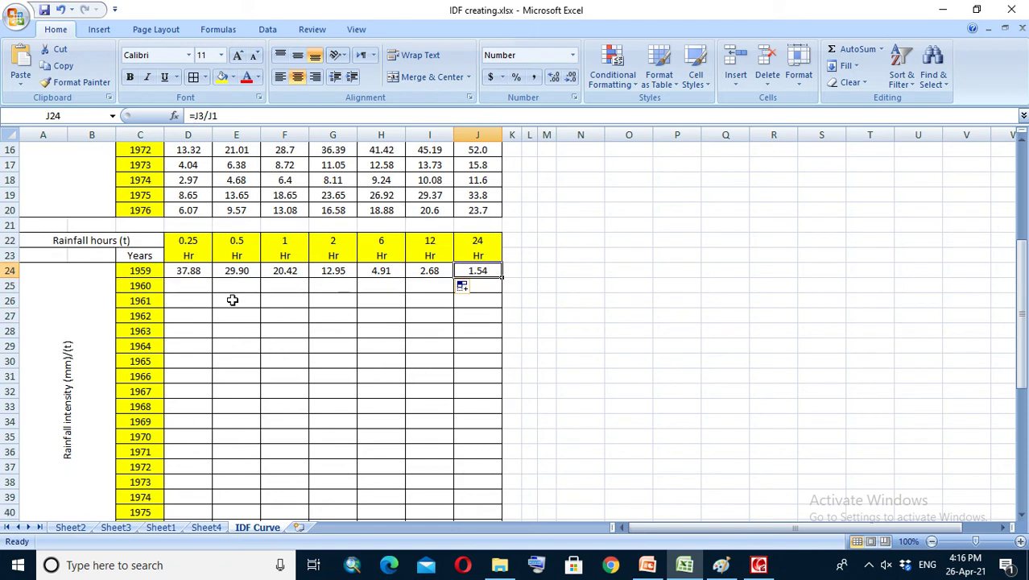
left_click(189, 269)
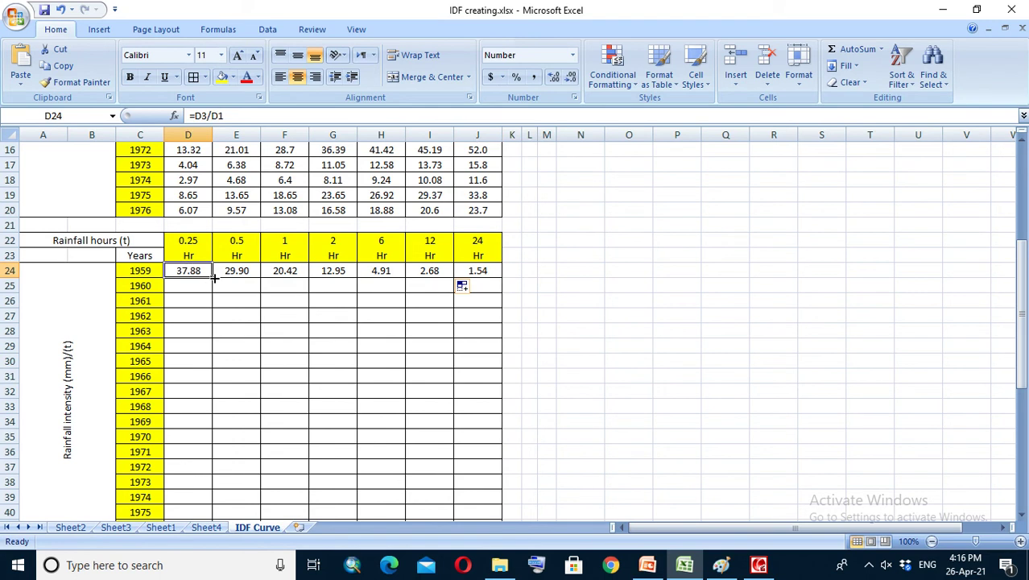
mouse_move(214, 276)
left_mouse_down()
mouse_move(209, 384)
mouse_move(207, 286)
left_mouse_up()
left_click(199, 273)
left_click(193, 286)
left_click(199, 271)
left_click(197, 285)
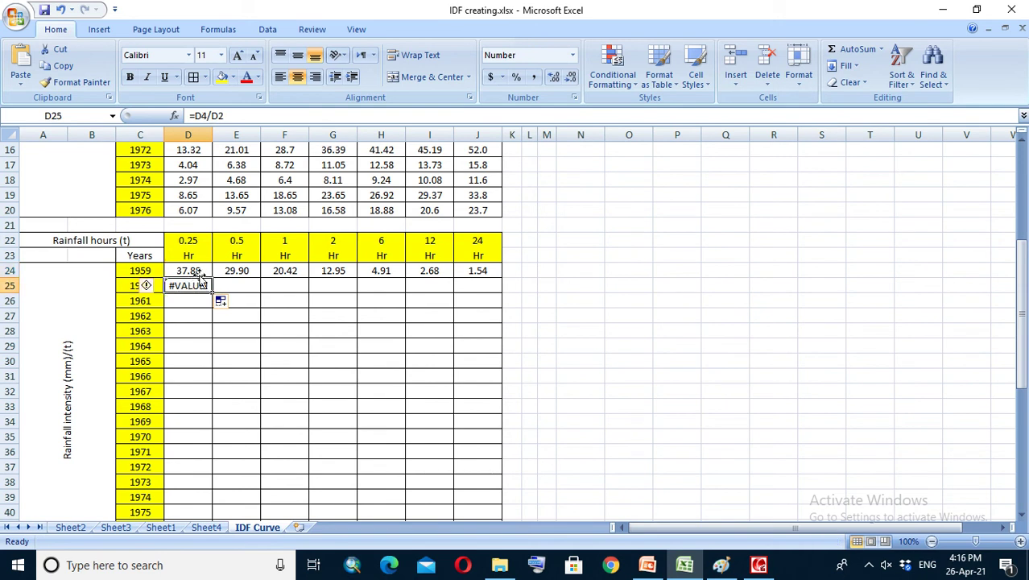
key("Delete")
Step: Lock the hours row in the 1959 formula for 0.25 hours in D24 so it reads =D3/D$1
left_click(194, 271)
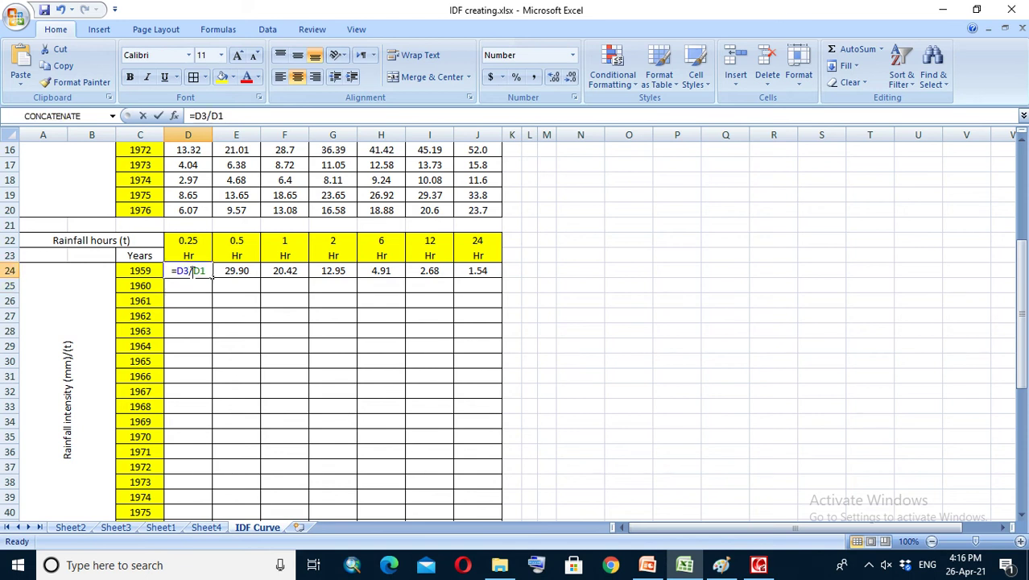
double_click(195, 271)
scroll(229, 328, "up", 3)
scroll(229, 328, "up", 2)
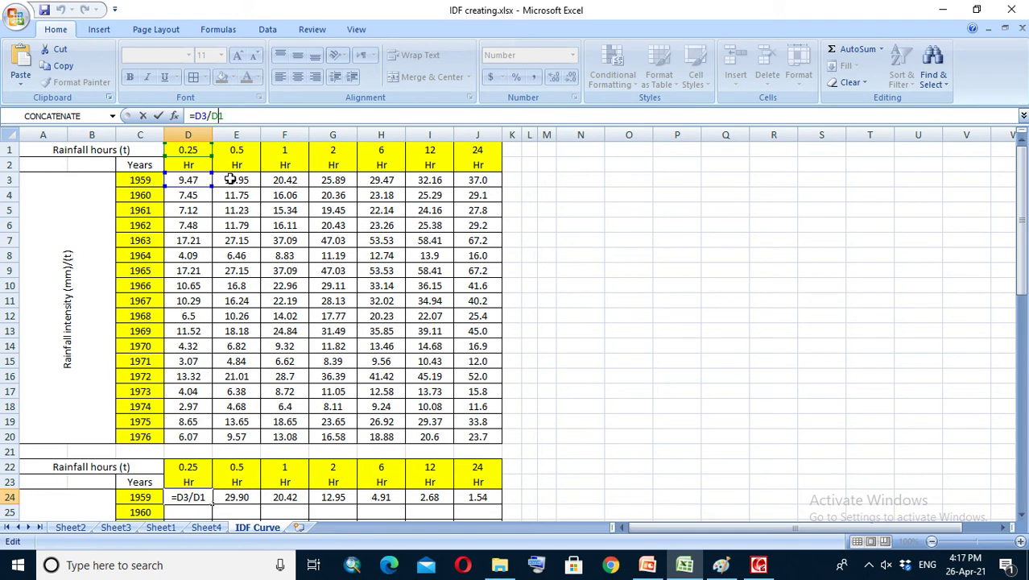
key("F4")
key("F4")
key("Return")
Step: Fill the D24 formula down the 0.25-hour column to D41, covering the years through 1976
scroll(333, 320, "down", 5)
left_click(202, 270)
left_click_drag(212, 277, 216, 456)
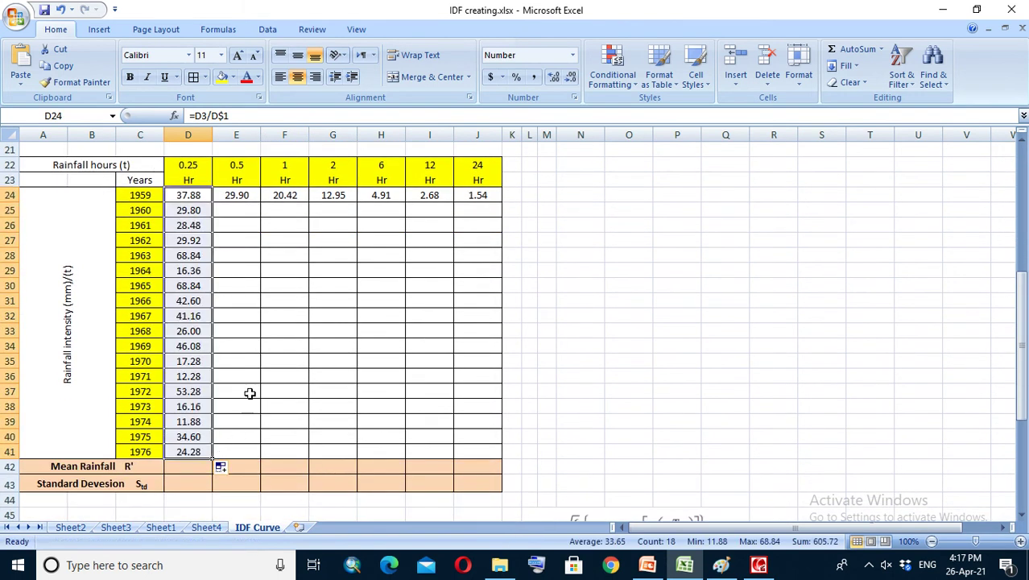
Step: Check which rainfall and hours cells the 1976 formula in D41 refers to in the upper table
double_click(192, 447)
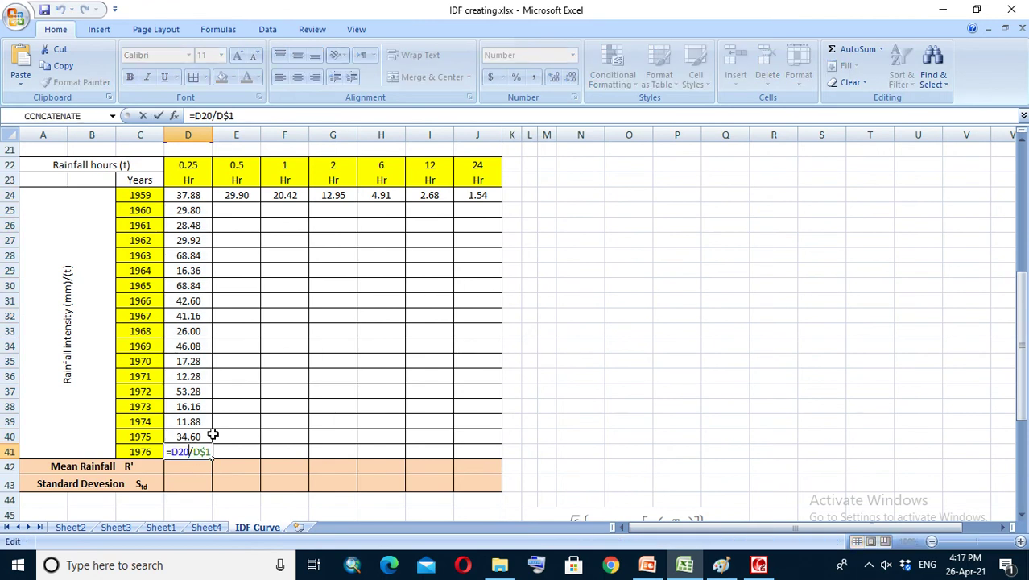
scroll(265, 322, "up", 7)
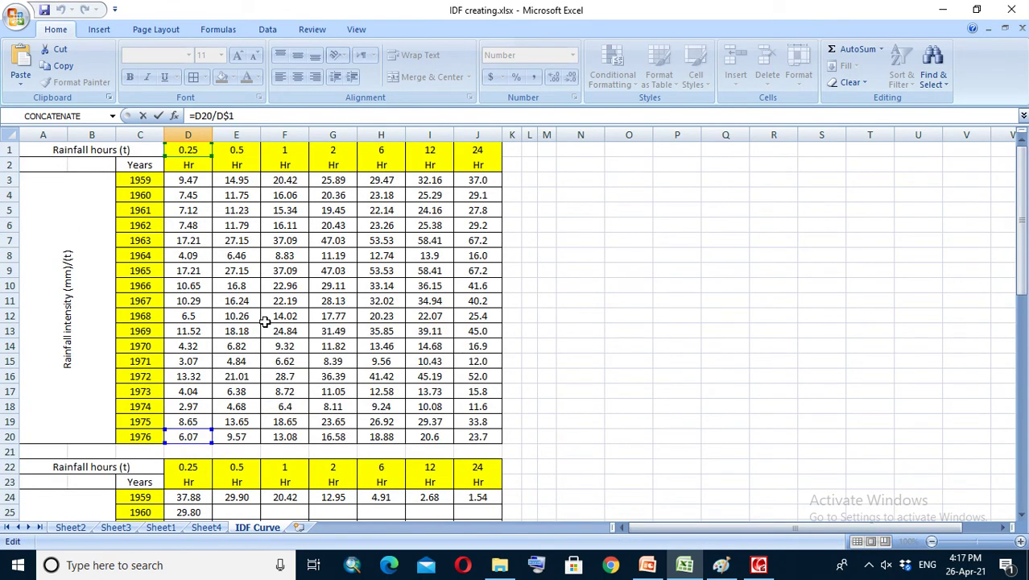
key("Escape")
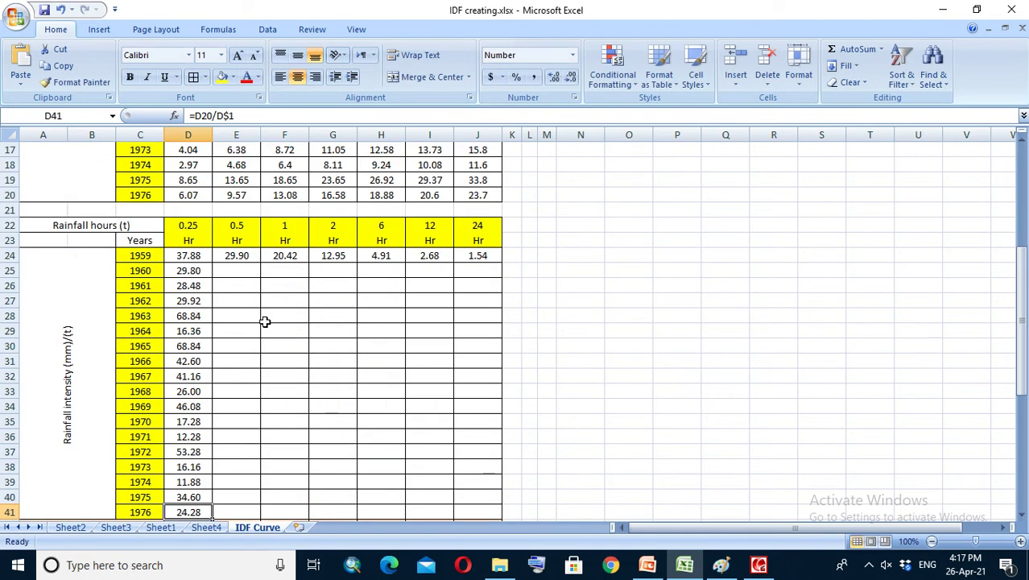
Step: Lock the hours row in the 1959 formulas for 0.5 and 1 hour: =E3/E$1 in E24 and =F3/F$1 in F24
left_click(239, 255)
left_click(216, 116)
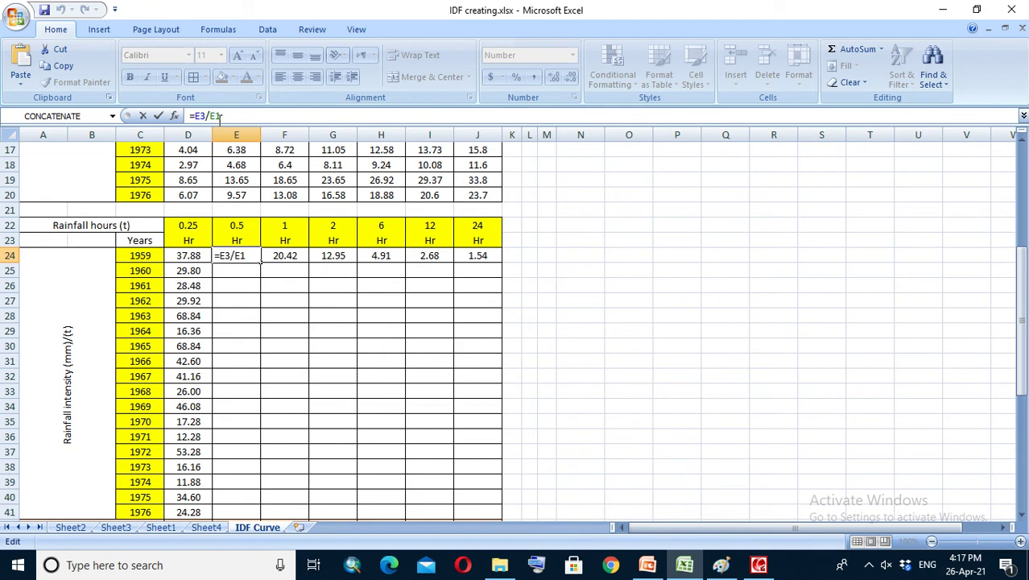
type("$")
key("Return")
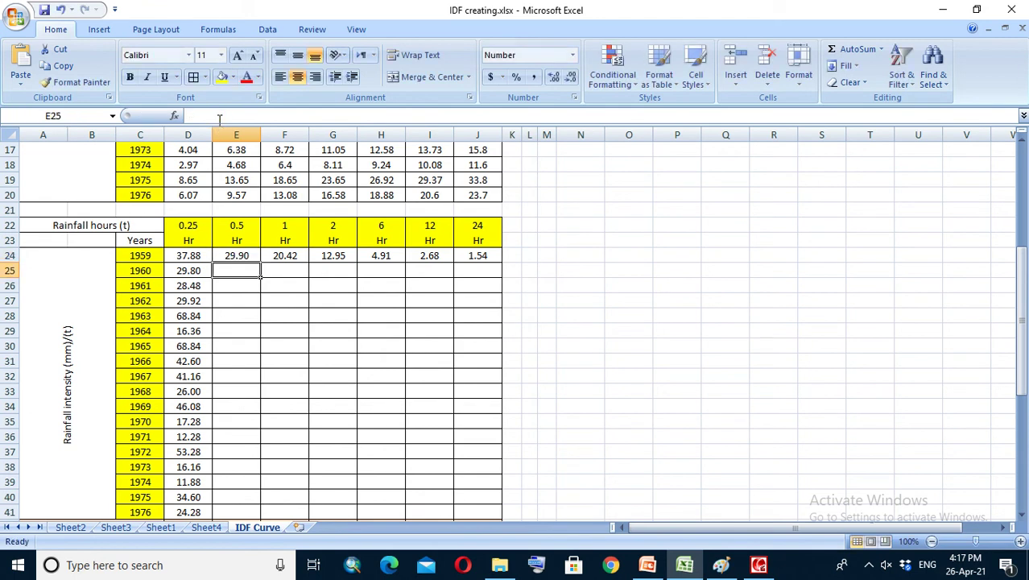
left_click(286, 255)
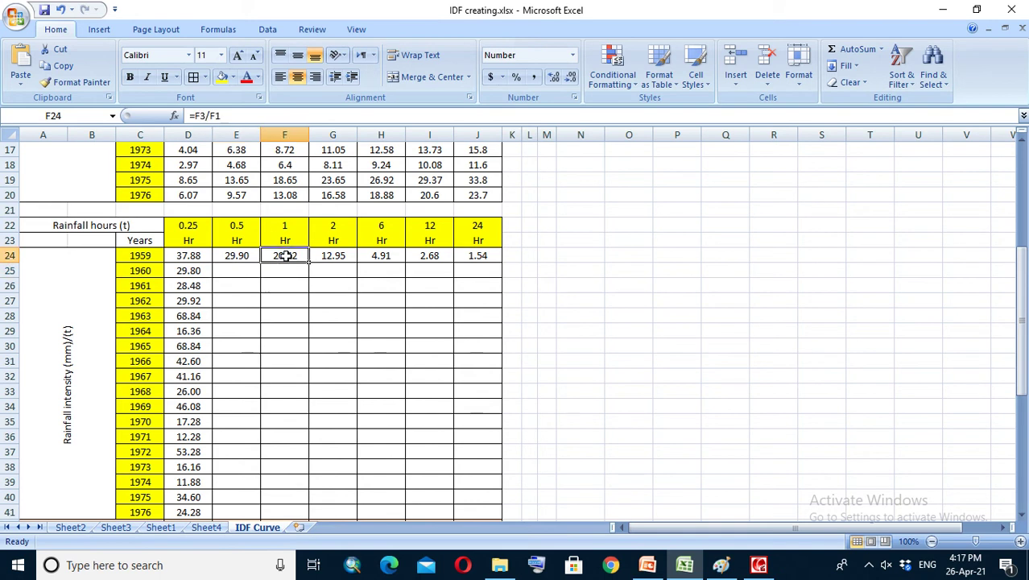
left_click(216, 116)
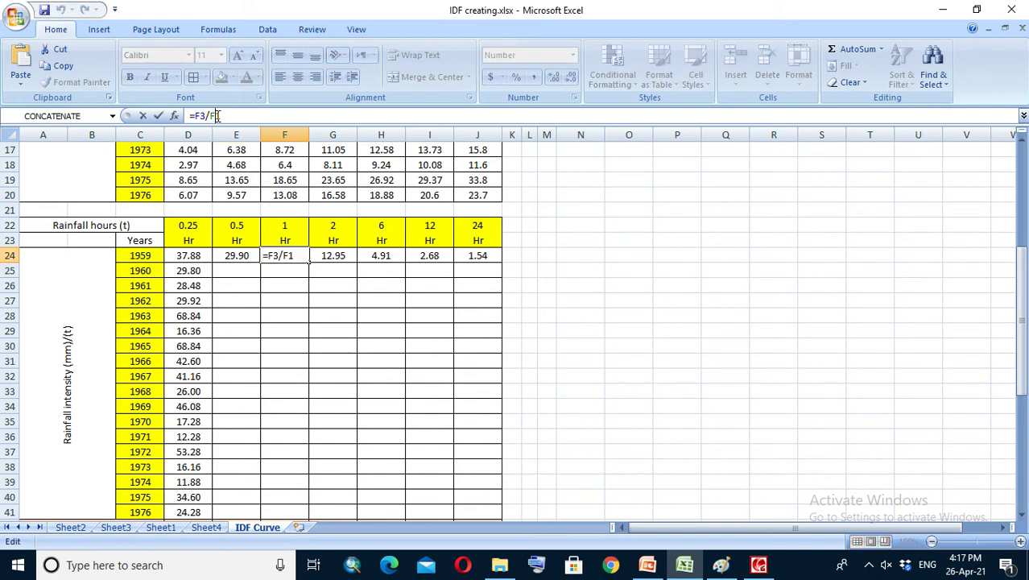
type("$")
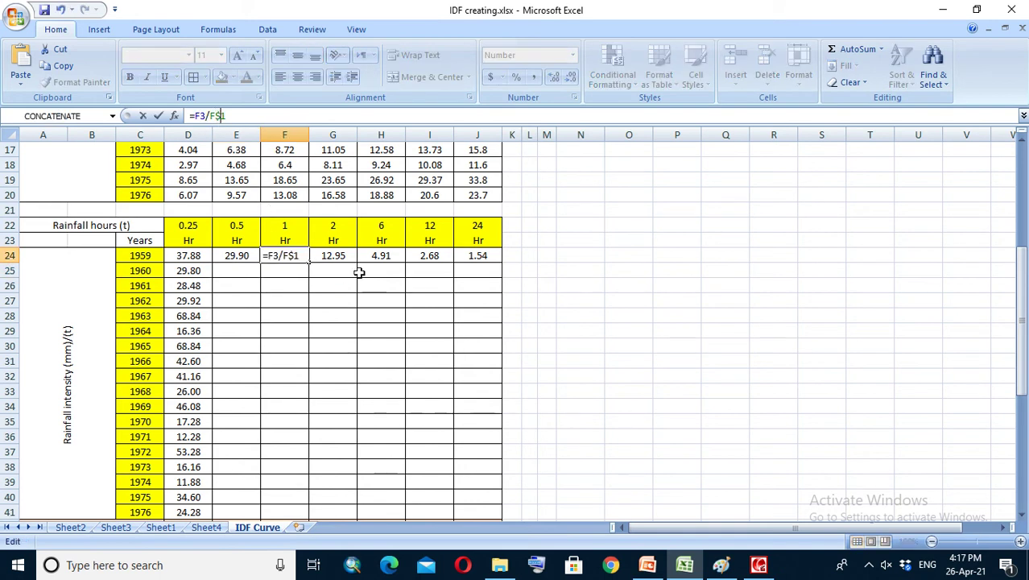
key("Return")
Step: Lock the hours row in the 1959 formulas for 2 and 6 hours: =G3/G$1 in G24 and =H3/H$1 in H24
left_click(338, 255)
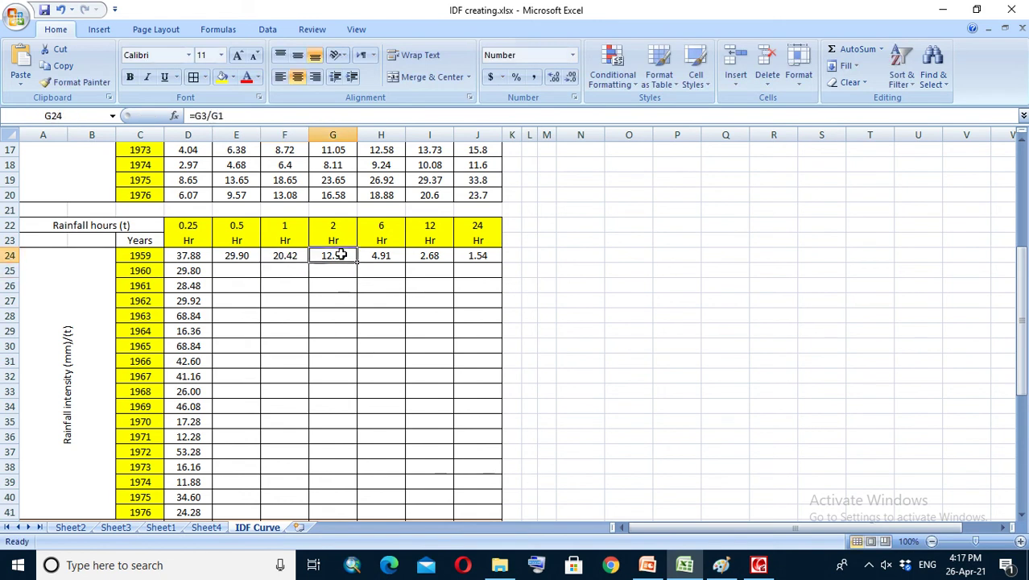
left_click(214, 116)
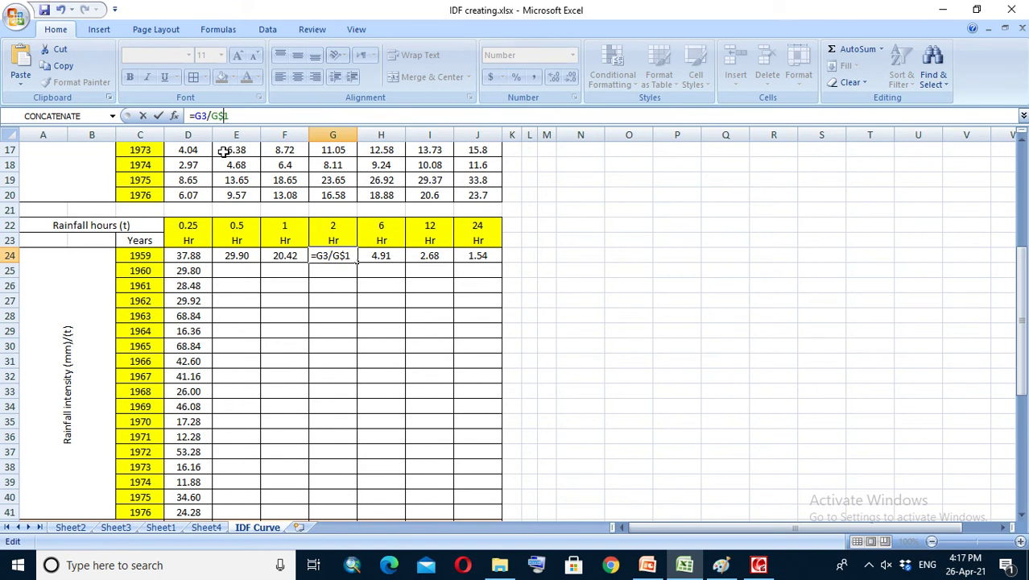
key("Return")
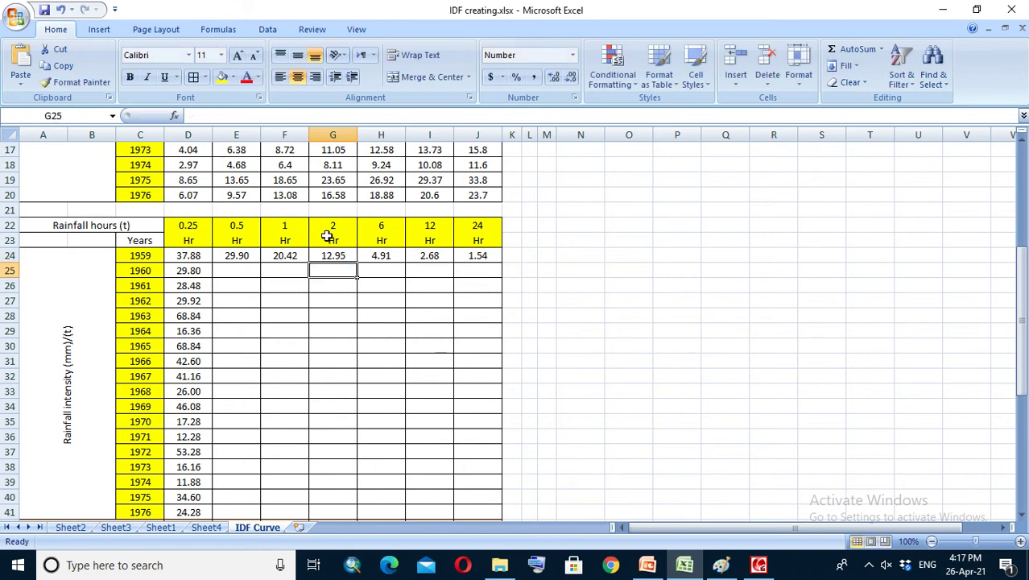
left_click(388, 255)
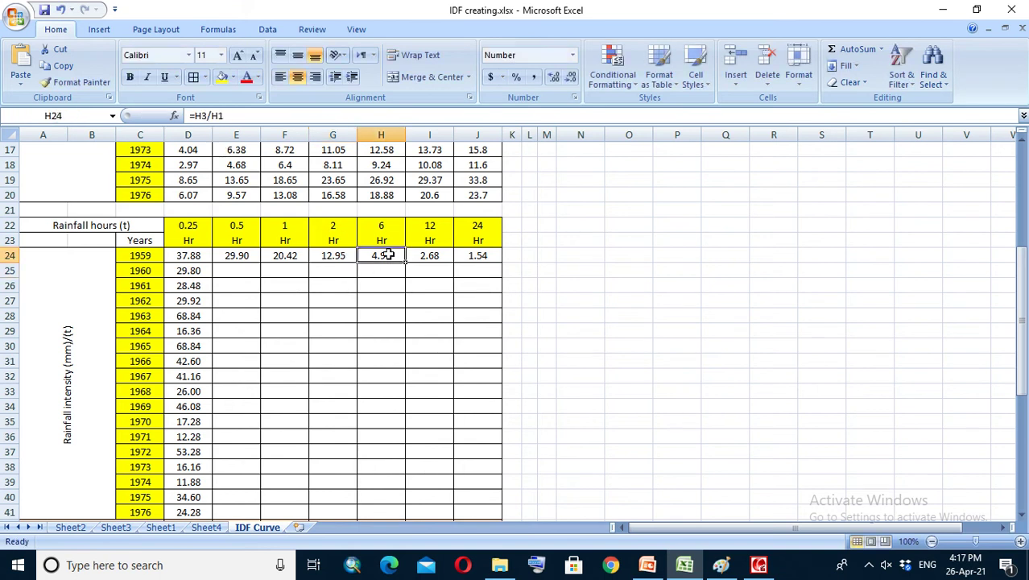
left_click(217, 116)
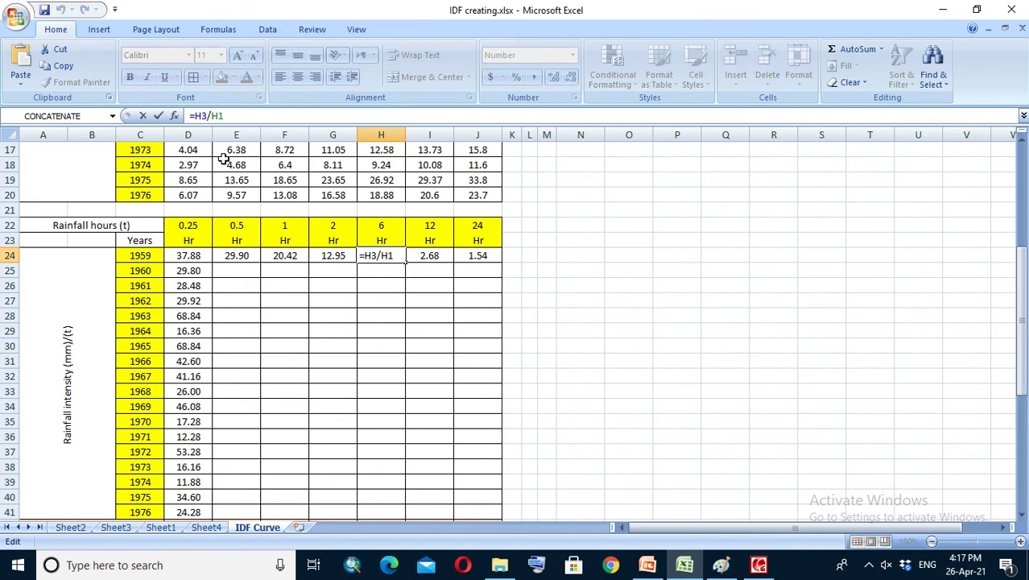
type("$")
key("Return")
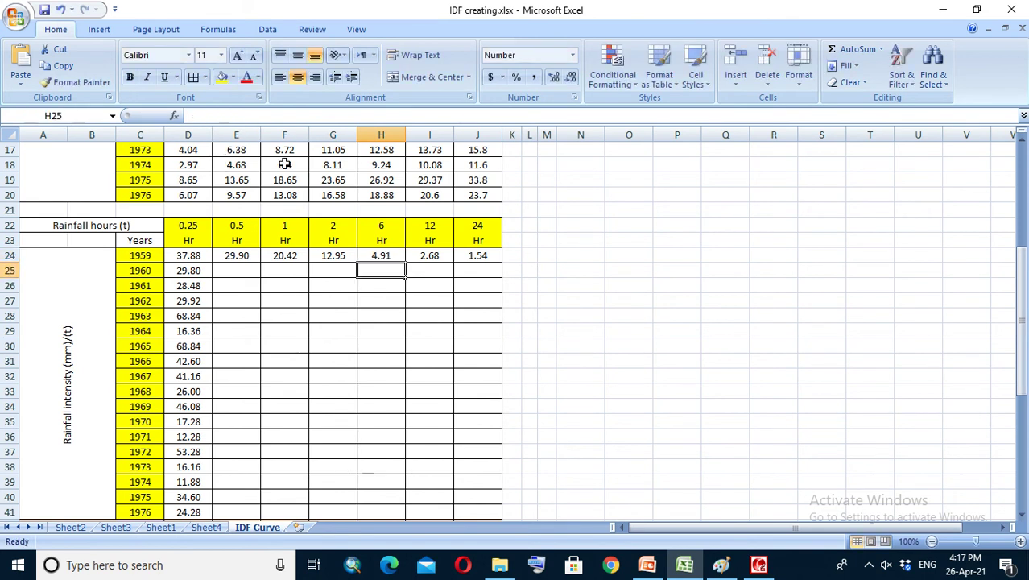
Step: Lock the hours row in the 1959 formulas for 12 and 24 hours: =I3/I$1 in I24 and =J3/J$1 in J24
left_click(433, 255)
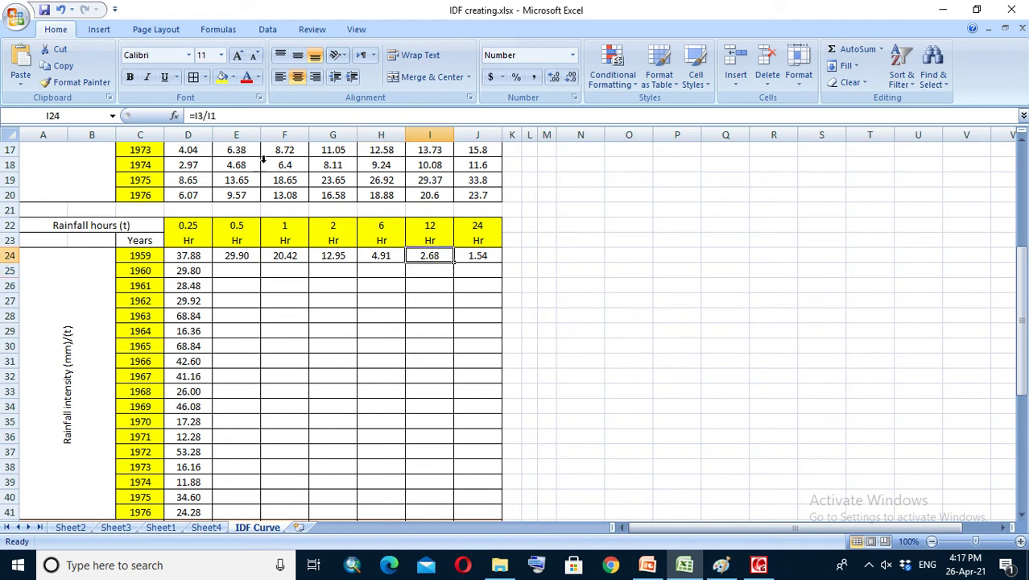
left_click(212, 115)
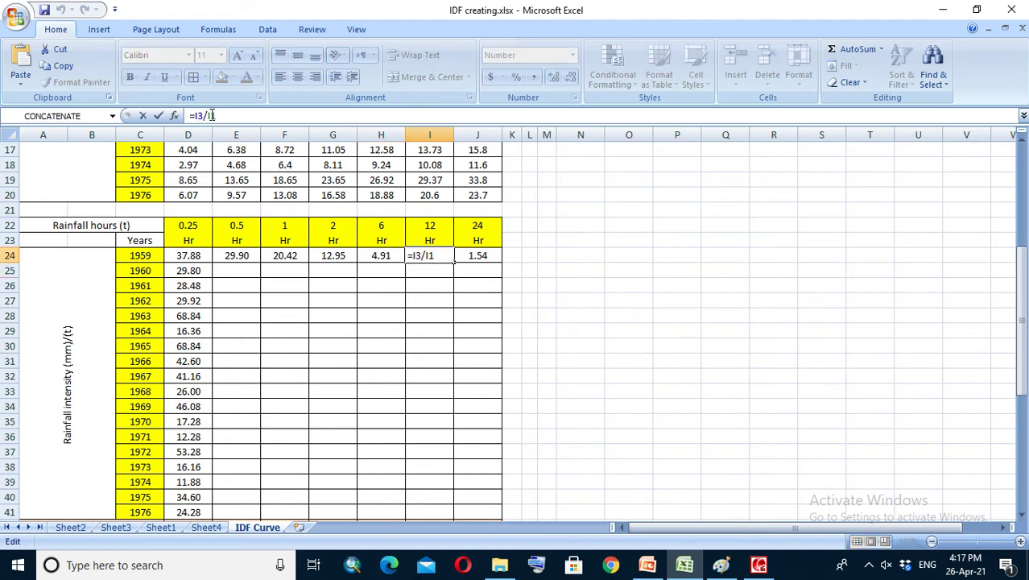
type("$")
key("Return")
left_click(478, 258)
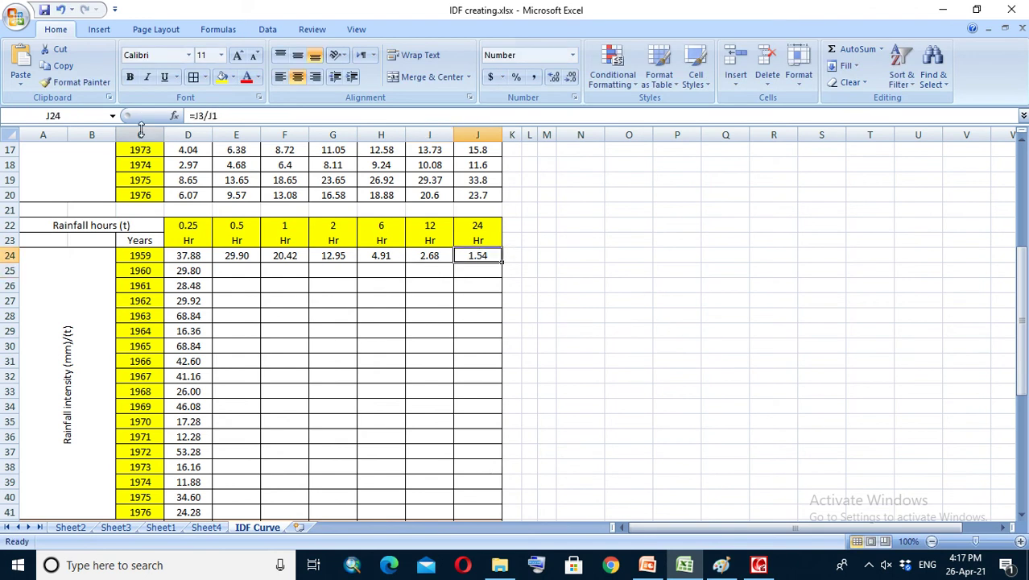
left_click(214, 116)
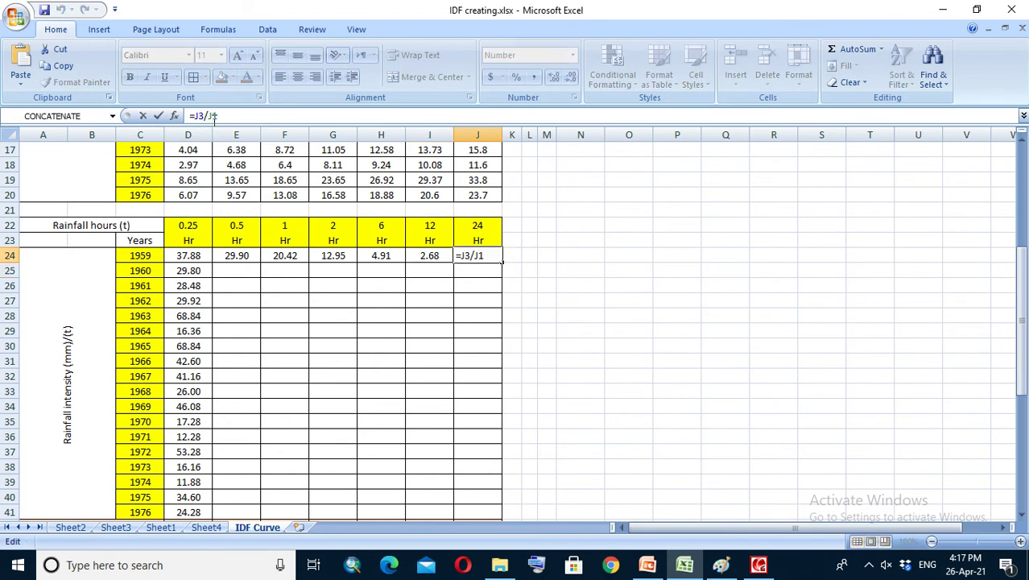
type("$")
key("Return")
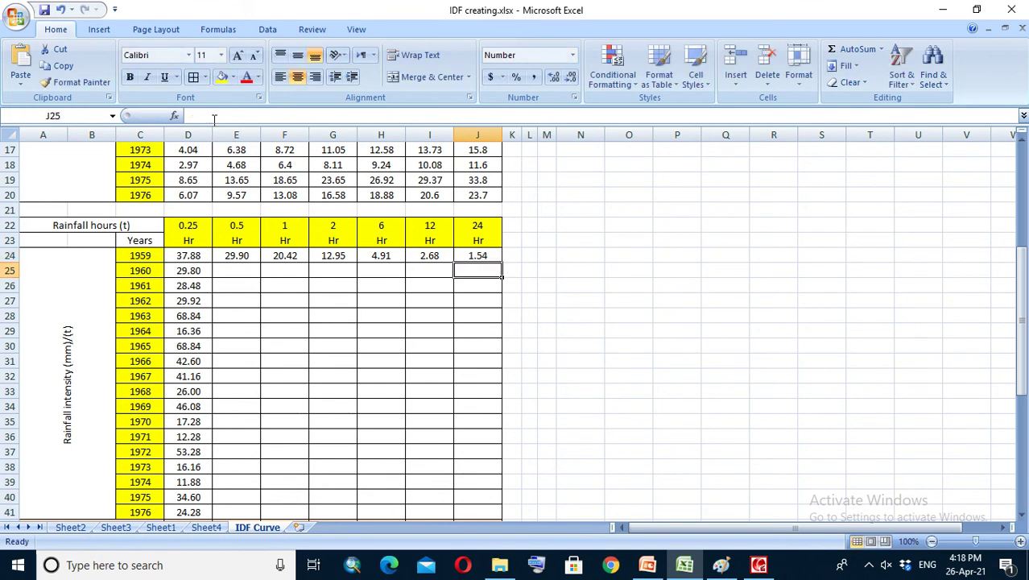
Step: Fill the 1959 formulas in E24:J24 down to row 41 and select the whole intensity range D24:J41
left_click_drag(239, 255, 471, 453)
left_click(592, 342)
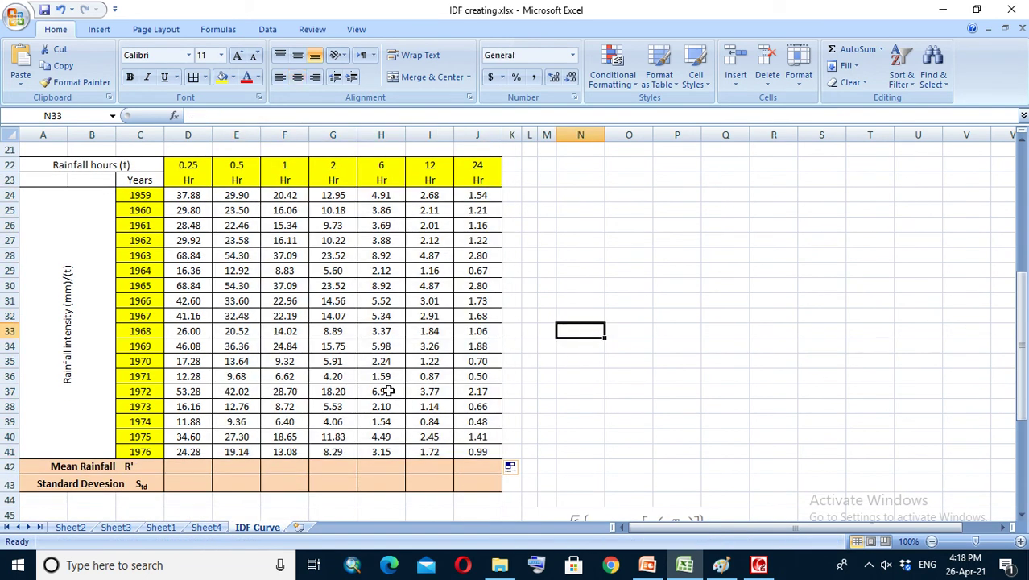
left_click(582, 272)
left_click_drag(201, 196, 465, 448)
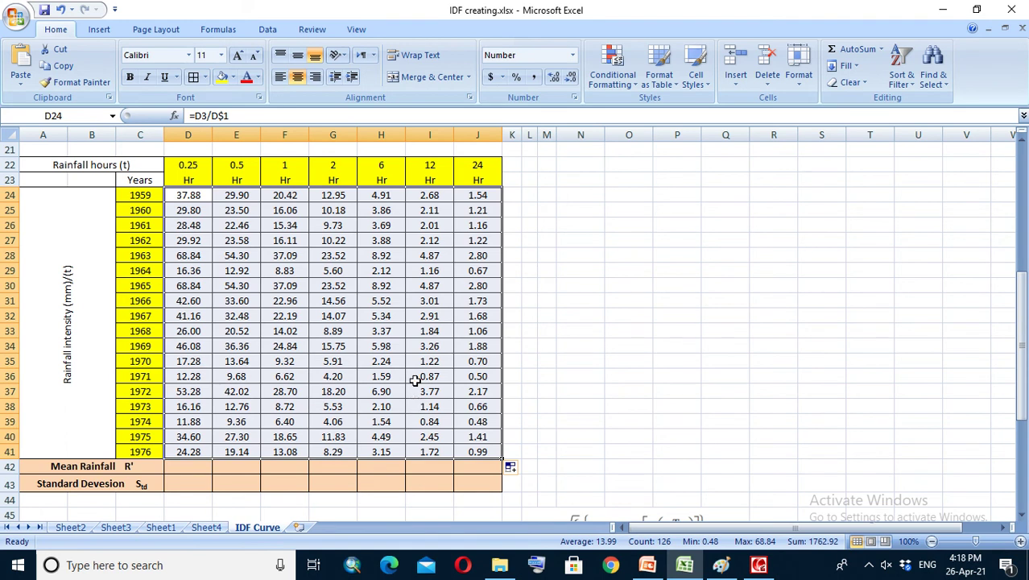
Step: Calculate the mean rainfall for 0.25 hours in D42 with =AVERAGE(D24:D41) and fill the formula across to J42
scroll(414, 380, "down", 3)
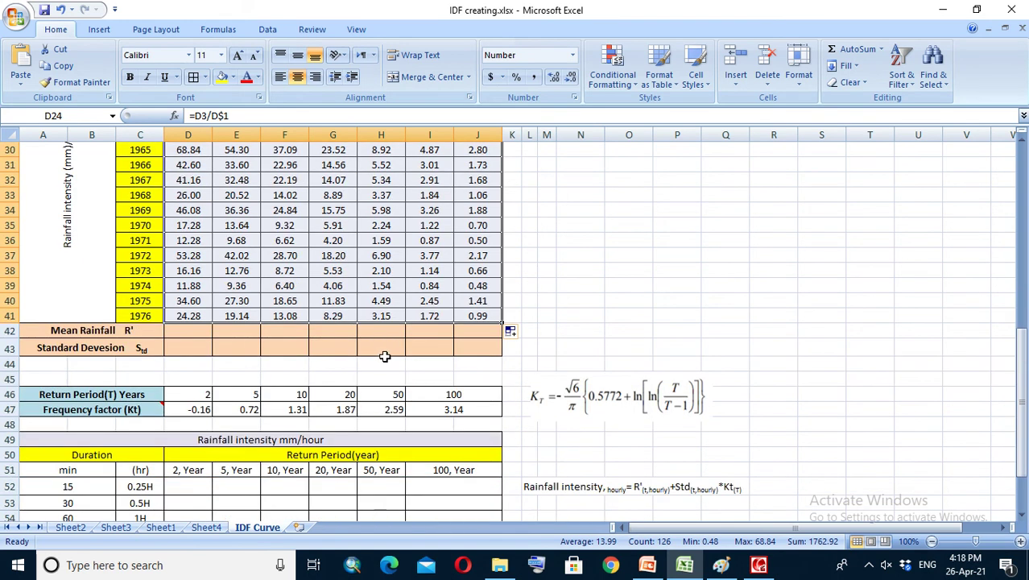
left_click(194, 331)
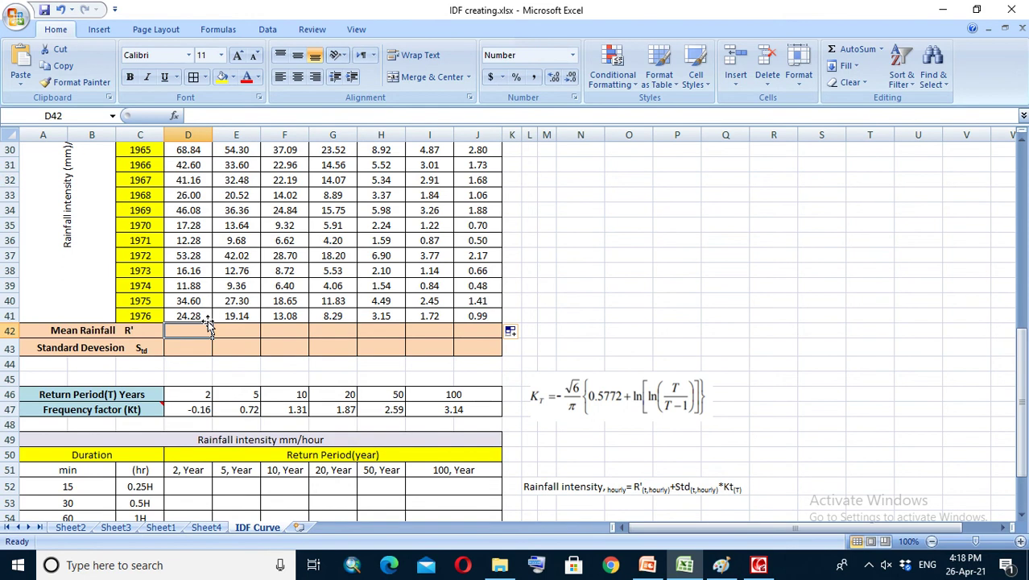
scroll(207, 316, "up", 3)
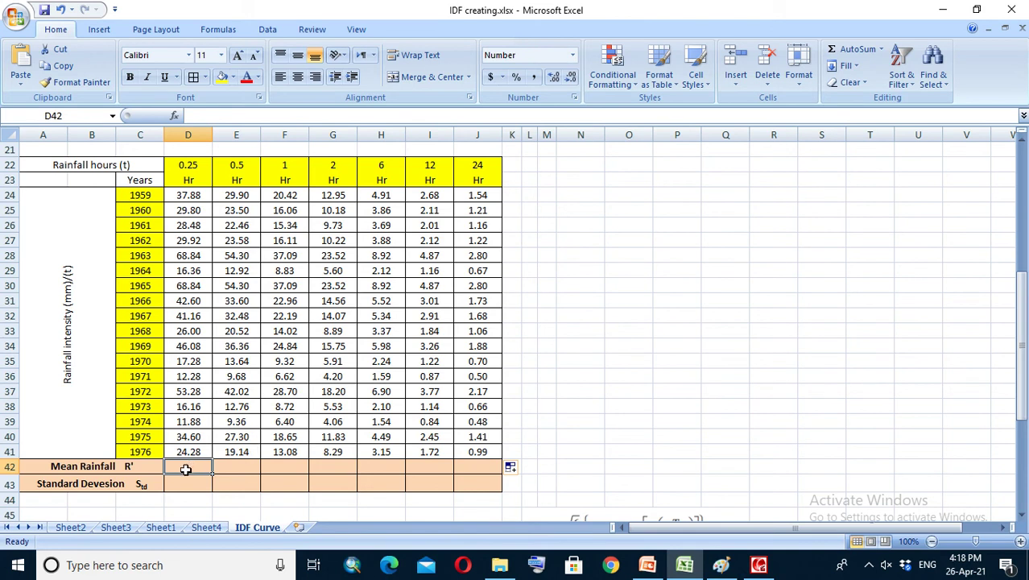
type("=Average(")
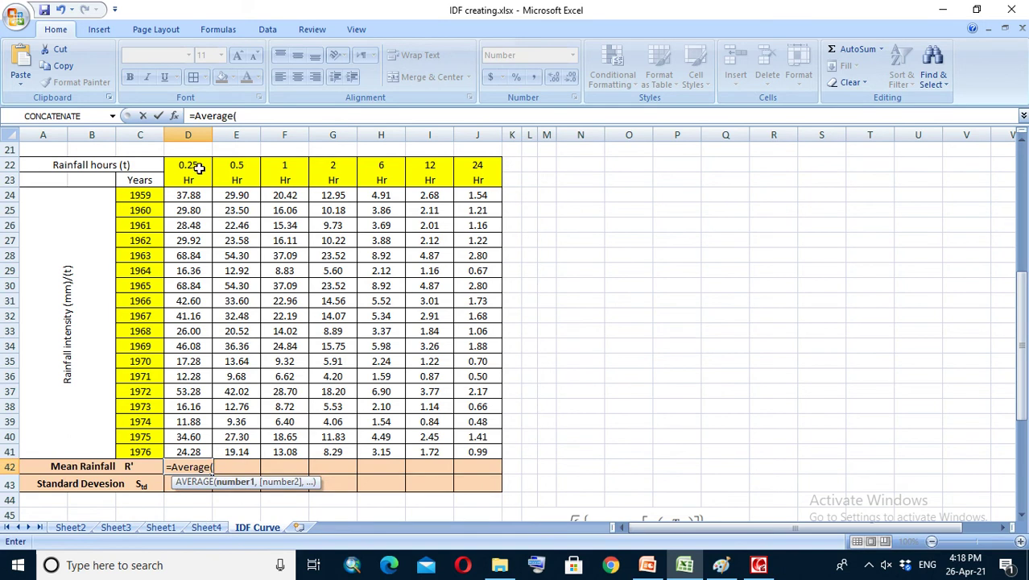
left_click_drag(179, 194, 187, 451)
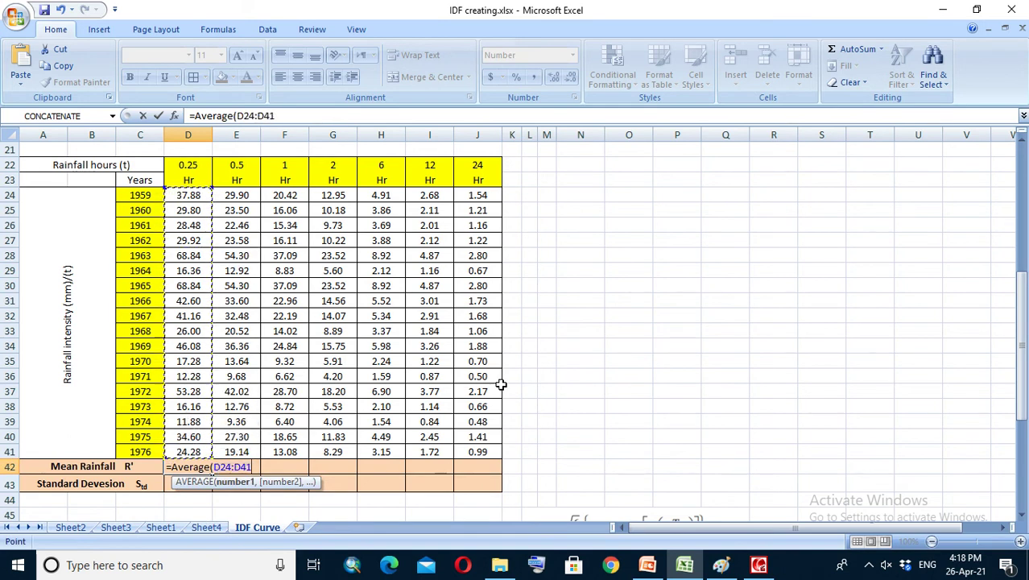
scroll(499, 391, "down", 2)
scroll(498, 390, "down", 3)
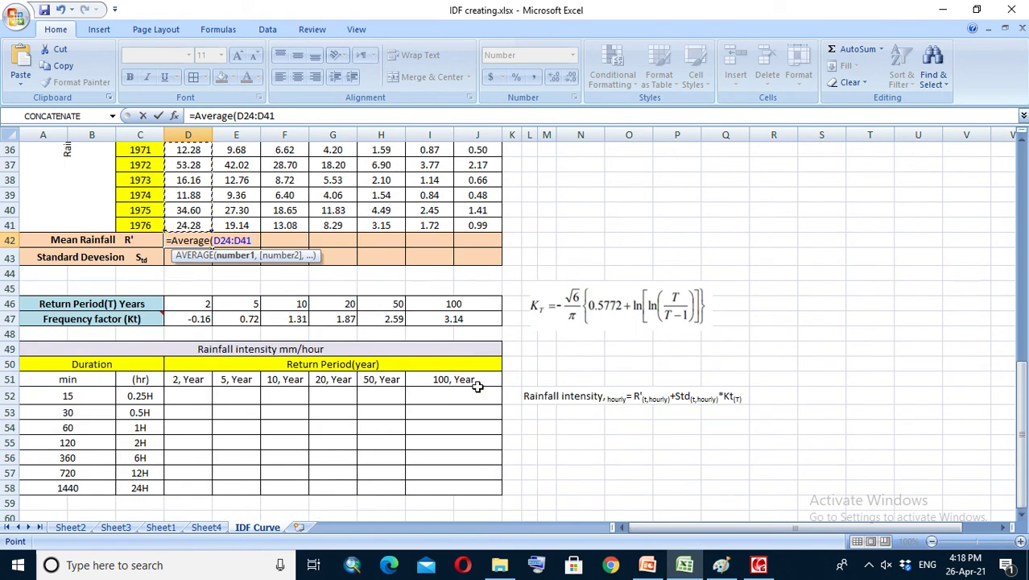
scroll(480, 387, "up", 3)
key("Return")
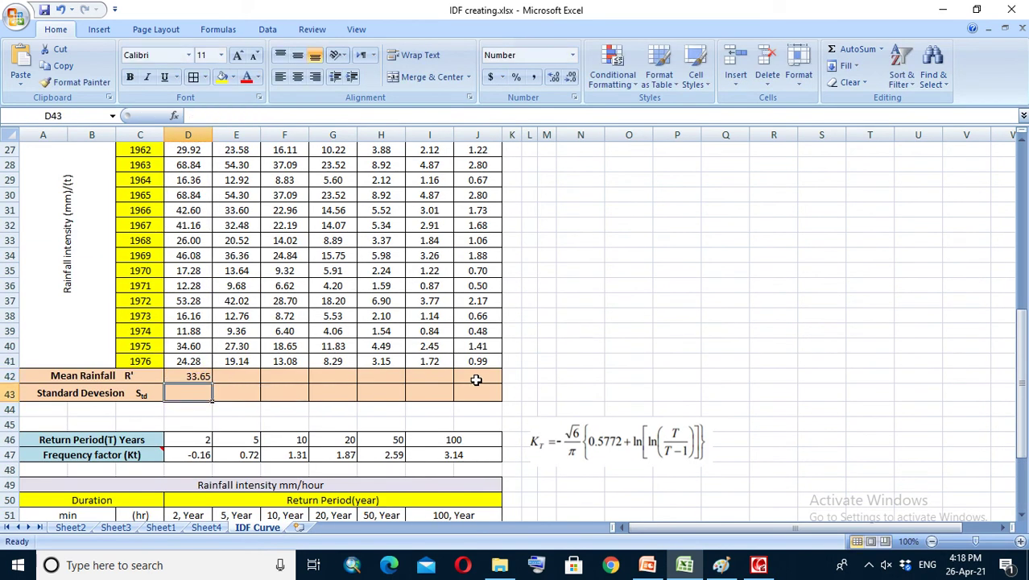
left_click(195, 377)
left_click_drag(212, 384, 495, 394)
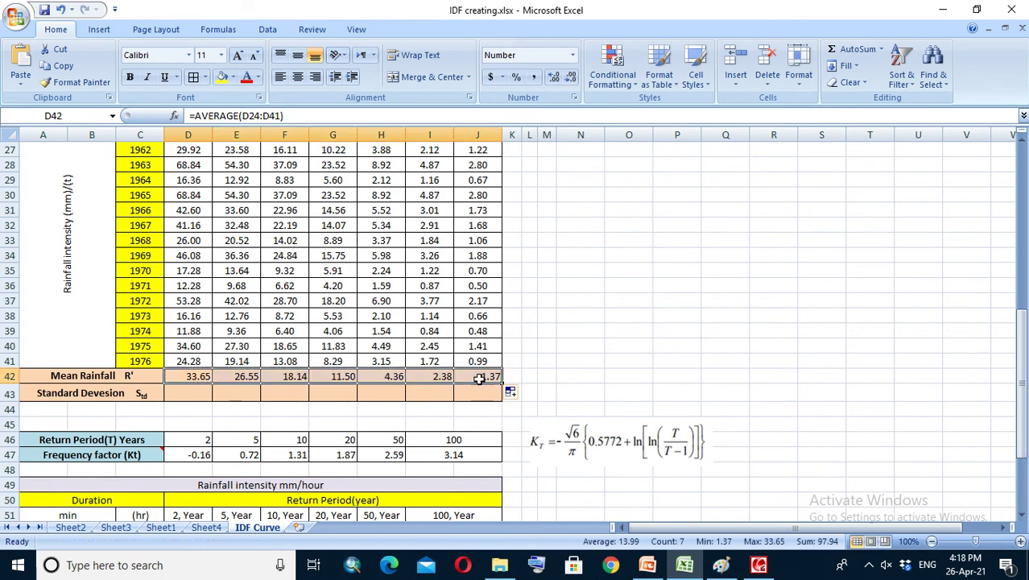
Step: Check the cell range used by the mean rainfall formula for 24 hours in J42
double_click(479, 377)
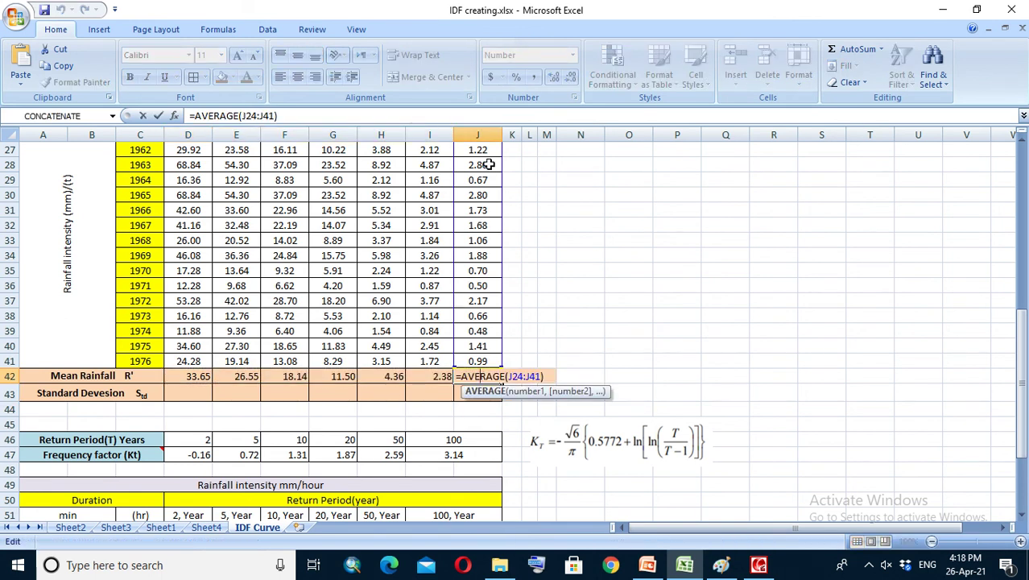
key("Escape")
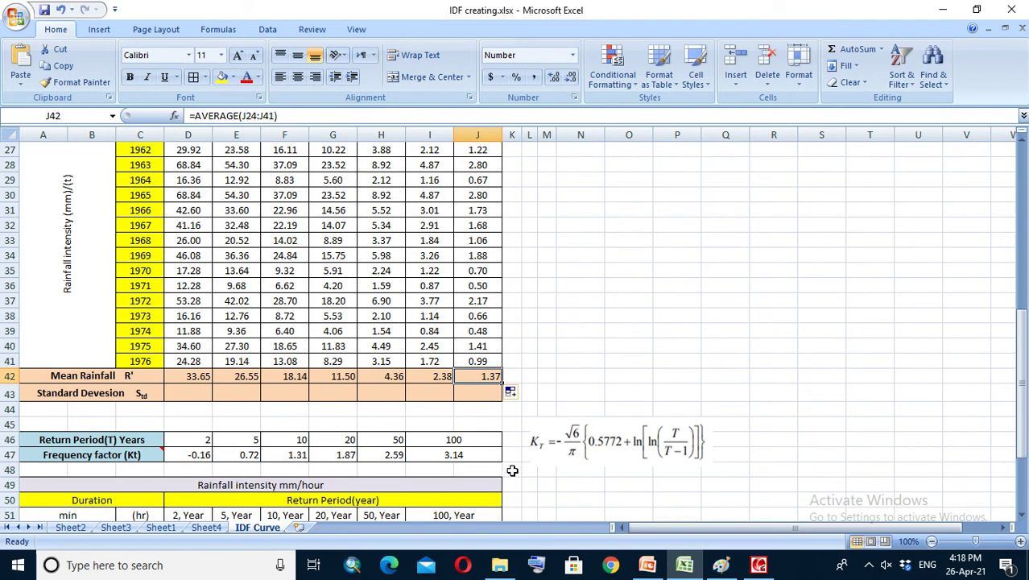
Step: Calculate the standard deviation for 0.25 hours in D43 with =STDEV(D24:D41) and fill the formula across to J43
scroll(495, 438, "down", 2)
left_click(183, 301)
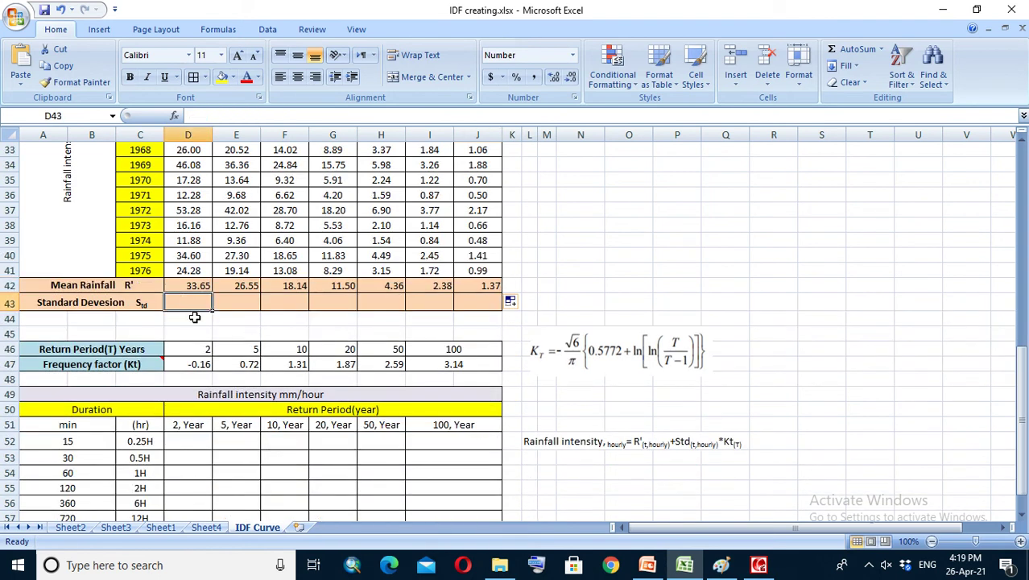
type("=stdev")
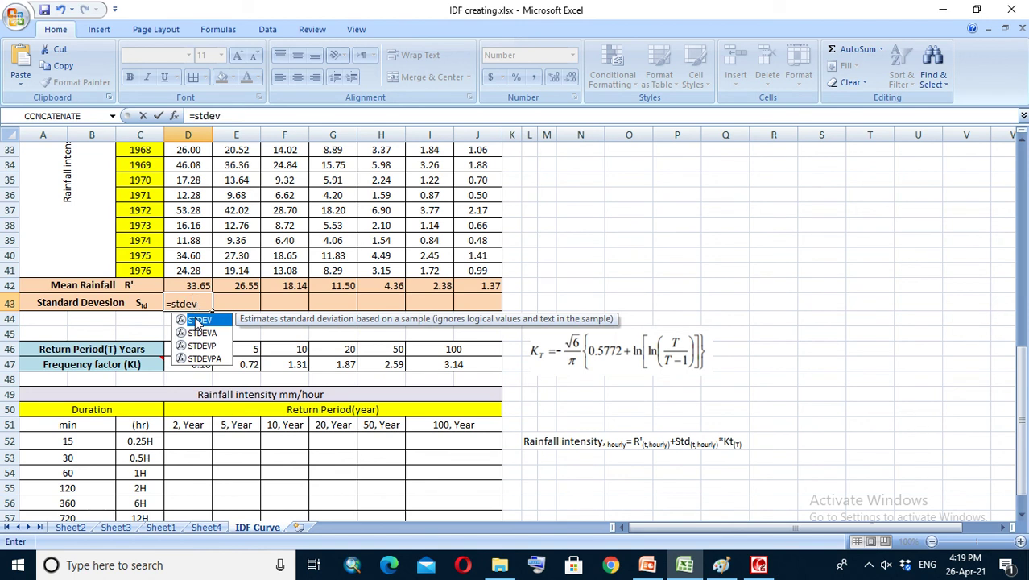
type("(")
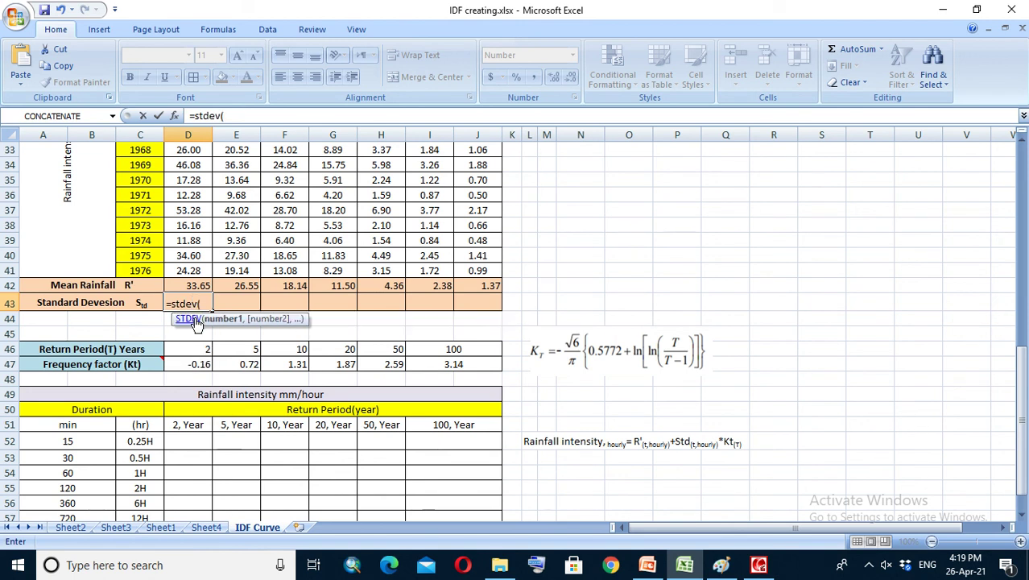
scroll(181, 269, "up", 2)
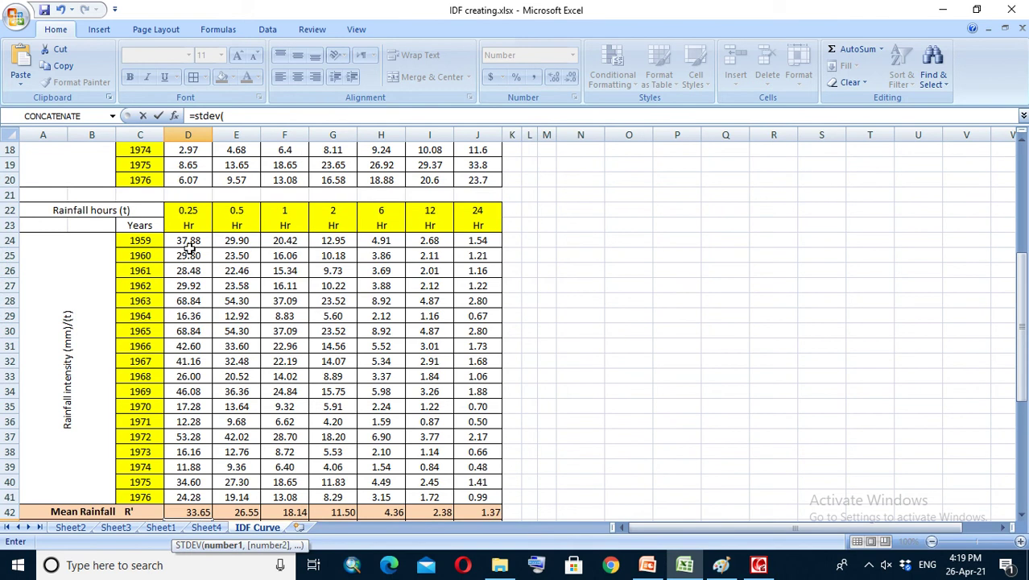
left_click_drag(187, 240, 184, 494)
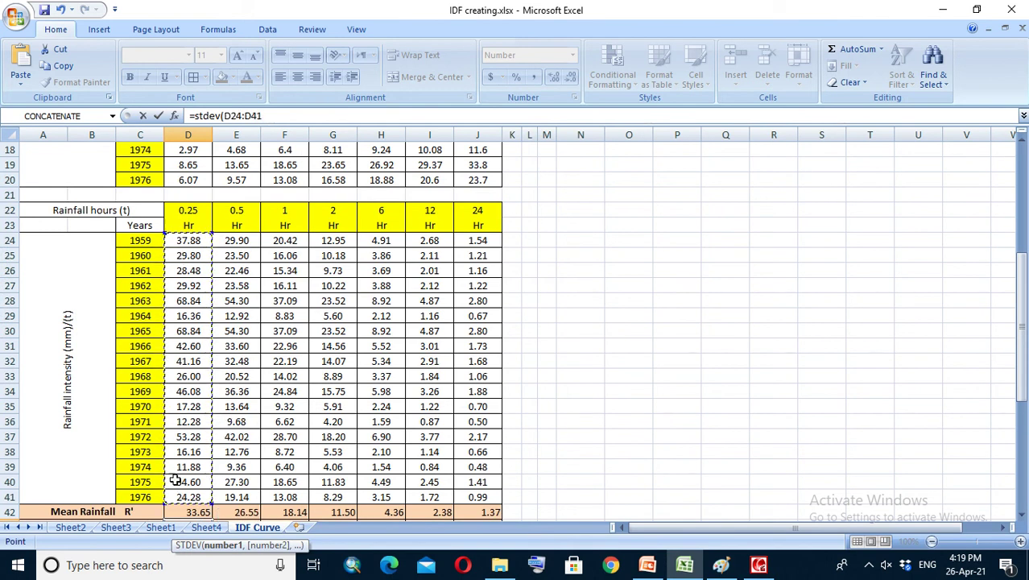
key("Return")
scroll(232, 414, "down", 2)
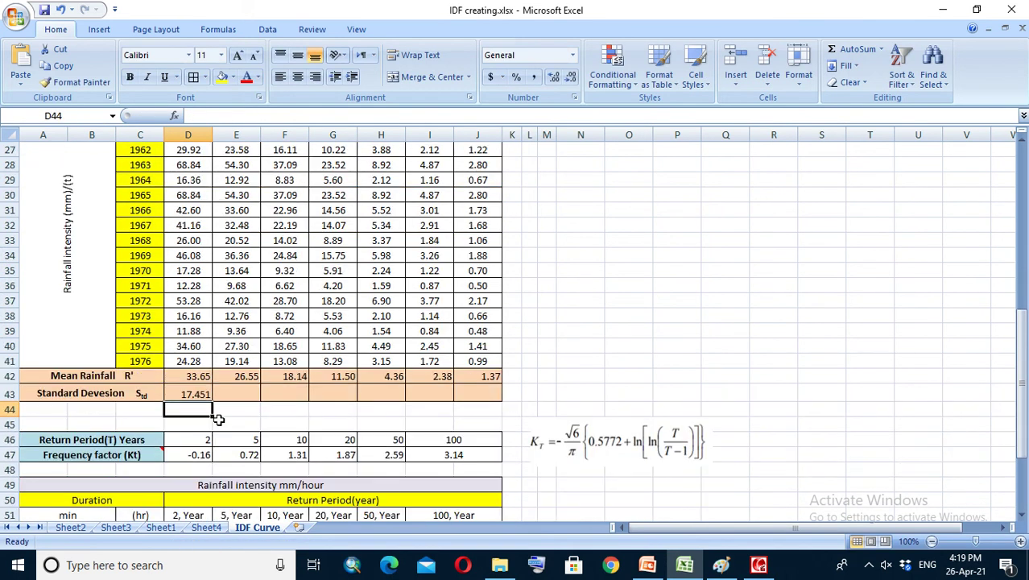
left_click(202, 394)
left_click_drag(215, 404, 493, 407)
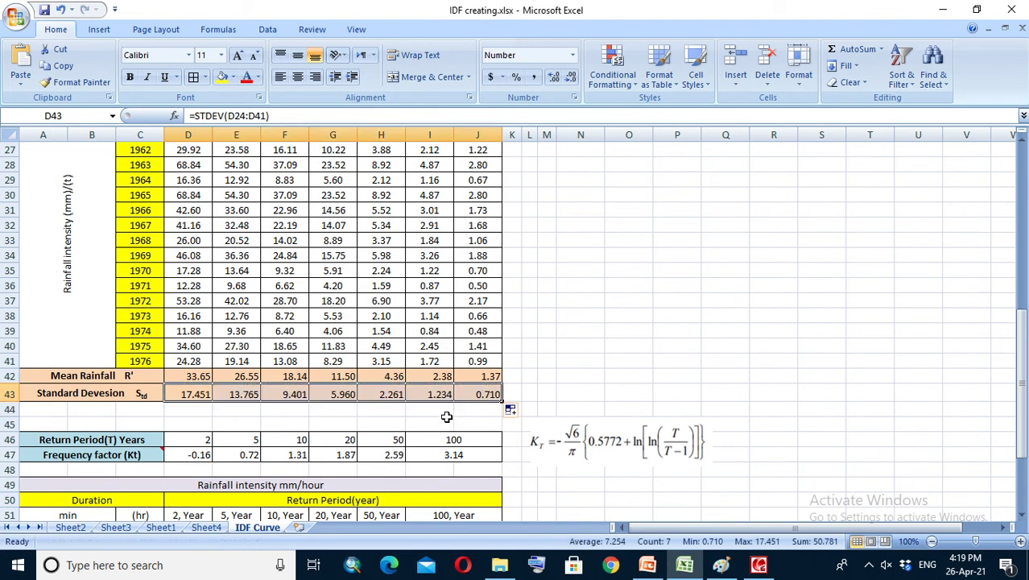
Step: Go through the return periods in row 46 above the frequency factors, from D46 across to I46
scroll(454, 340, "down", 2)
left_click(632, 270)
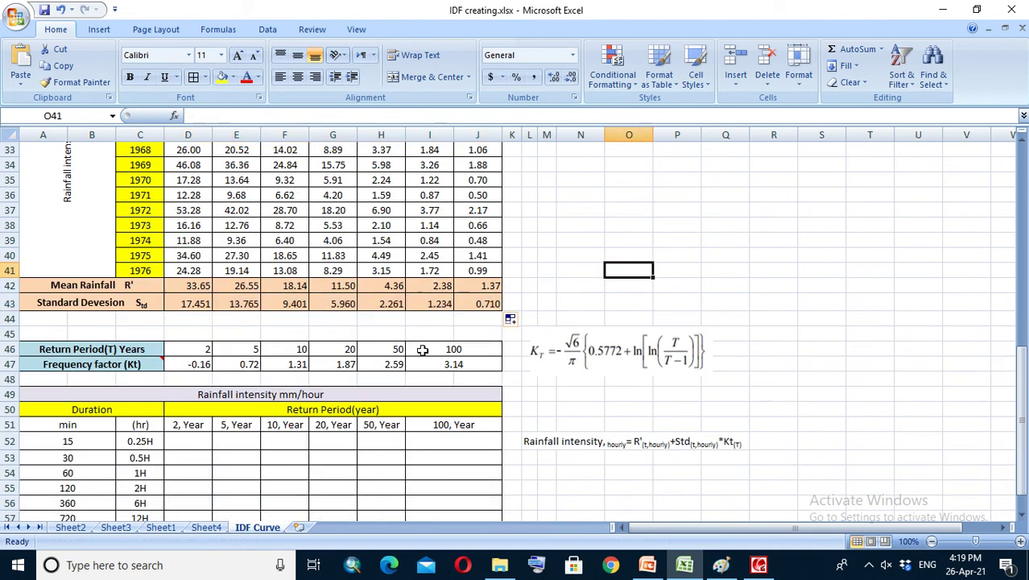
scroll(270, 318, "down", 1)
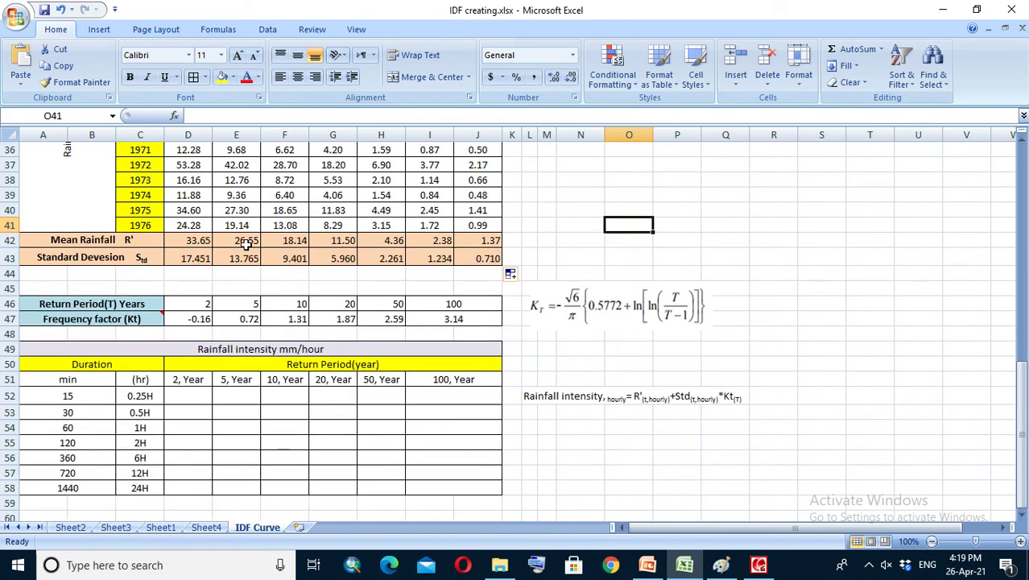
scroll(245, 244, "down", 2)
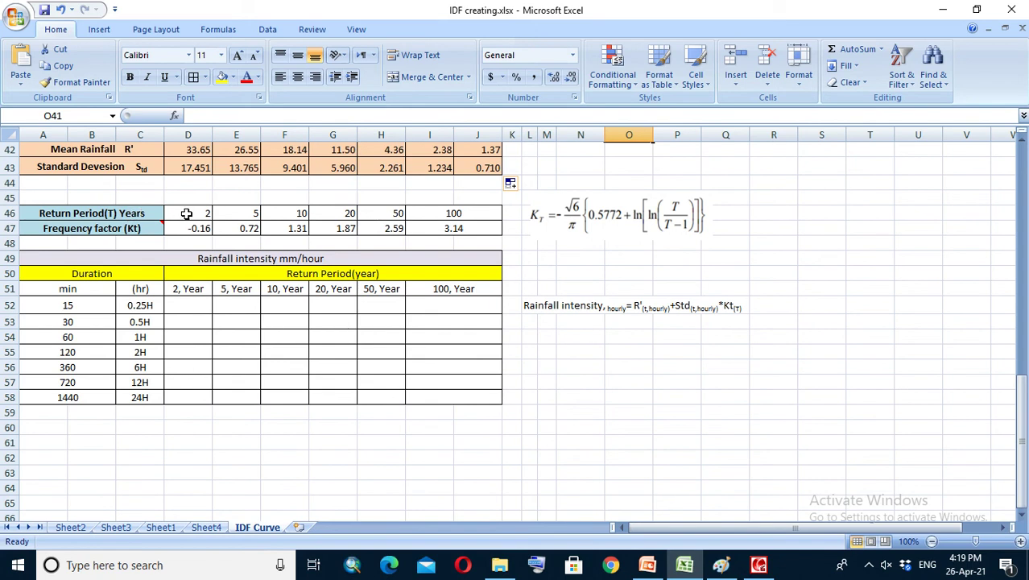
left_click(186, 214)
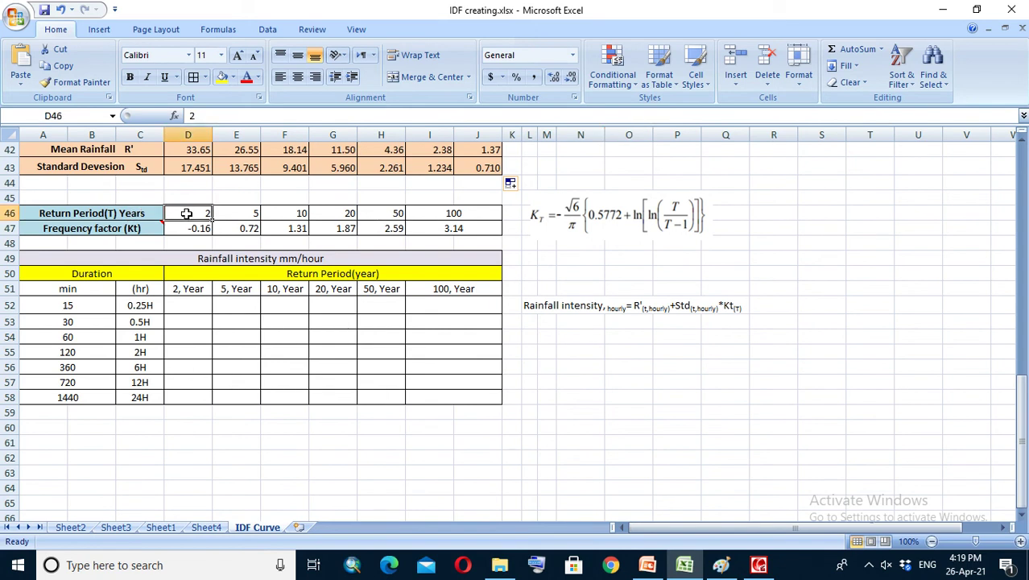
left_click(230, 214)
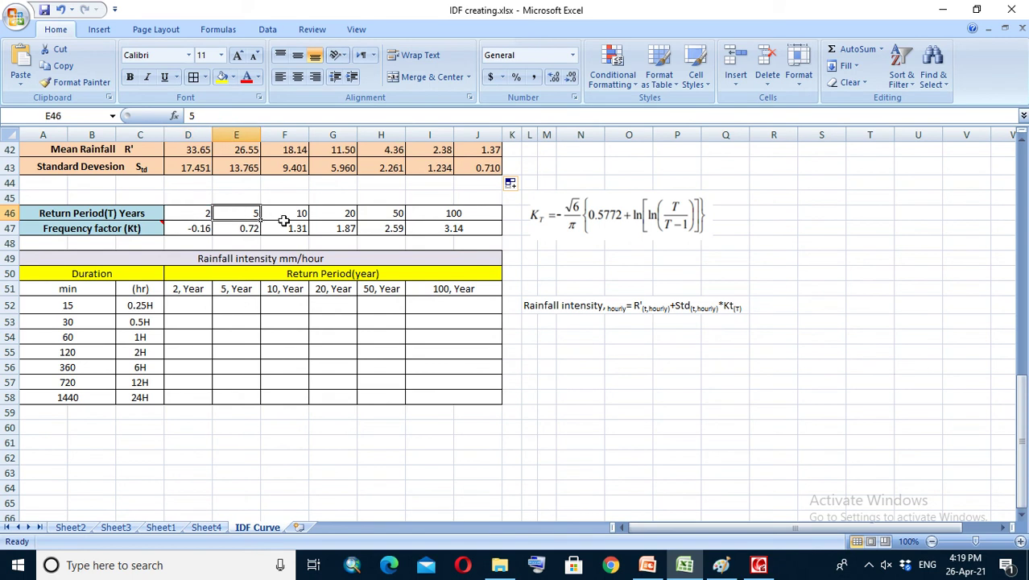
left_click(290, 215)
left_click(344, 212)
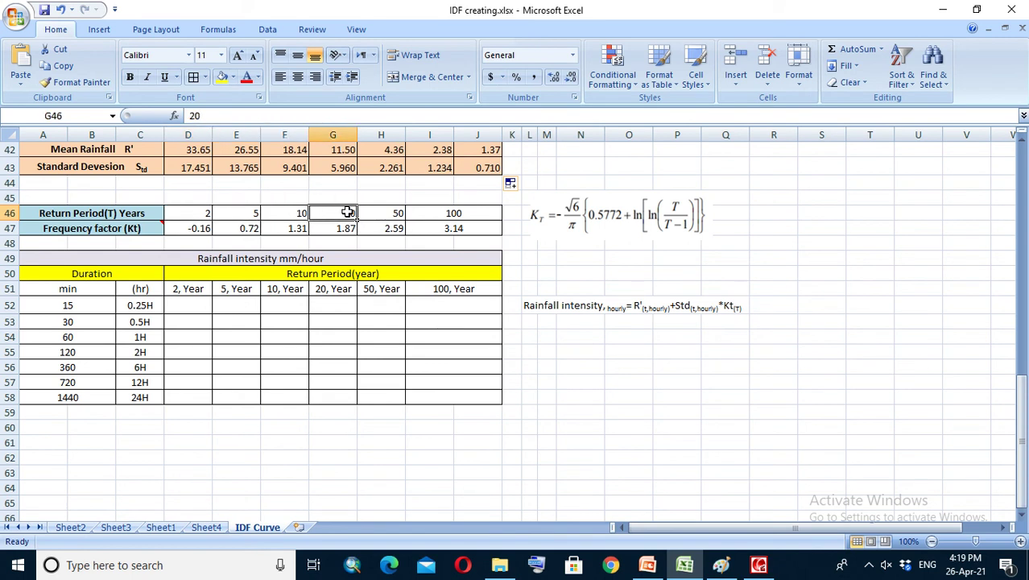
left_click(377, 214)
left_click(445, 211)
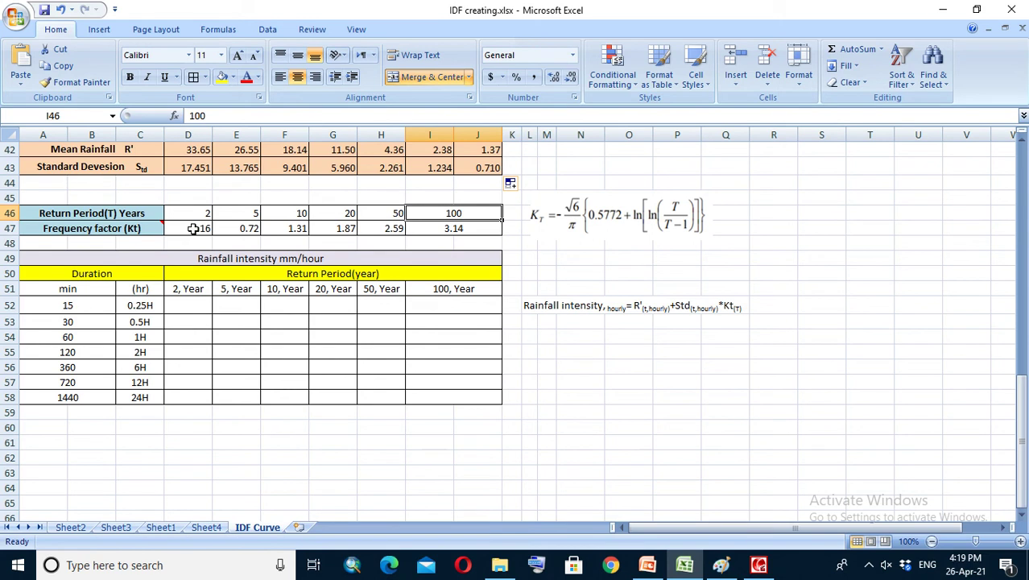
Step: Clear the 2-year frequency factor in D47 and begin its formula again with =((-6^0.5)/3.14)
left_click(193, 229)
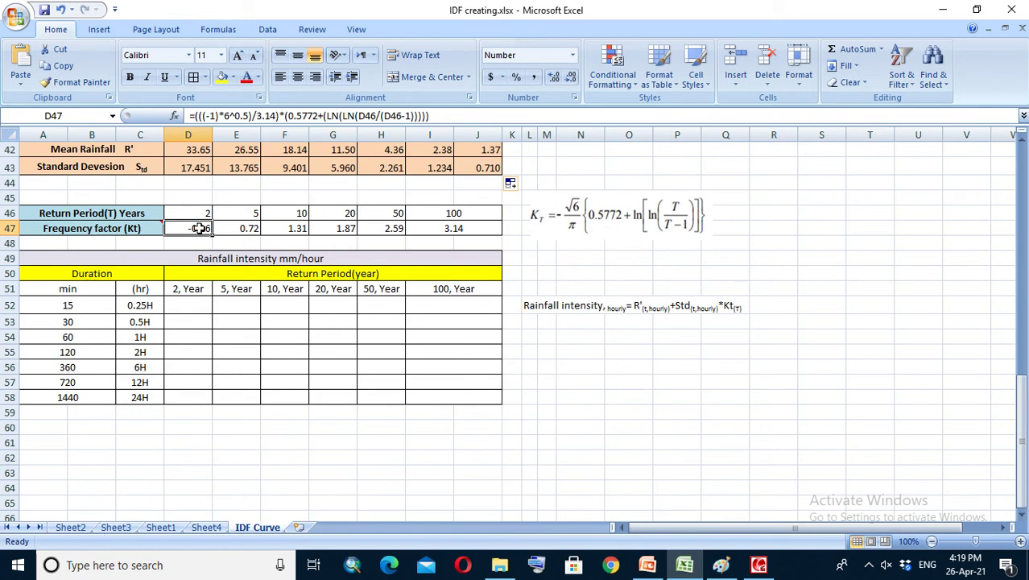
key("Delete")
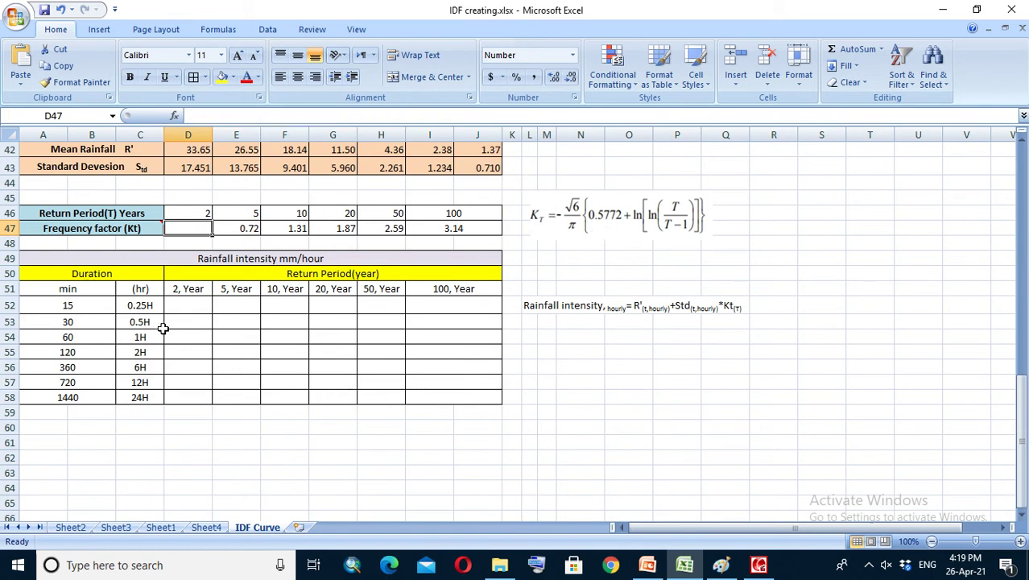
type("=")
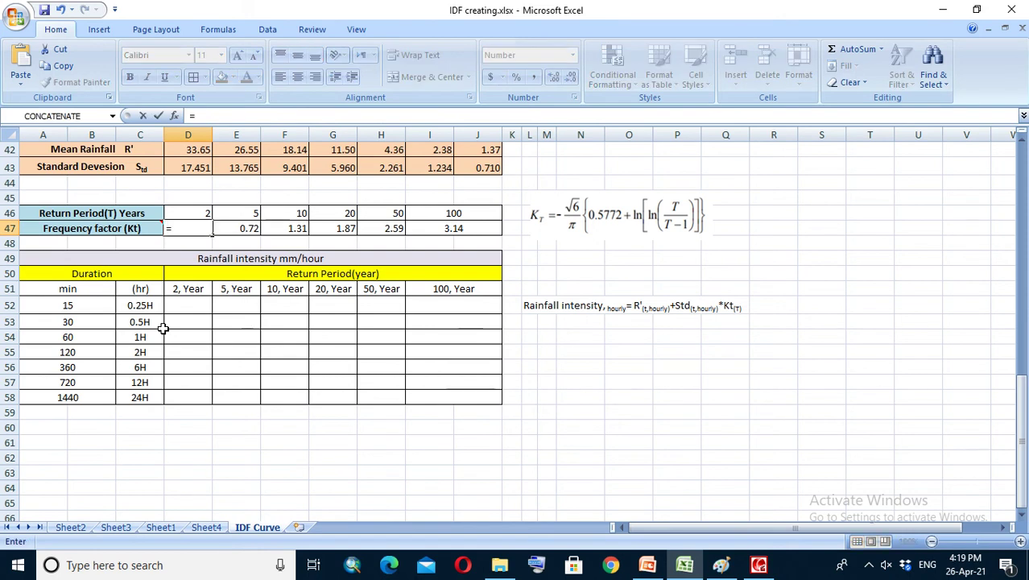
type("-")
type("6^0.5")
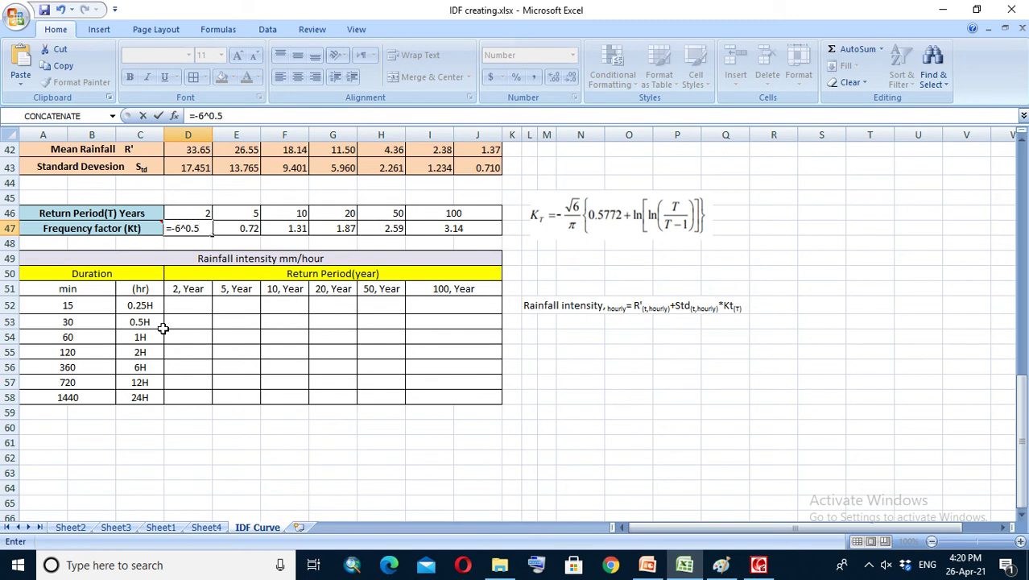
left_click(177, 224)
type("(")
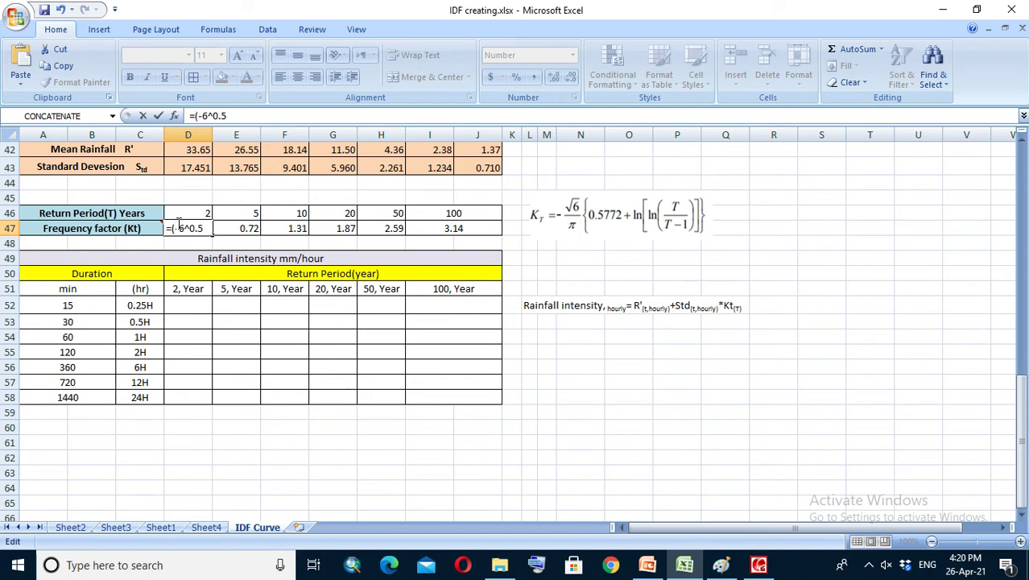
left_click(209, 227)
type(")/3.14")
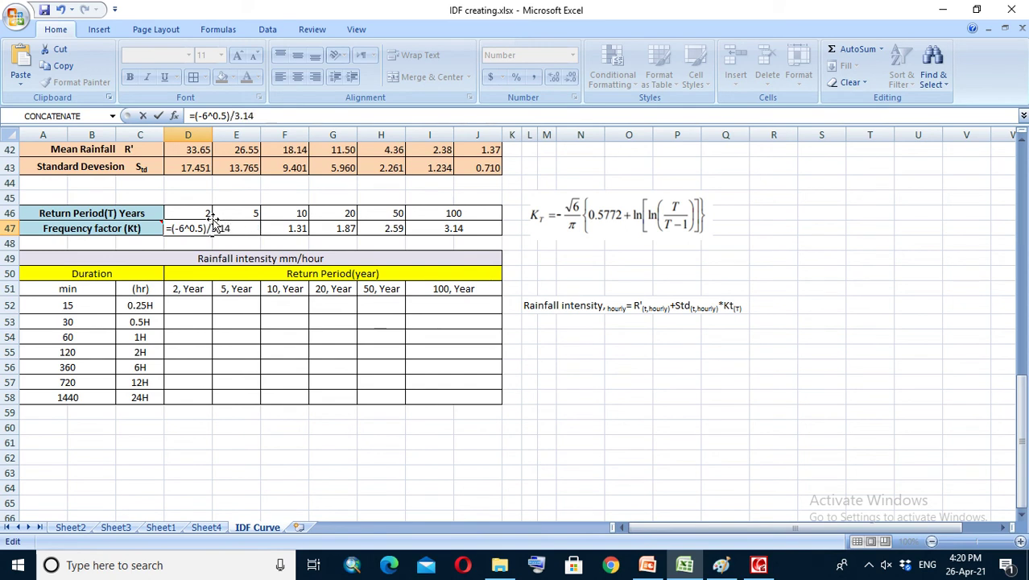
type(")")
left_click(174, 229)
type("(-6^0.5)/3.14)")
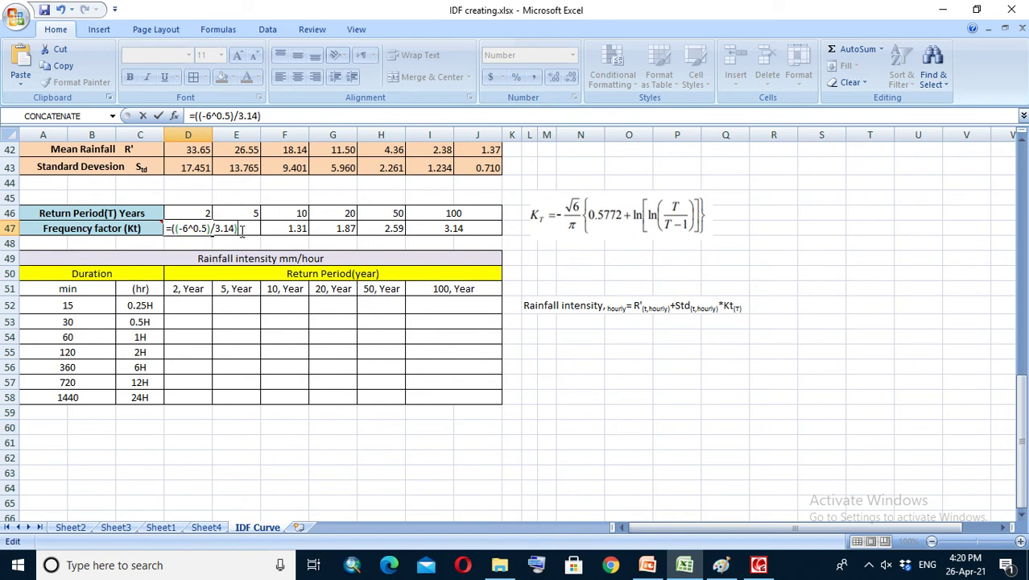
Step: Complete the 2-year frequency factor formula in D47 as =((-6^0.5)/3.14)*(0.5772+LN(LN(D46/(D46-1))))
type("*(0.57")
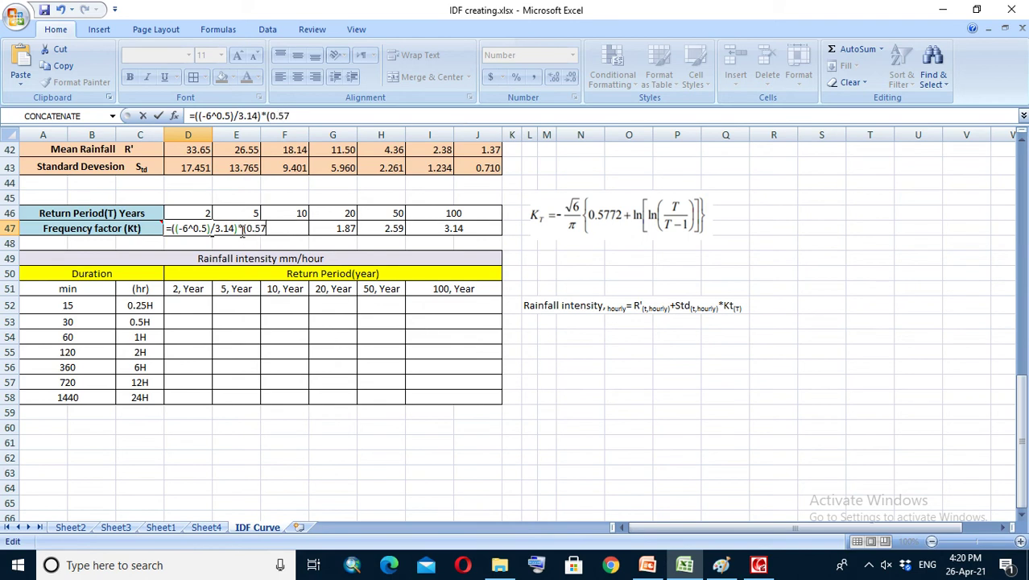
type("72+Ln")
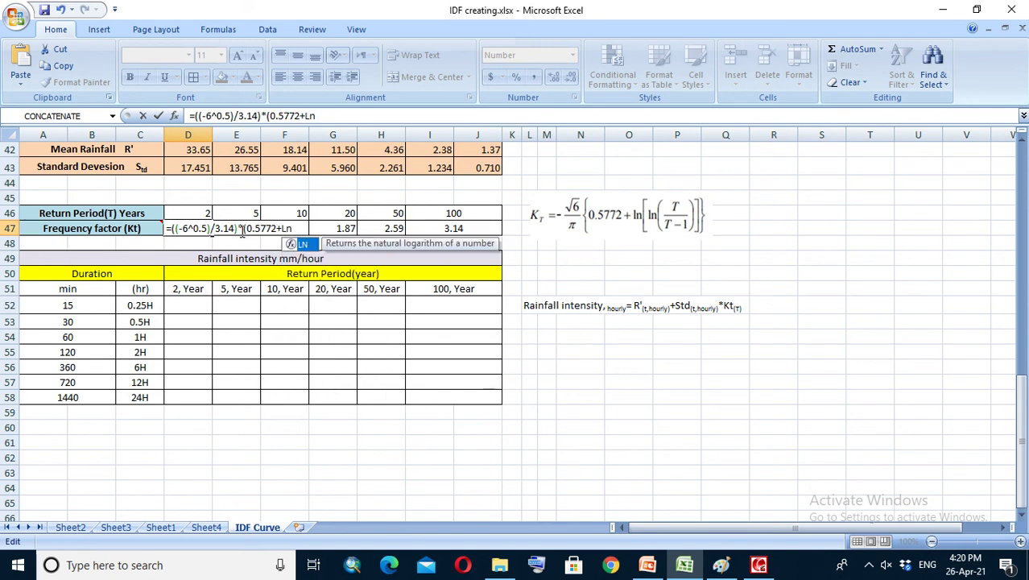
type("(")
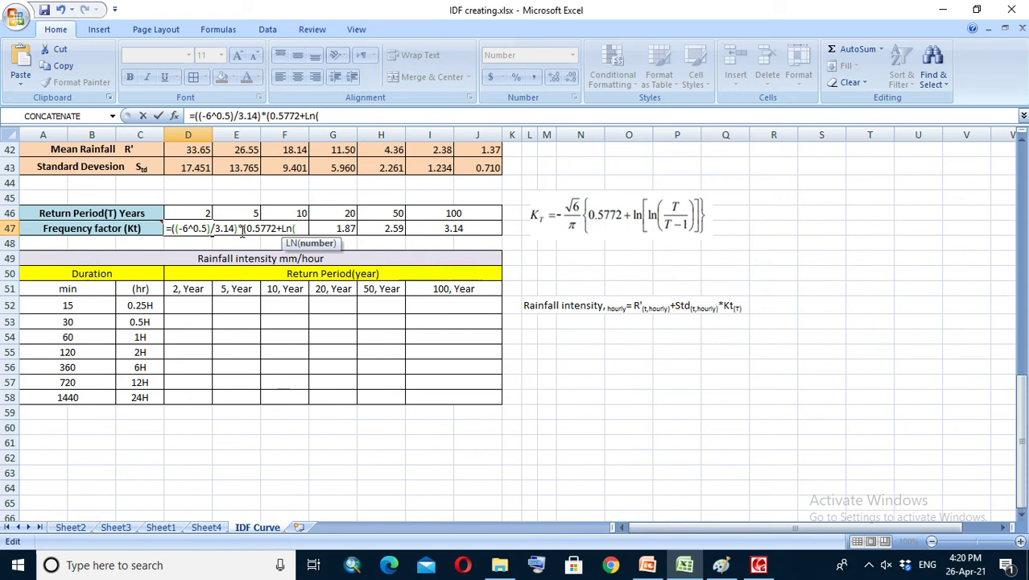
type("Ln(")
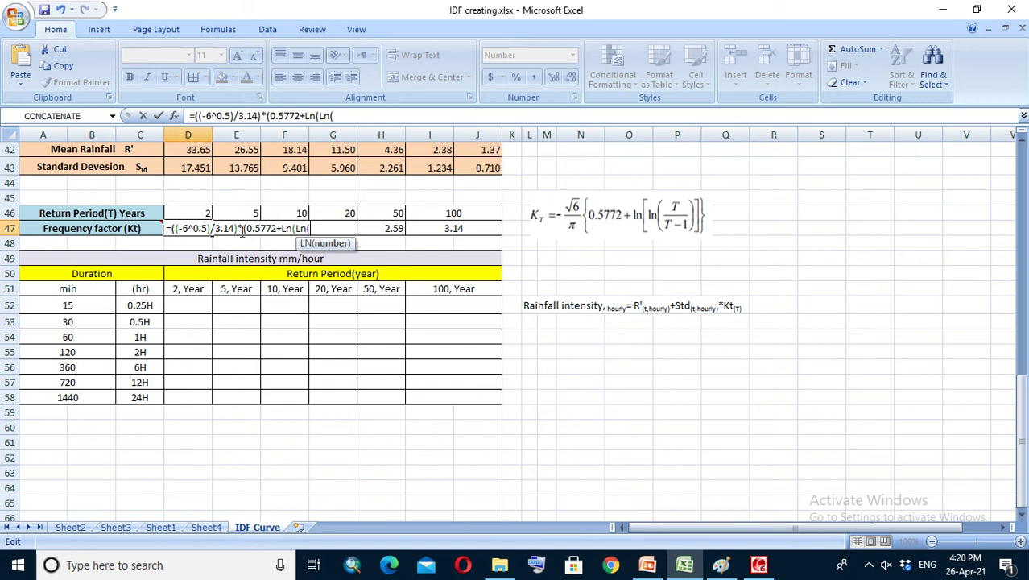
left_click(190, 214)
type("/(")
left_click(192, 211)
type("-1))")
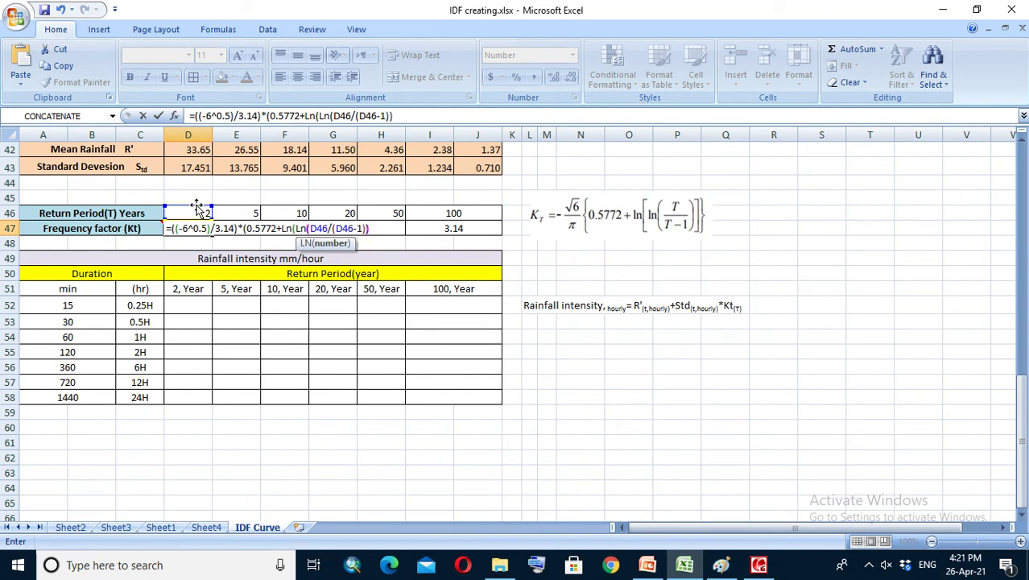
type("))")
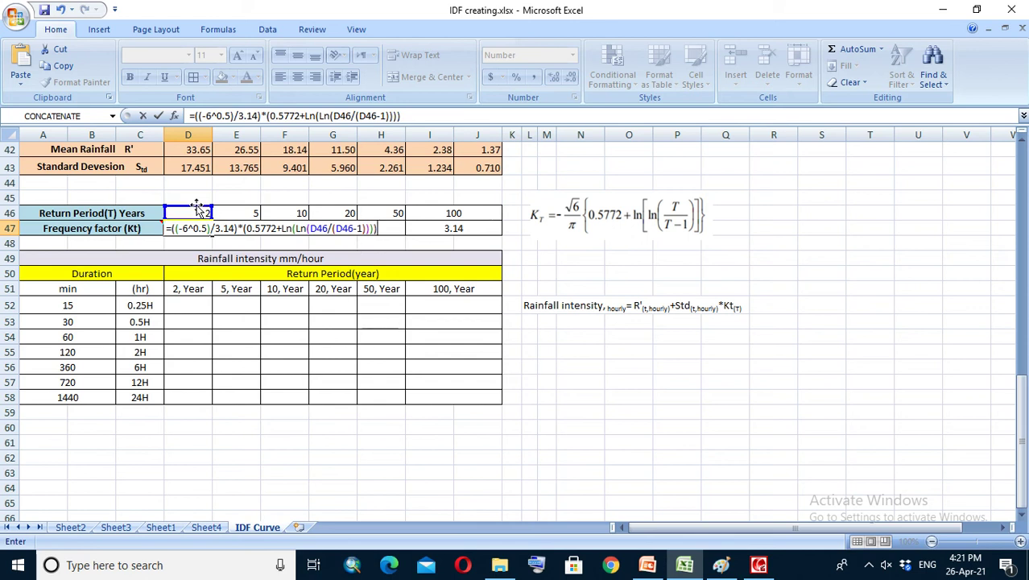
key("Return")
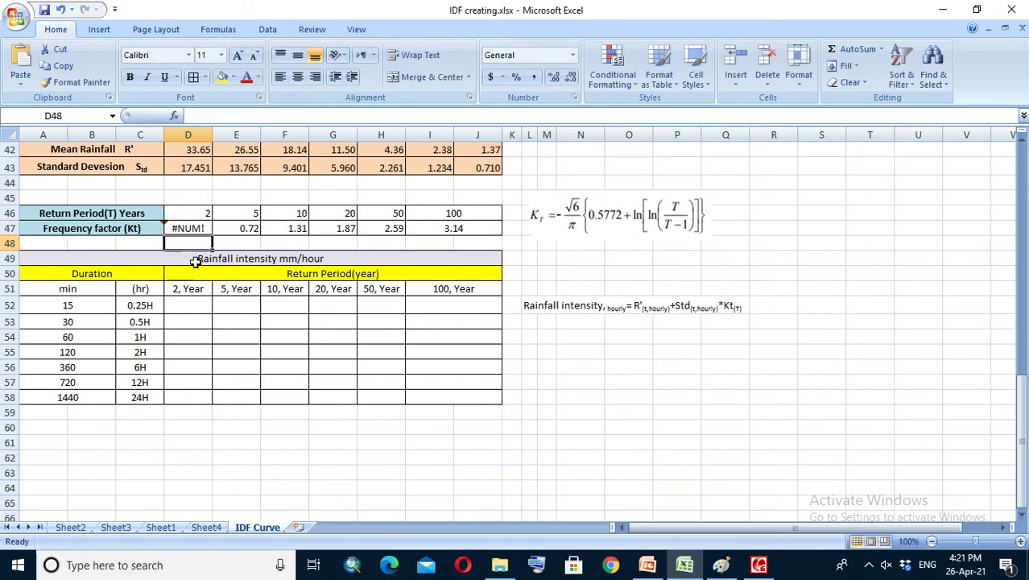
Step: Correct the 2-year frequency factor formula in D47 by changing -6^0.5 to -1*6^0.5
left_click(198, 229)
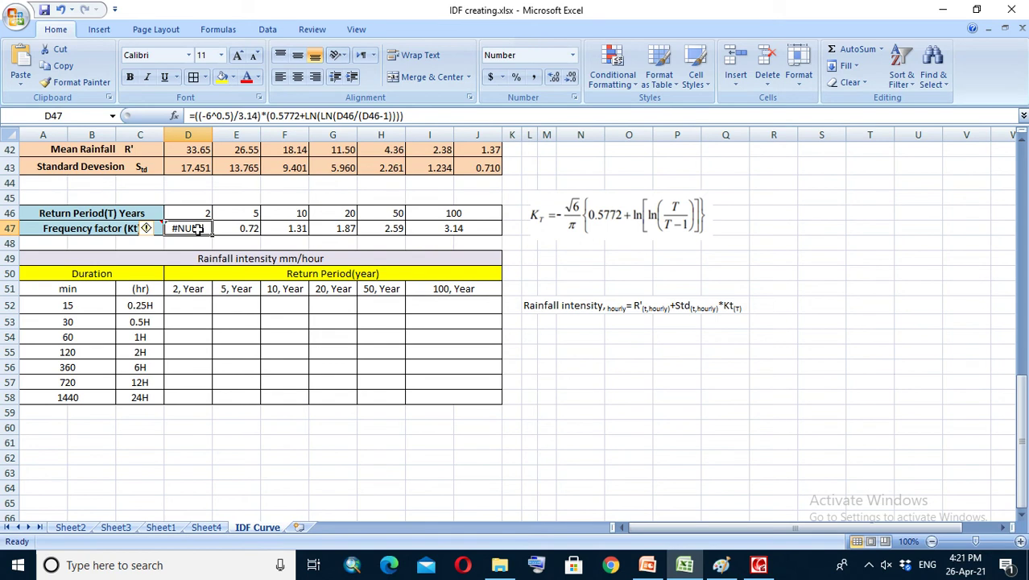
double_click(197, 229)
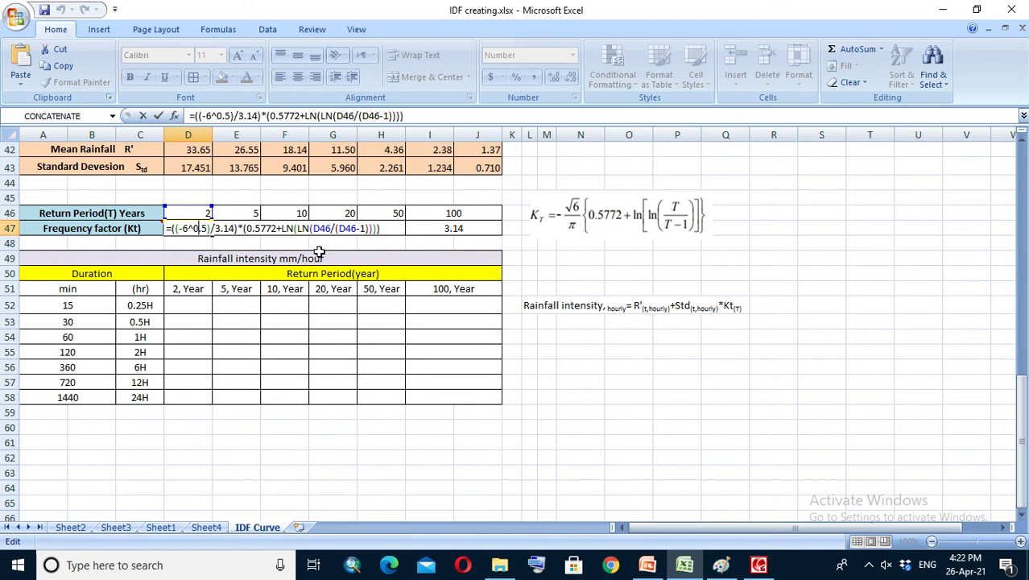
key("Return")
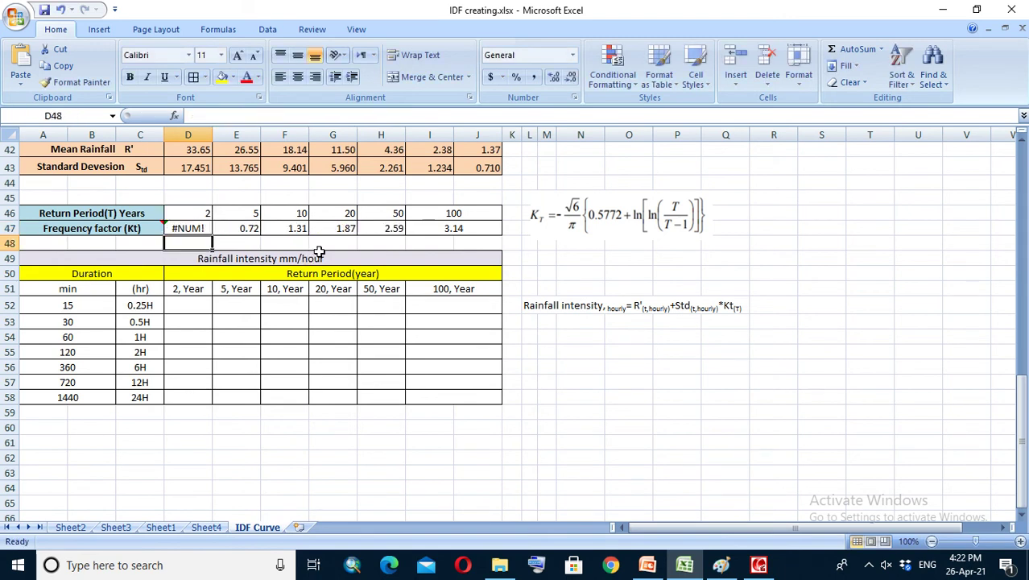
left_click(196, 228)
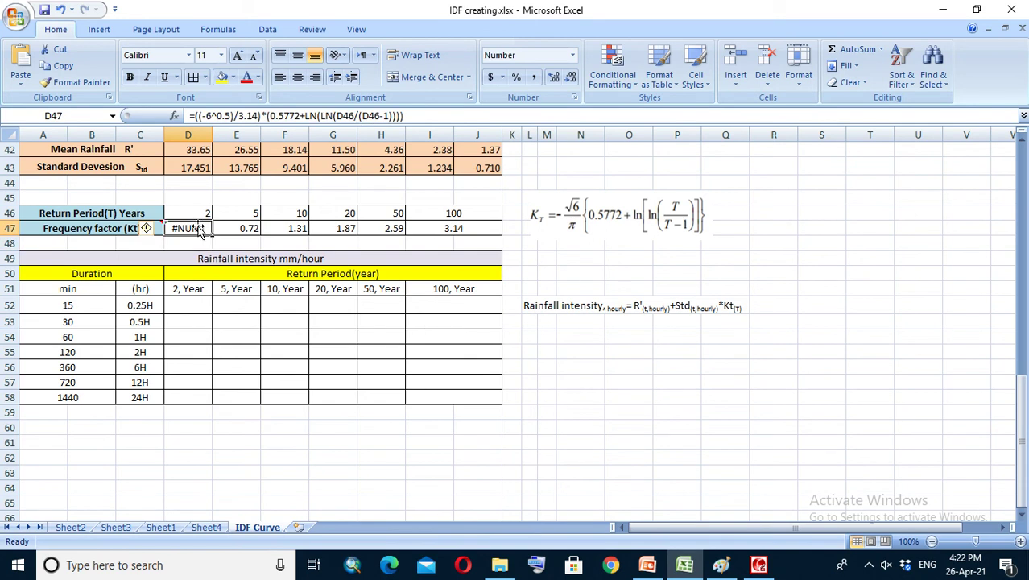
left_click(204, 116)
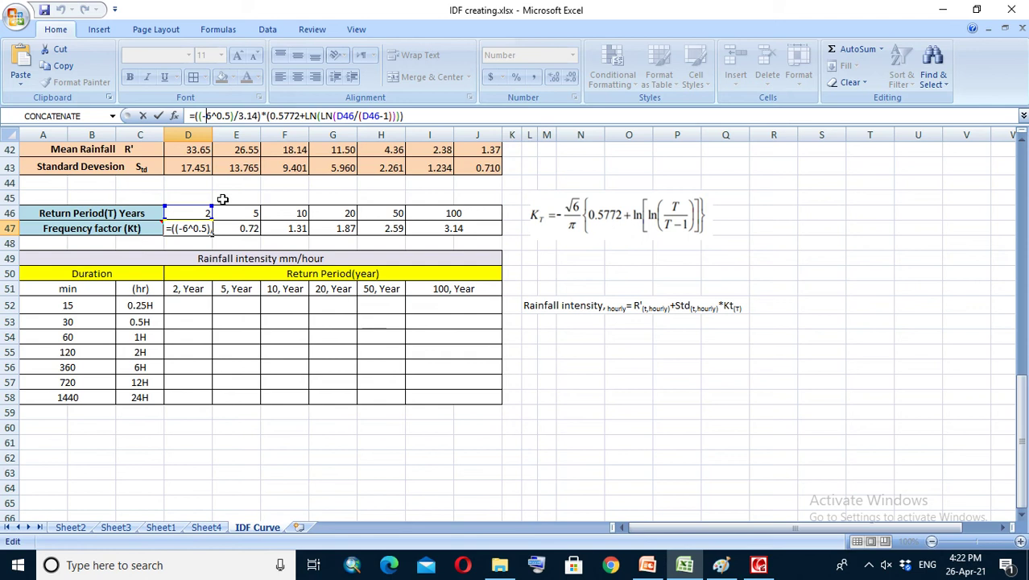
type("1*")
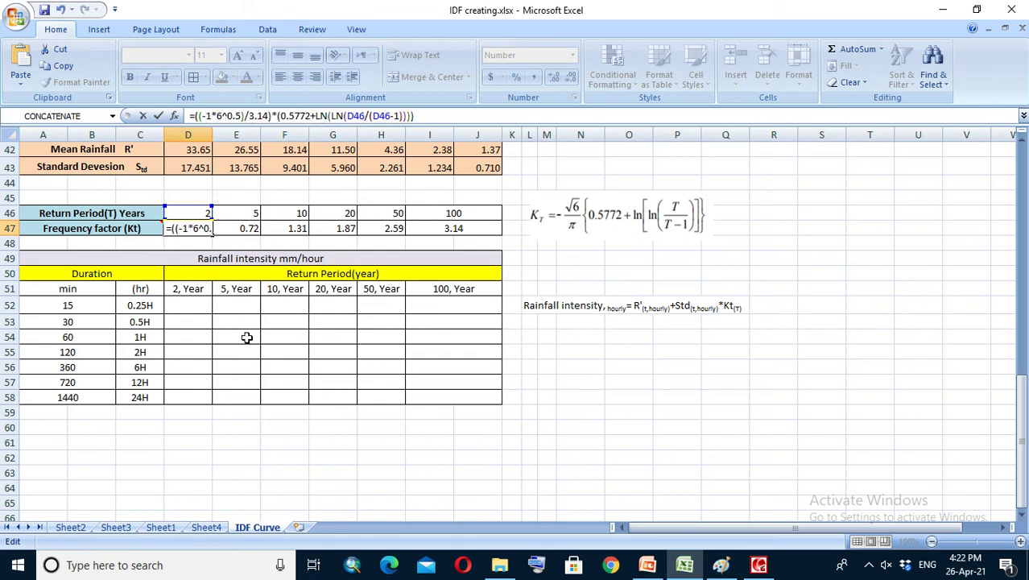
key("Return")
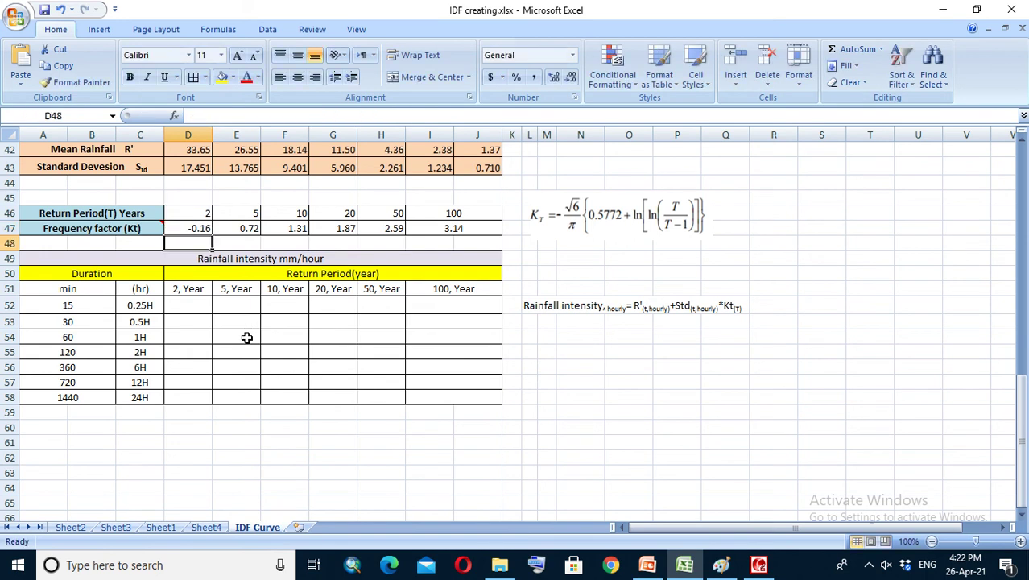
Step: Try to fill the frequency factor formula from D47 across row 47 through the 100-year column
left_click(202, 229)
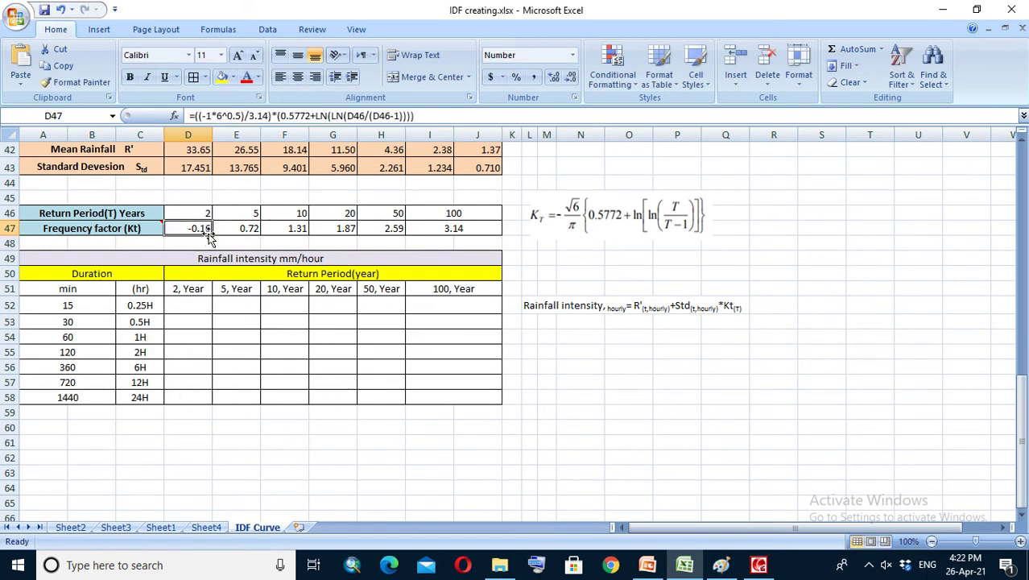
left_click(238, 229)
left_click(204, 228)
left_click_drag(210, 236, 435, 241)
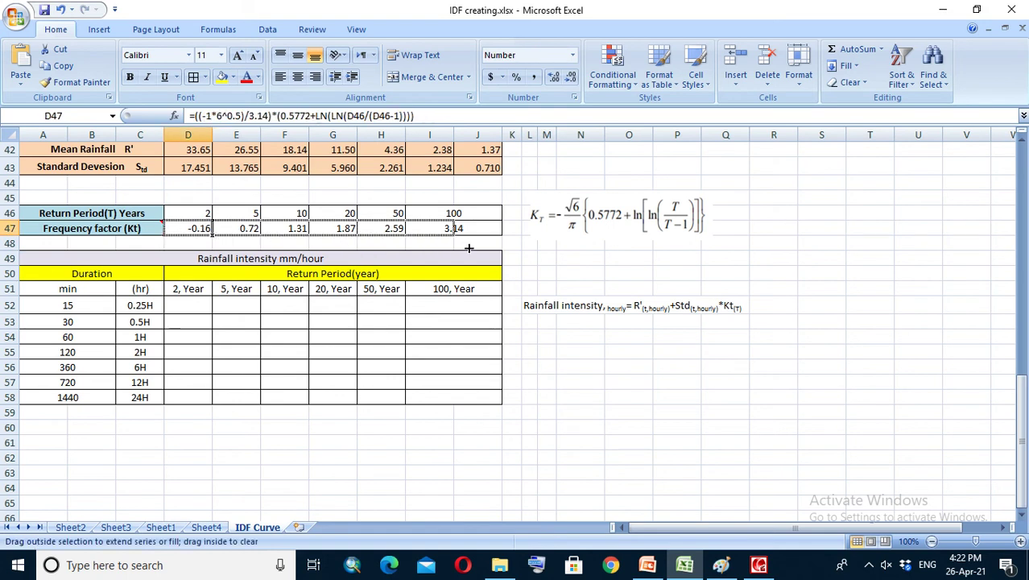
left_click_drag(456, 317, 508, 232)
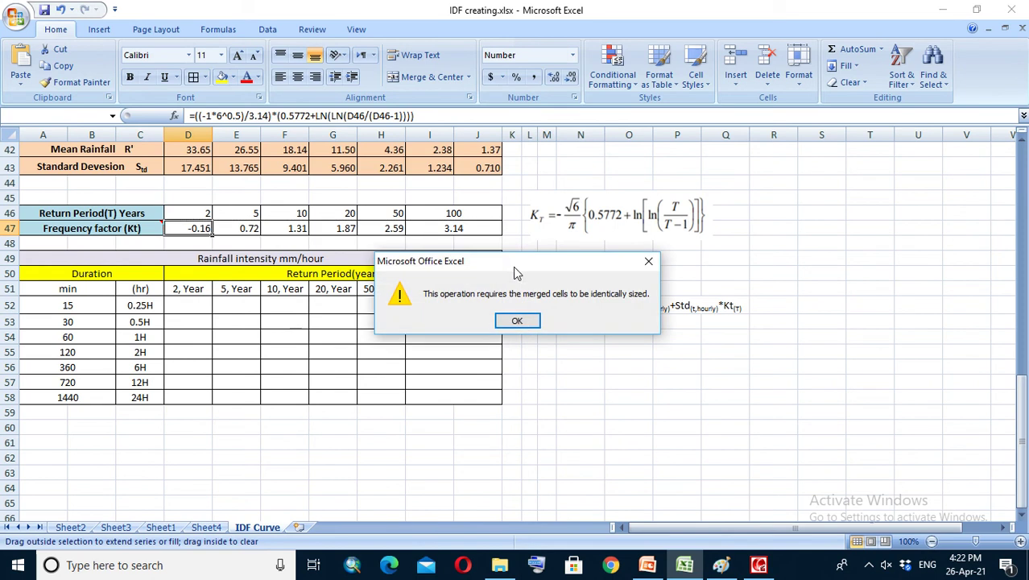
left_click(519, 320)
Step: Fill the frequency factor formula from D47 into E47 and check the 100-year formula in I47
left_click_drag(210, 233, 245, 230)
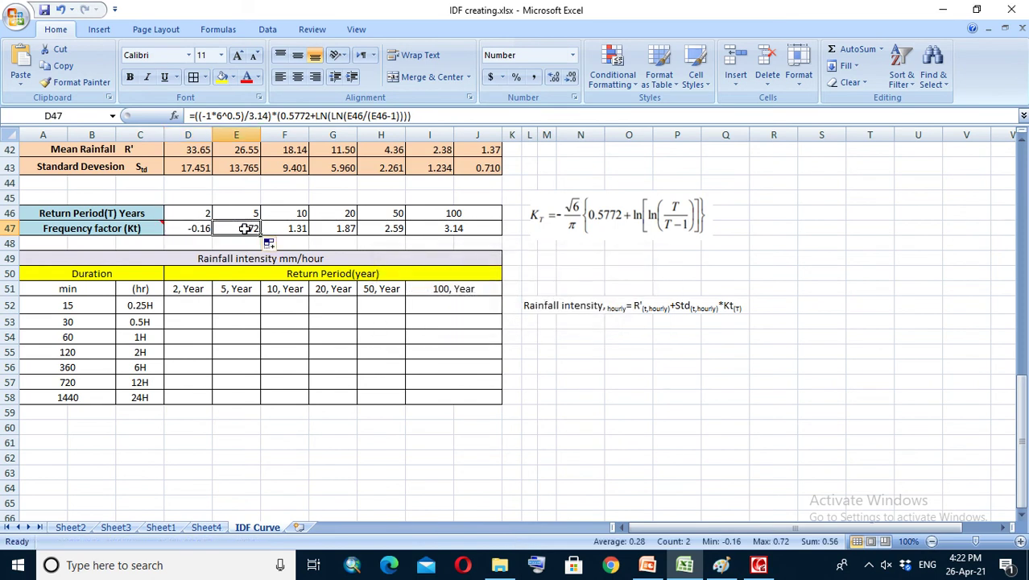
double_click(455, 228)
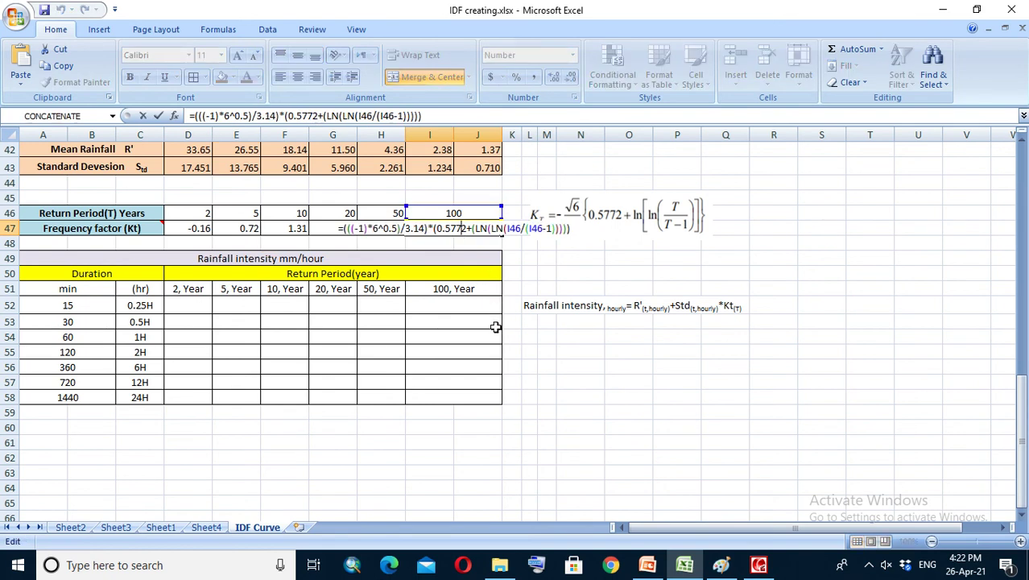
key("Return")
left_click(601, 427)
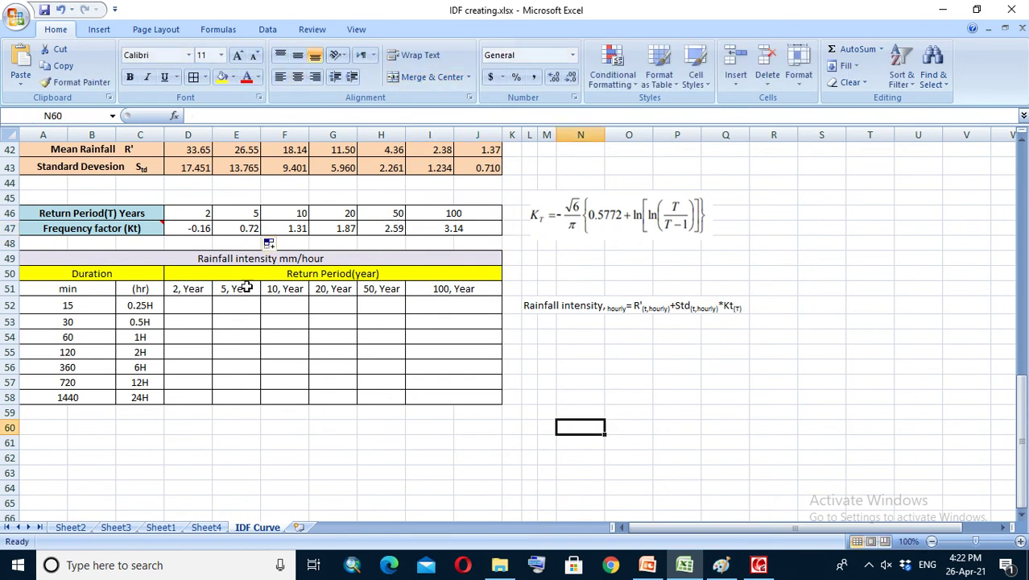
left_click(194, 228)
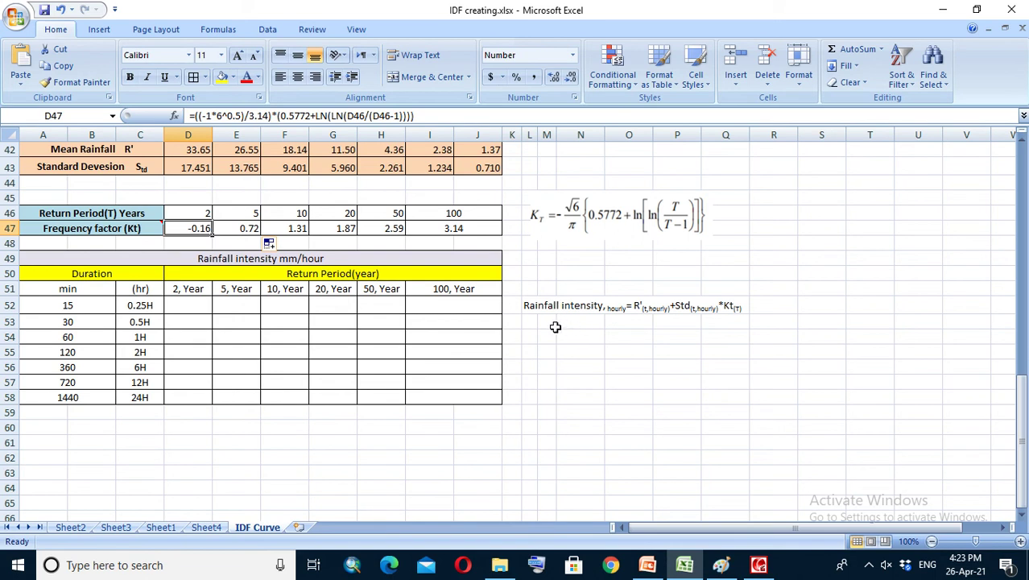
Step: Calculate the 2-year rainfall intensity for the 0.25H duration in D52 with =D42+D43*D47
left_click(189, 304)
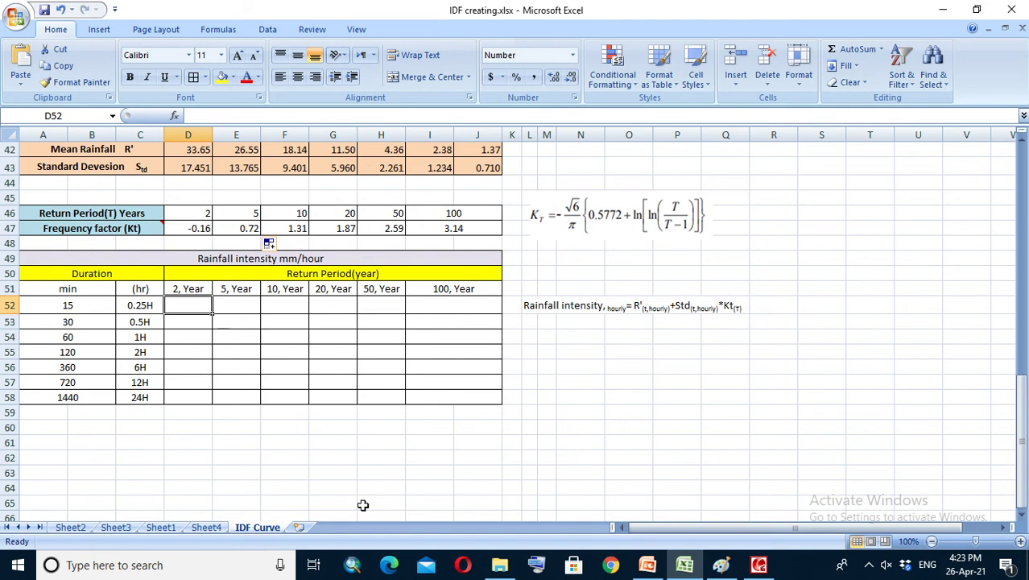
type("=")
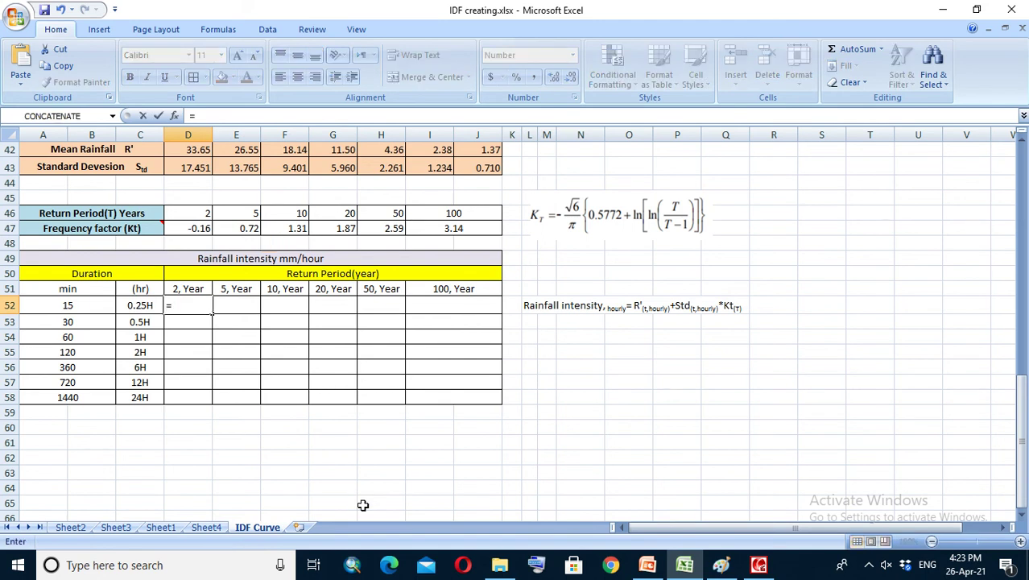
scroll(224, 285, "up", 1)
left_click(197, 195)
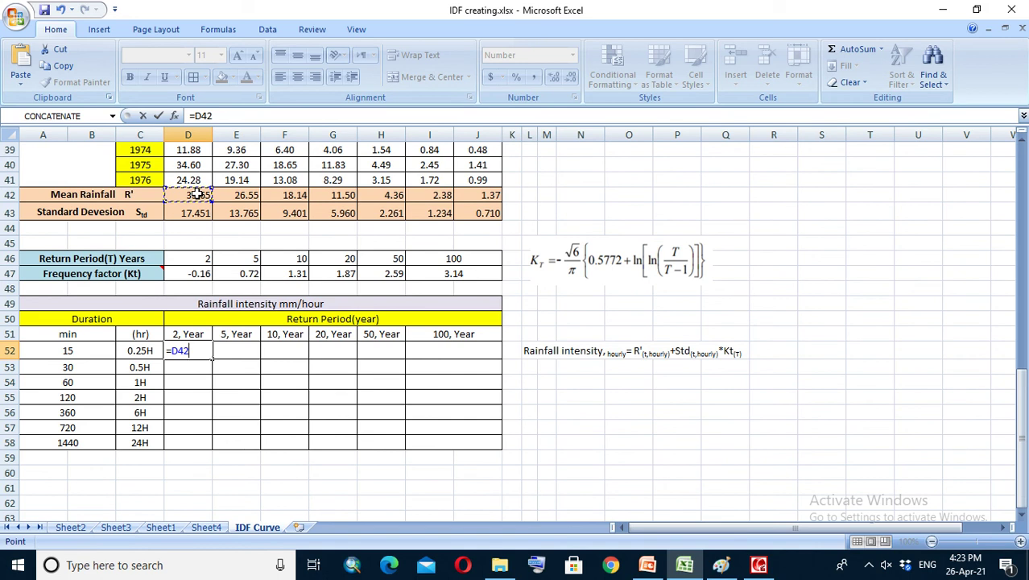
type("+")
left_click(200, 214)
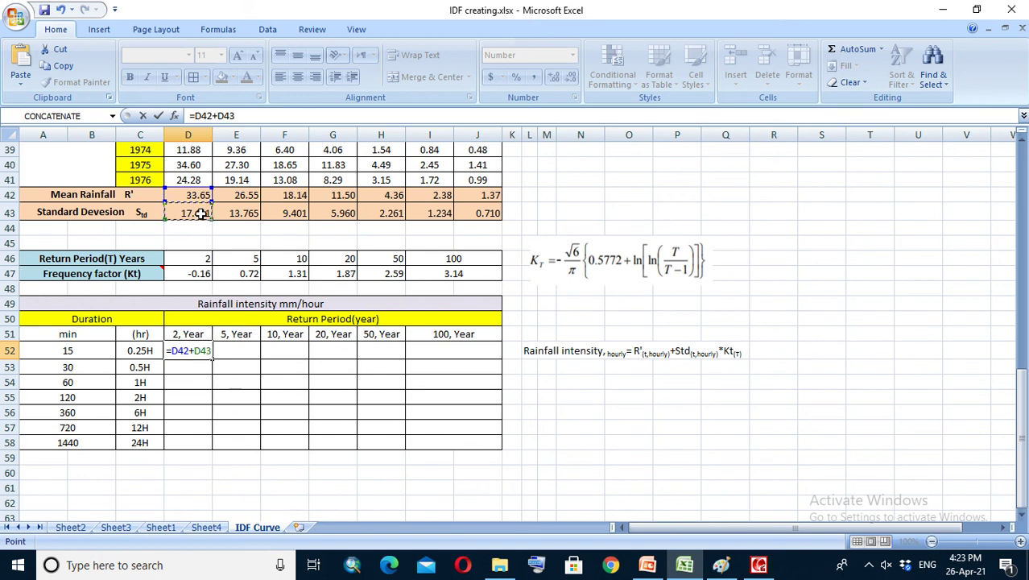
type("*")
left_click(198, 275)
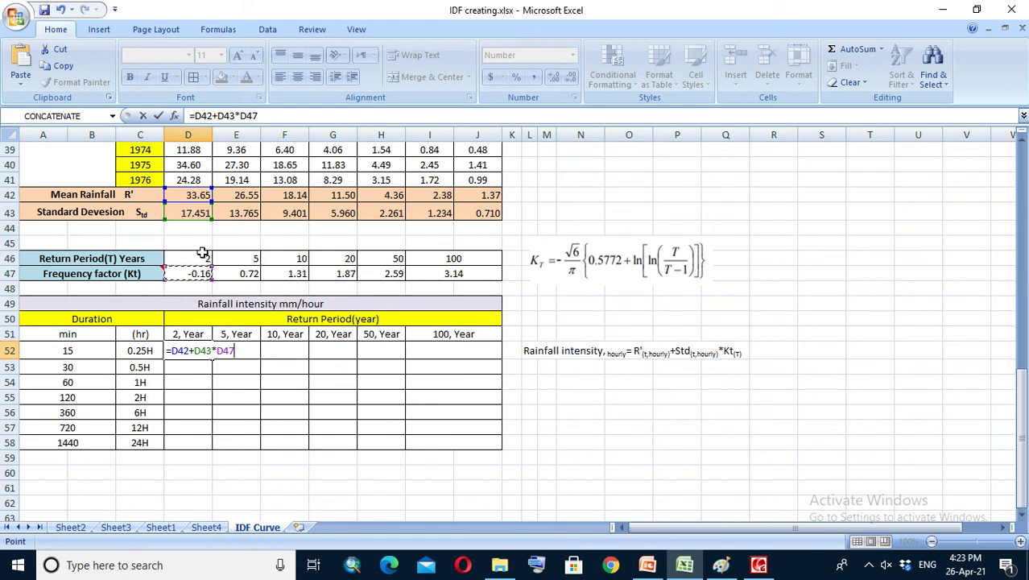
key("Return")
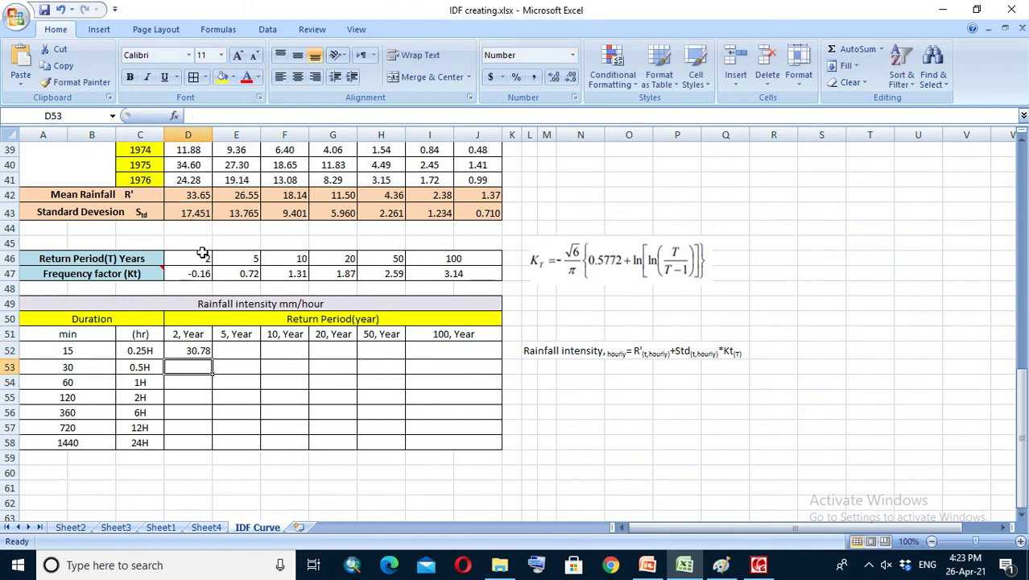
left_click(199, 352)
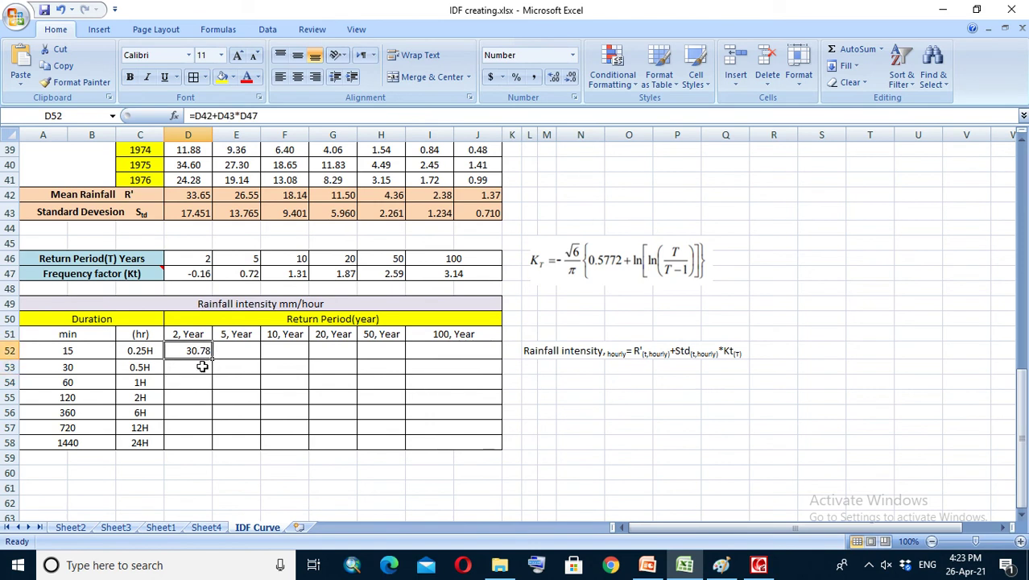
Step: Calculate the 2-year rainfall intensity for the 0.5H duration in D53 with =E42+E43*D47
left_click(199, 368)
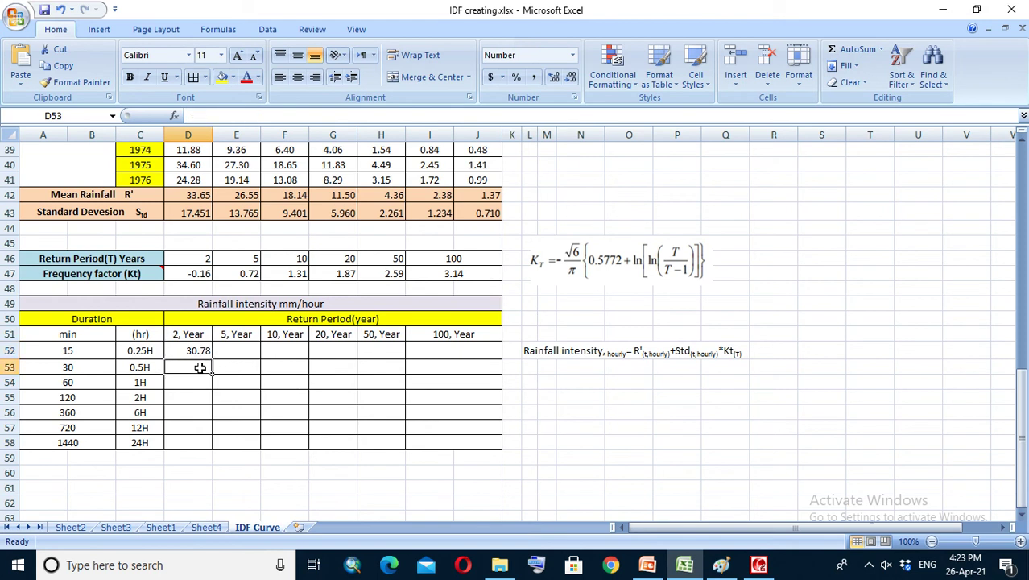
type("=")
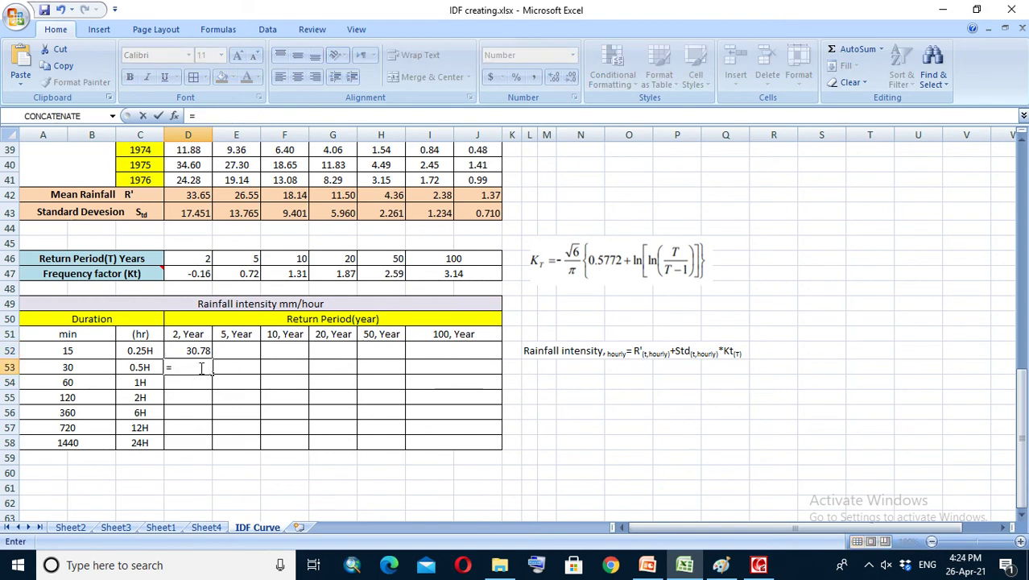
left_click(197, 196)
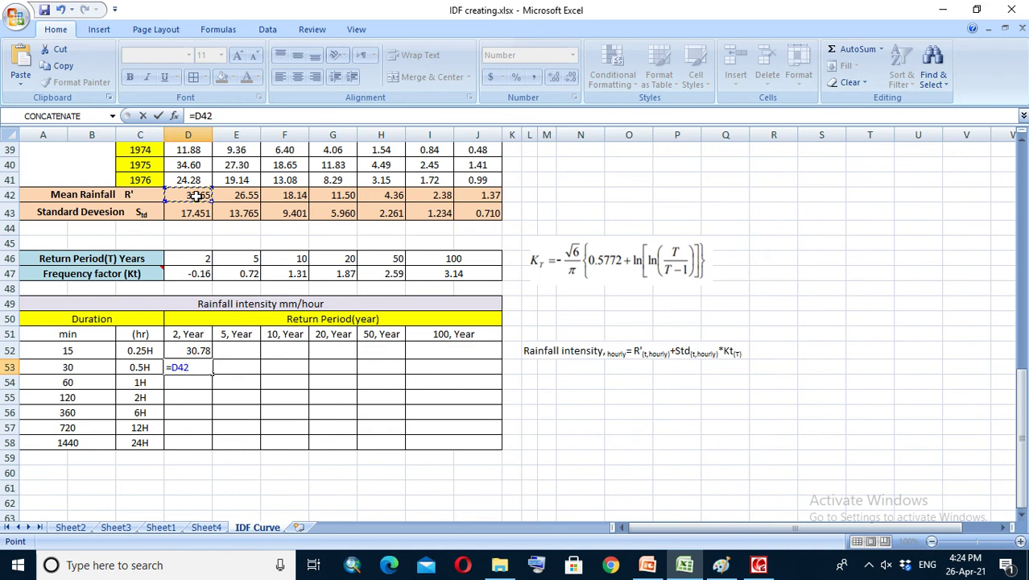
type("+")
left_click(194, 215)
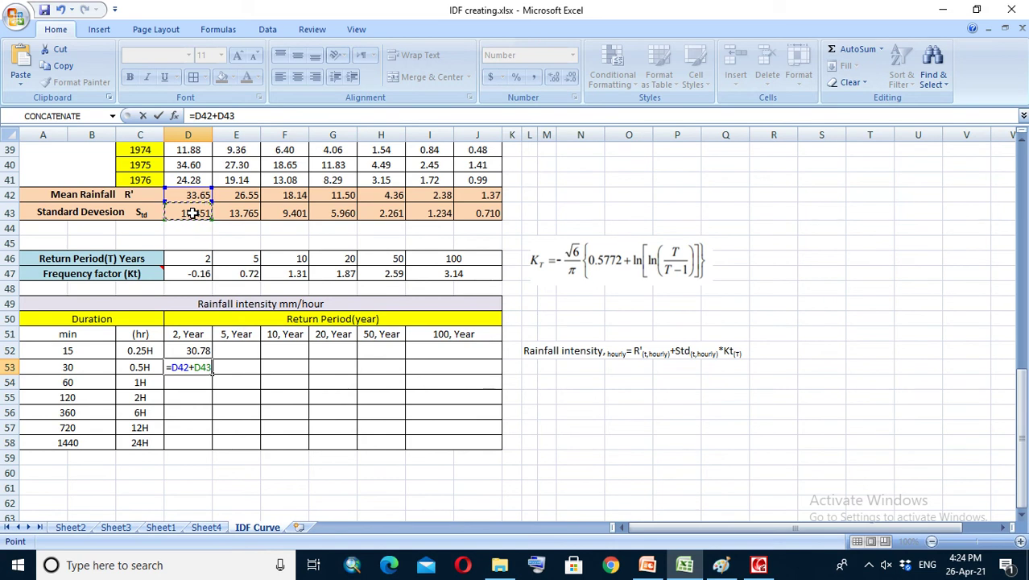
left_click(198, 190)
scroll(234, 348, "up", 6)
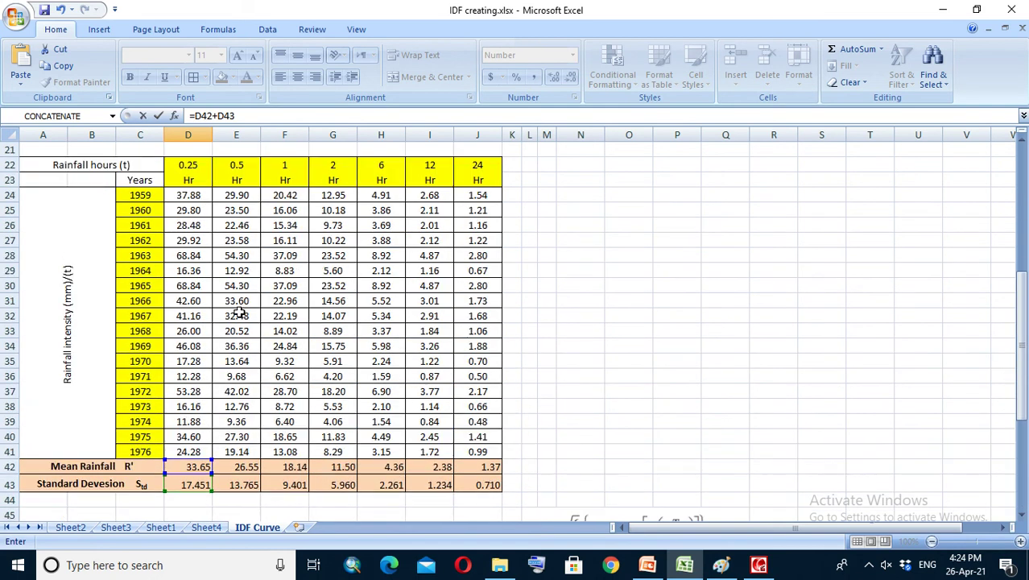
scroll(234, 372, "down", 5)
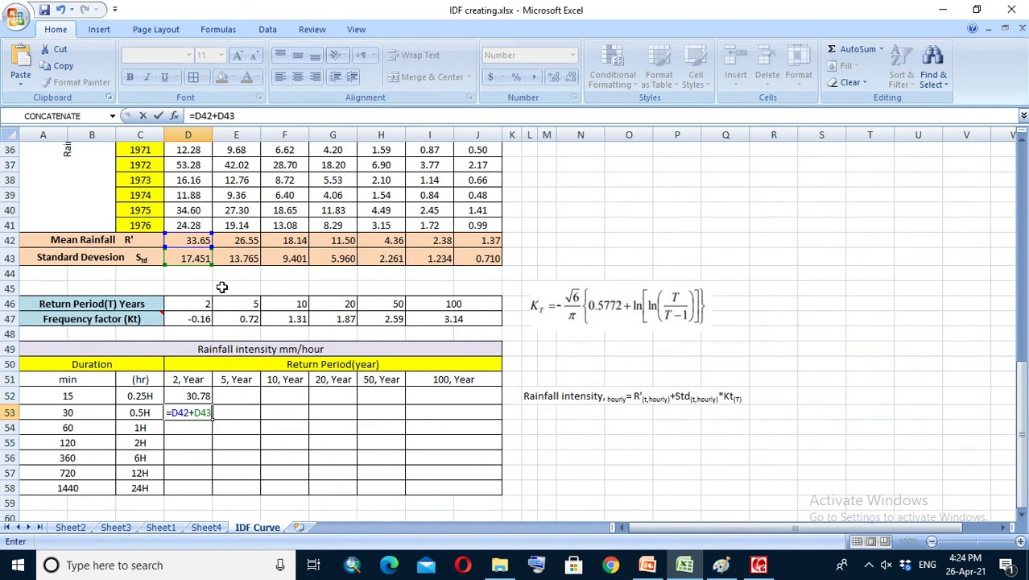
left_click_drag(192, 235, 247, 250)
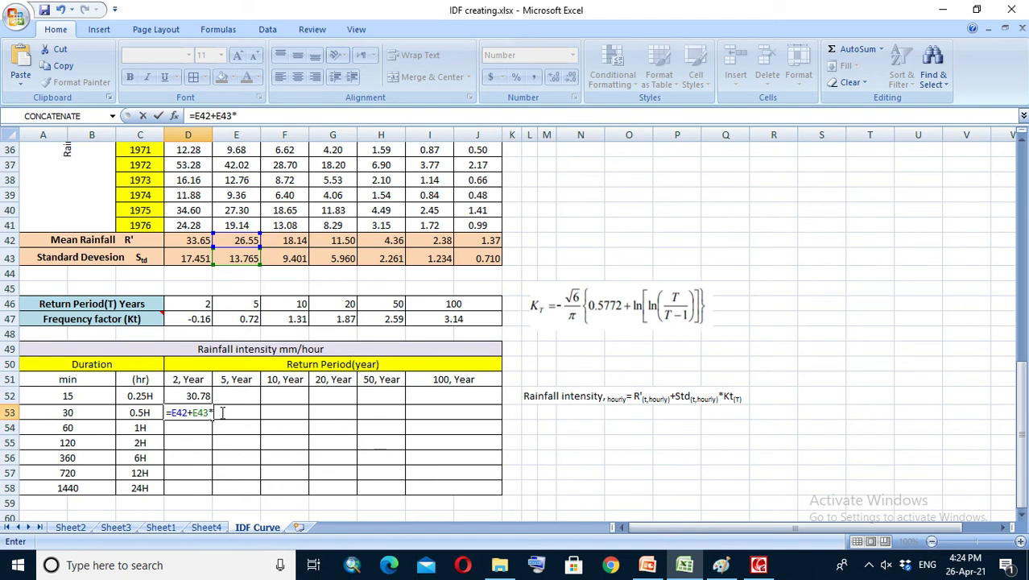
left_click(196, 319)
key("Return")
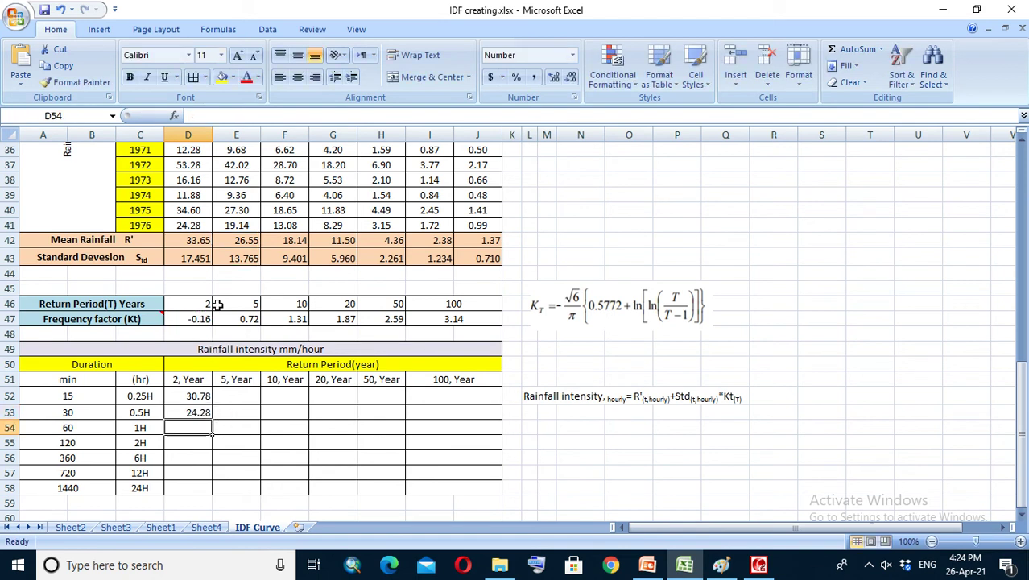
Step: Calculate the 2-year rainfall intensity for the 1H duration in D54 with =F42+F43*D47
type("=")
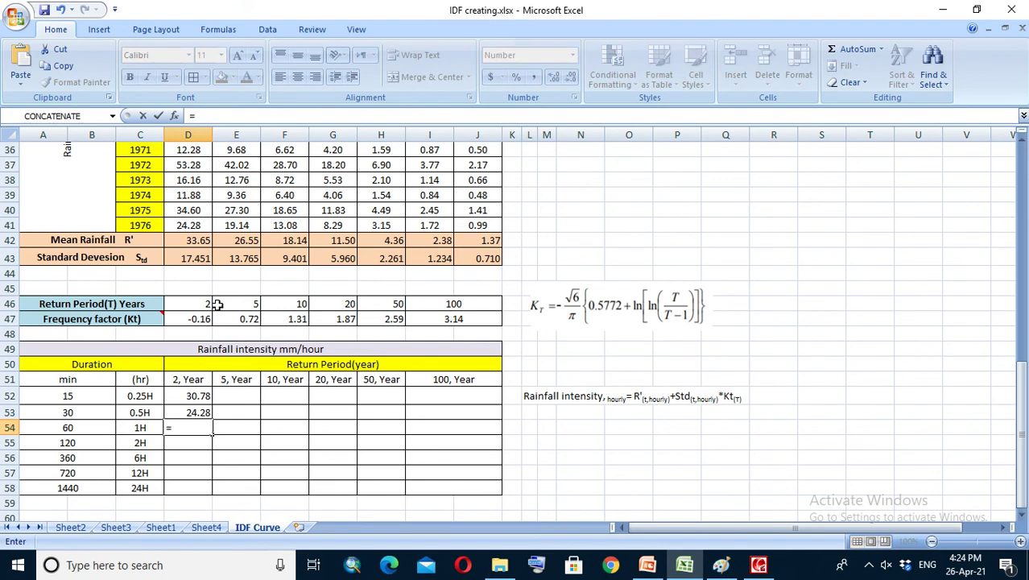
left_click(198, 240)
type("+")
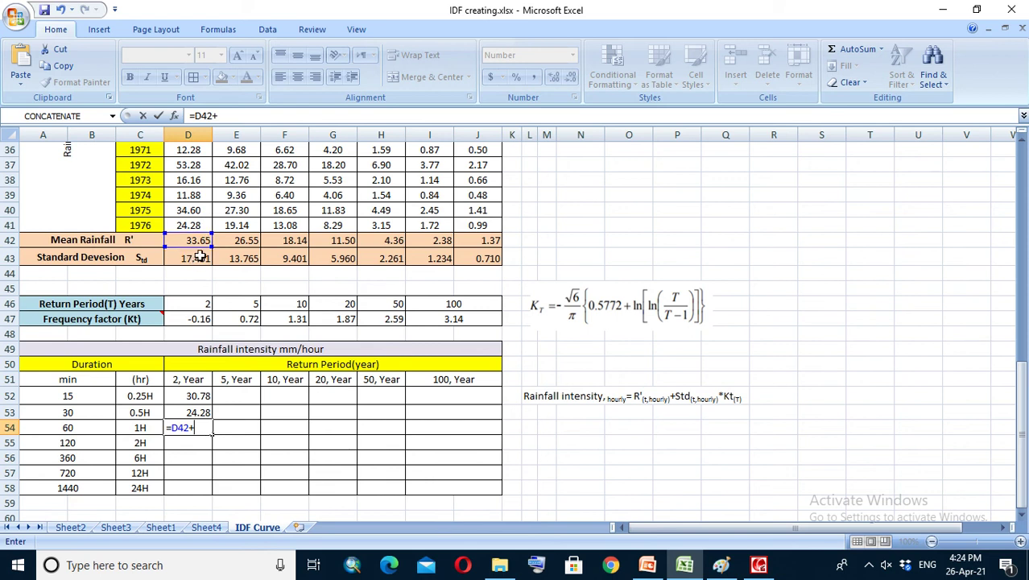
left_click(197, 257)
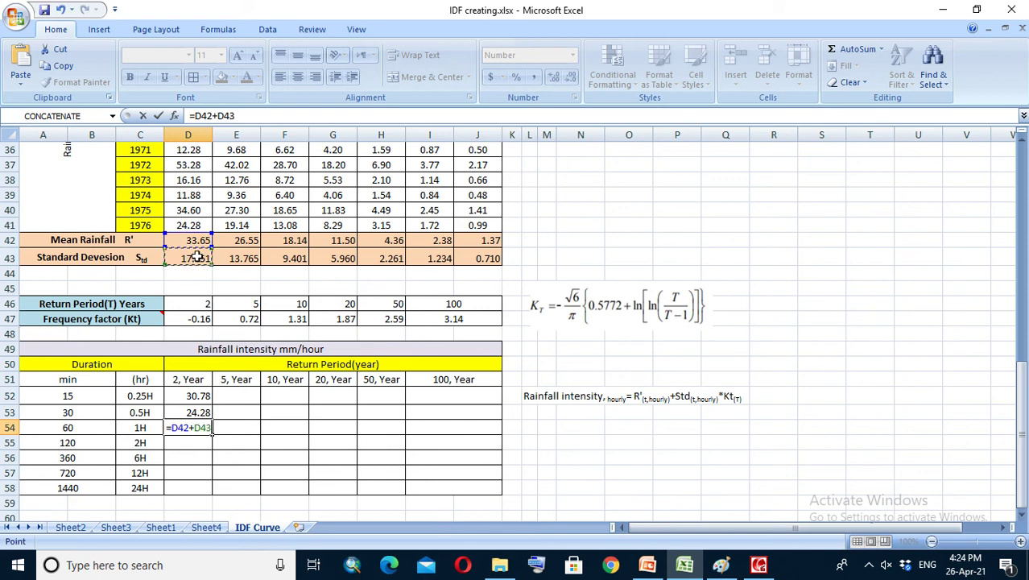
type("*")
left_click_drag(193, 235, 267, 236)
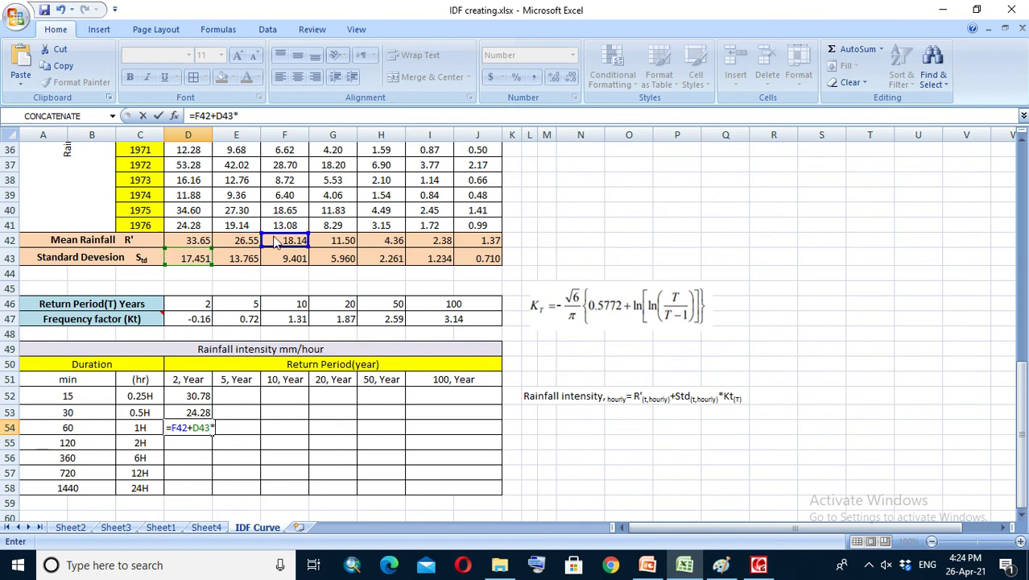
left_click_drag(200, 249, 267, 242)
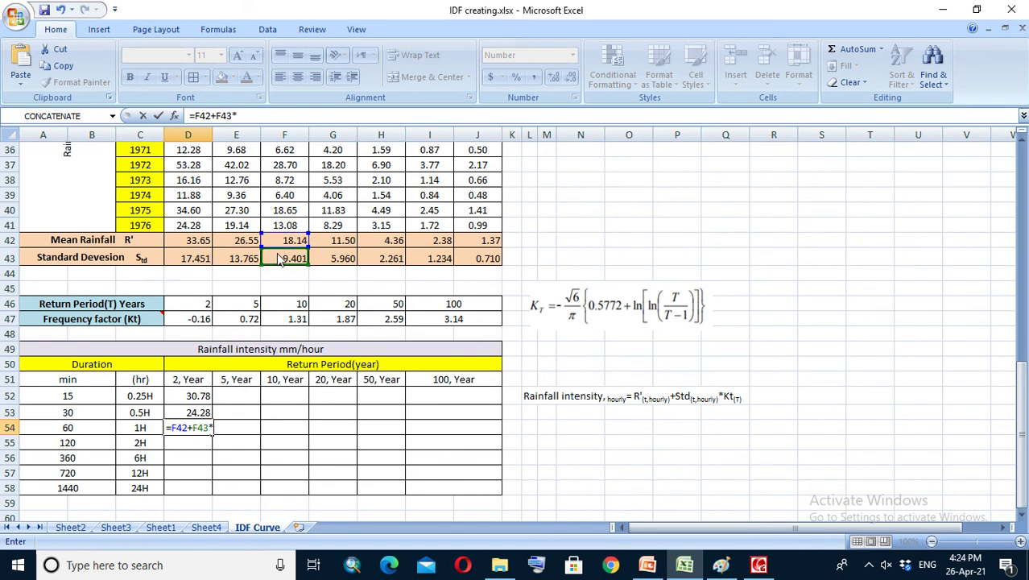
left_click(196, 320)
key("Return")
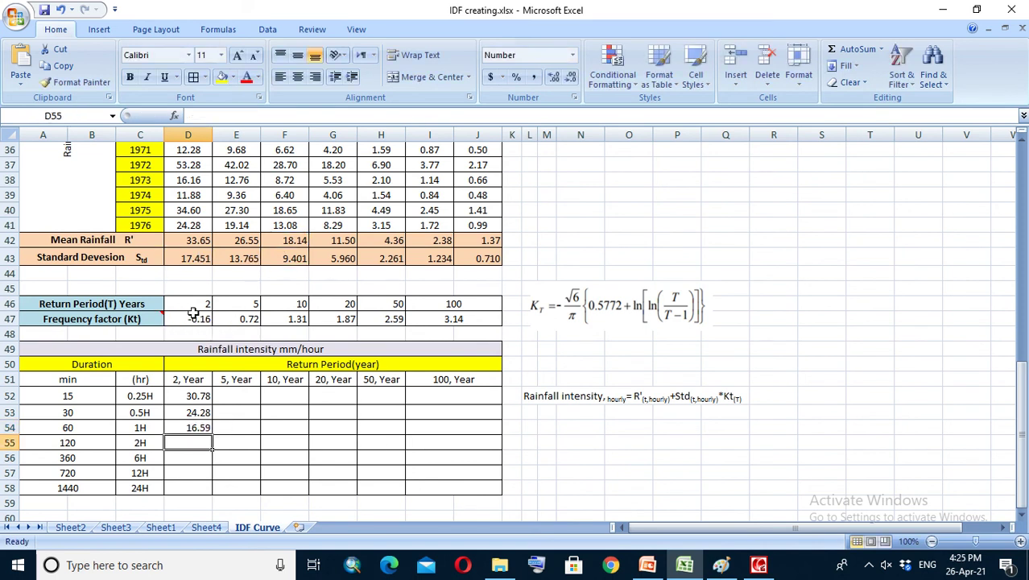
Step: Calculate the 2-year rainfall intensity for the 2H duration in D55 with =G42+G43*D47
type("=")
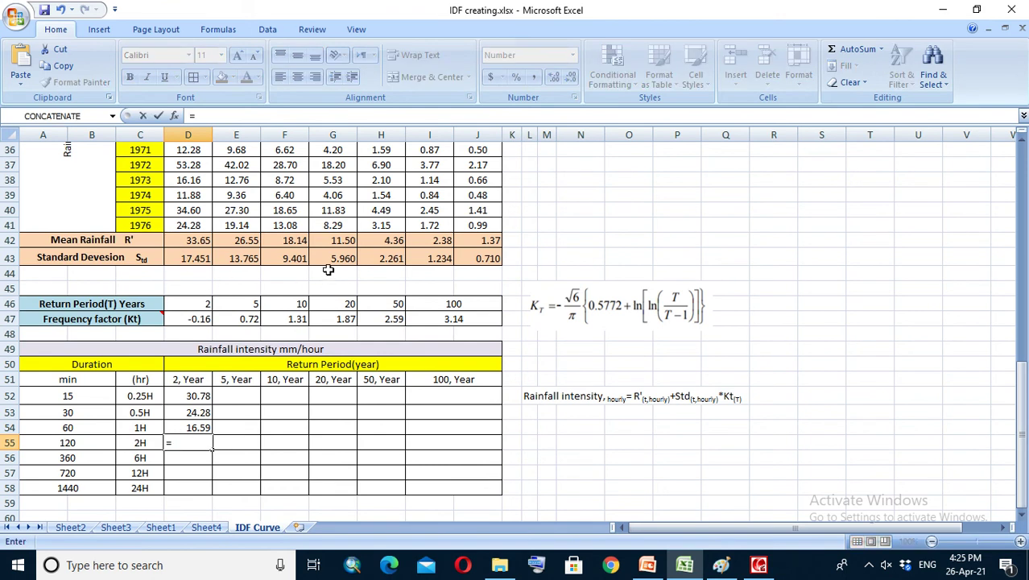
left_click(336, 242)
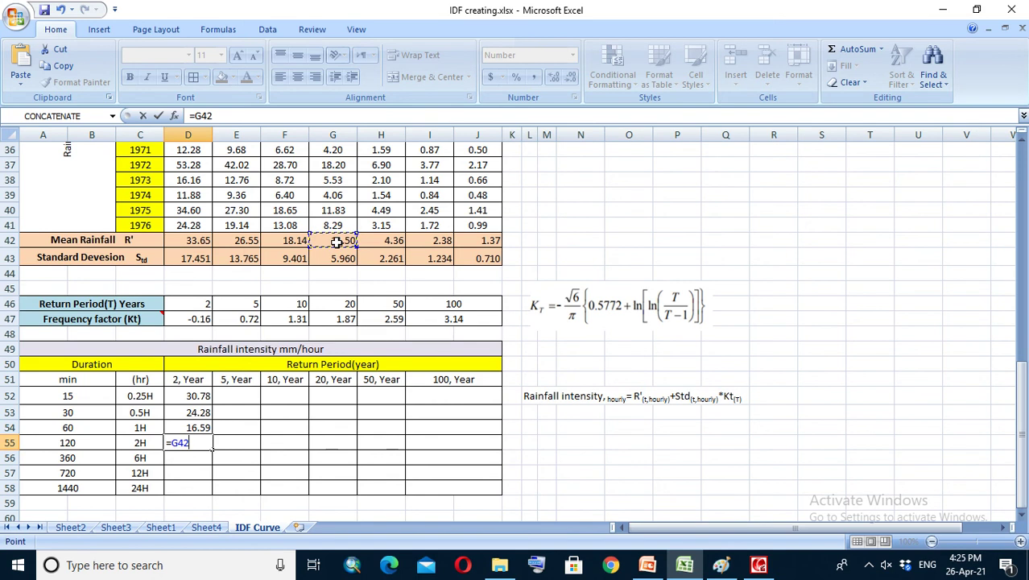
type("+")
left_click(344, 258)
type("*")
left_click(195, 319)
key("Return")
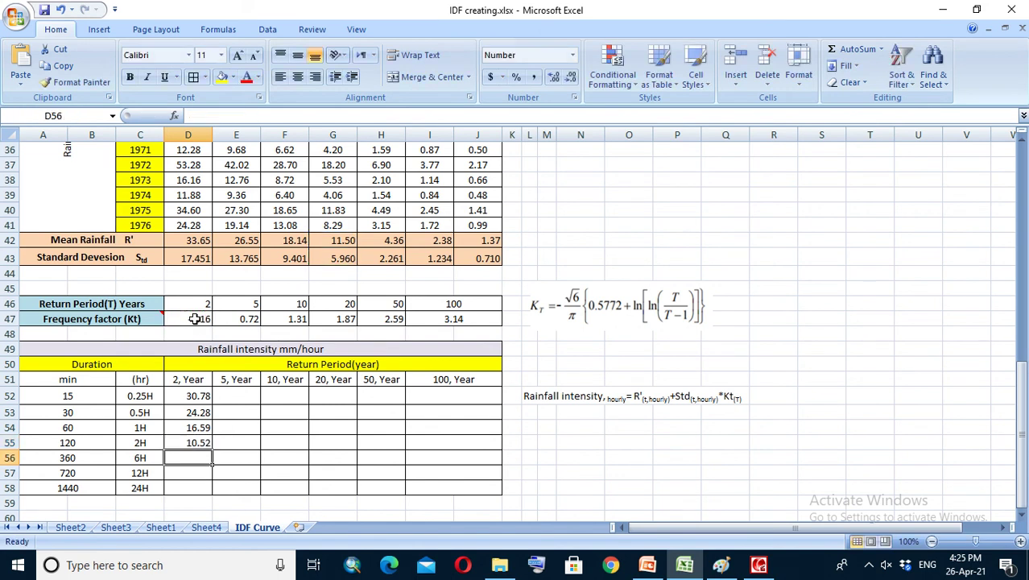
Step: Calculate the 2-year rainfall intensity for the 6H duration in D56 with =H42+H43*D47
type("=")
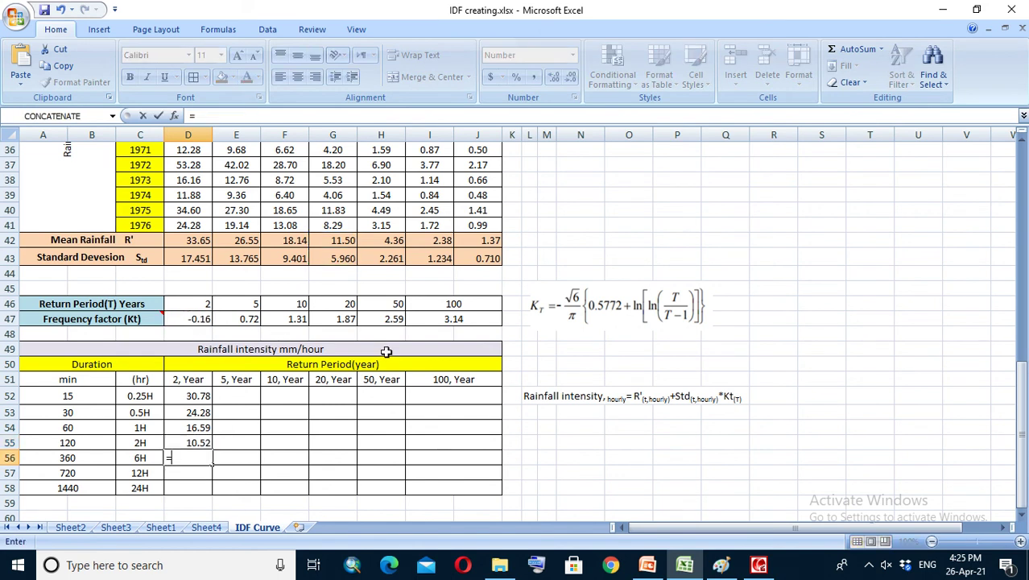
left_click(392, 241)
type("+")
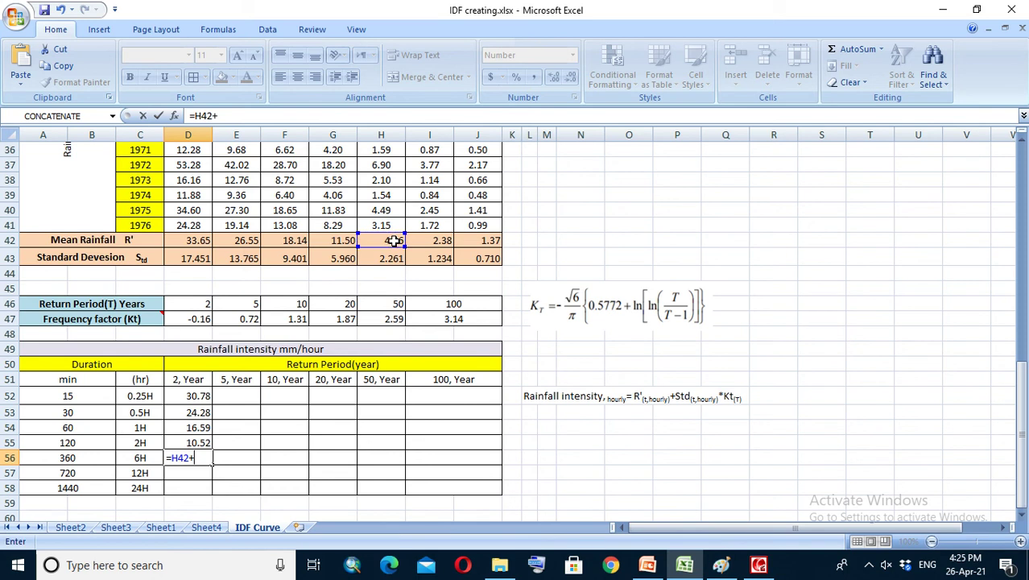
left_click(385, 264)
type("*")
left_click(205, 319)
key("Return")
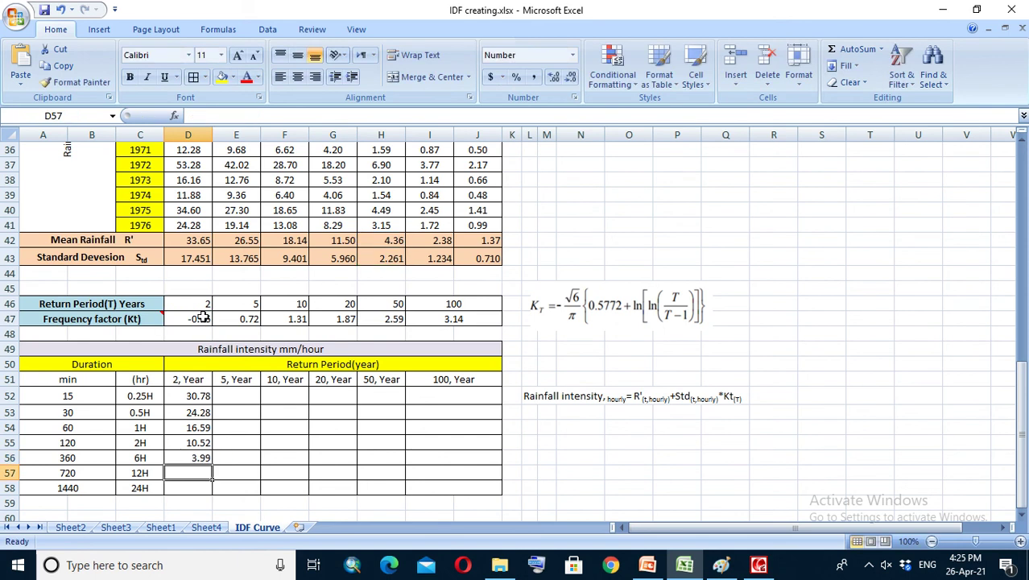
Step: Calculate the 2-year rainfall intensity for the 12H duration in D57 with =I42+I43*D47
type("=")
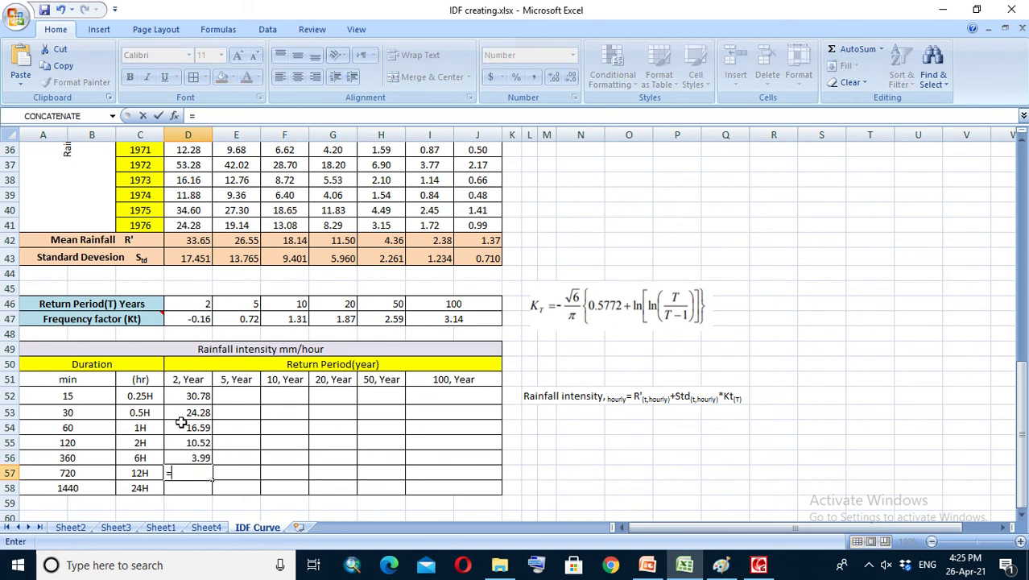
left_click(434, 241)
type("+")
left_click(440, 258)
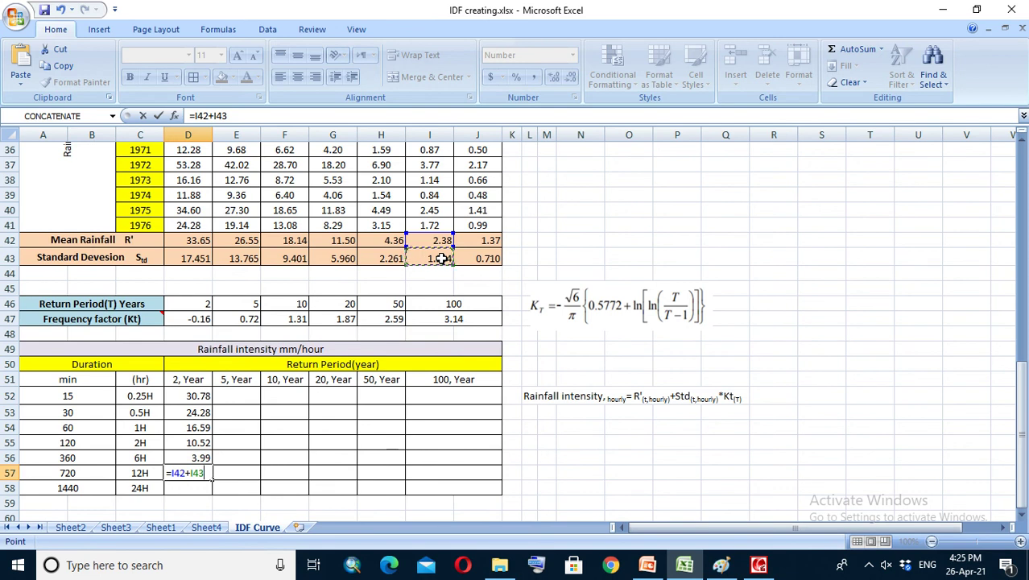
type("*")
left_click(192, 320)
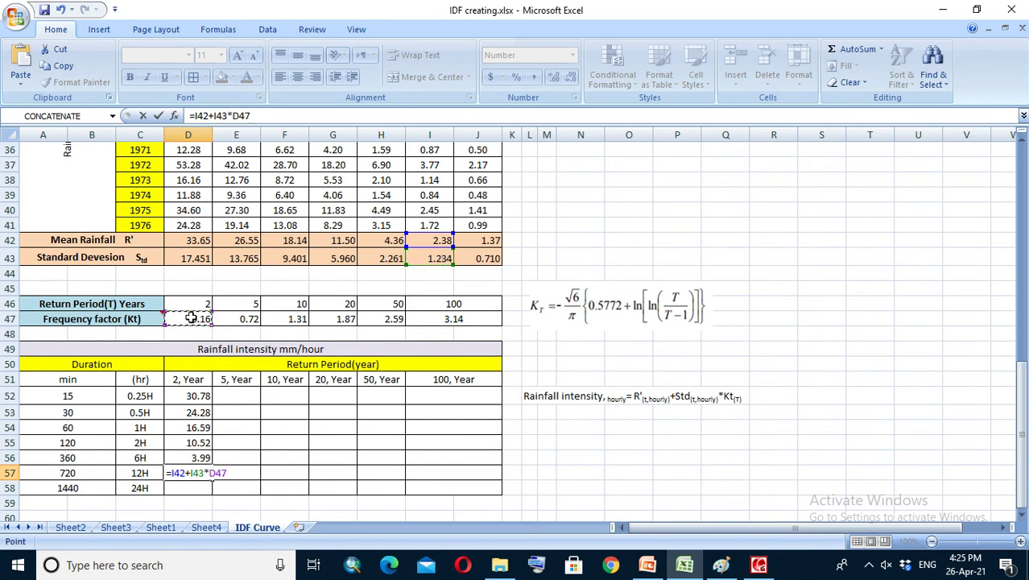
key("Return")
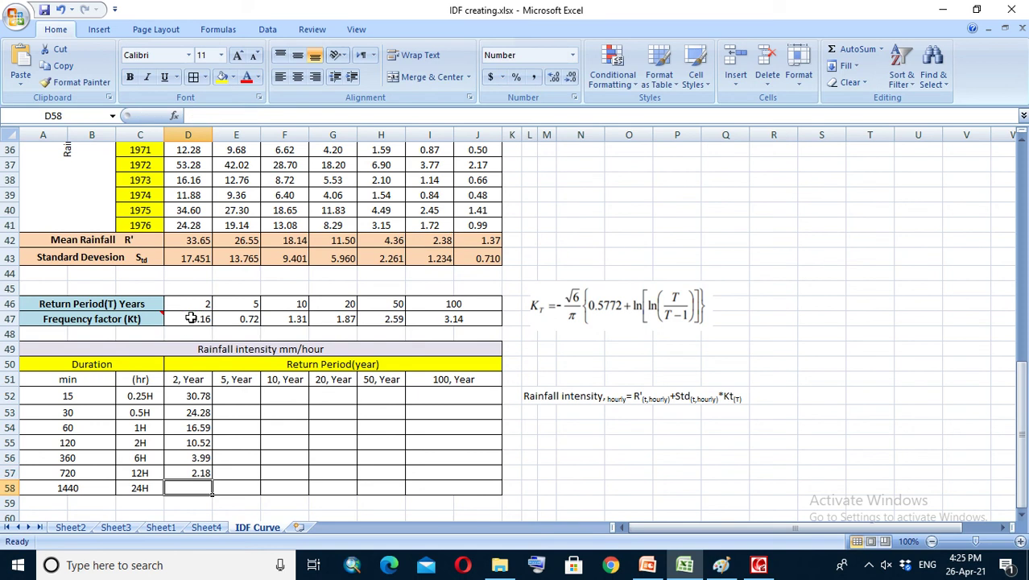
Step: Calculate the 2-year rainfall intensity for the 24H duration in D58 with =J42+J43*D47
type("=")
left_click(479, 241)
type("+")
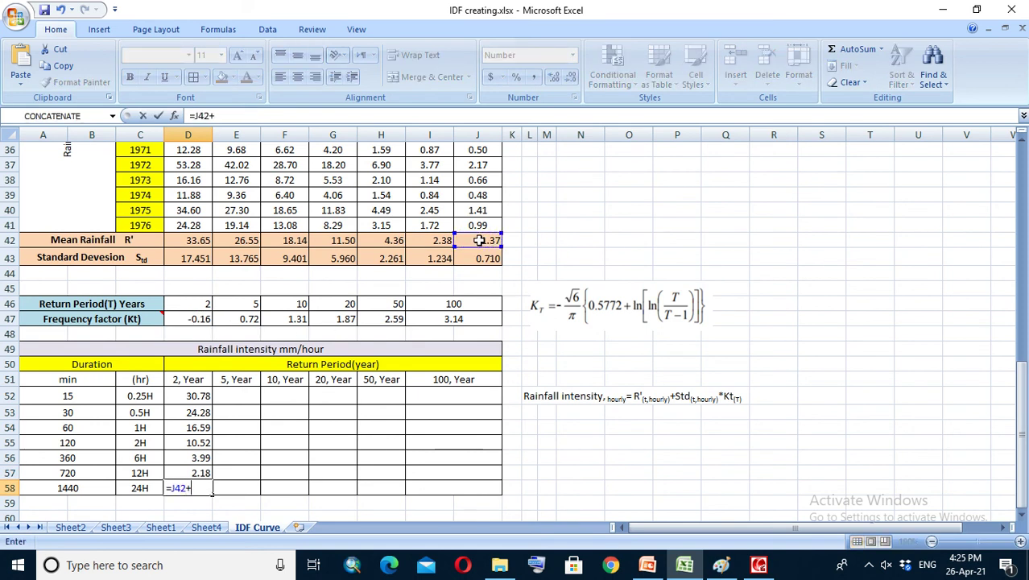
left_click(473, 258)
type("*")
left_click(194, 320)
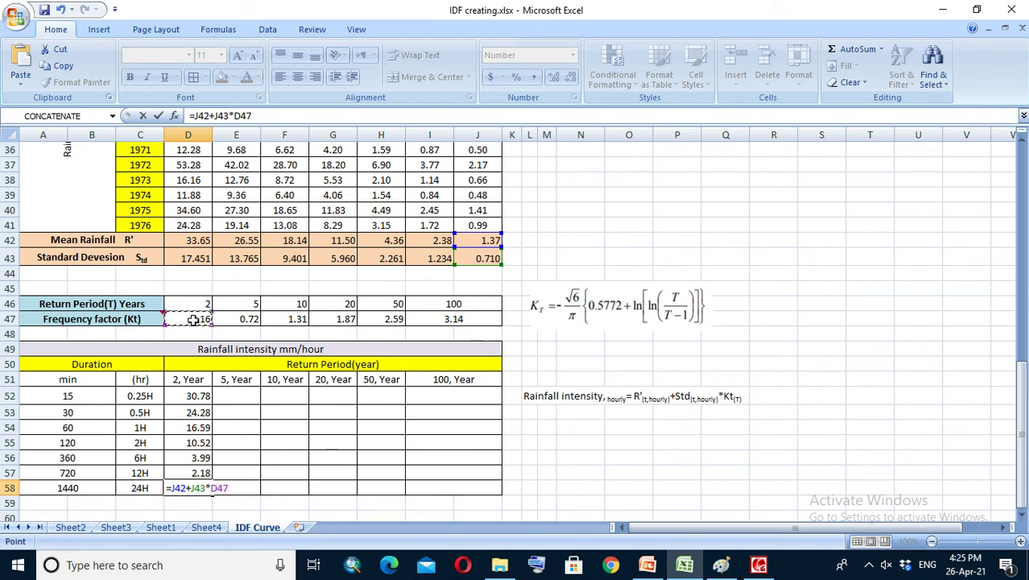
key("Return")
Step: Calculate the 5-year rainfall intensity for the 0.25H duration in E52 with =D42+D43*E47
left_click(241, 395)
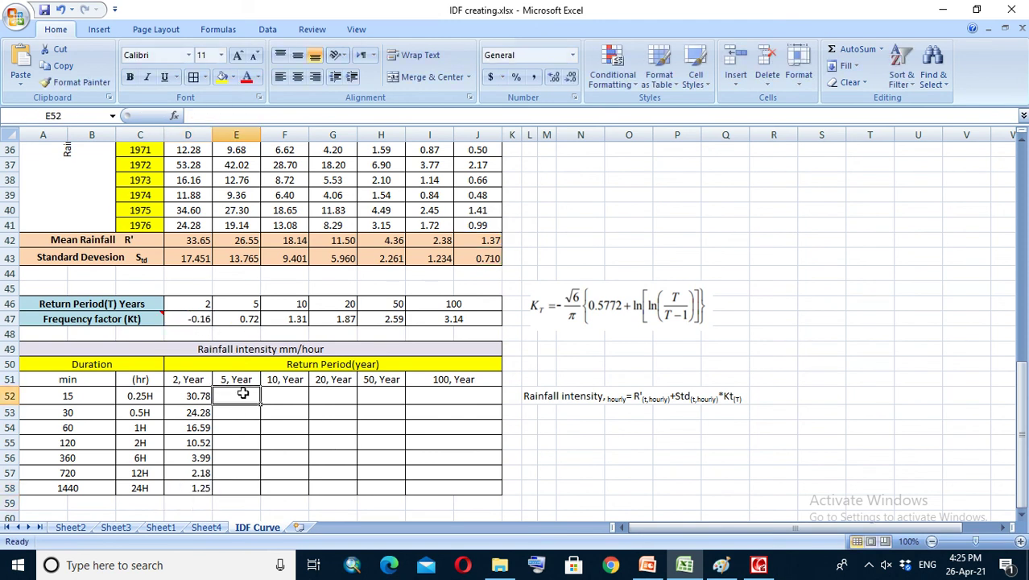
type("=")
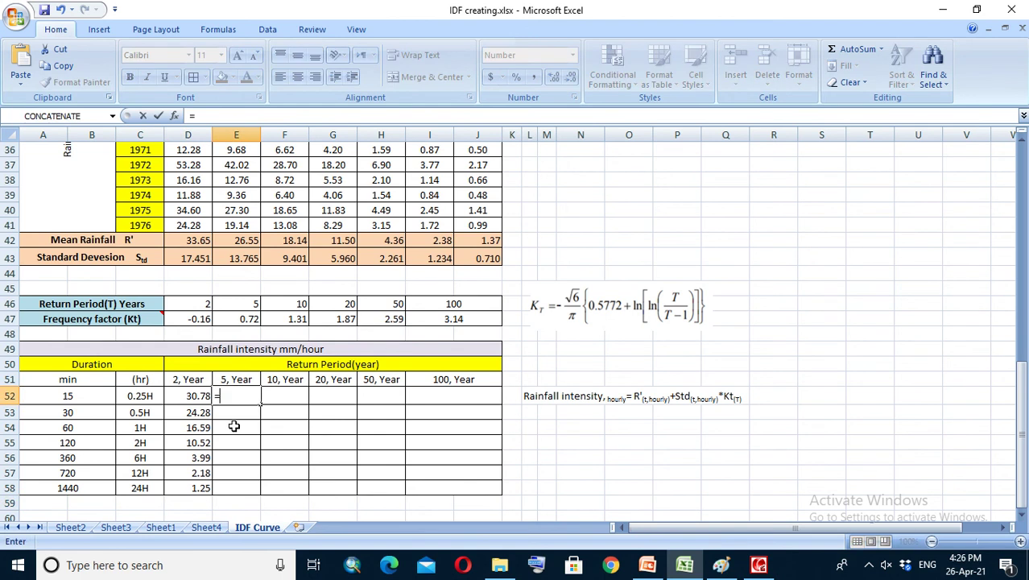
left_click(186, 242)
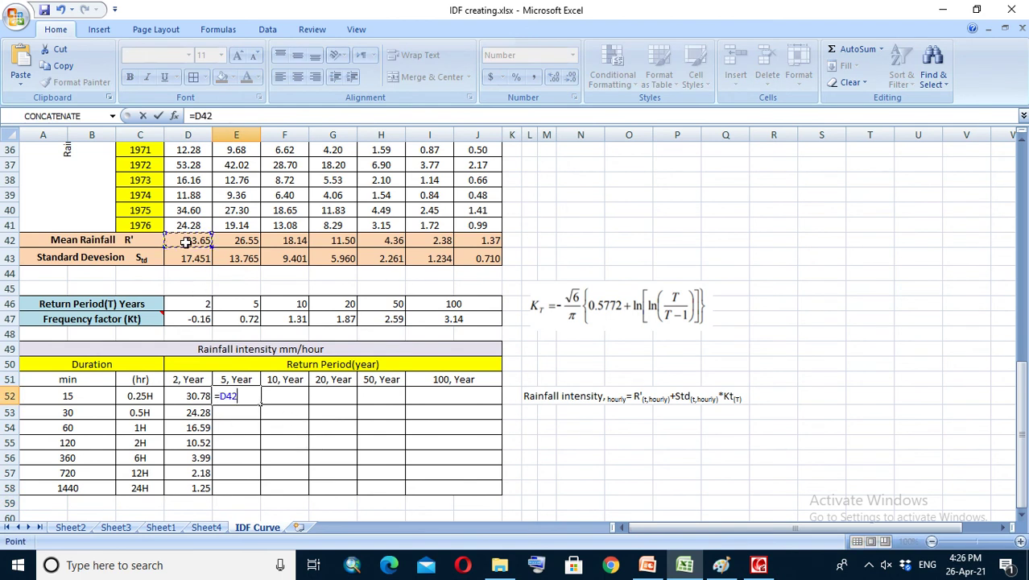
type("+")
left_click(193, 257)
type("*")
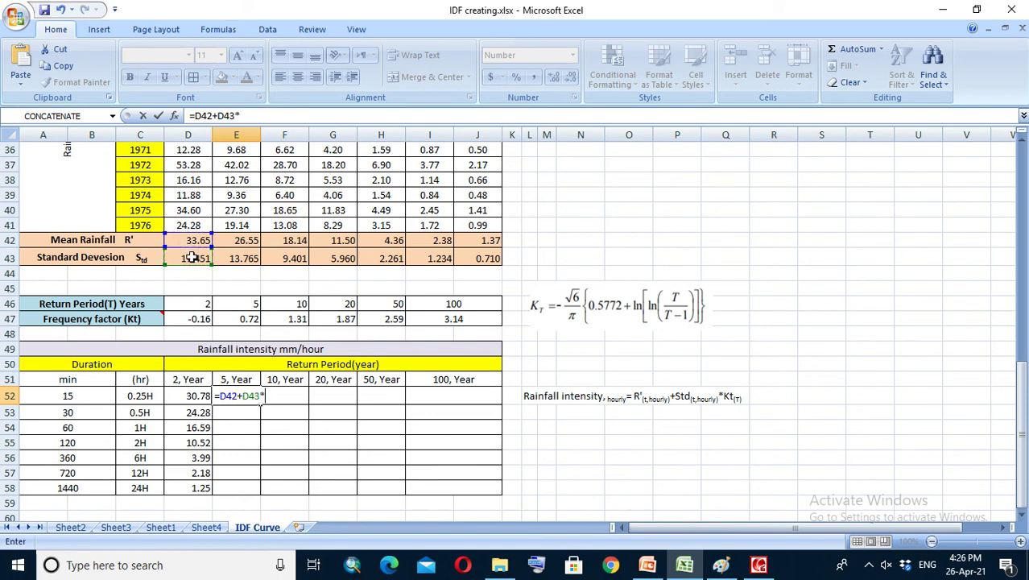
left_click(247, 319)
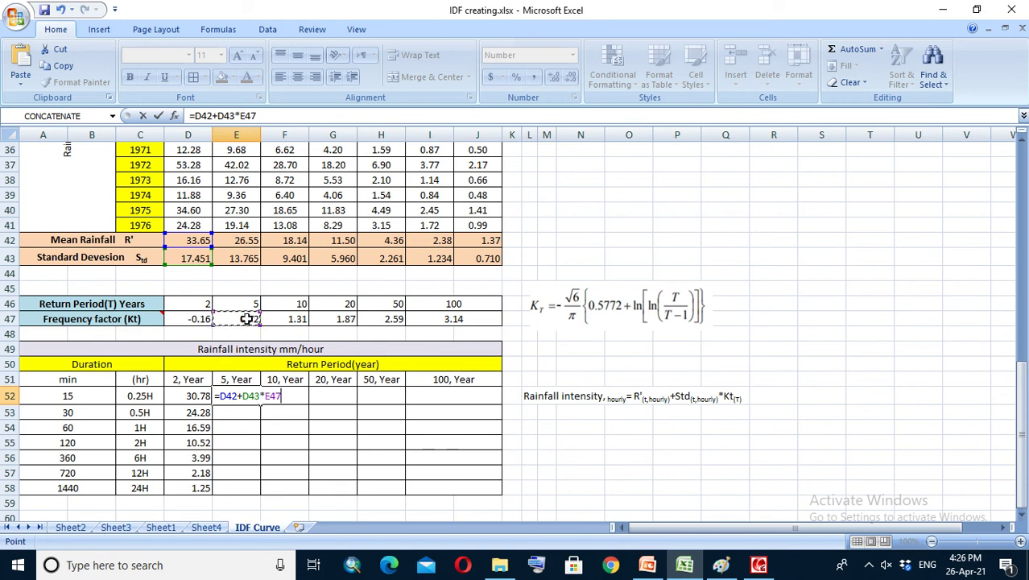
key("Return")
Step: Calculate the 5-year rainfall intensity for the 0.5H duration in E53 with =E42+E43*E47
type("=")
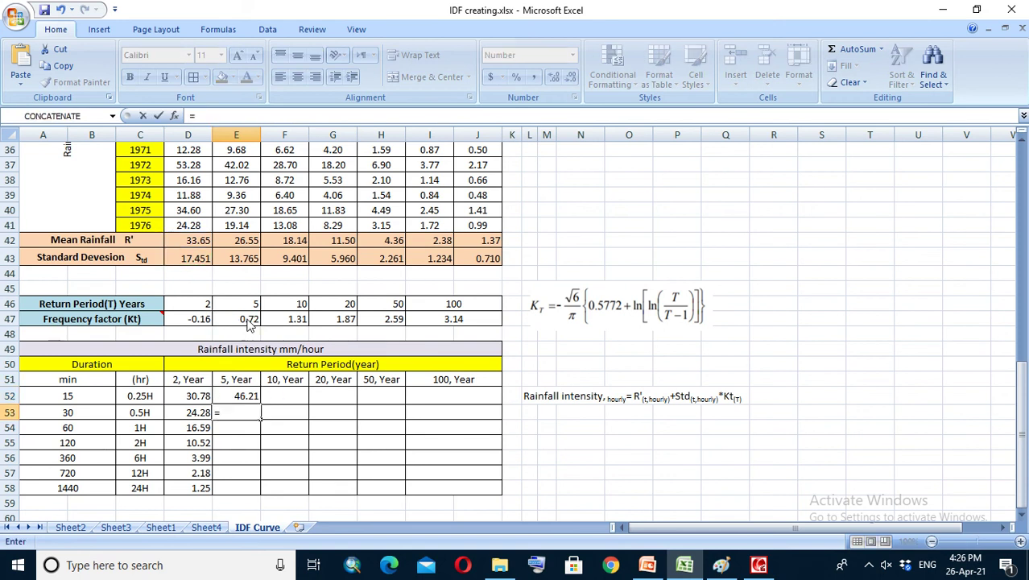
left_click(243, 240)
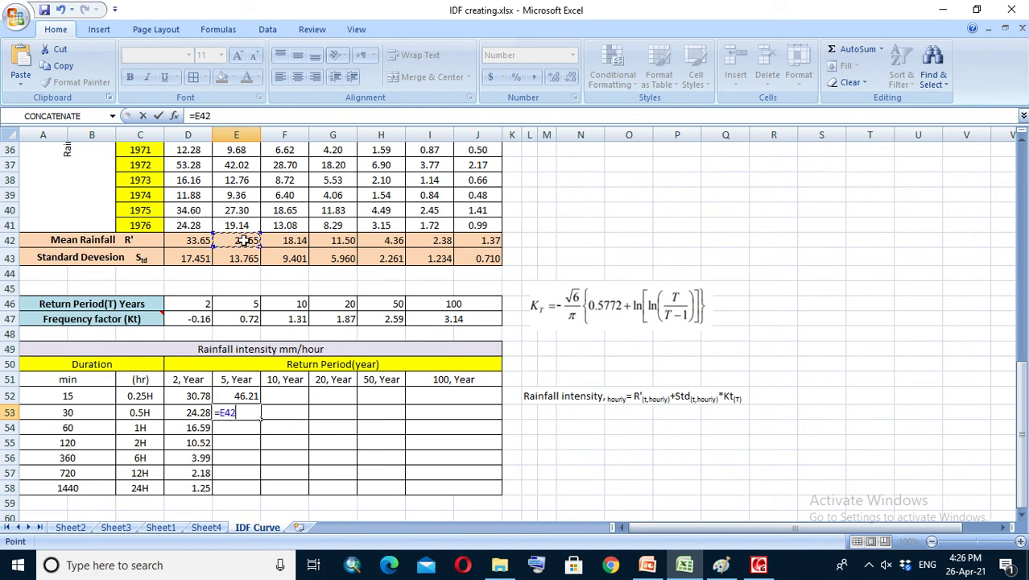
type("+")
left_click(230, 259)
type("*")
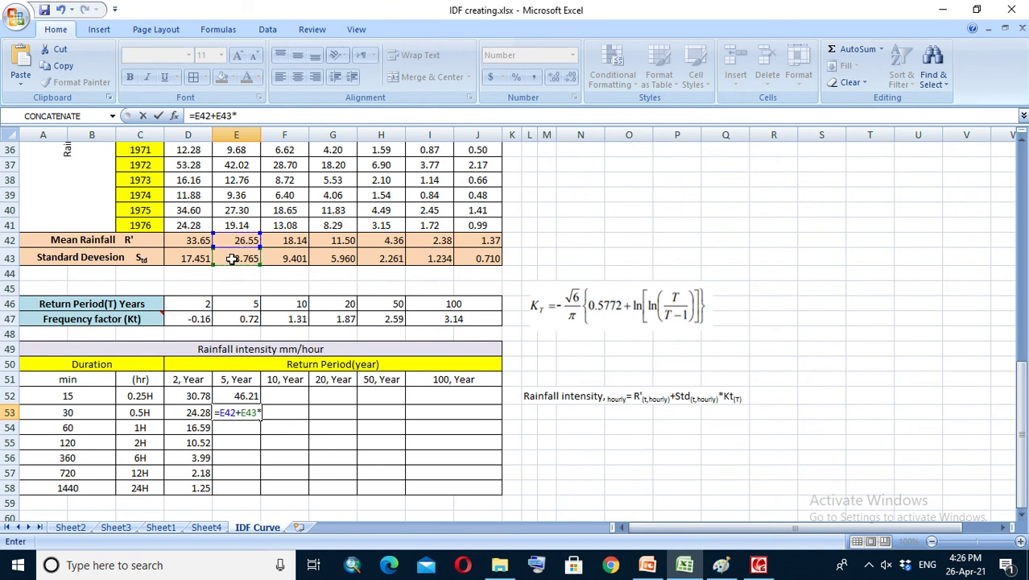
left_click(235, 318)
key("Return")
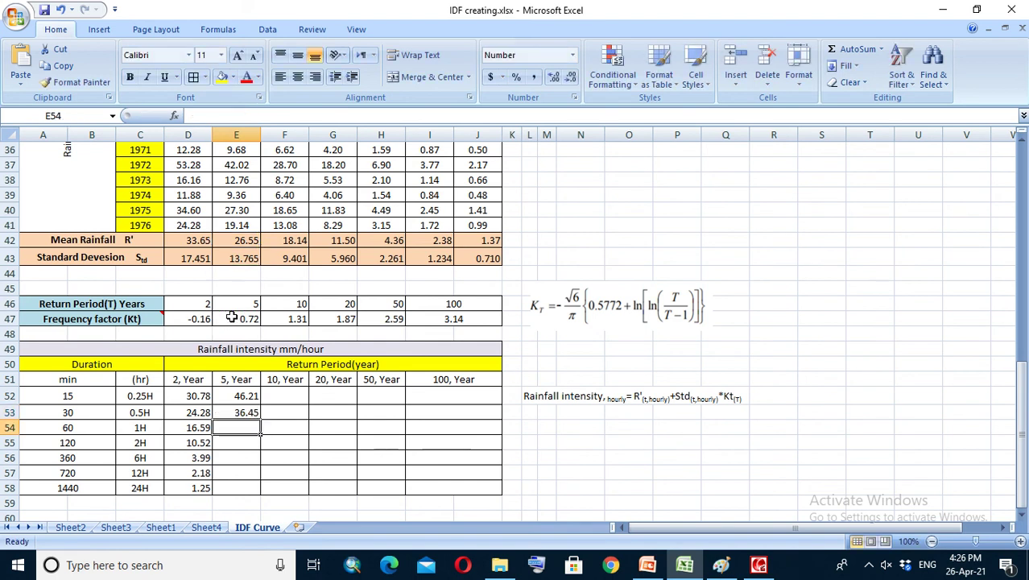
Step: Calculate the 5-year rainfall intensity for the 1H duration in E54 with =F42+F43*E47
type("=")
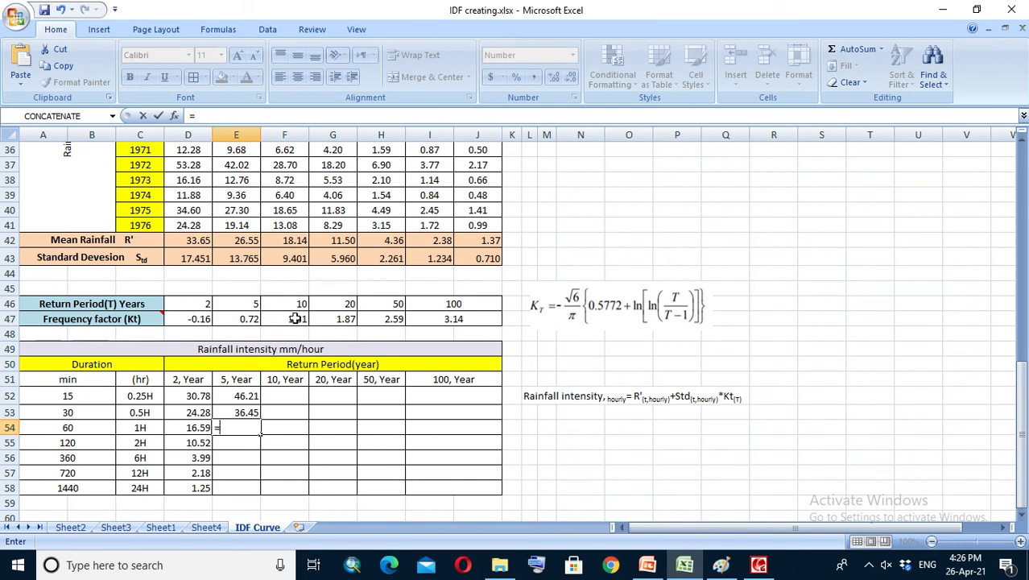
left_click(290, 242)
type("+")
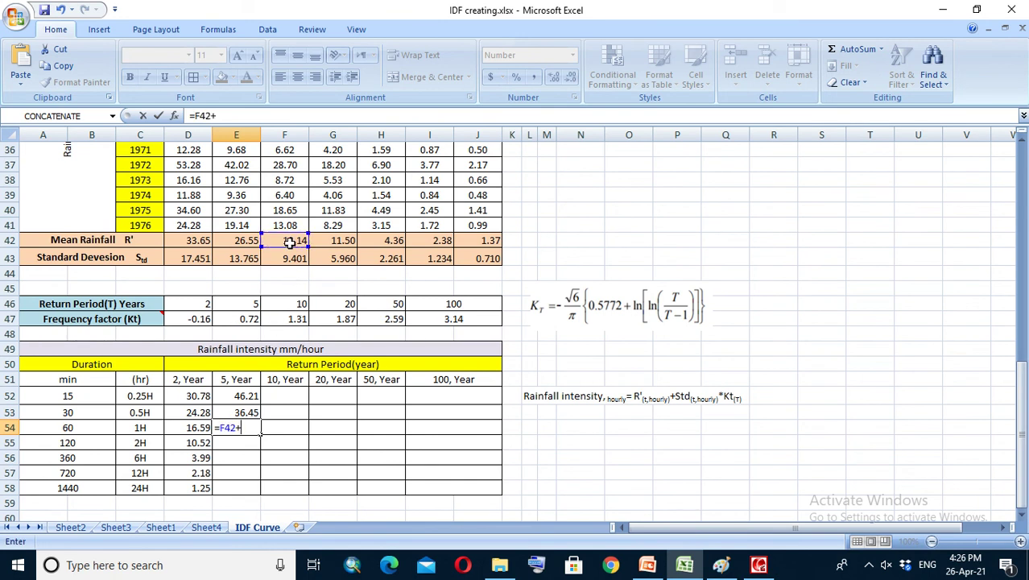
left_click(289, 258)
type("*")
left_click(249, 320)
key("Return")
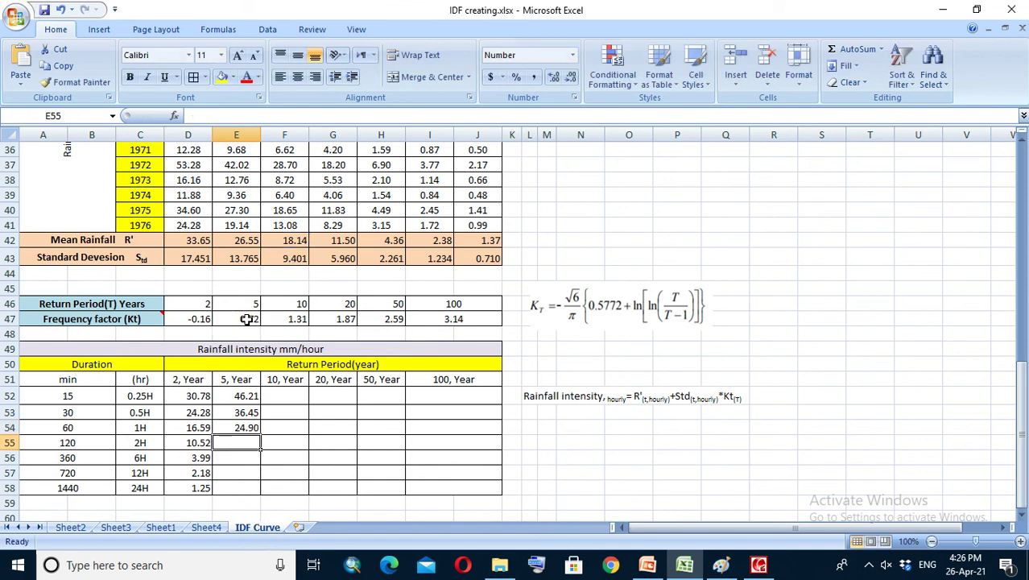
Step: Calculate the 5-year rainfall intensity for the 2H duration in E55 with =G42+G43*E47
type("=")
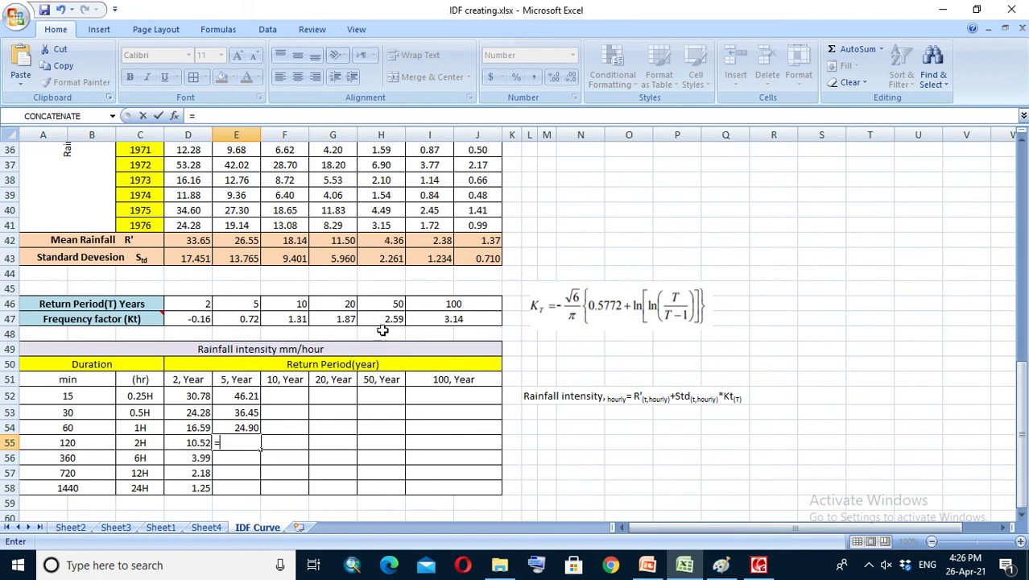
scroll(409, 238, "up", 5)
scroll(409, 234, "down", 3)
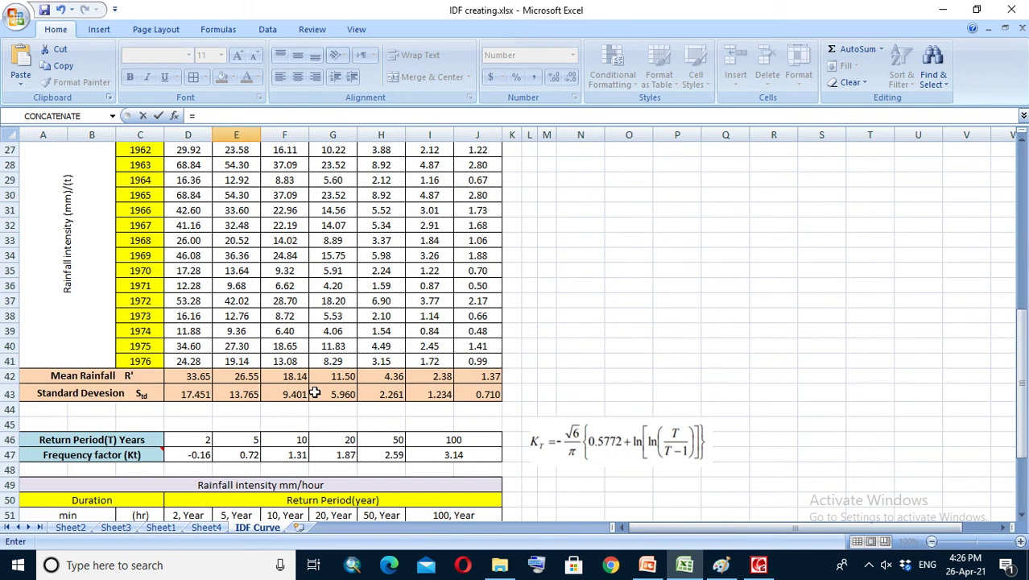
left_click(339, 334)
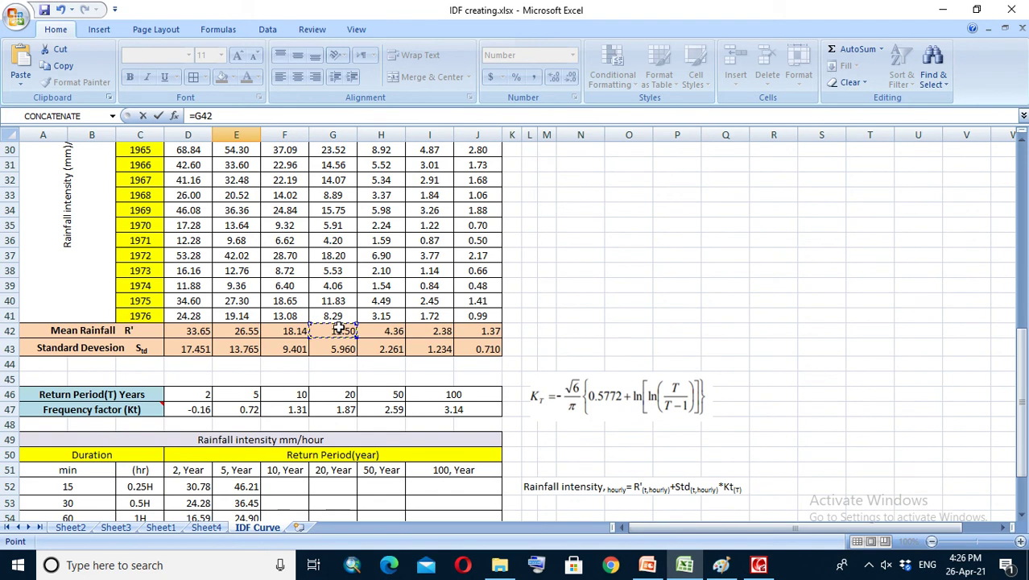
scroll(339, 330, "down", 3)
type("+")
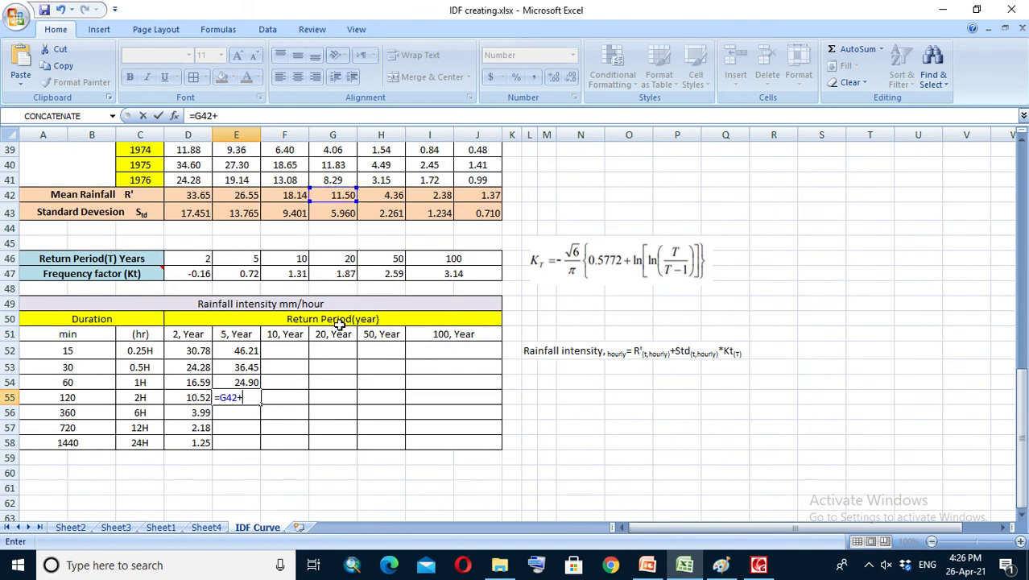
left_click(340, 215)
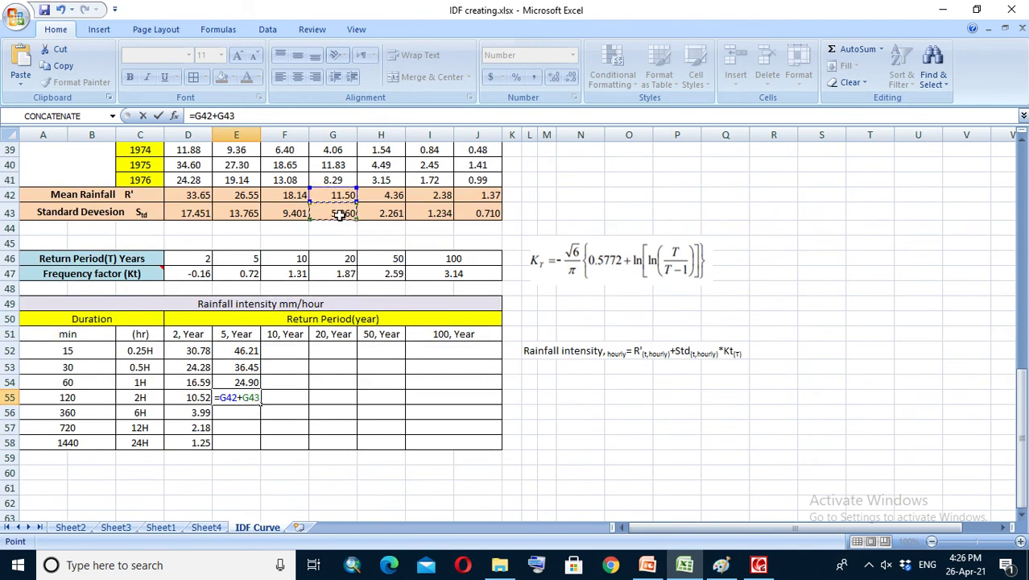
type("*")
left_click(244, 275)
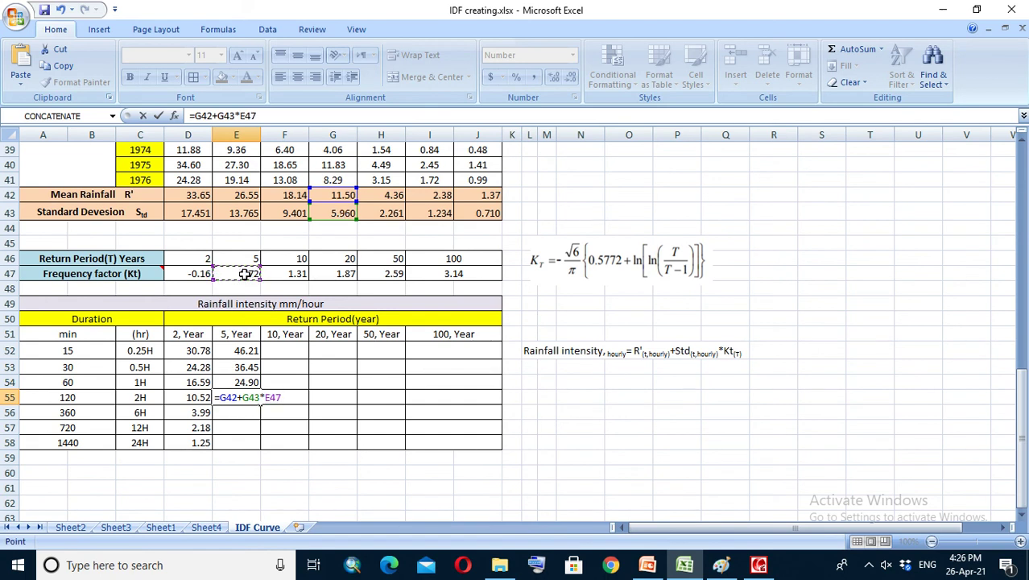
key("Return")
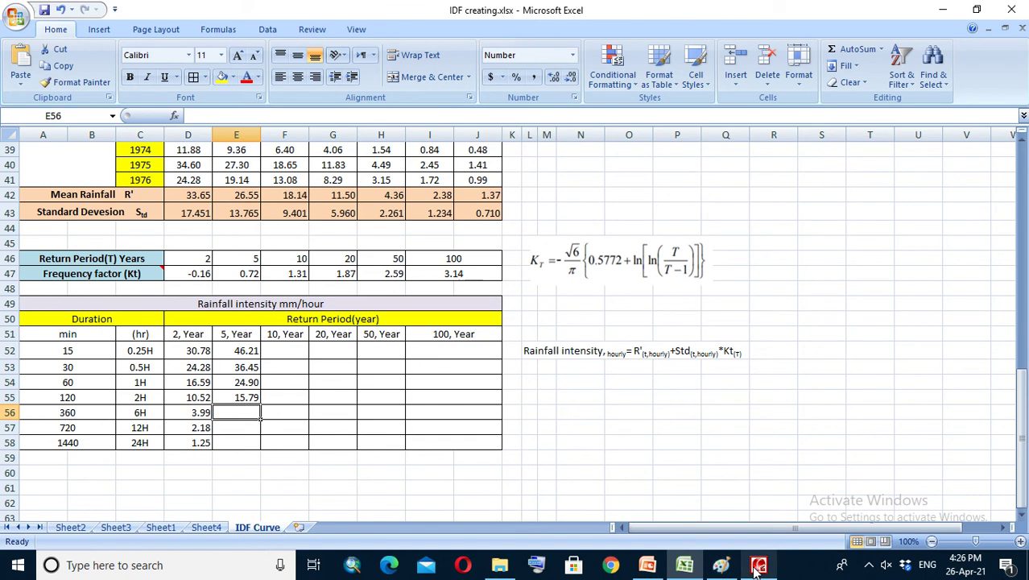
mouse_move(757, 570)
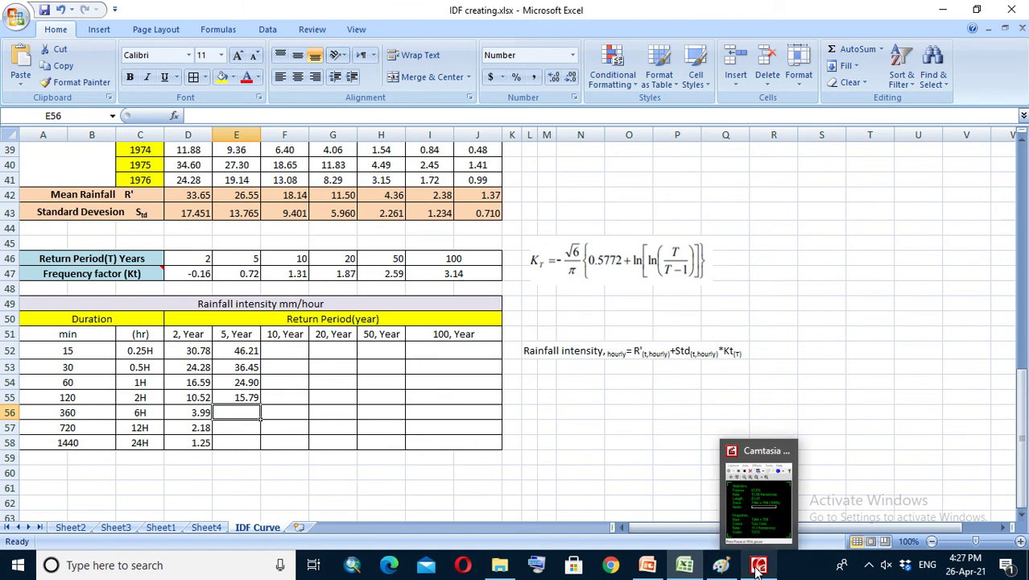
left_click(757, 568)
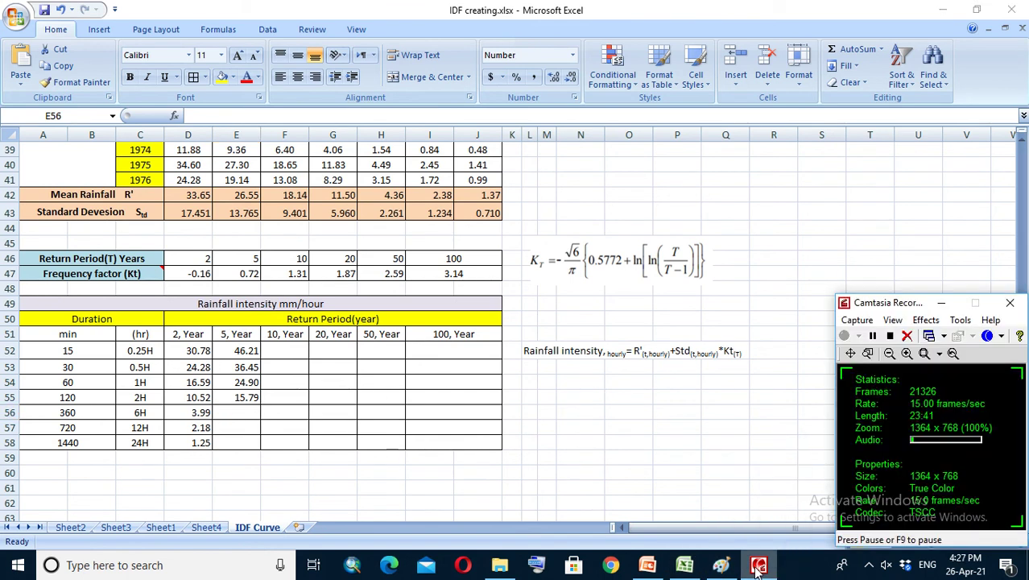
left_click(873, 336)
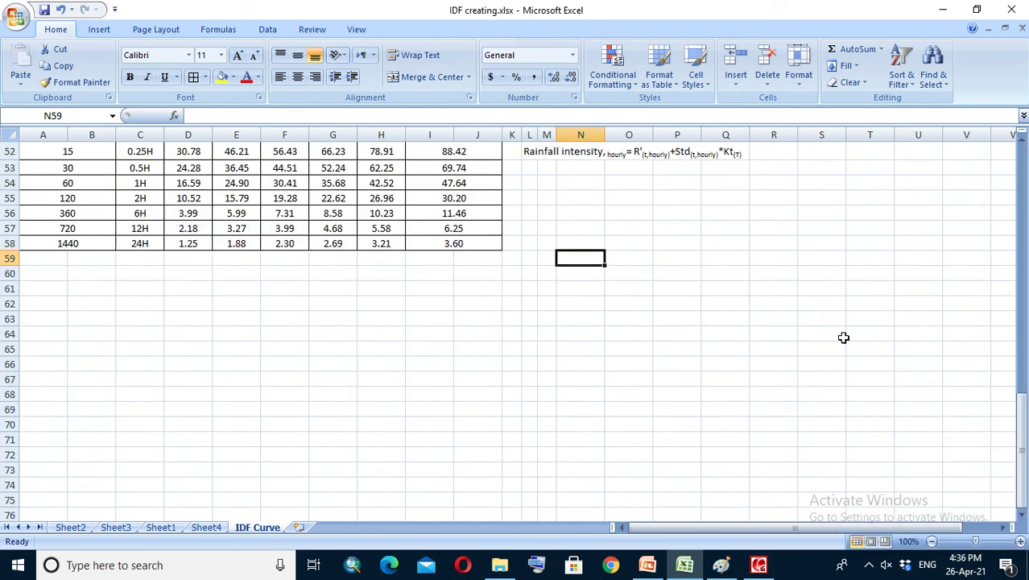
scroll(556, 423, "up", 2)
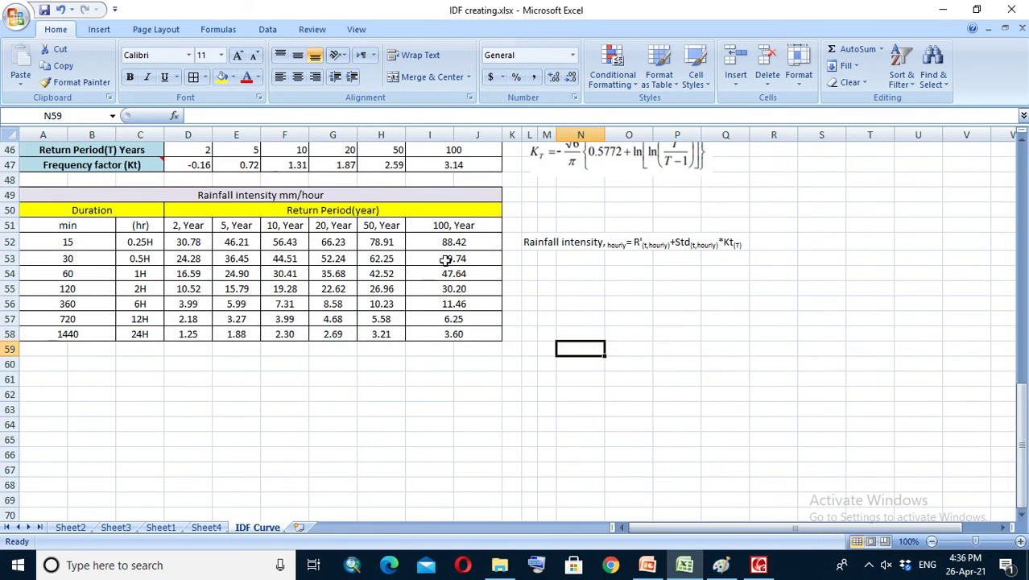
left_click_drag(178, 243, 444, 324)
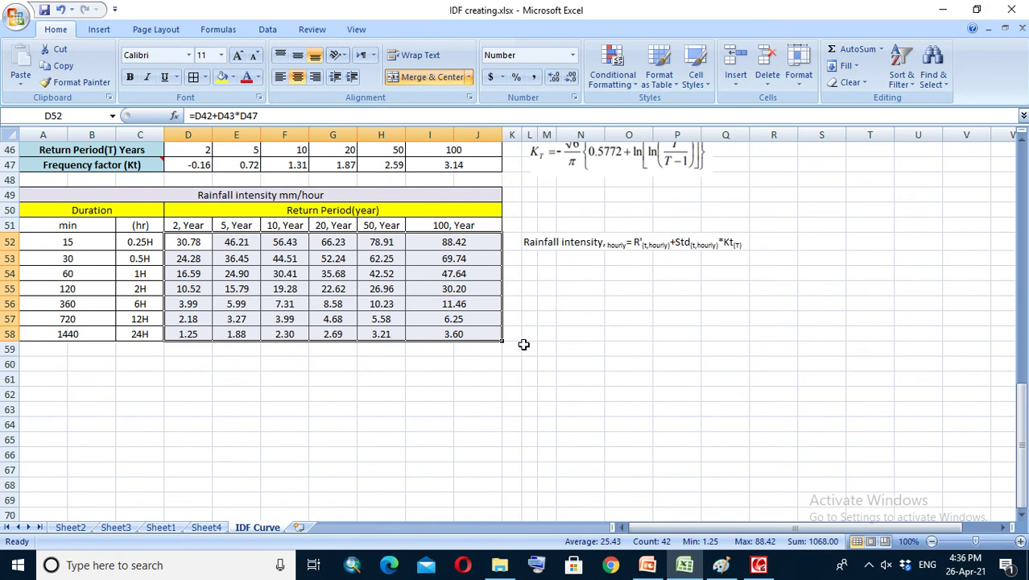
scroll(342, 307, "up", 15)
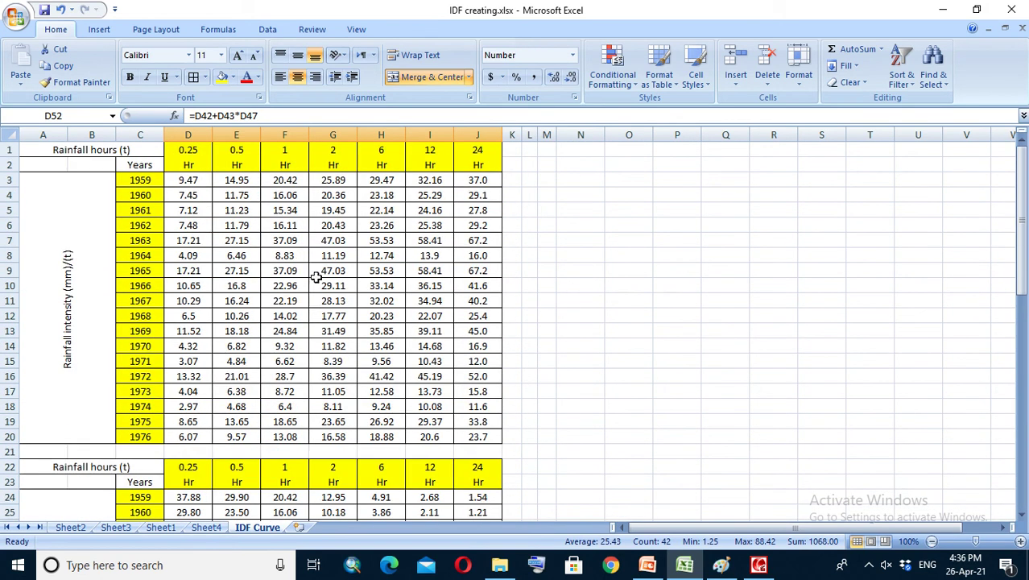
scroll(316, 275, "down", 17)
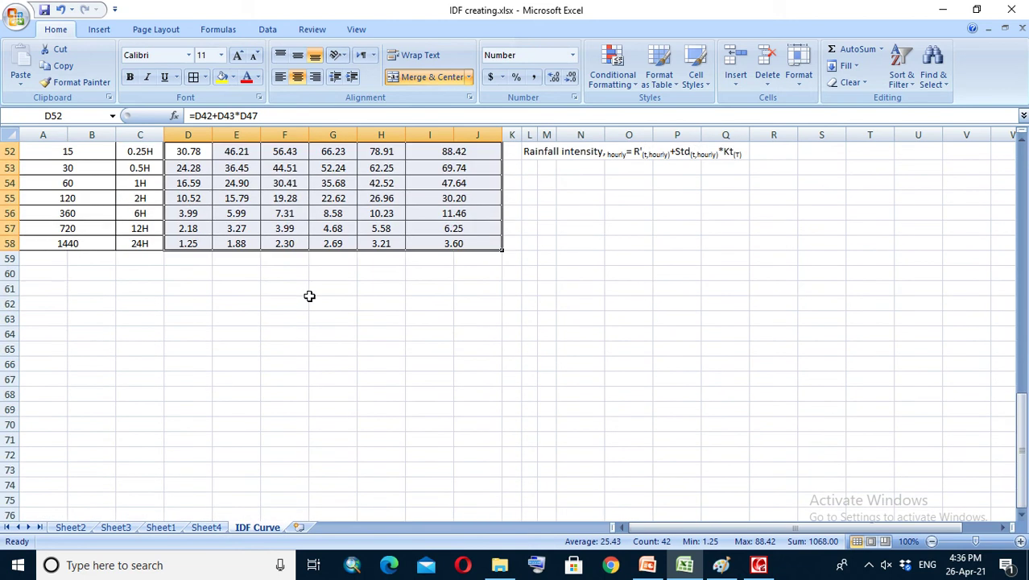
Step: Insert an empty scatter chart with smooth lines and markers, and place it beside the rainfall intensity table, below the intensity formula note
left_click(314, 319)
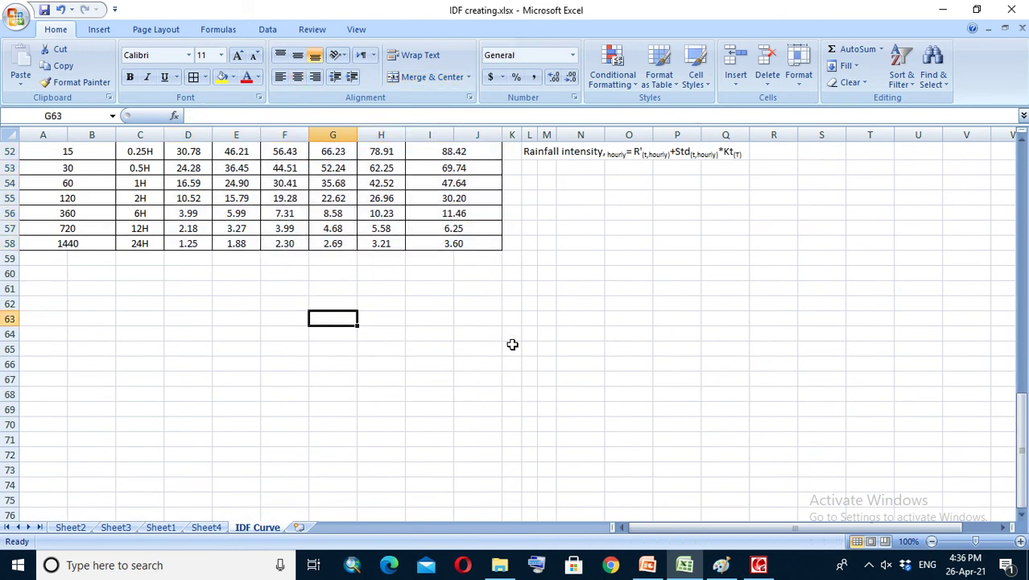
left_click(485, 307)
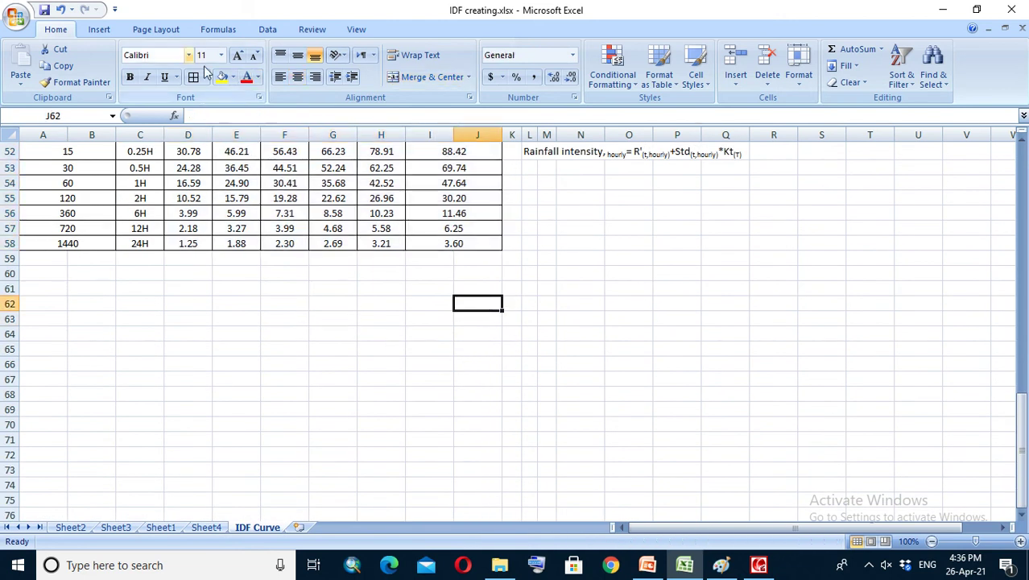
left_click(99, 30)
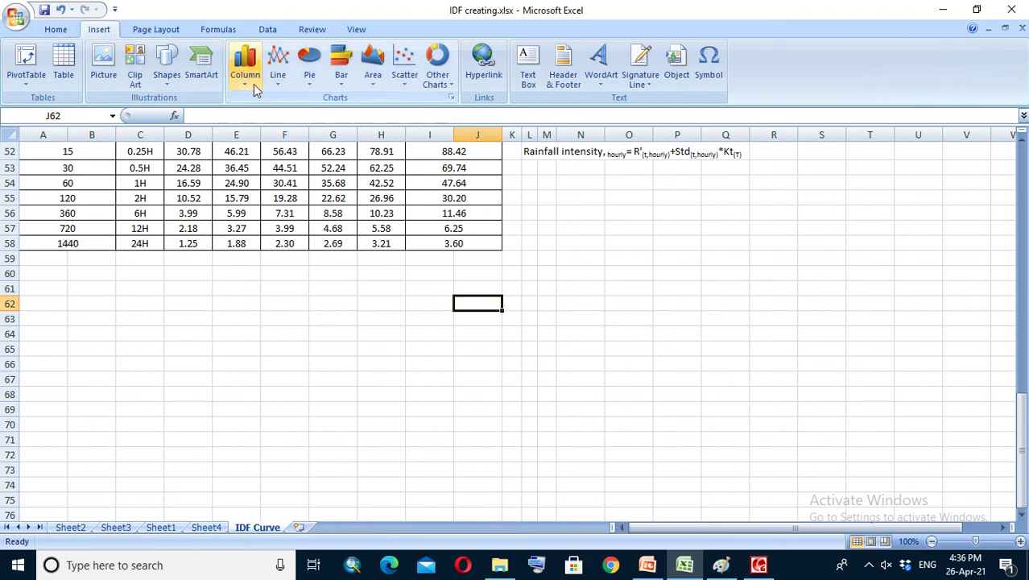
left_click(279, 85)
left_click(335, 260)
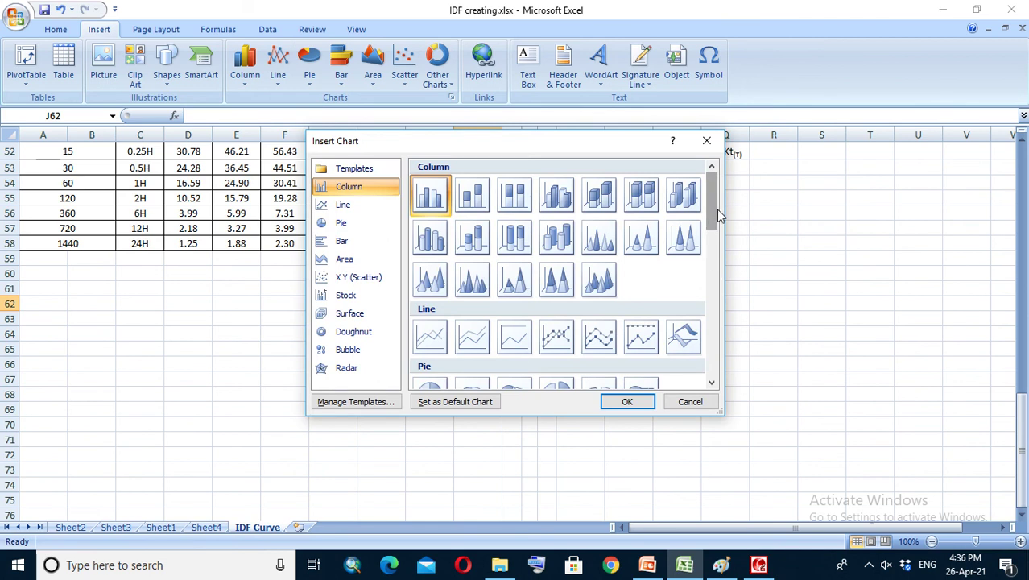
left_click_drag(720, 210, 721, 292)
left_click(474, 306)
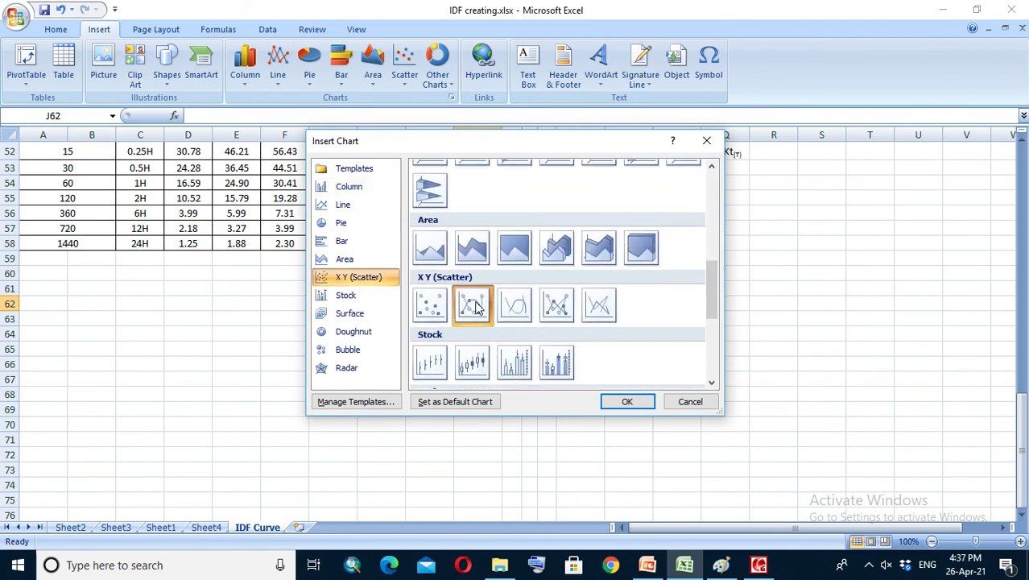
left_click(630, 401)
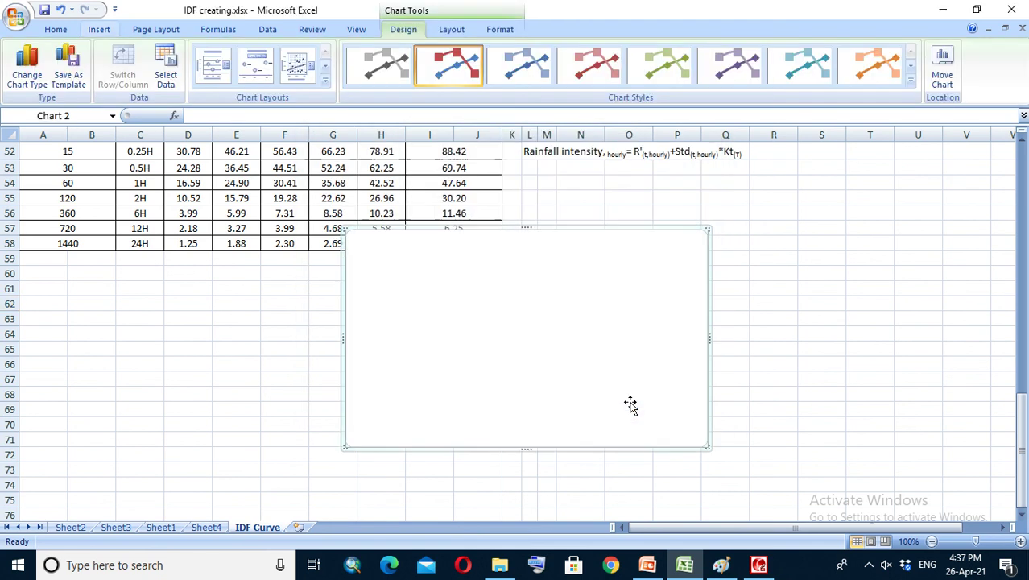
left_click_drag(555, 233, 740, 226)
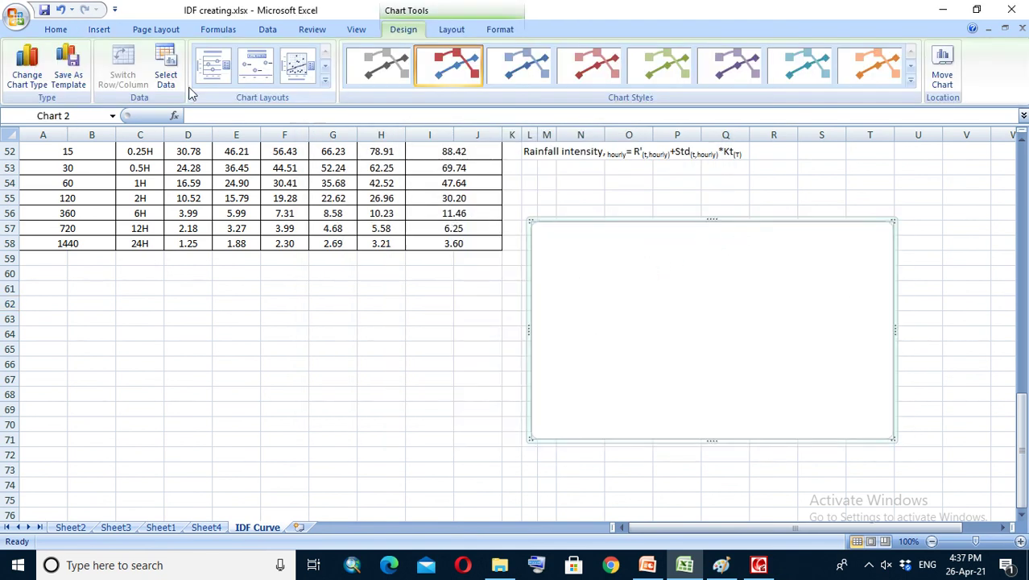
Step: Add a chart data series named from D51 (2, Year) with the durations in minutes, A52:B58, as its X values
left_click(166, 74)
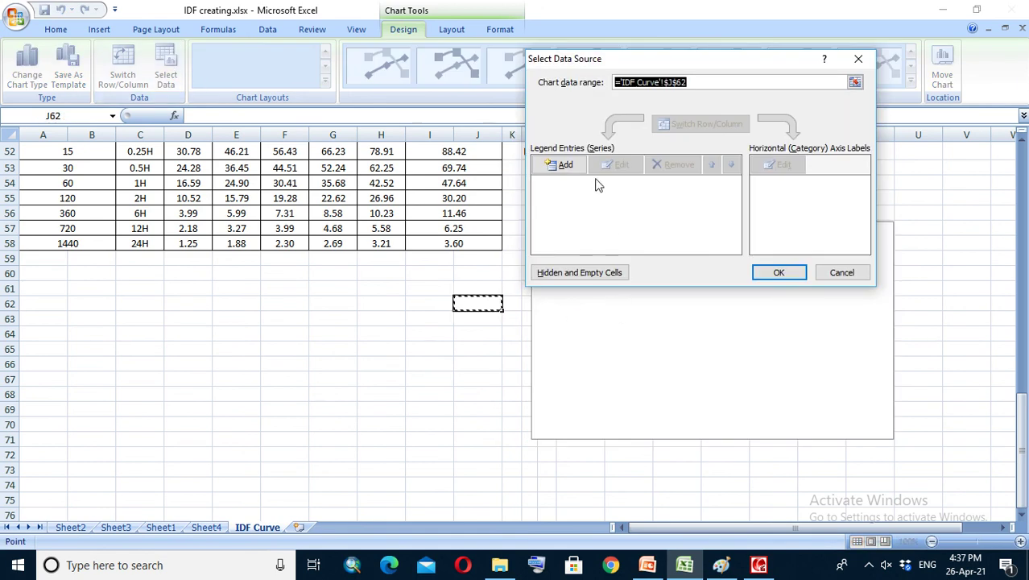
left_click(566, 165)
scroll(471, 286, "up", 2)
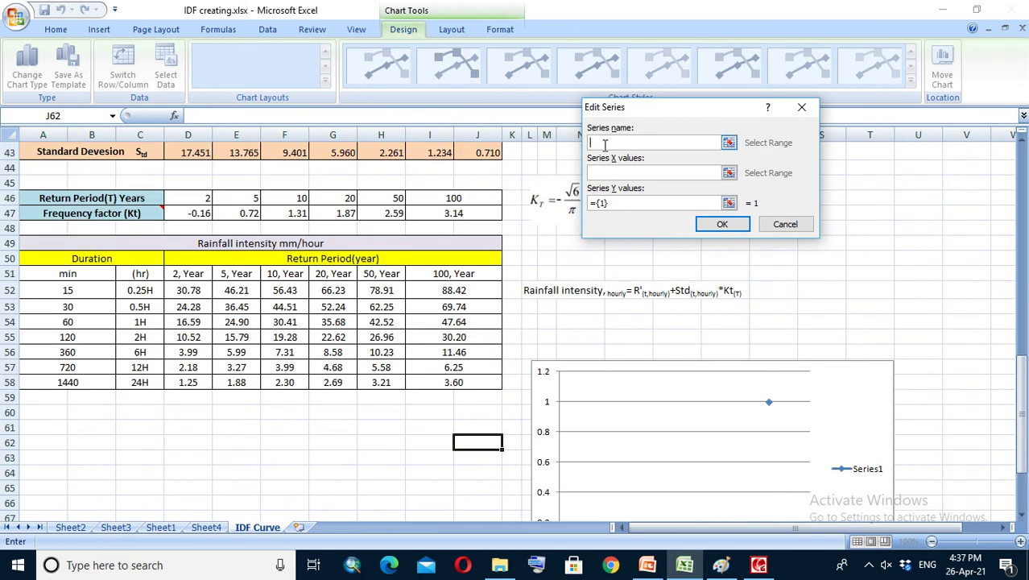
left_click(185, 274)
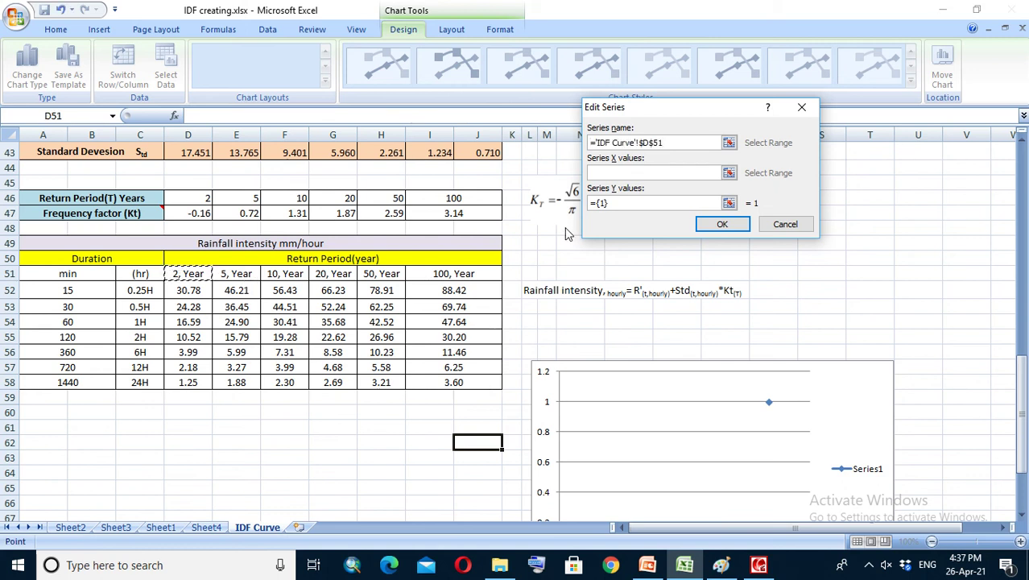
left_click(729, 174)
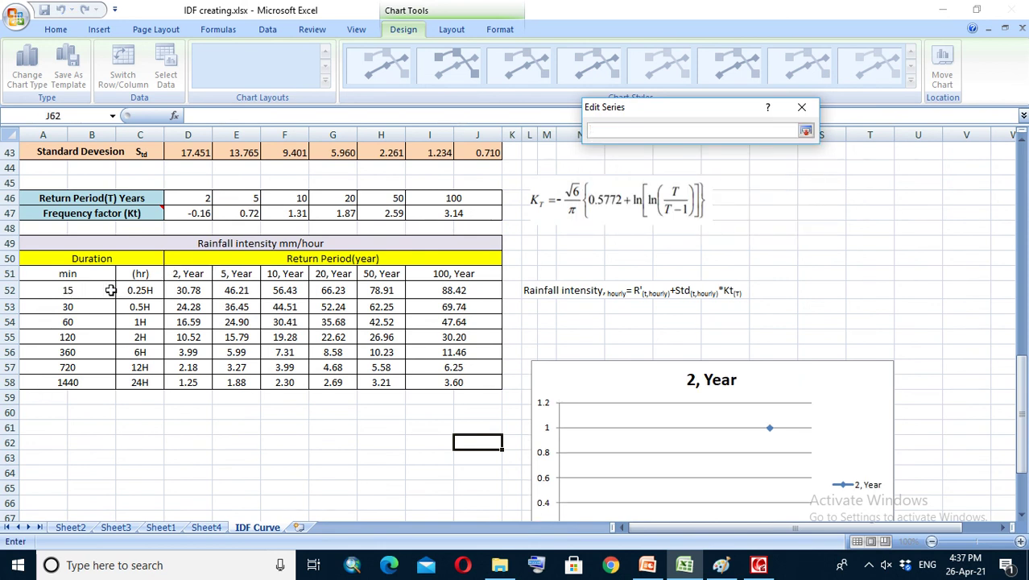
left_click_drag(77, 290, 73, 377)
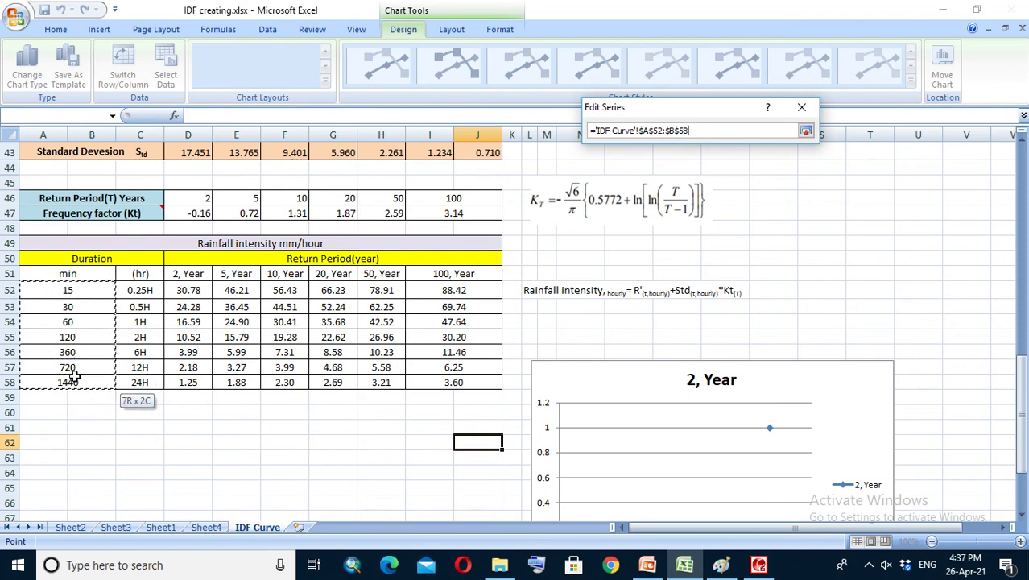
left_click(806, 131)
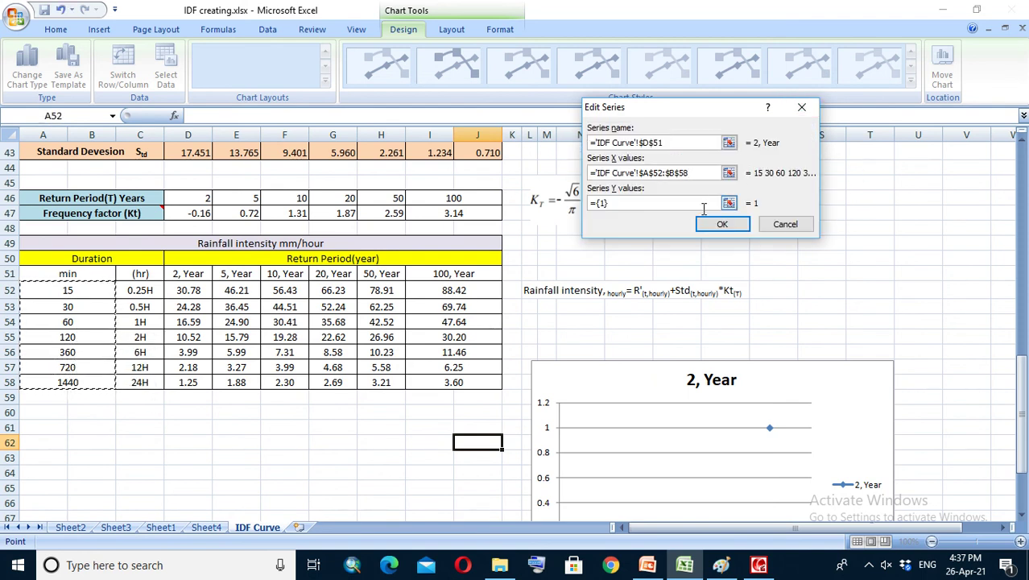
Step: Set the 2-year series' Y values to D52:D58 and apply the chart's data source
left_click(721, 203)
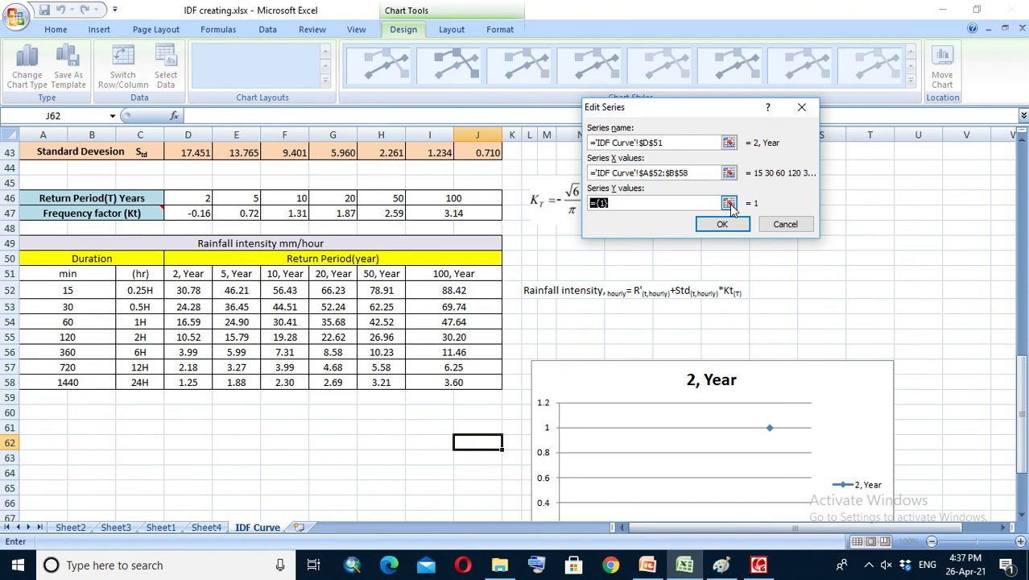
left_click(729, 203)
left_click_drag(188, 290, 194, 376)
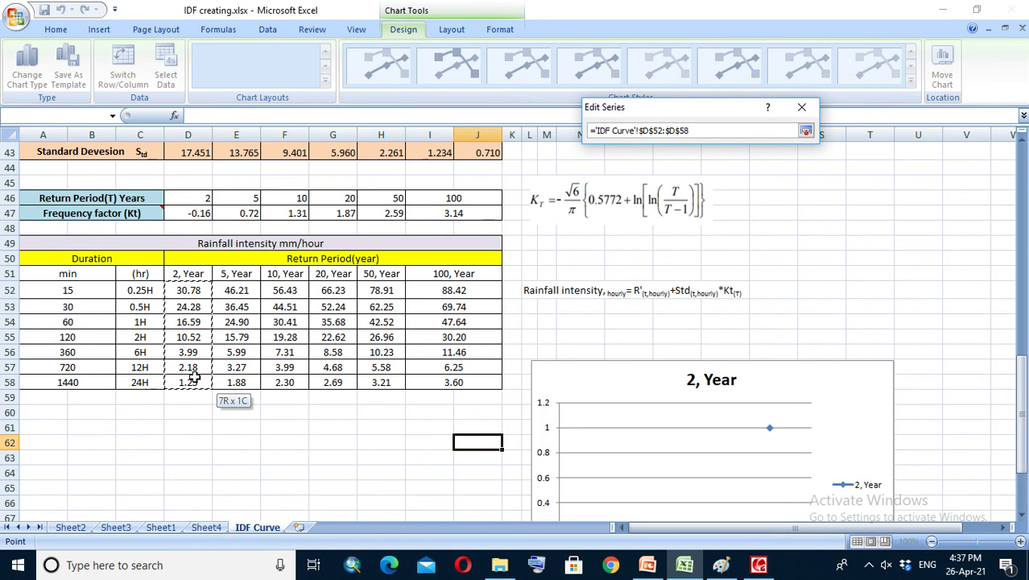
left_click(805, 130)
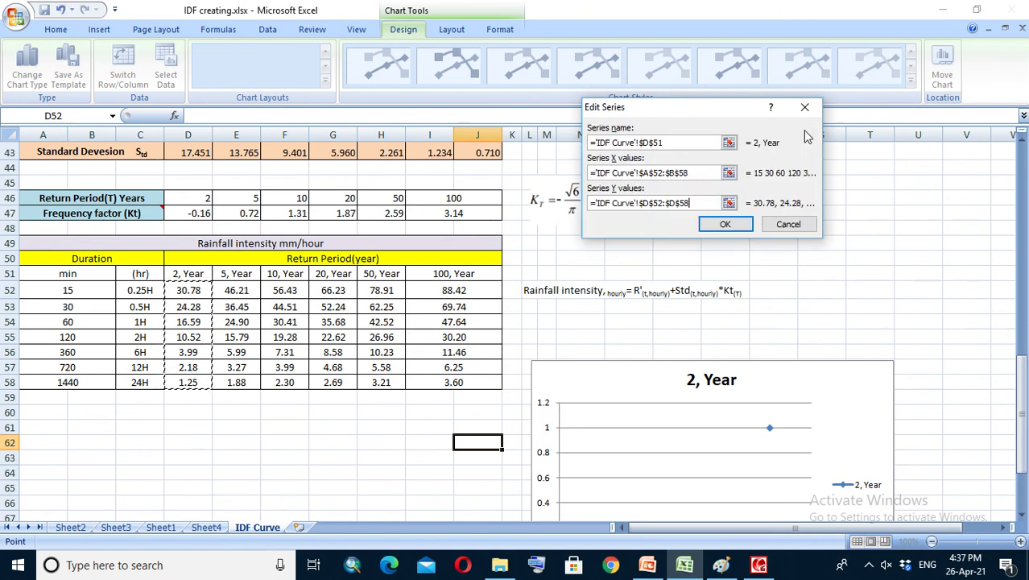
left_click(725, 224)
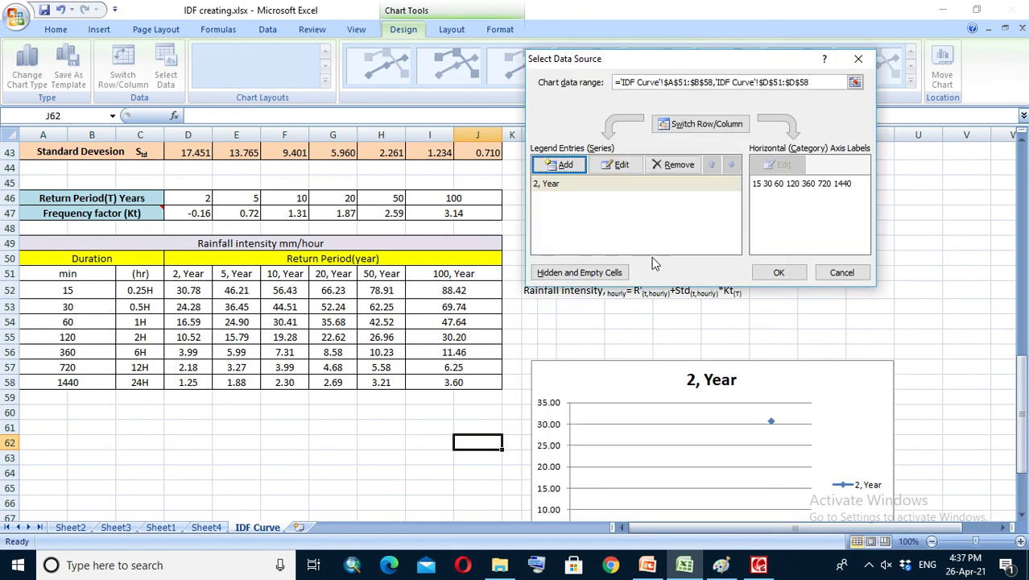
left_click(780, 274)
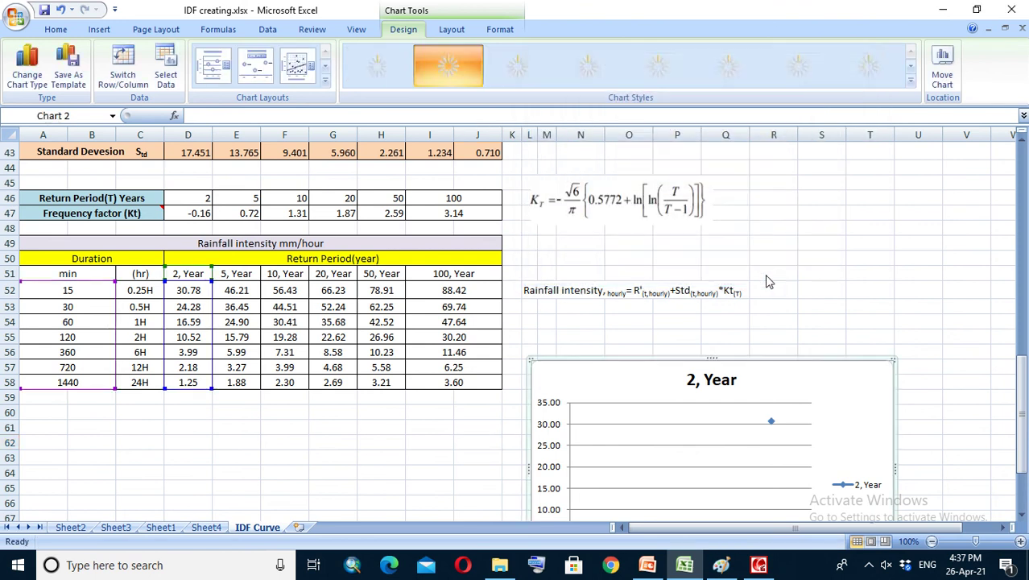
Step: Extend the chart's data range from column D through column J to plot every return period up to 100 years
scroll(249, 294, "down", 2)
left_click_drag(214, 296, 493, 300)
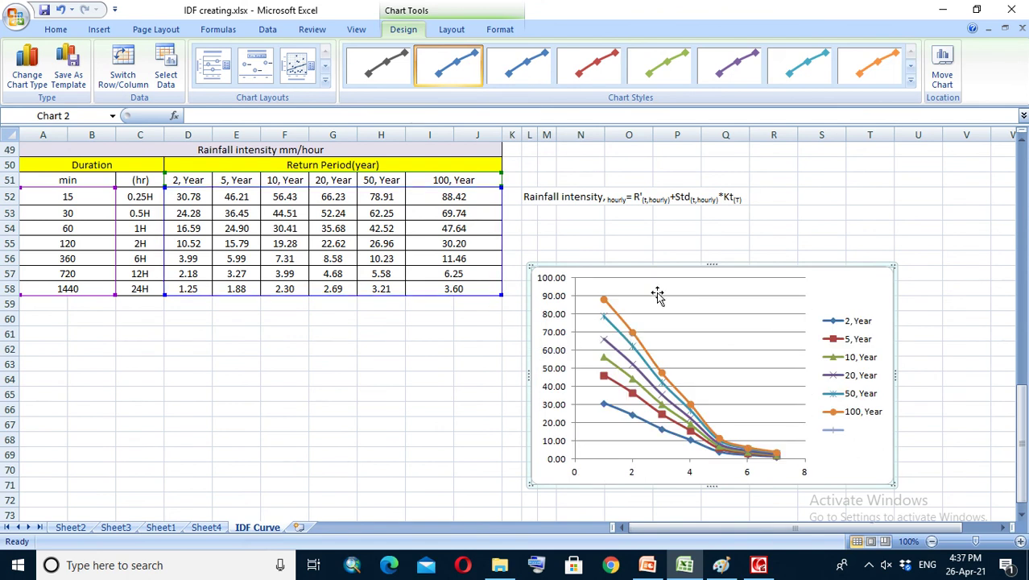
Step: Switch the chart's horizontal axis to a logarithmic scale with base 10 and enlarge the chart
scroll(725, 331, "down", 2)
left_click(632, 380)
right_click(632, 383)
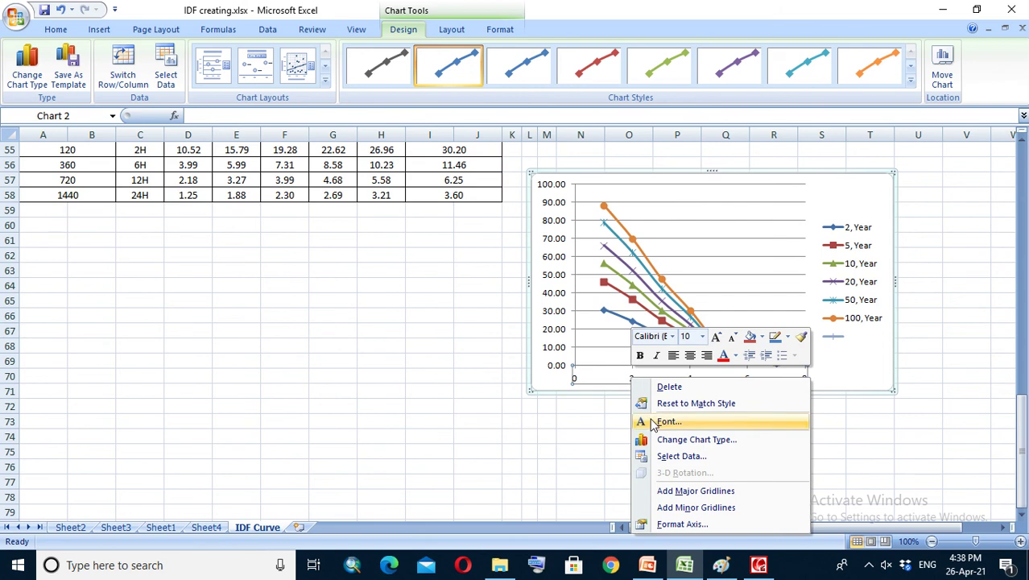
left_click(681, 523)
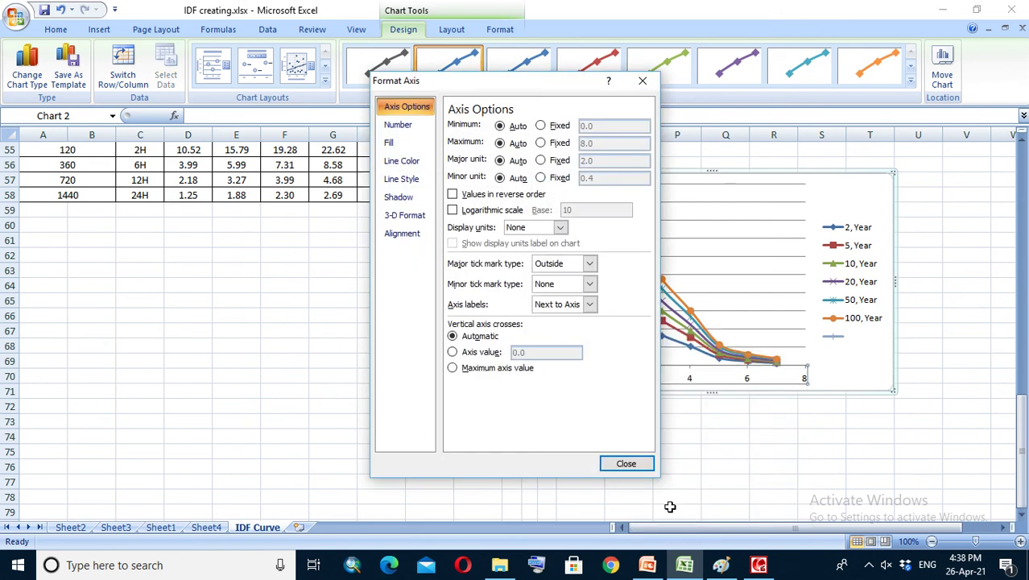
left_click(453, 210)
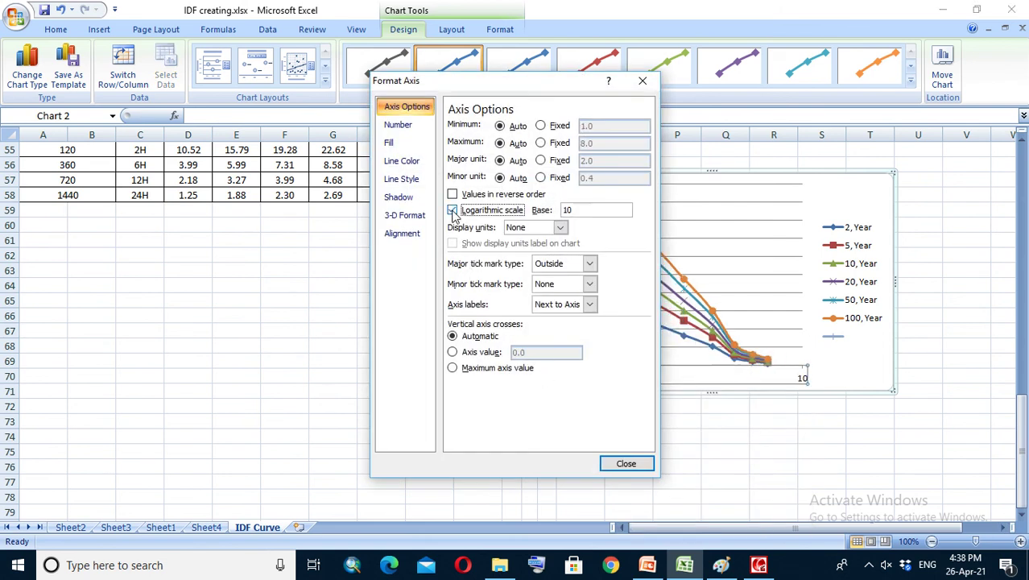
left_click(615, 467)
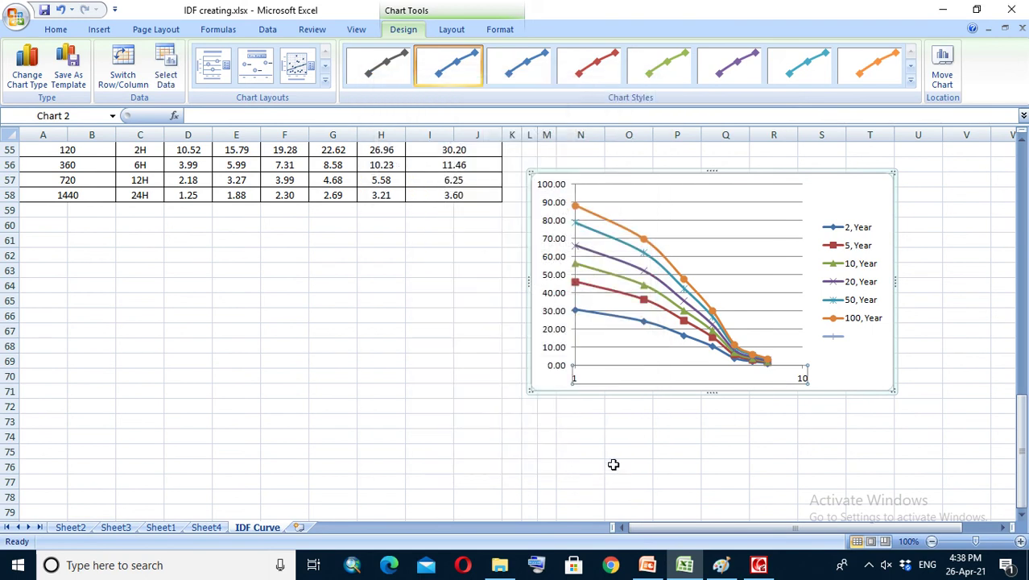
left_click_drag(892, 390, 930, 450)
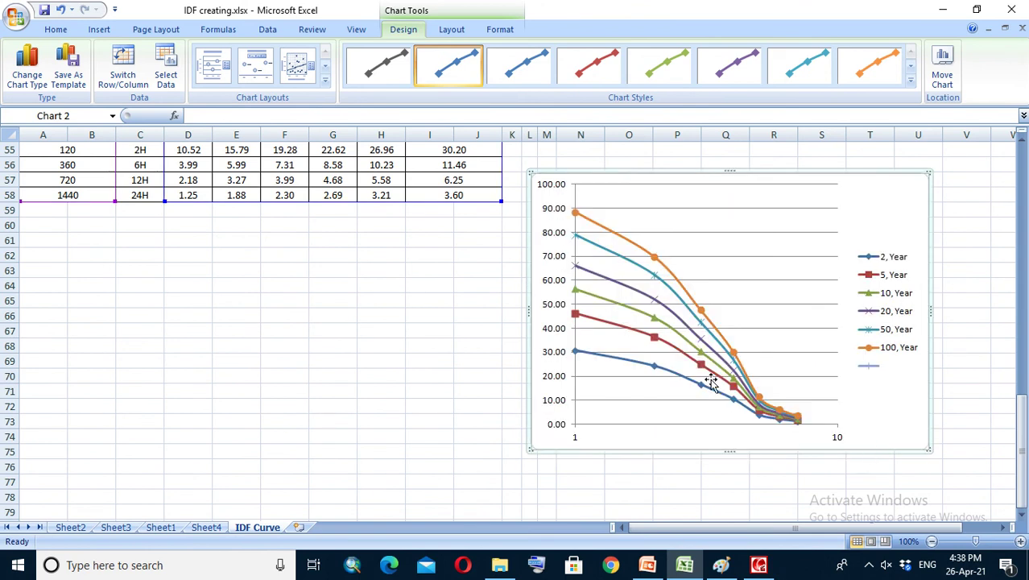
Step: Switch the chart's vertical axis to a logarithmic scale
left_click(558, 404)
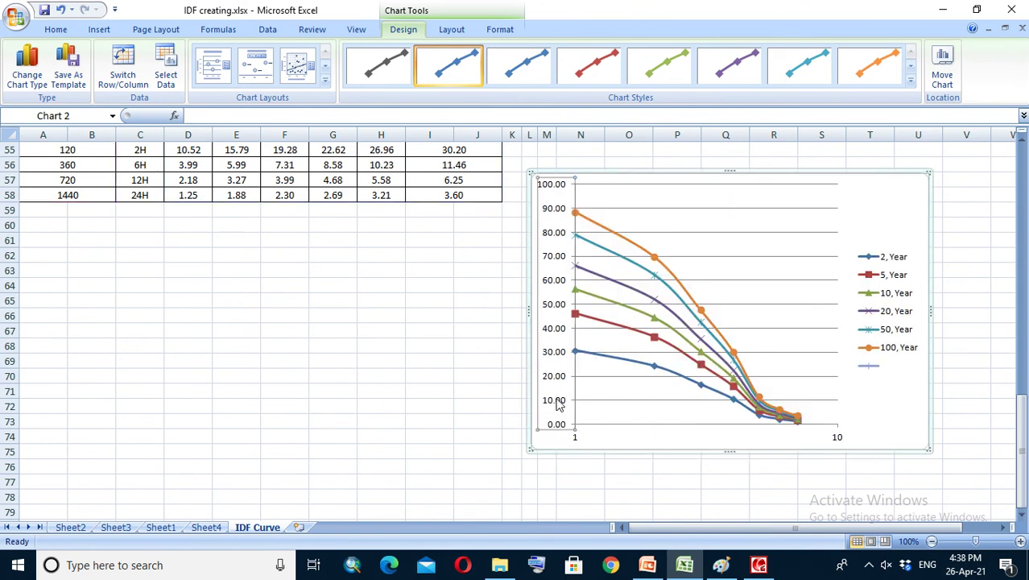
right_click(558, 404)
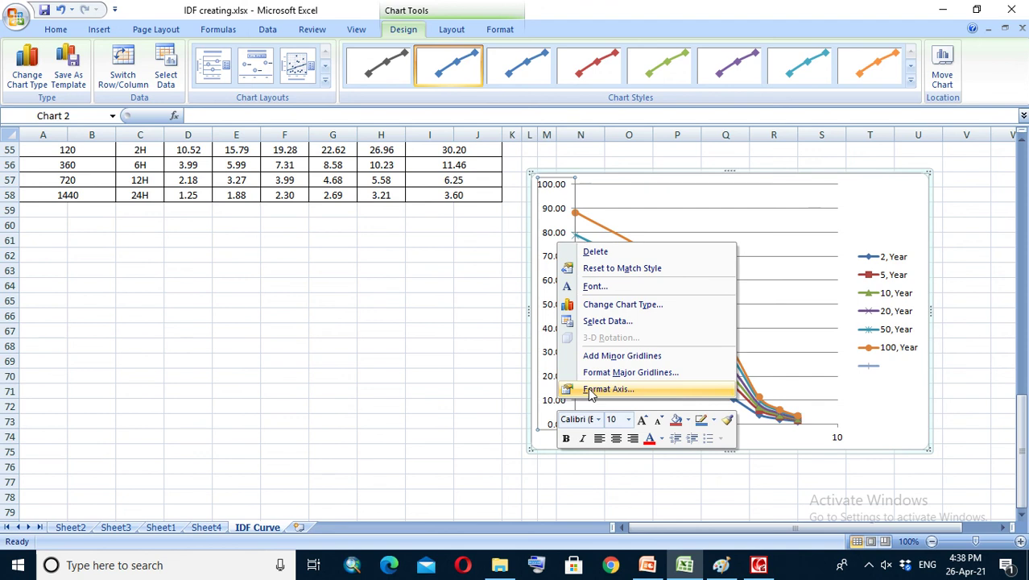
left_click(588, 390)
left_click(453, 210)
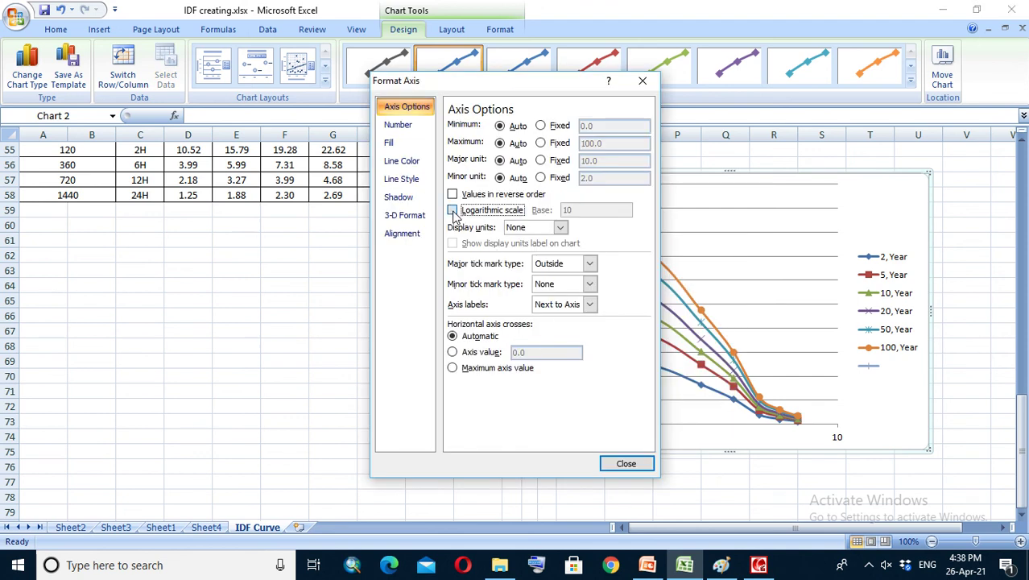
left_click(626, 464)
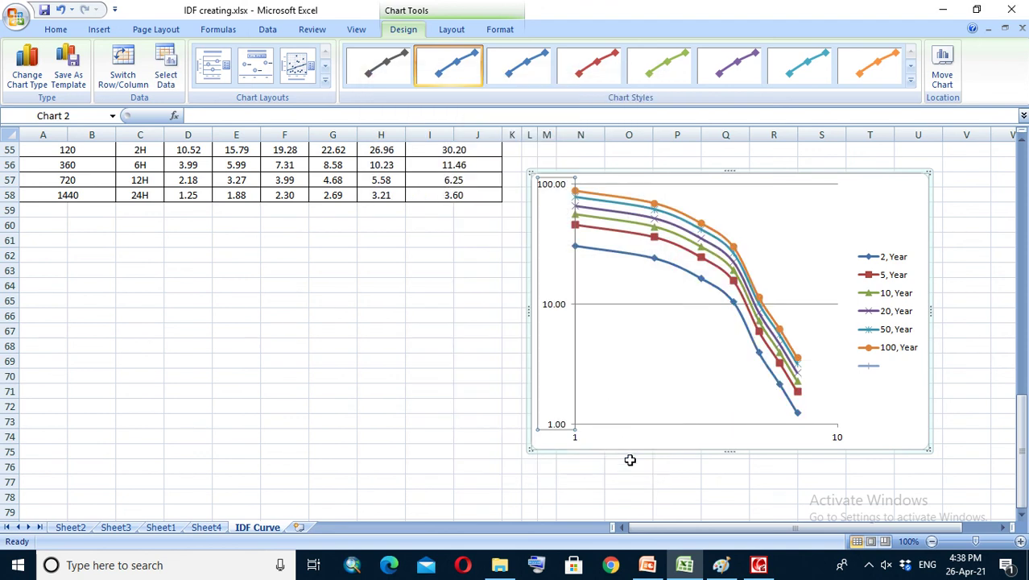
scroll(600, 398, "up", 2)
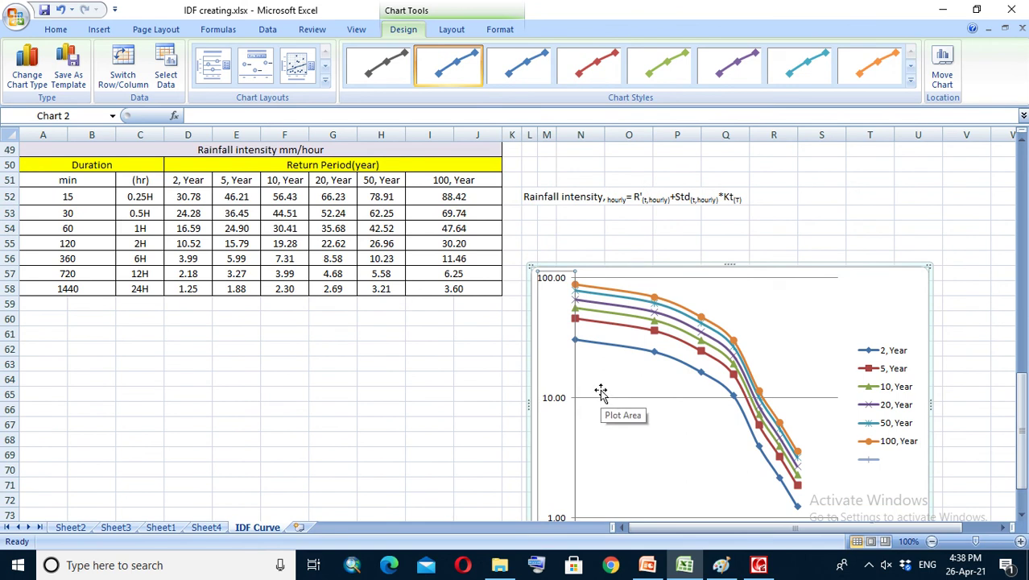
scroll(600, 398, "down", 2)
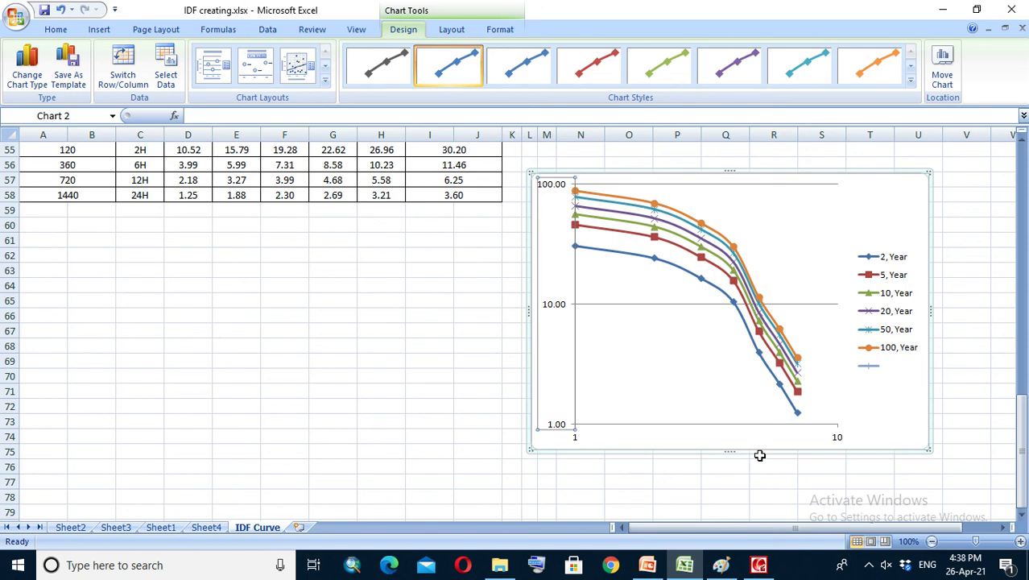
scroll(749, 443, "up", 1)
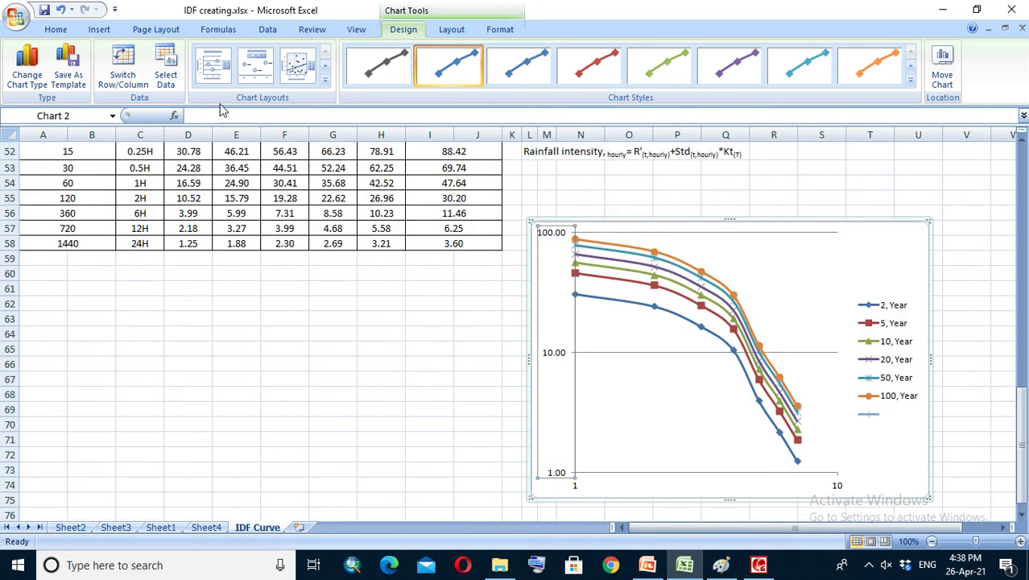
scroll(592, 447, "down", 2)
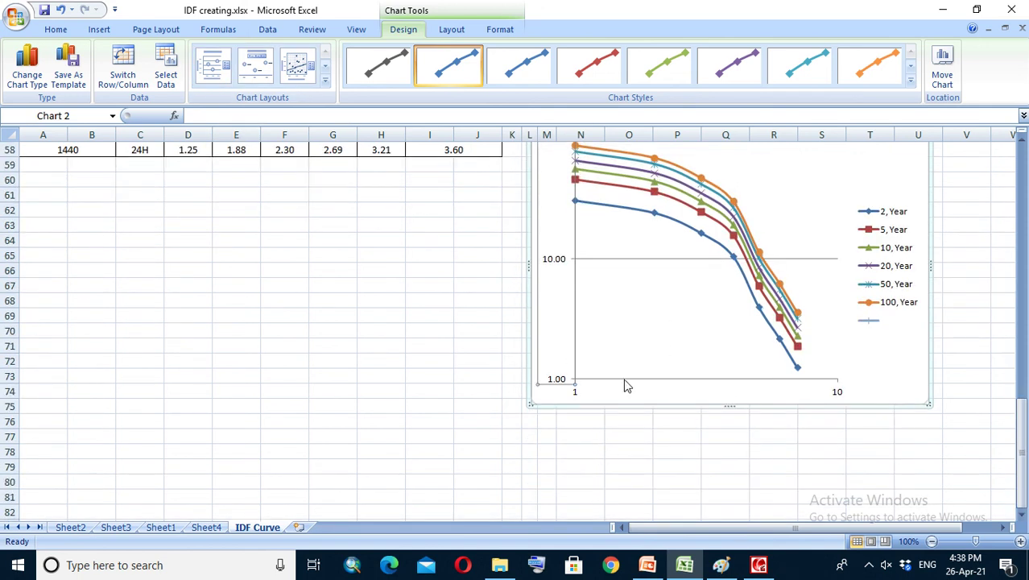
Step: Add major and minor gridlines to the chart's horizontal axis, leaving the gridline formatting on automatic
left_click(625, 378)
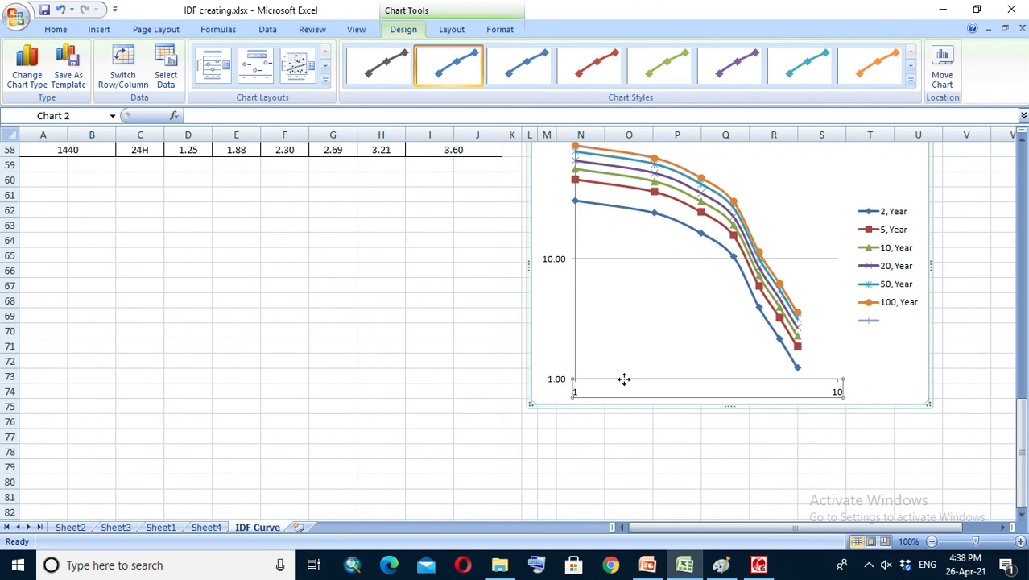
scroll(624, 378, "up", 2)
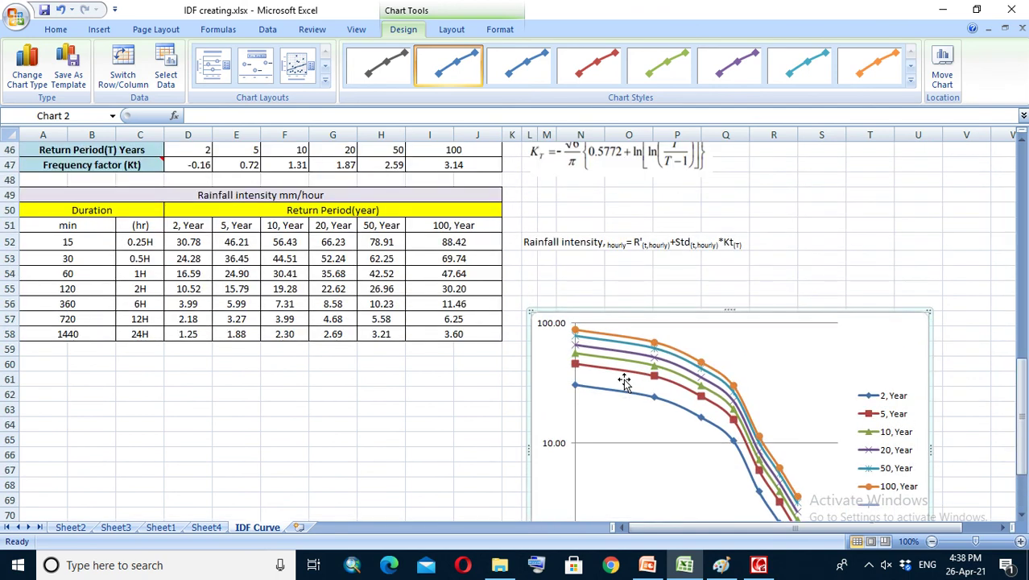
scroll(623, 380, "down", 2)
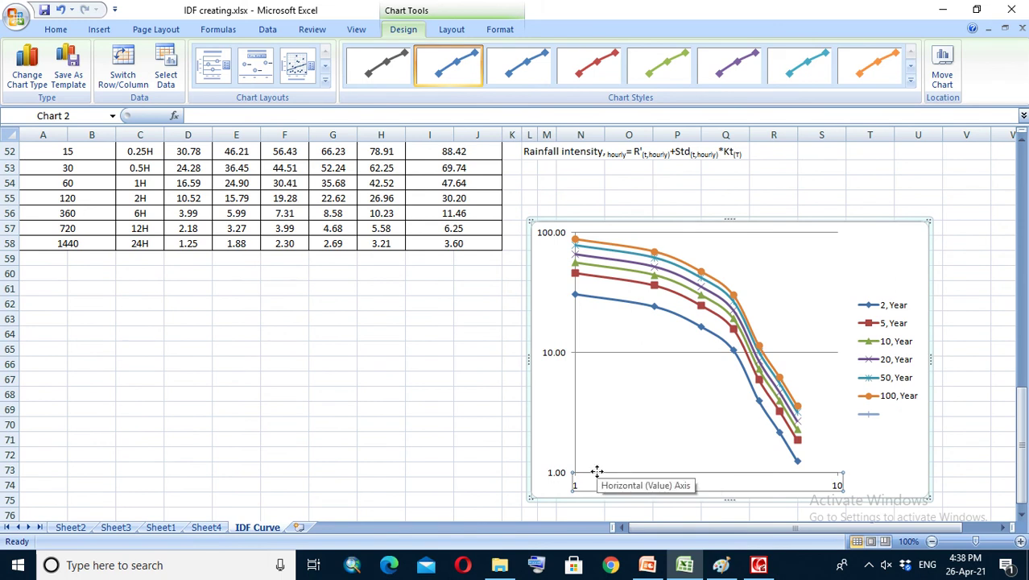
right_click(598, 481)
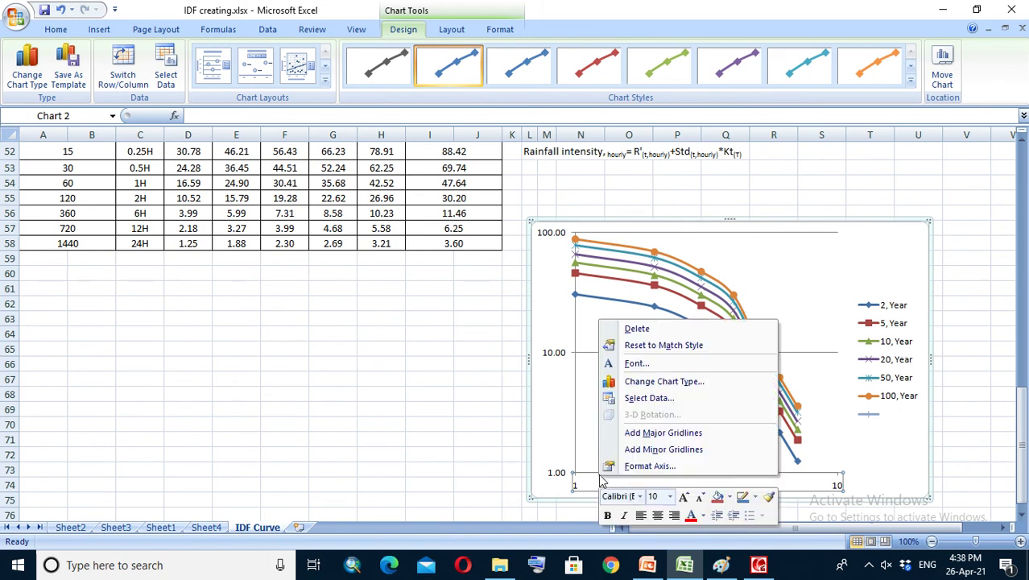
left_click(649, 435)
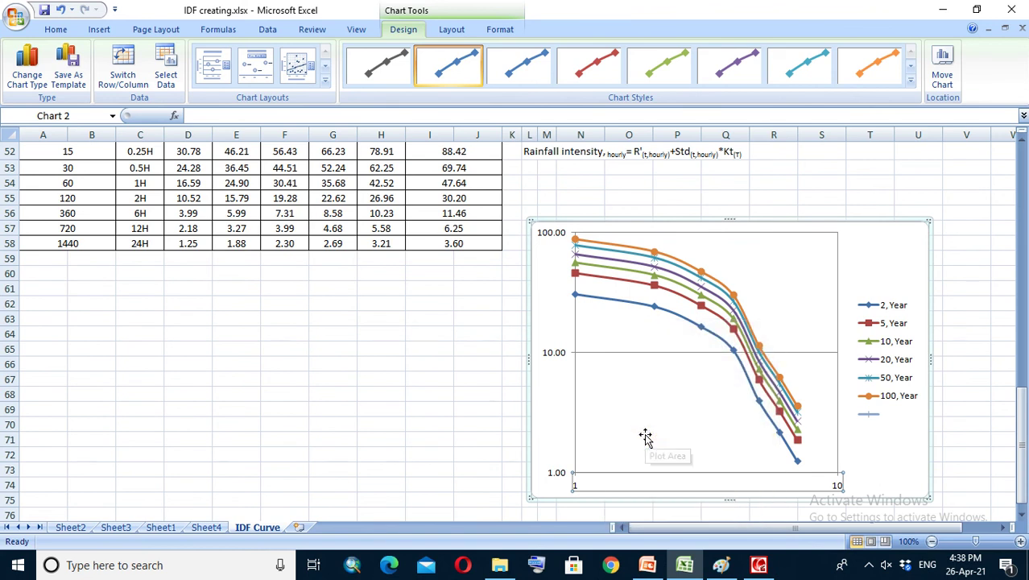
right_click(610, 475)
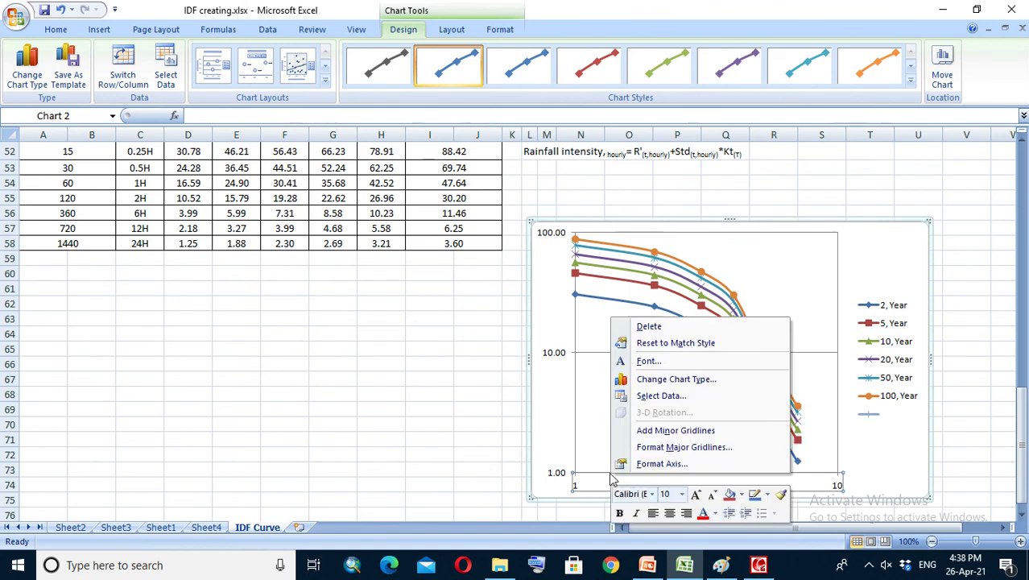
left_click(652, 449)
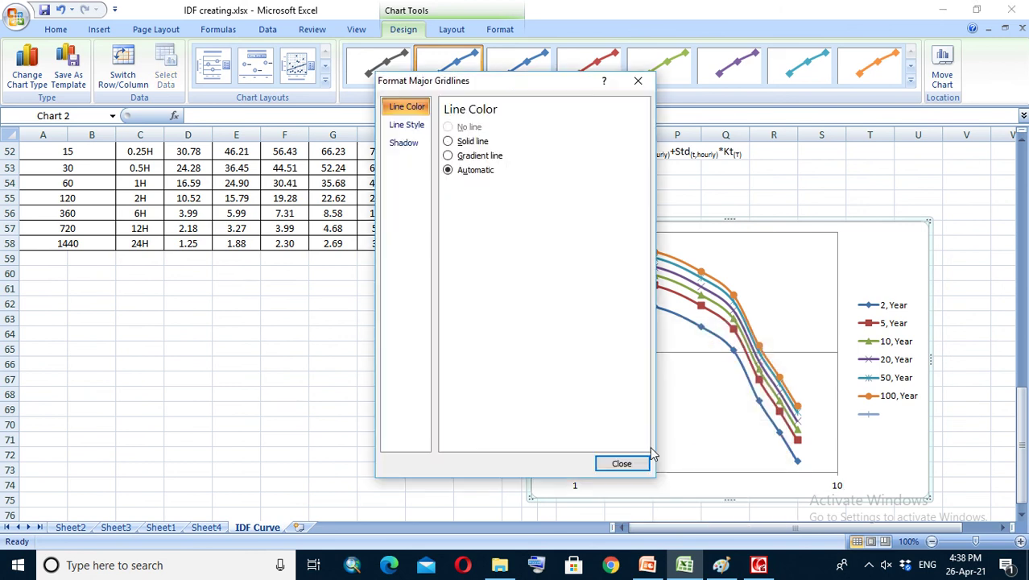
left_click(638, 465)
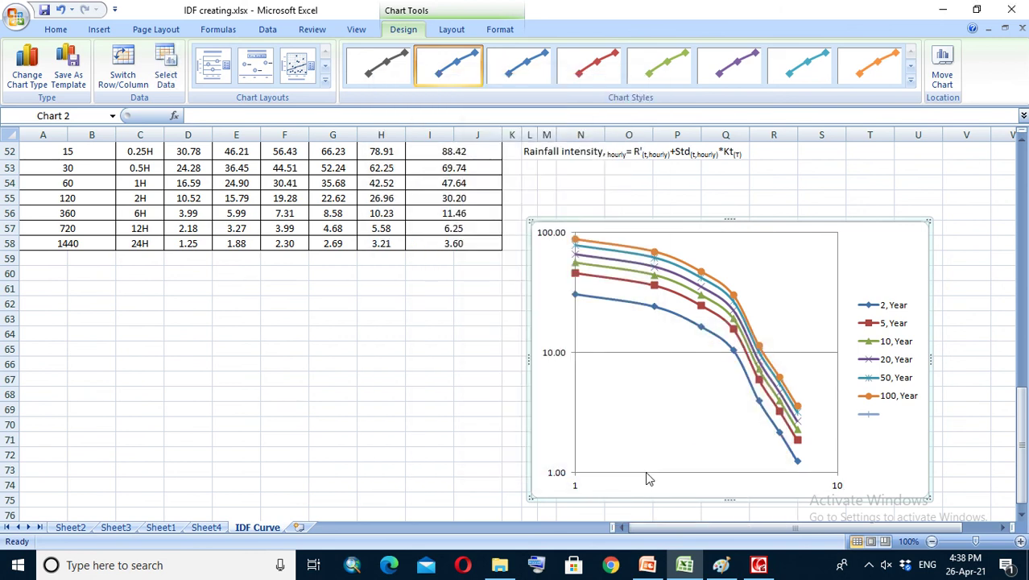
right_click(651, 480)
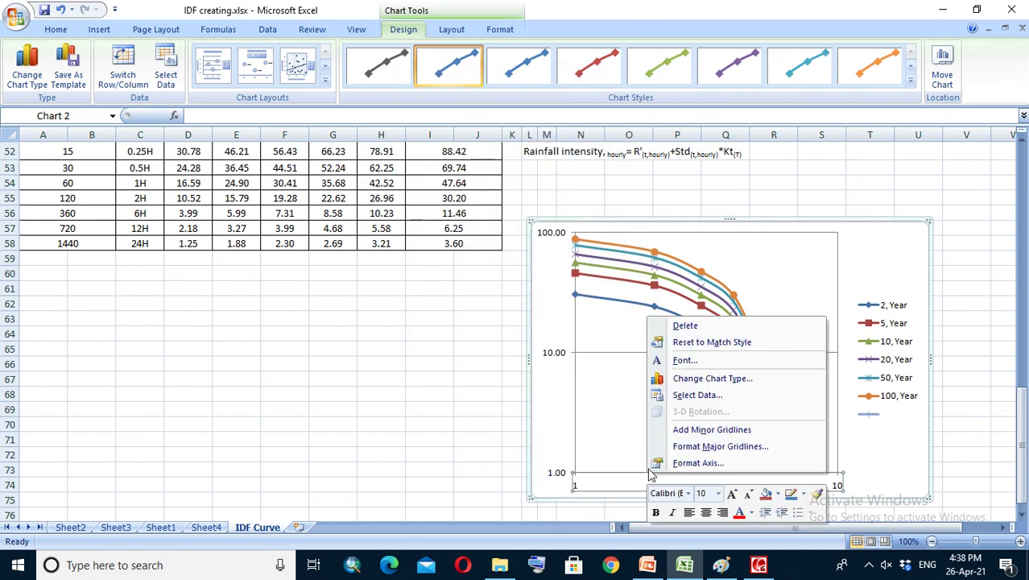
left_click(697, 434)
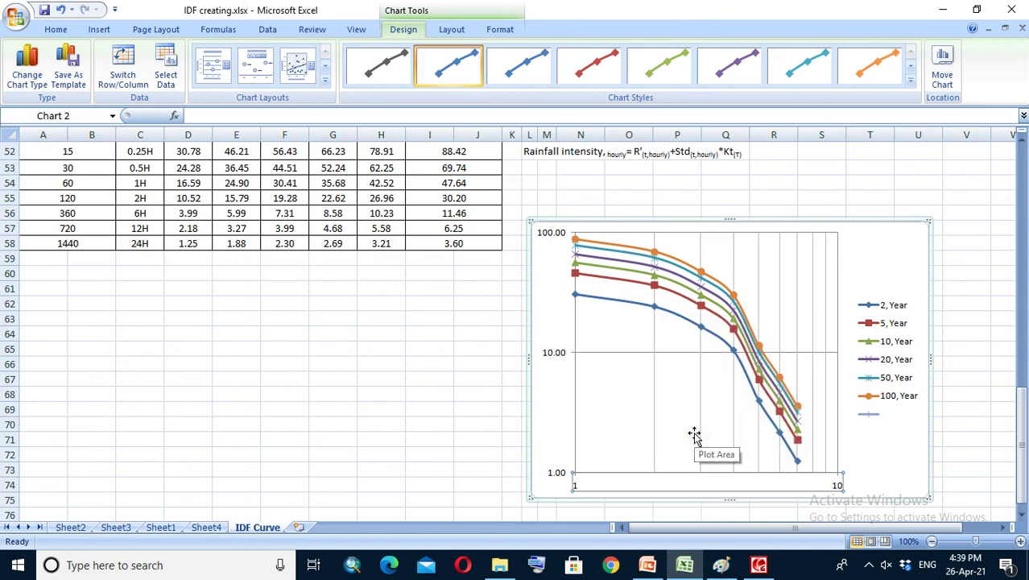
Step: Add minor gridlines to the chart's vertical axis
left_click(575, 401)
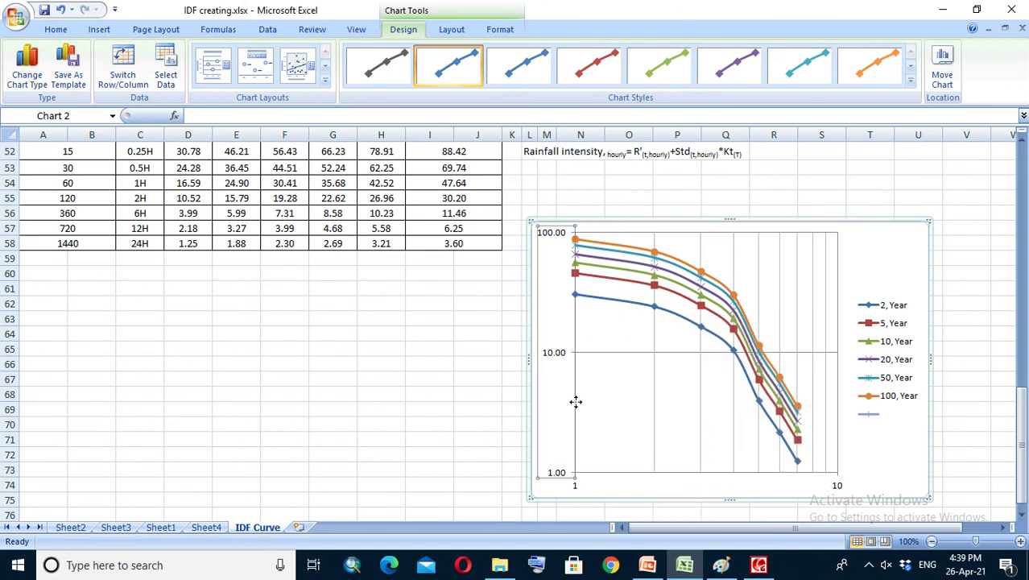
right_click(576, 403)
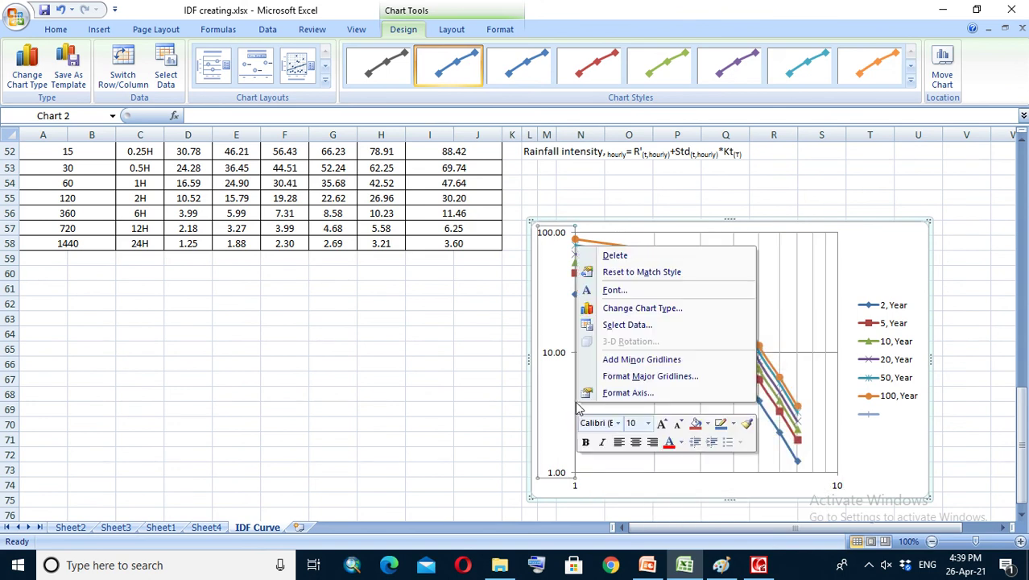
left_click(628, 360)
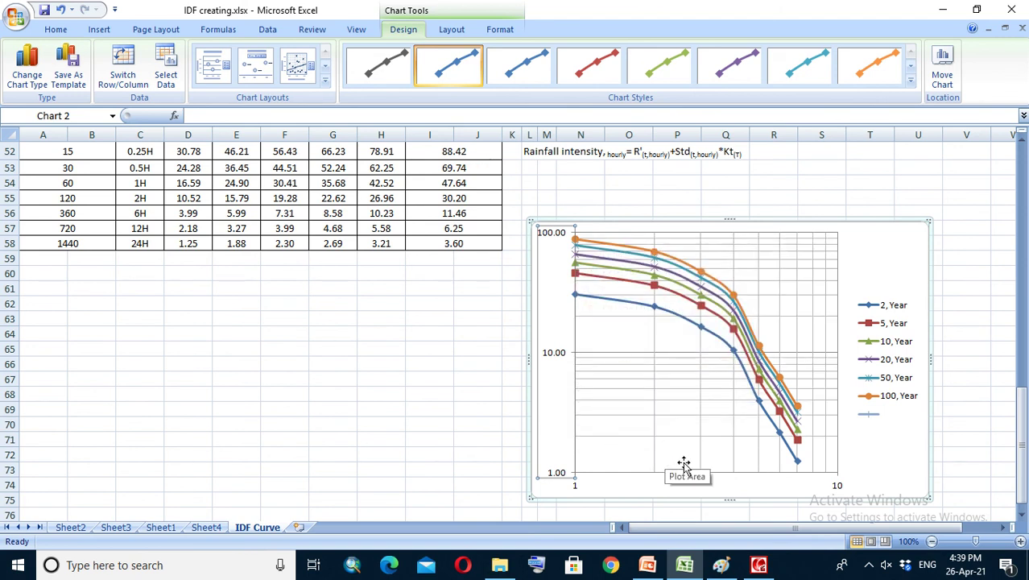
Step: Move the chart just below the rainfall intensity table and apply a layout with titles on both axes and full gridlines
left_click(534, 363)
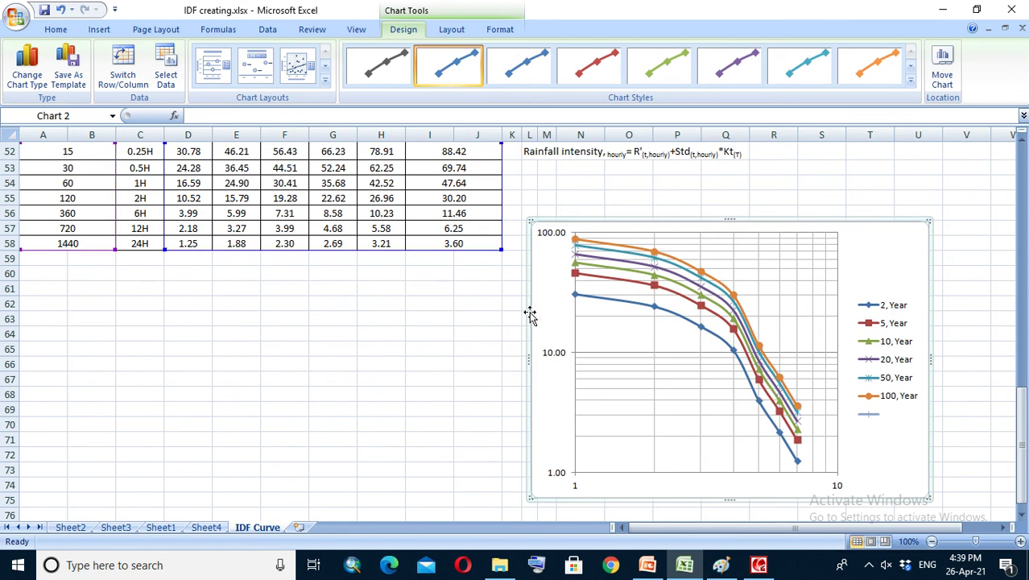
left_click_drag(531, 310, 485, 344)
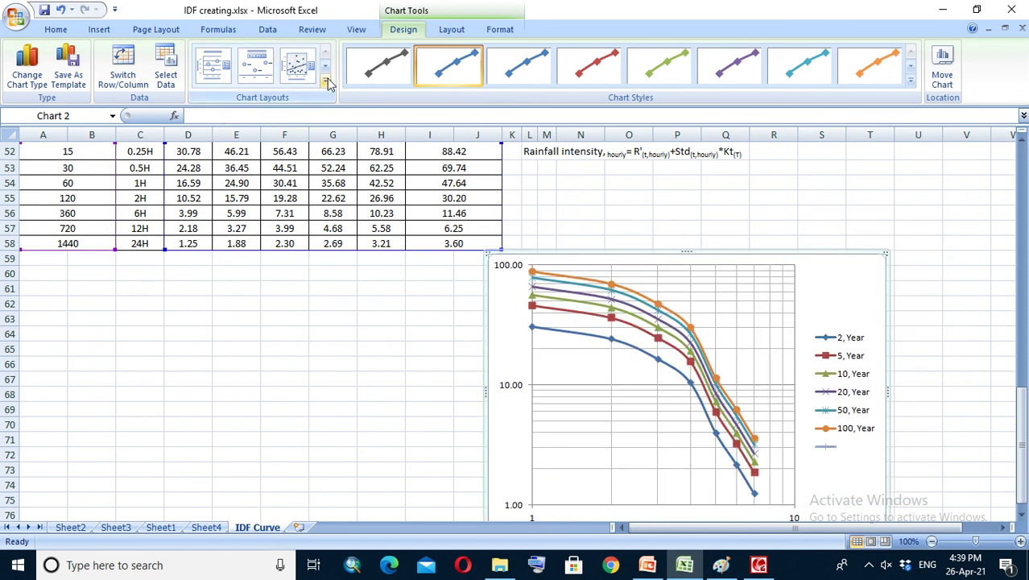
left_click(326, 80)
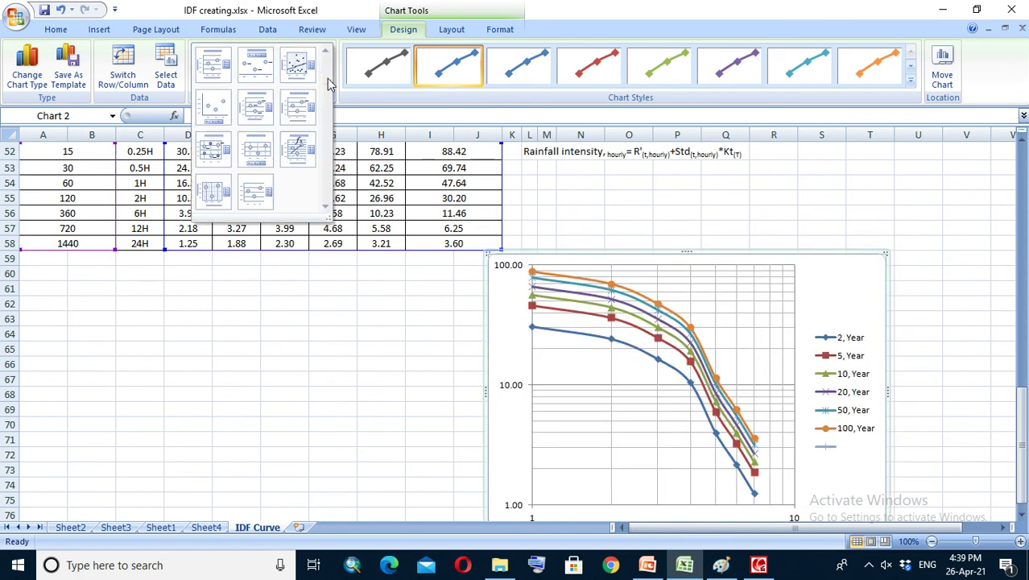
left_click(216, 194)
scroll(733, 366, "down", 2)
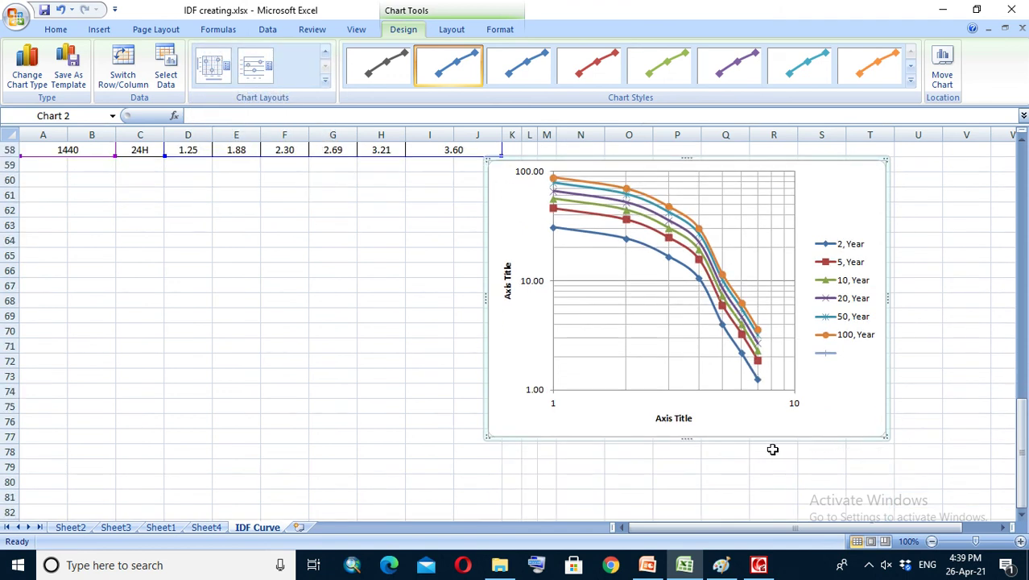
scroll(769, 449, "up", 2)
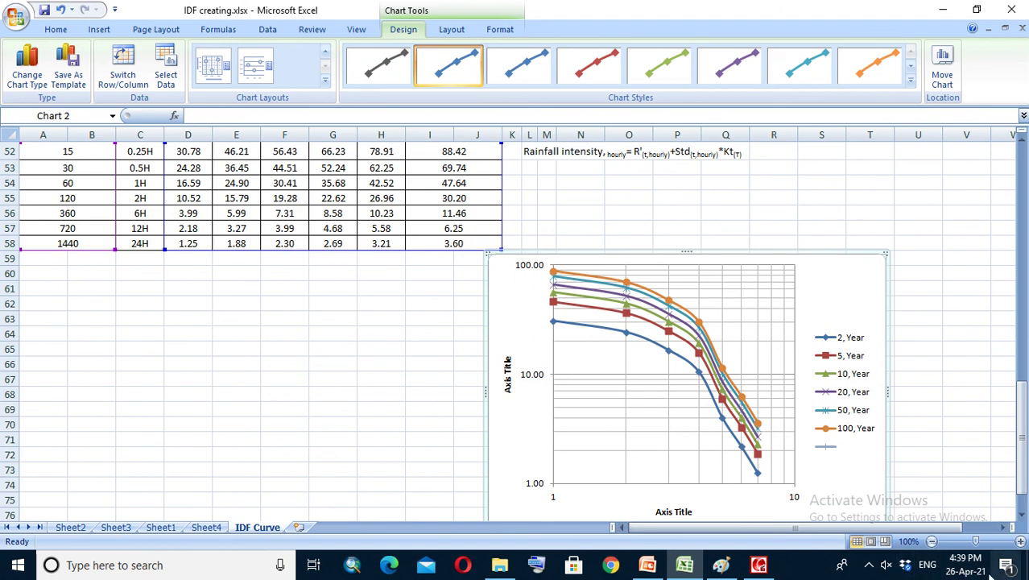
left_click(759, 564)
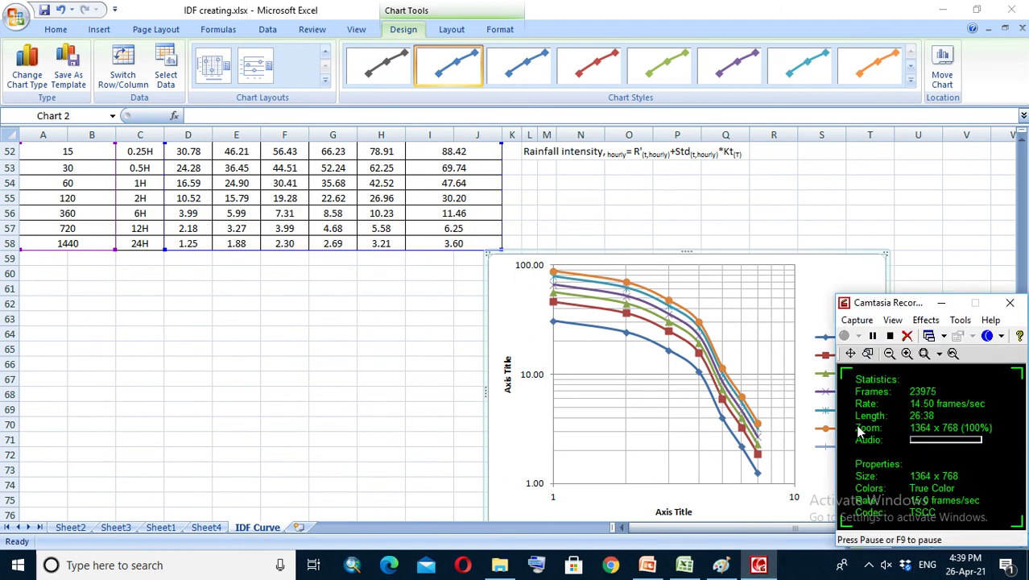
left_click(872, 335)
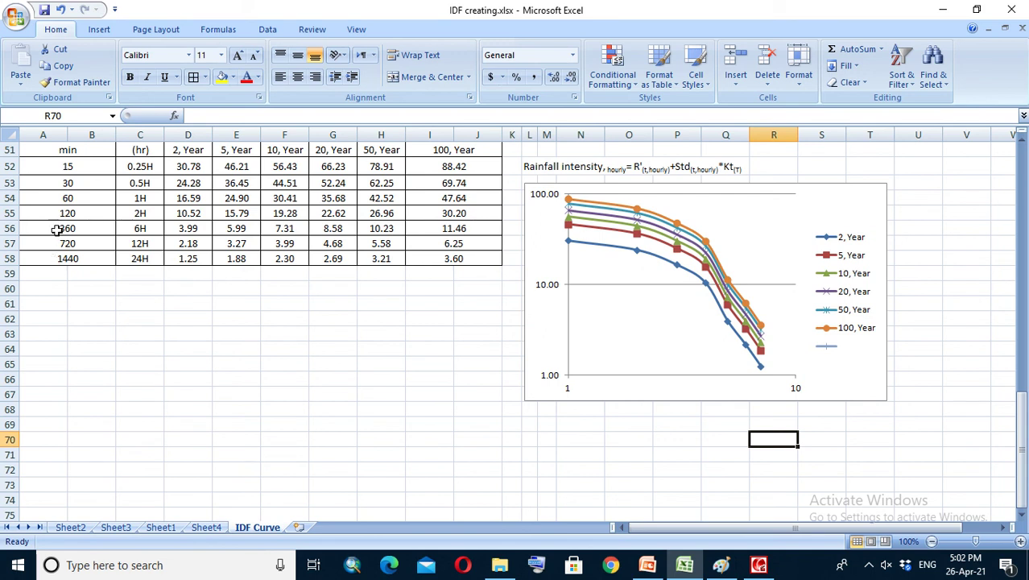
Step: Delete the IDF scatter chart beside the rainfall intensity table
left_click(64, 166)
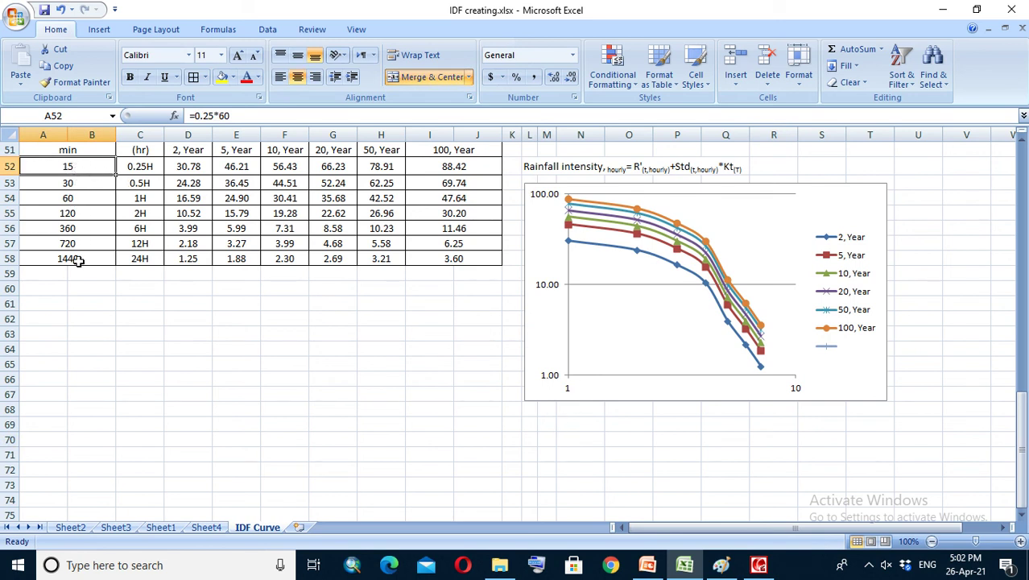
left_click(535, 345)
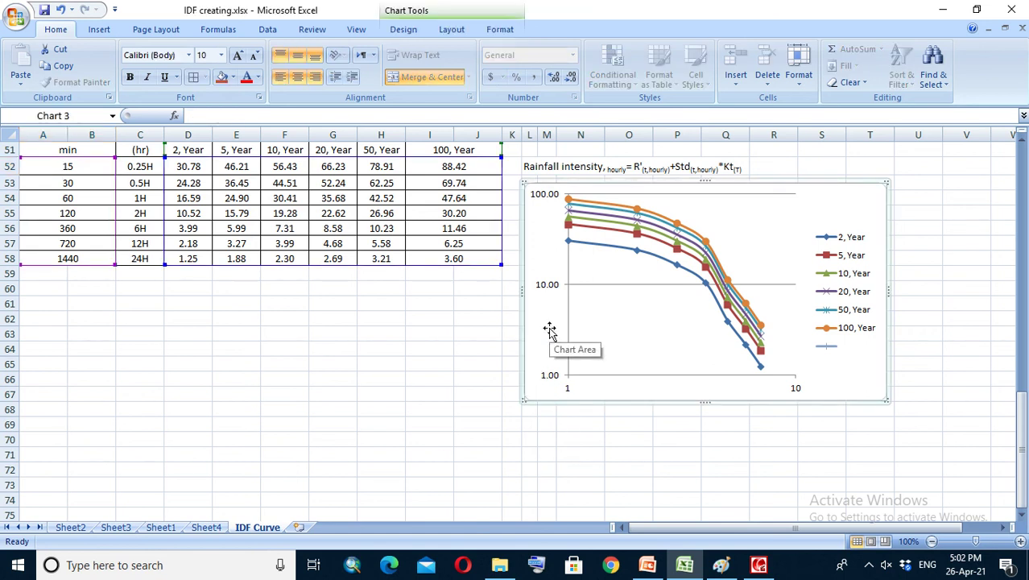
key("Delete")
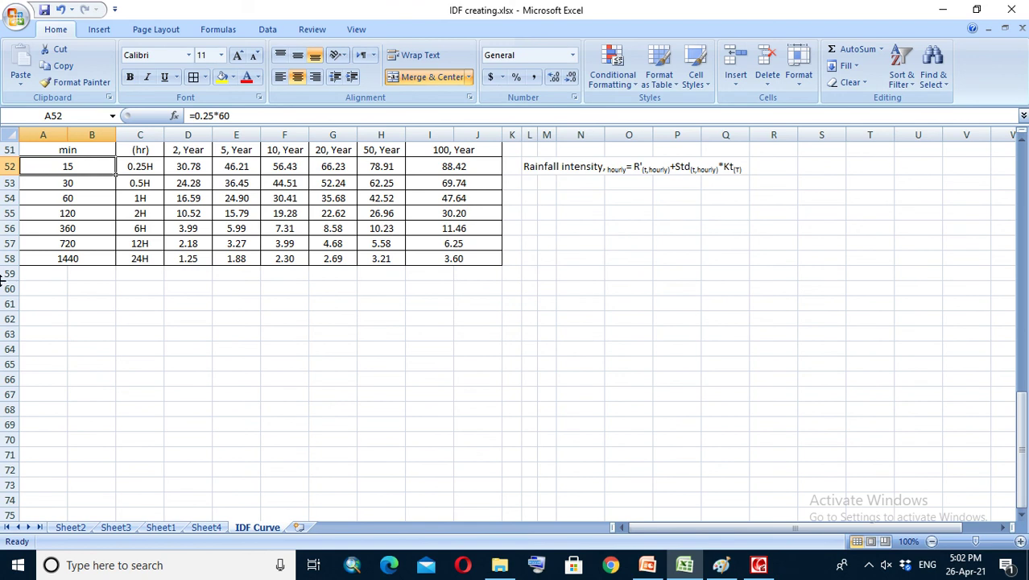
Step: Enter the durations in minutes as plain numbers in A52:A58: 15, 30, 60, 120, 360, 720 and 1440
type("15")
key("Return")
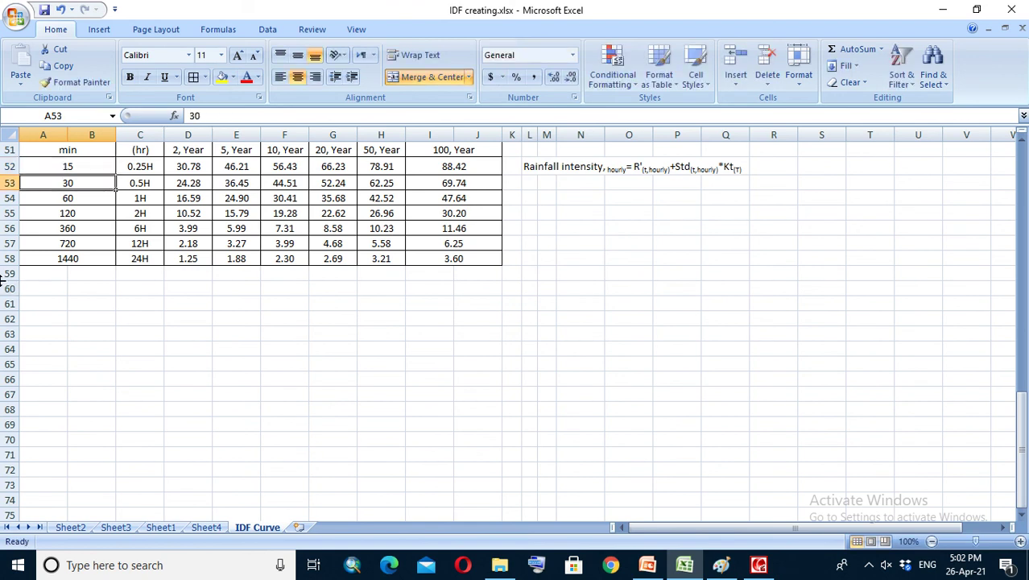
type("30")
key("Return")
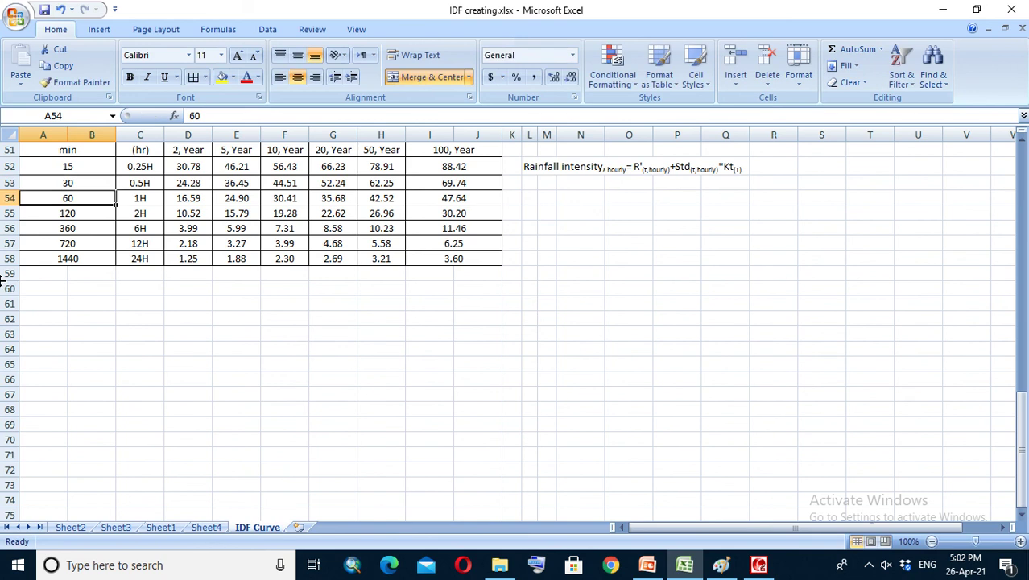
type("60")
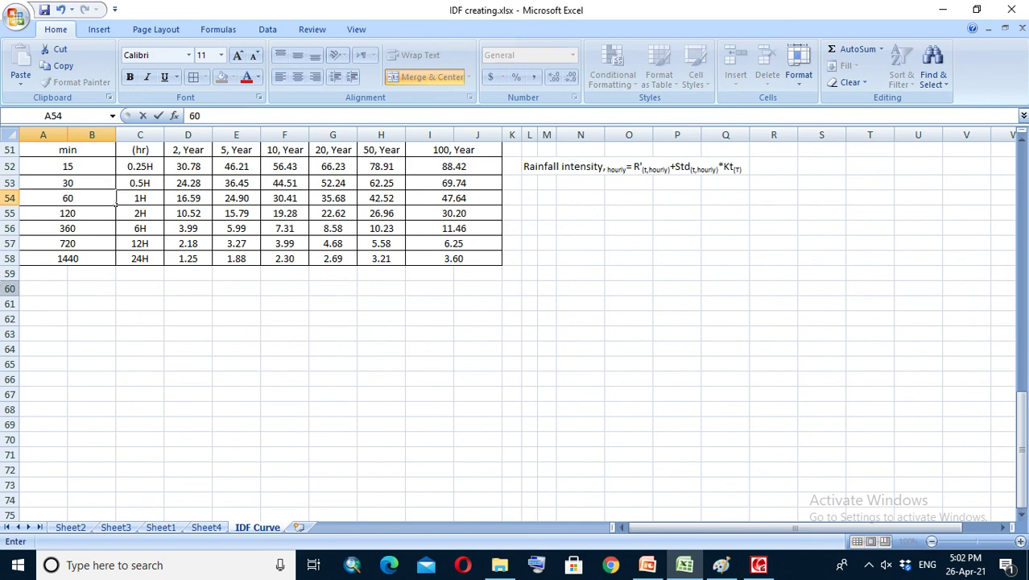
key("Return")
type("1")
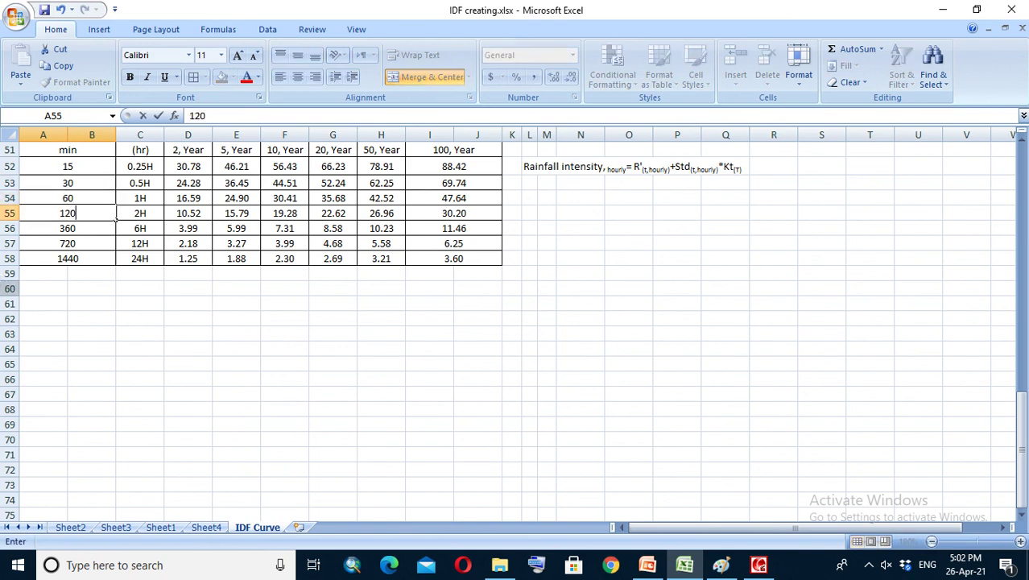
key("Return")
type("3")
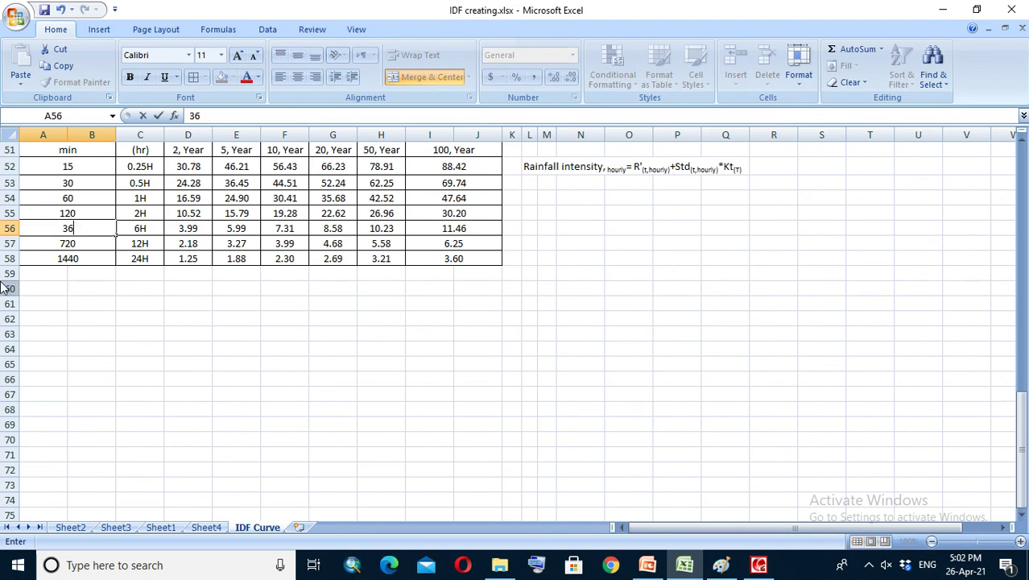
key("Return")
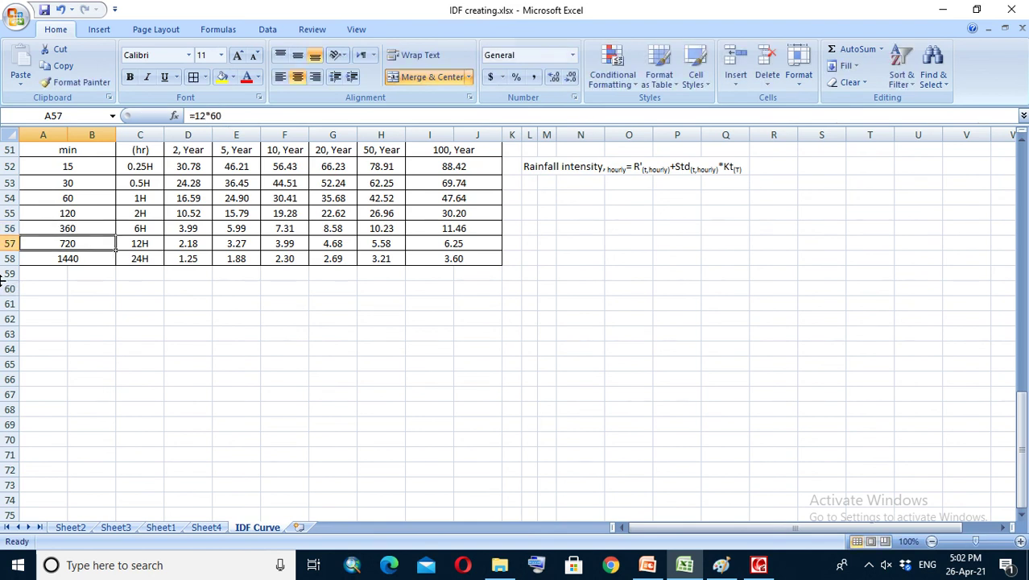
type("7")
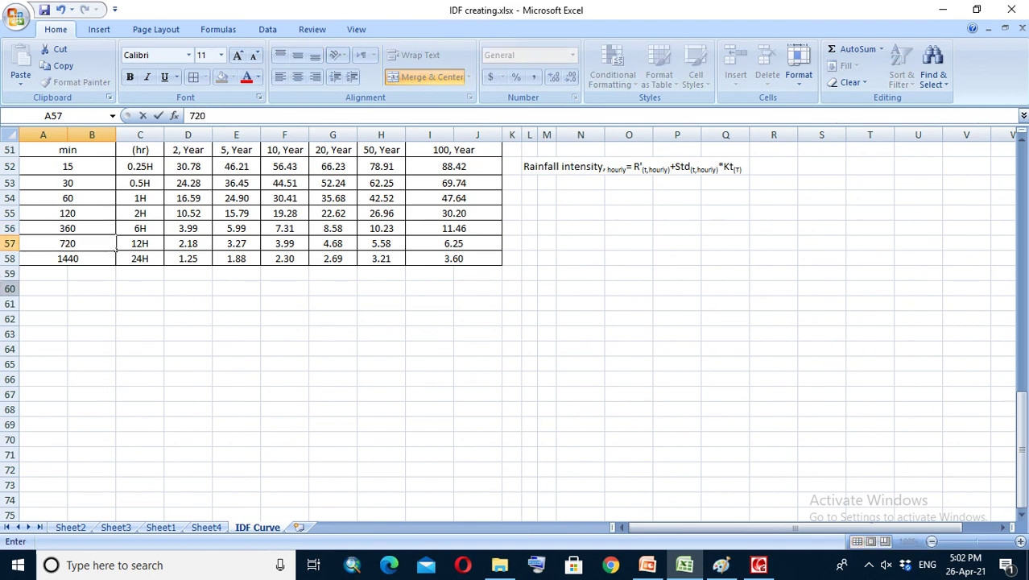
type("20")
key("Return")
type("1440")
left_click(326, 360)
Step: Insert a blank X Y scatter chart with smooth lines and markers from empty cell N59
scroll(371, 366, "up", 2)
left_click(576, 367)
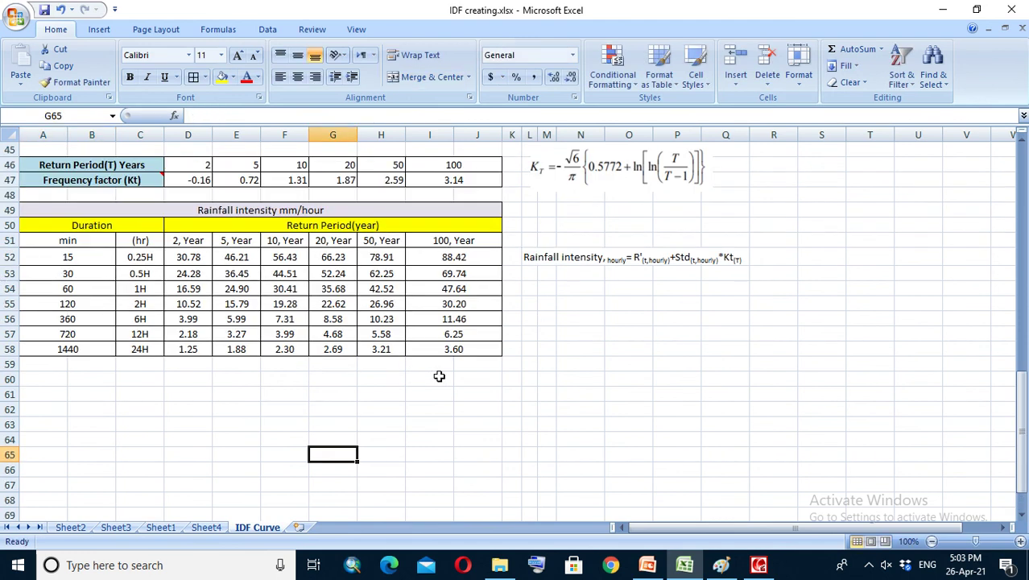
left_click(99, 30)
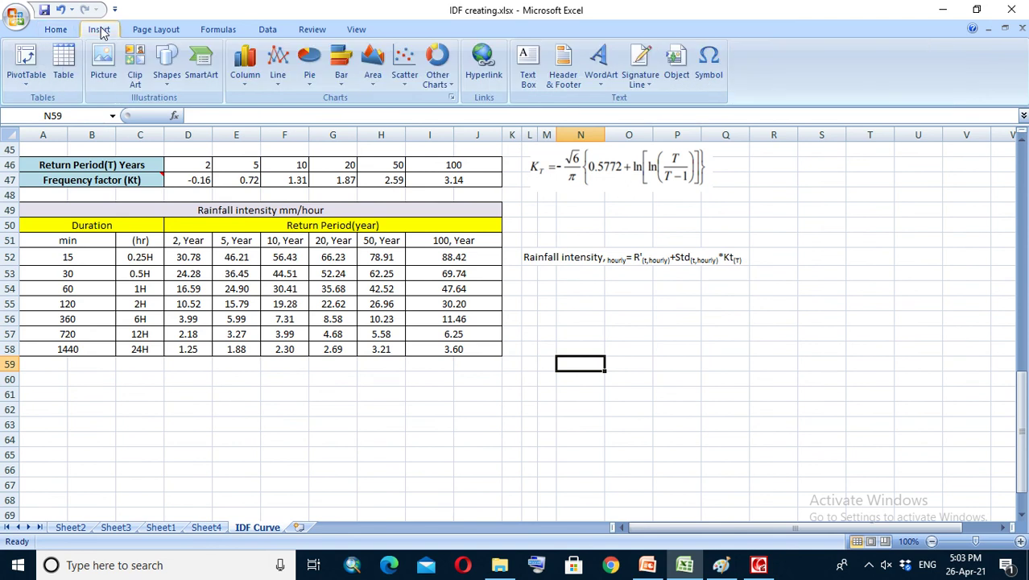
left_click(277, 81)
left_click(322, 259)
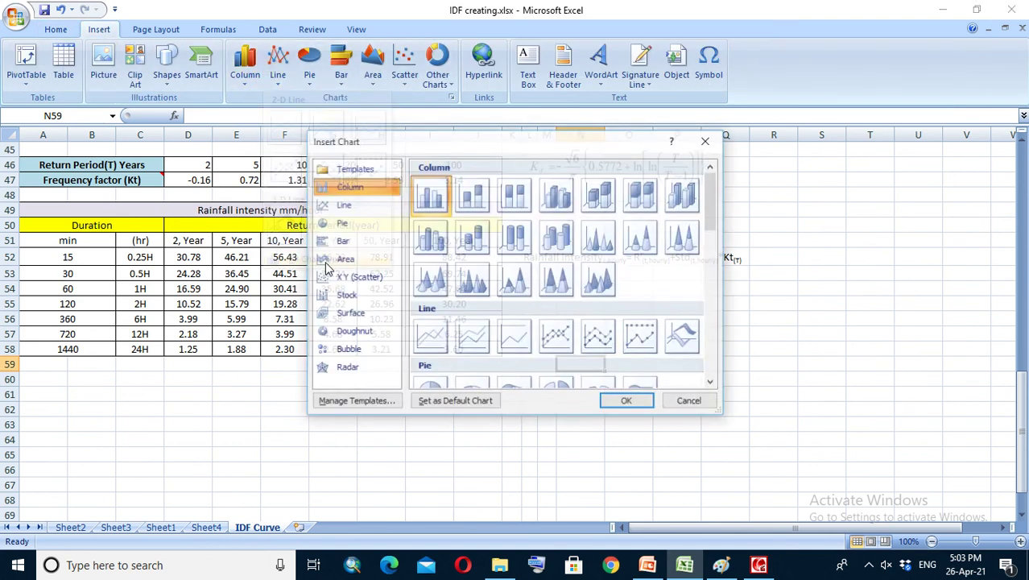
left_click_drag(711, 225, 712, 314)
left_click(473, 297)
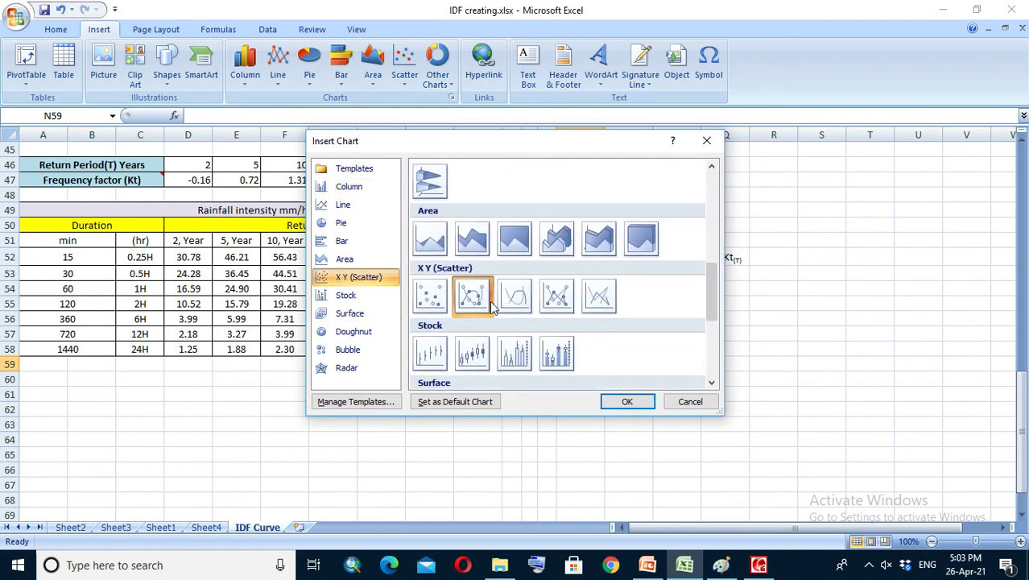
left_click(615, 400)
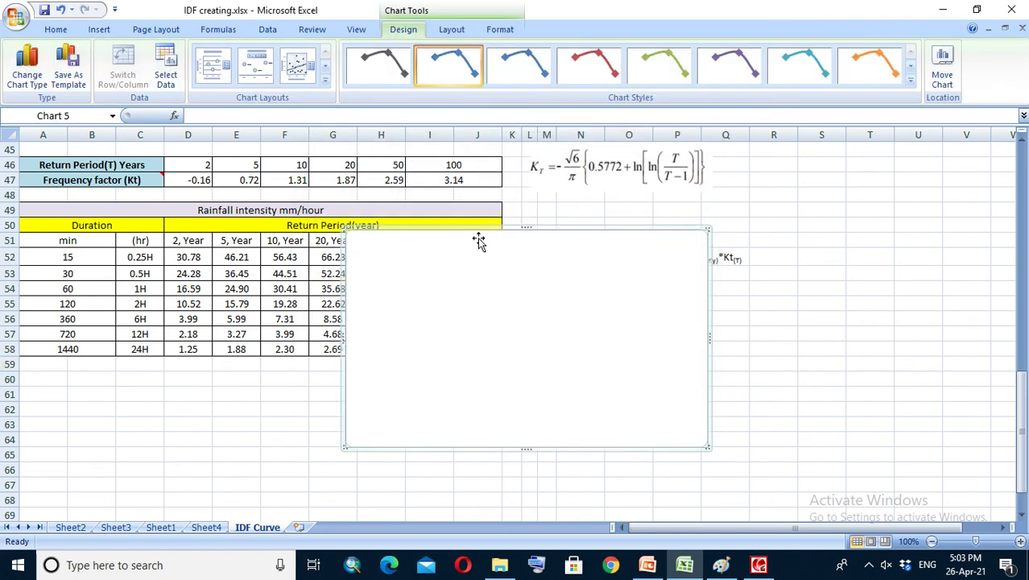
Step: Move the blank chart beside the intensity table and add a series named from D51, with X values A52:B58 and Y values D52:D58
left_click_drag(481, 232, 627, 237)
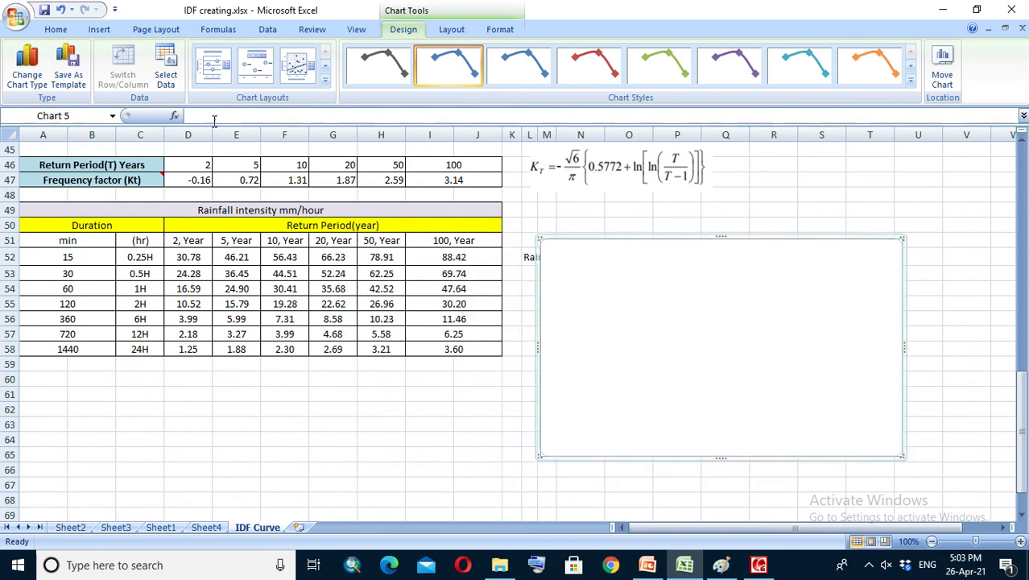
left_click(177, 85)
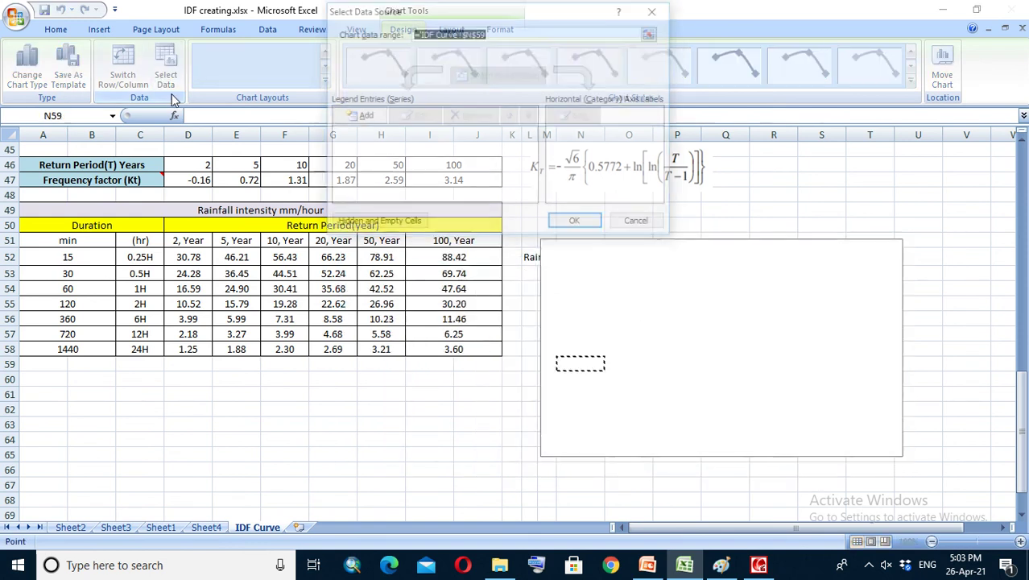
left_click(364, 117)
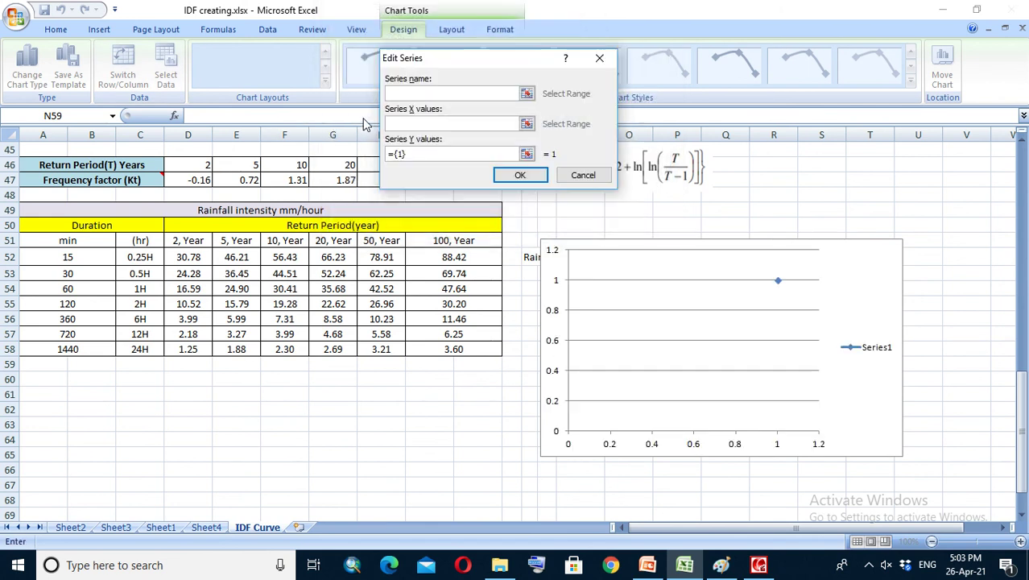
left_click(188, 241)
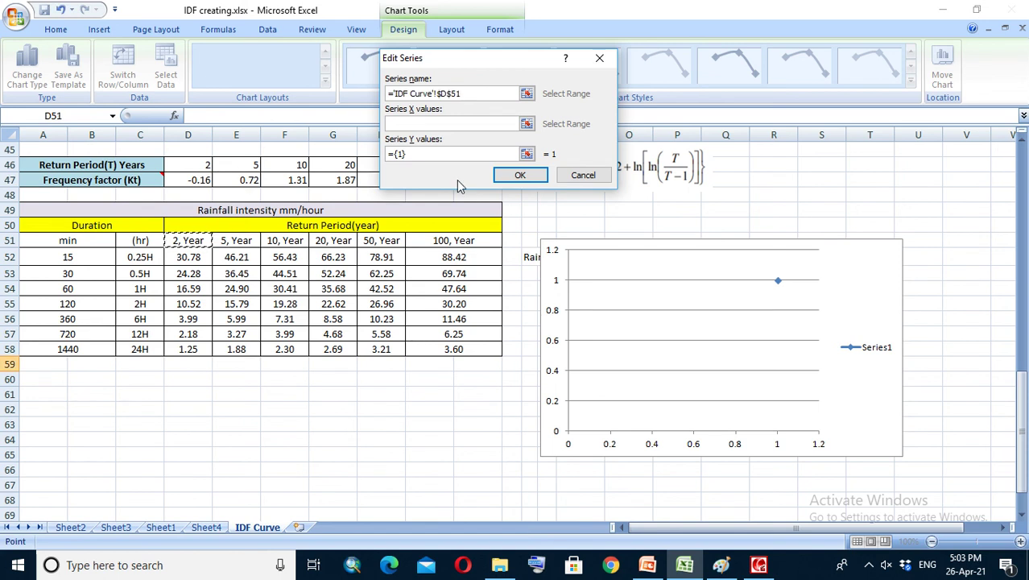
left_click(527, 125)
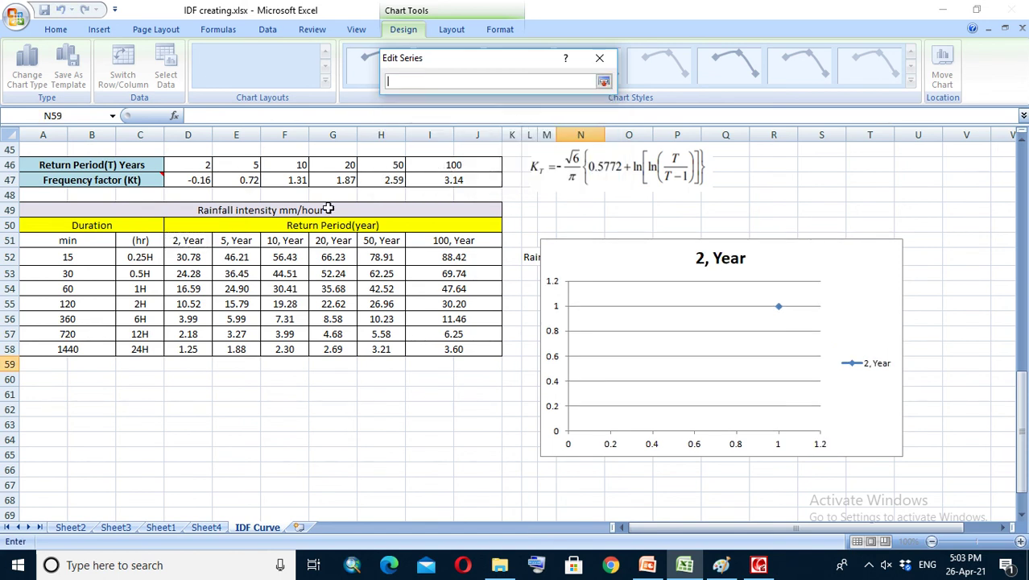
left_click_drag(76, 257, 88, 349)
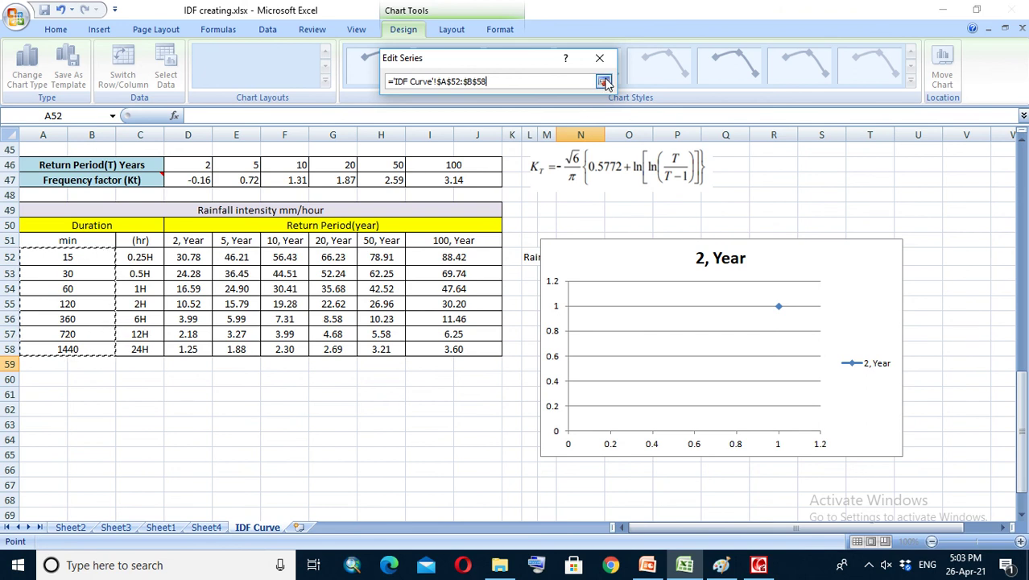
left_click(603, 82)
left_click(525, 153)
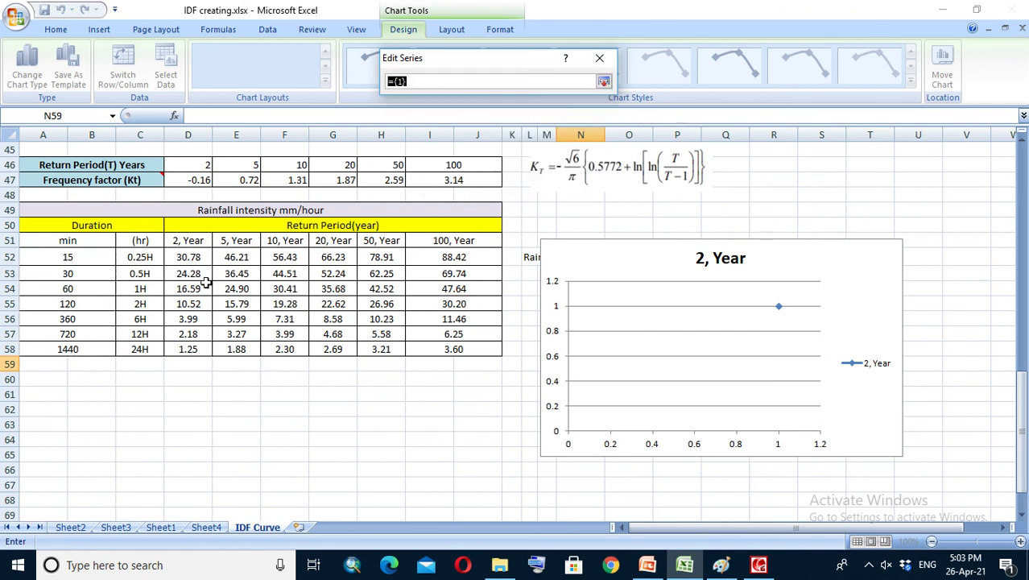
left_click_drag(185, 257, 191, 352)
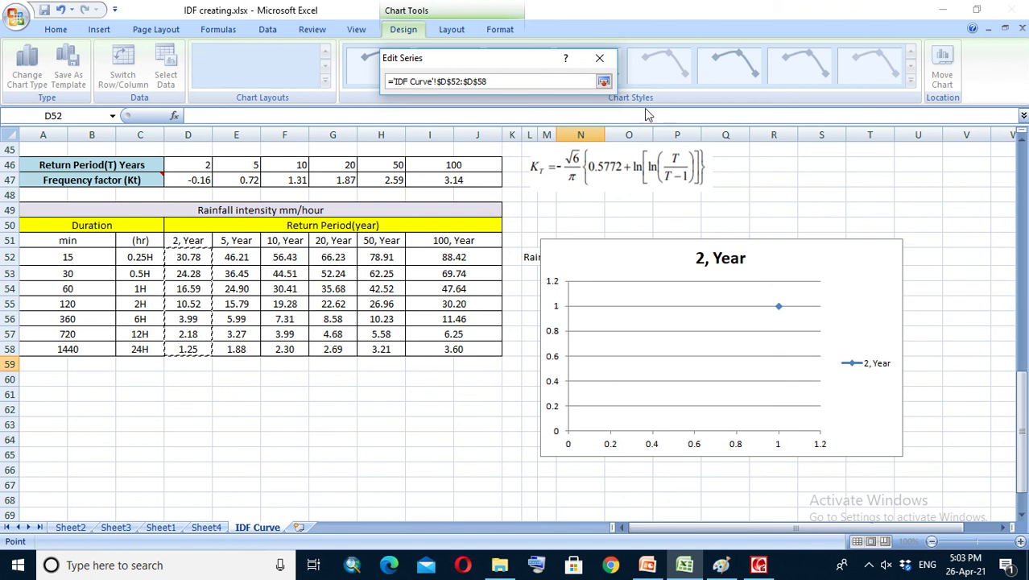
left_click(603, 81)
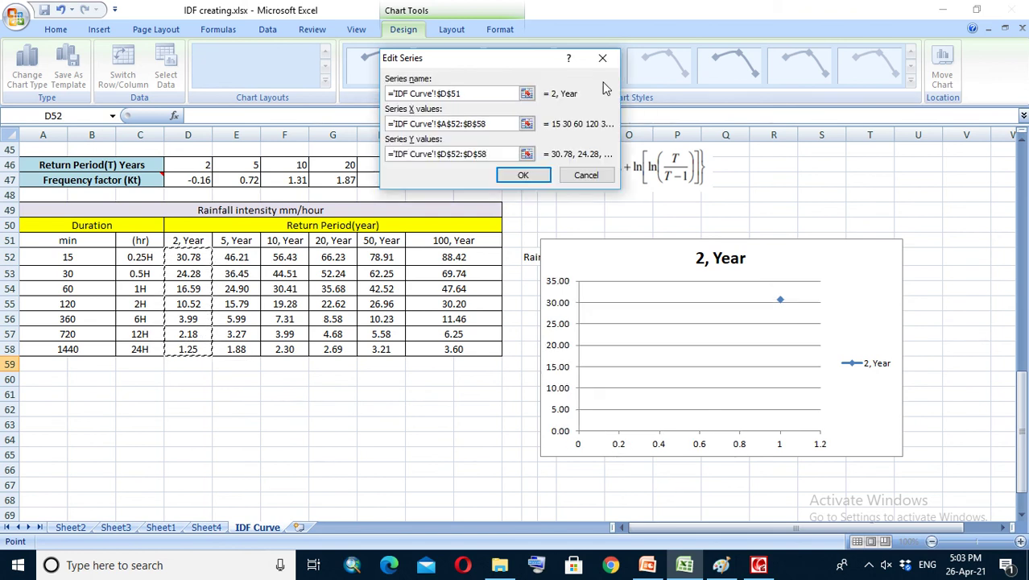
left_click(530, 174)
Step: Add a series named from E51 with X values A52:B58 and Y values E52:E58, and extend the plotted data through the 100, Year column
left_click(360, 117)
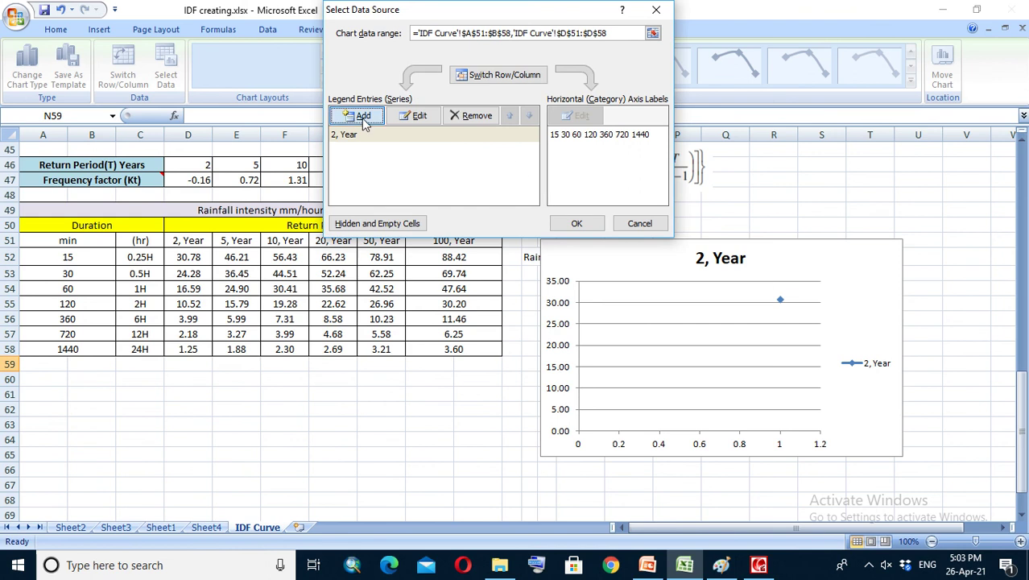
left_click(230, 242)
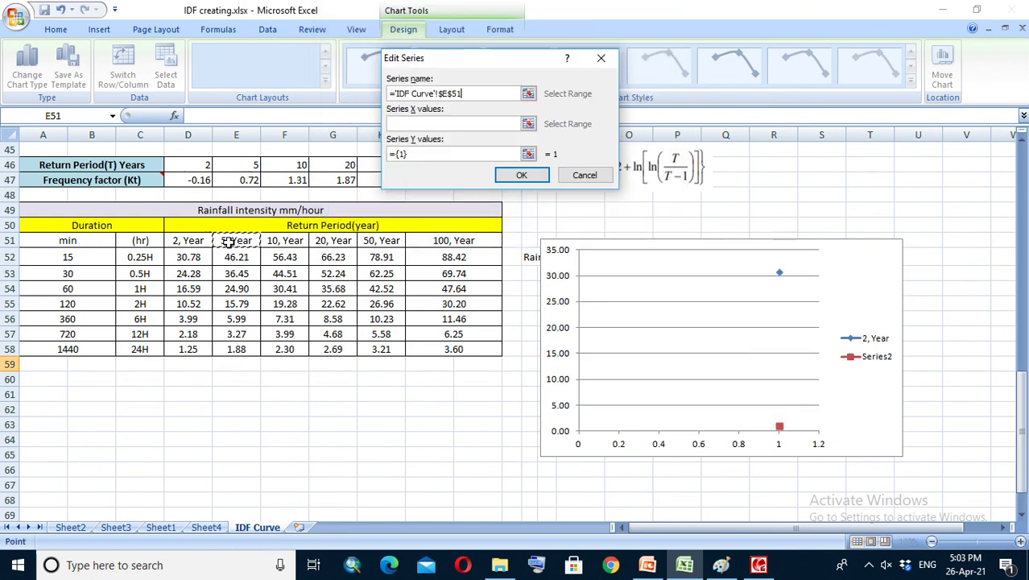
left_click(529, 124)
left_click_drag(86, 254, 87, 349)
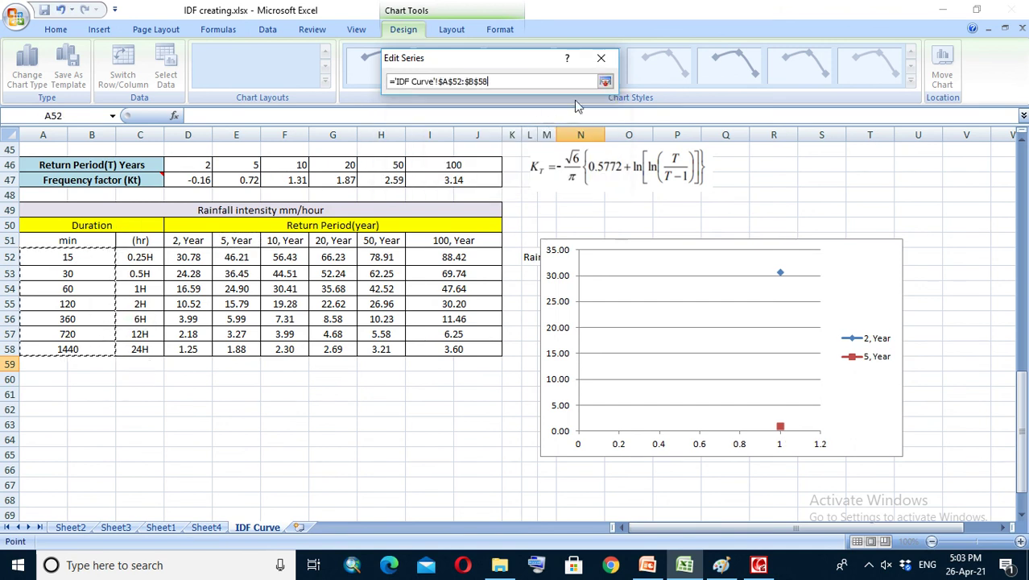
left_click(605, 82)
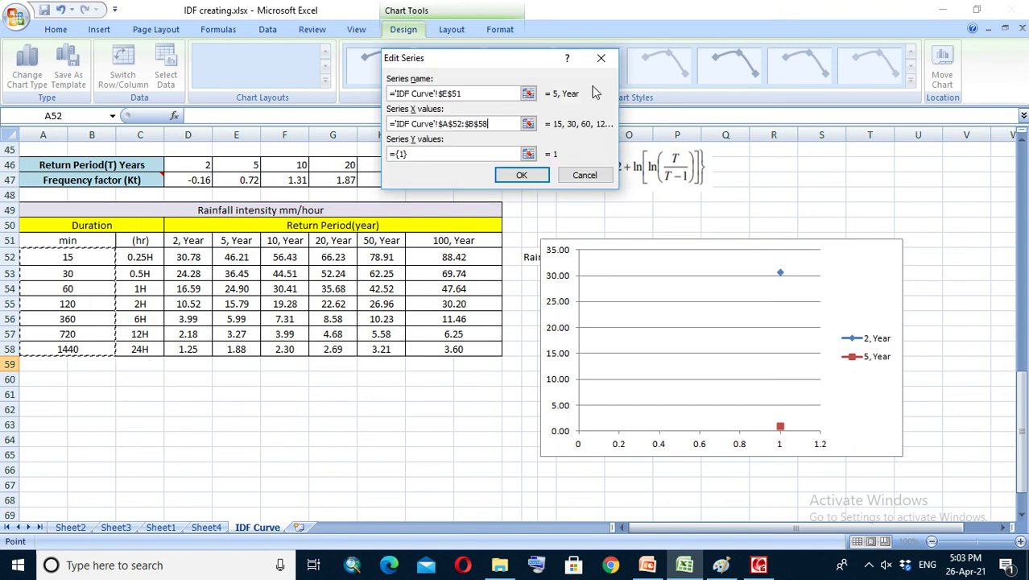
left_click(529, 154)
left_click_drag(231, 256, 233, 349)
left_click(604, 81)
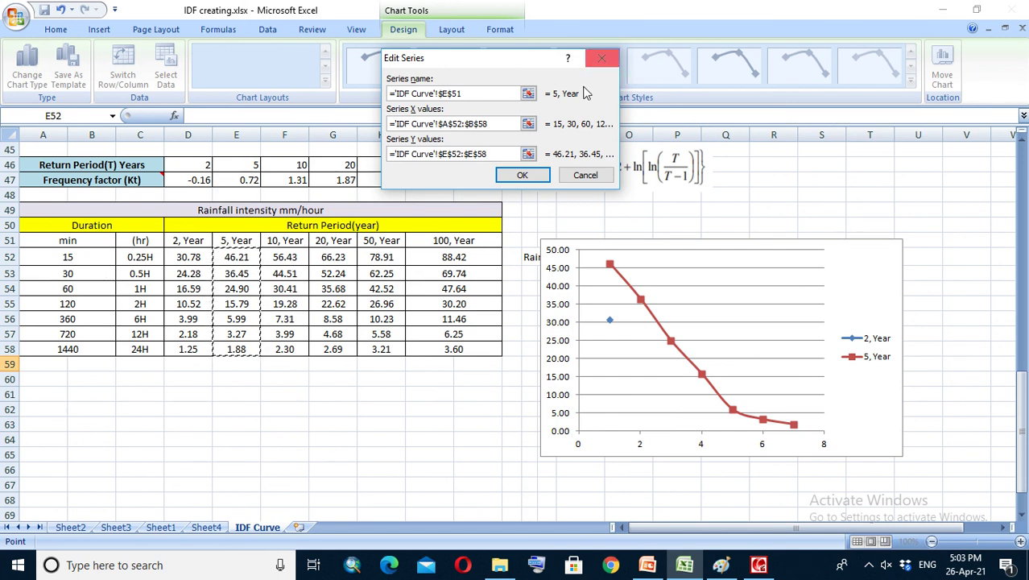
left_click(524, 176)
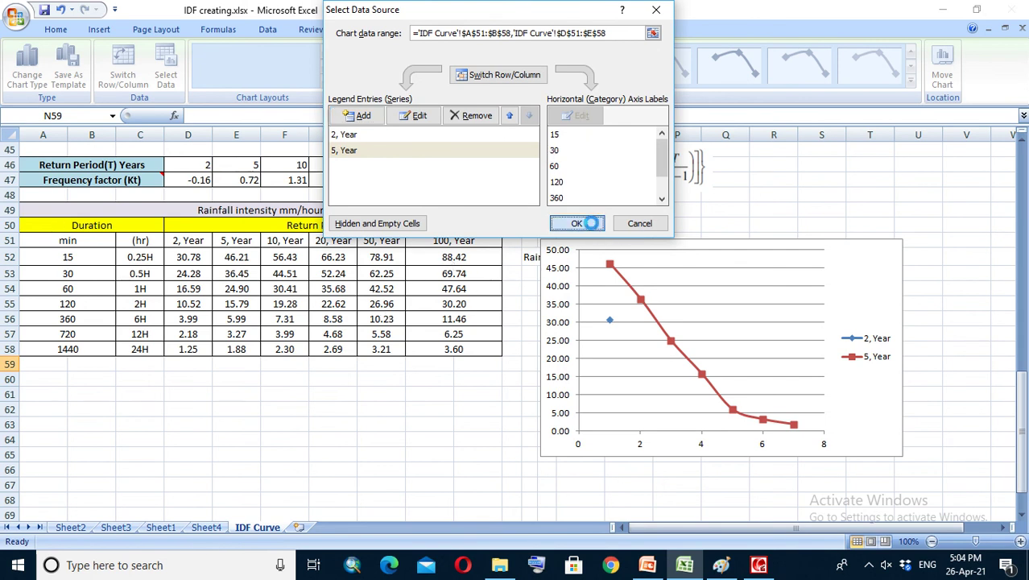
left_click(590, 226)
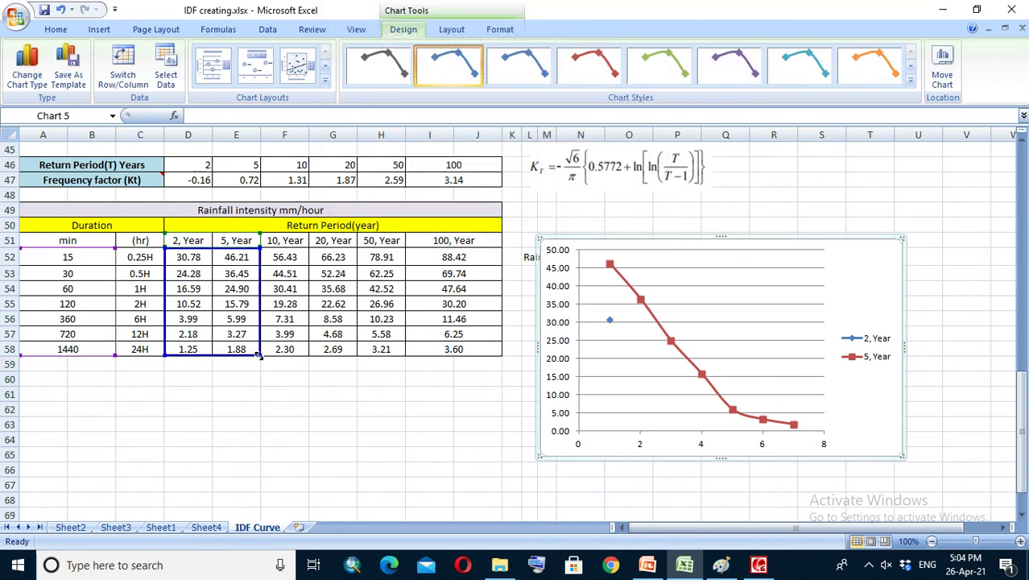
left_click_drag(258, 355, 486, 358)
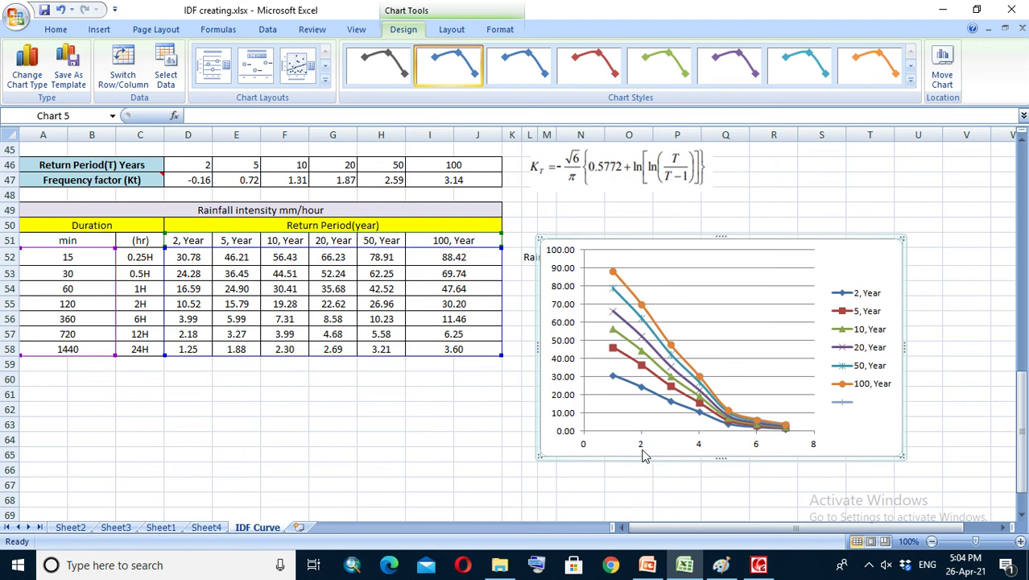
Step: Check the axis options of the chart's horizontal axis
left_click(643, 448)
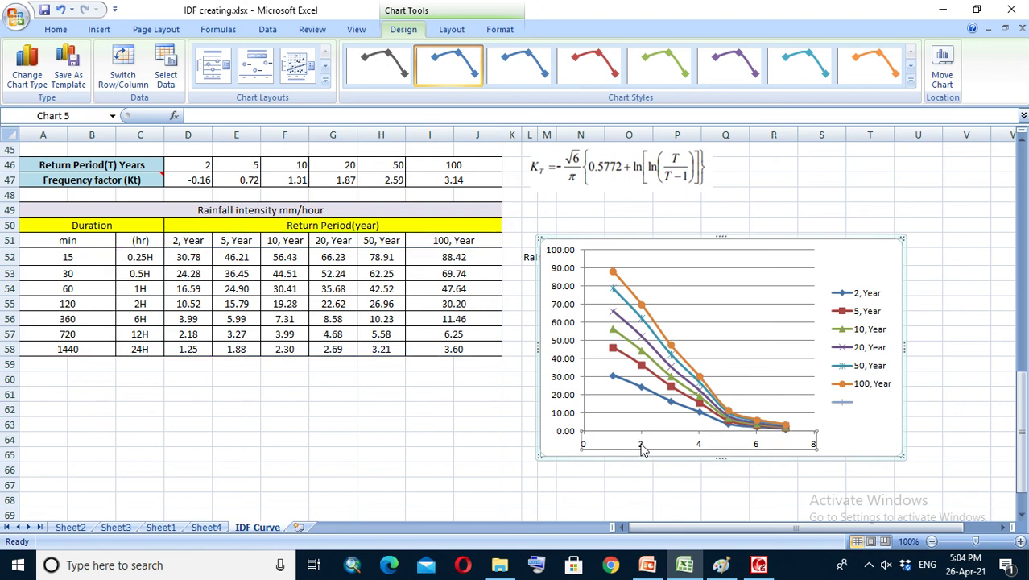
right_click(642, 448)
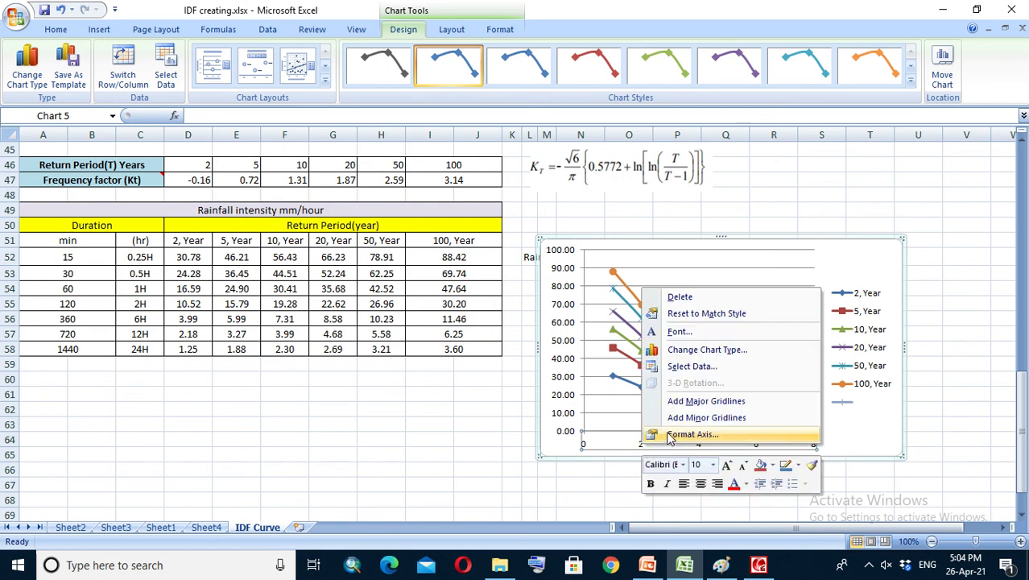
left_click(669, 435)
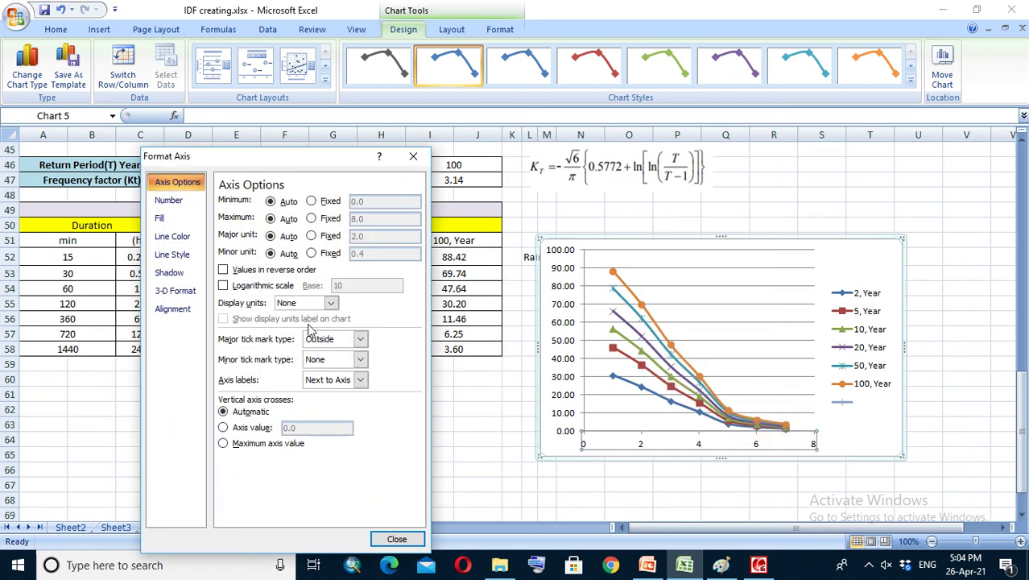
left_click(413, 160)
left_click(554, 342)
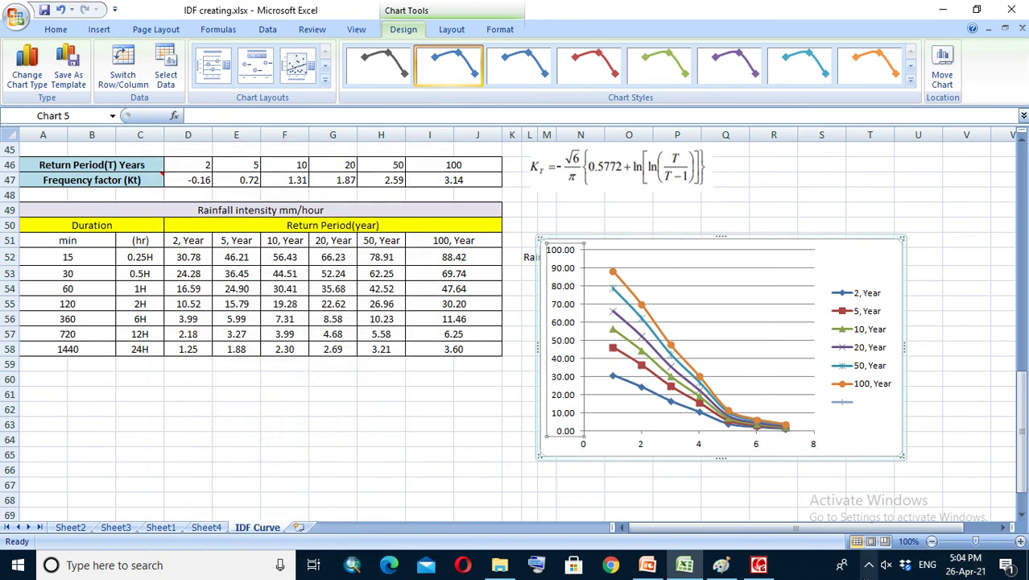
left_click(759, 565)
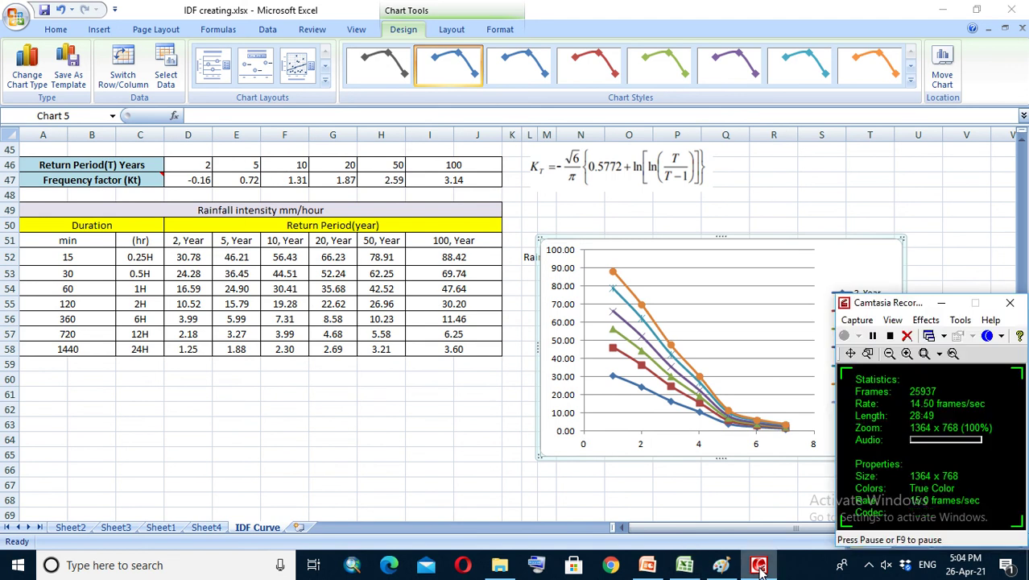
left_click(874, 336)
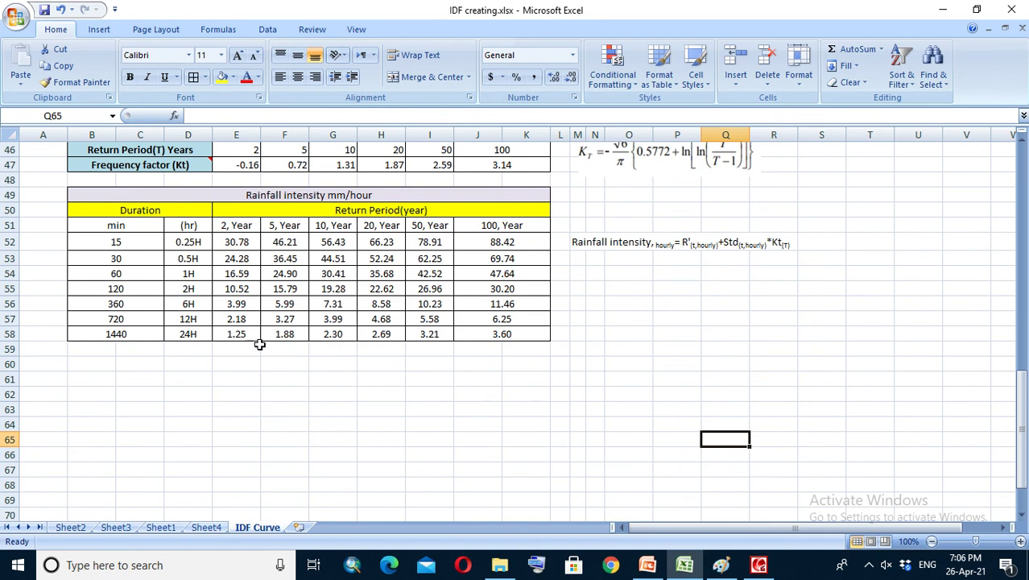
Step: Unmerge the minute duration cells B52:C58 so the values stay in column B
left_click_drag(143, 242, 145, 343)
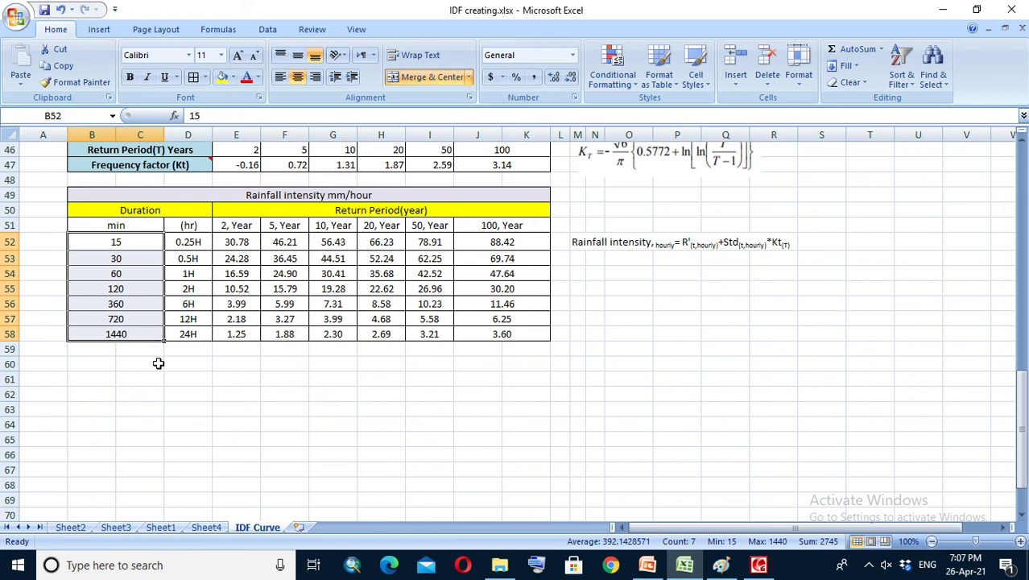
left_click(158, 363)
left_click_drag(131, 241, 120, 334)
left_click(394, 81)
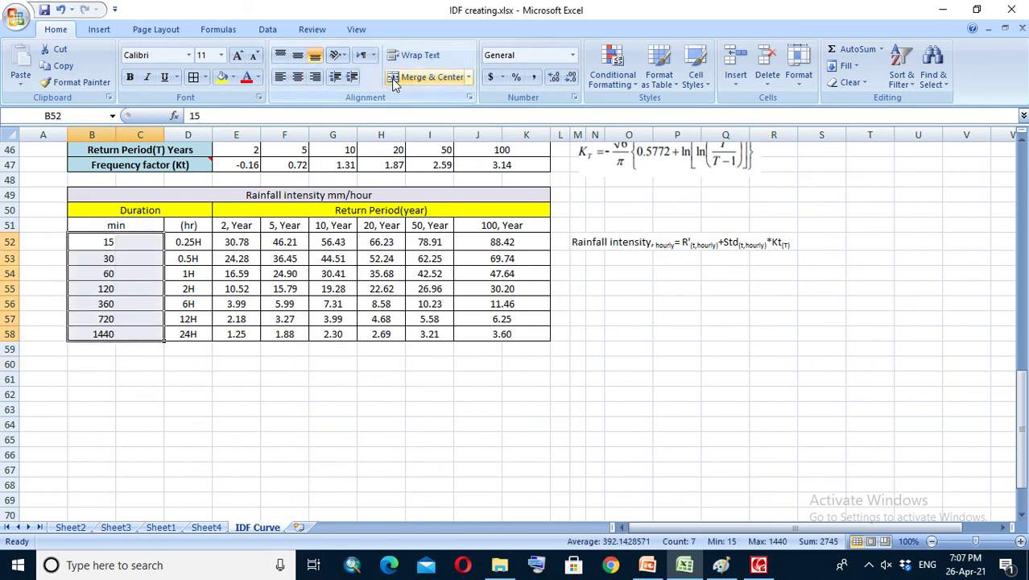
Step: Insert a blank X Y scatter chart with smooth lines and markers from empty cell G63 and move it away from most of the intensity table
left_click(353, 410)
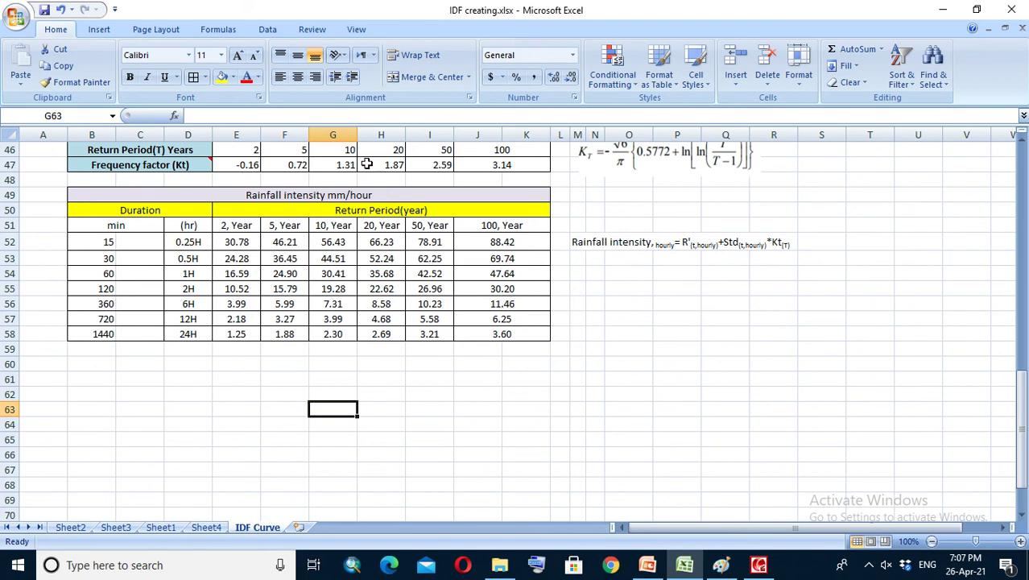
left_click(99, 29)
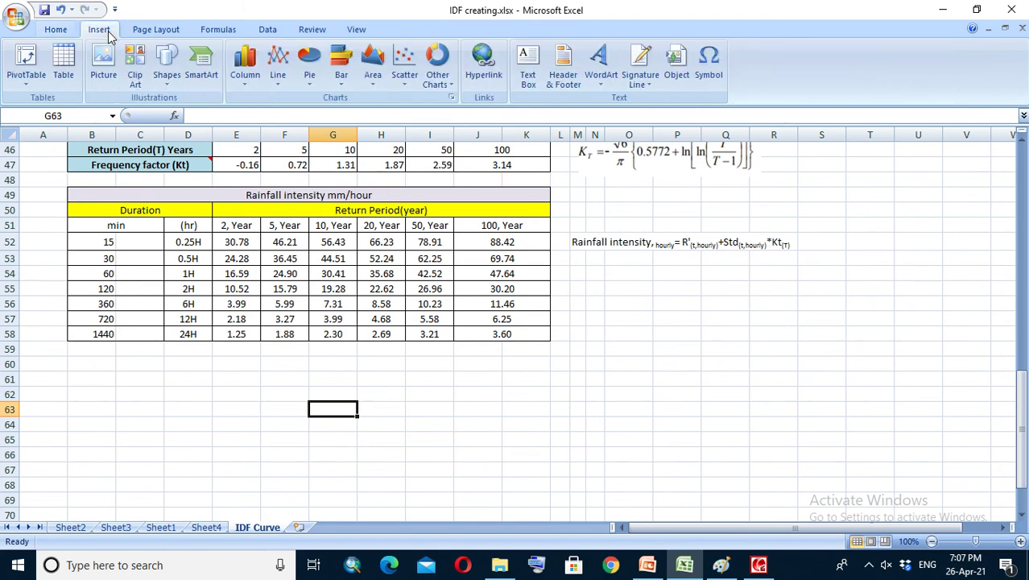
left_click(279, 81)
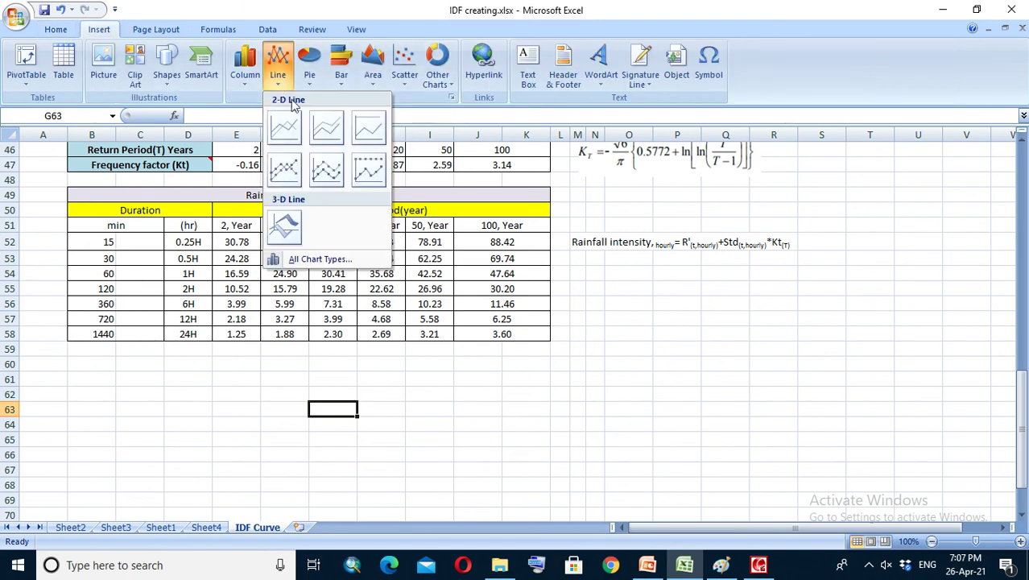
left_click(320, 259)
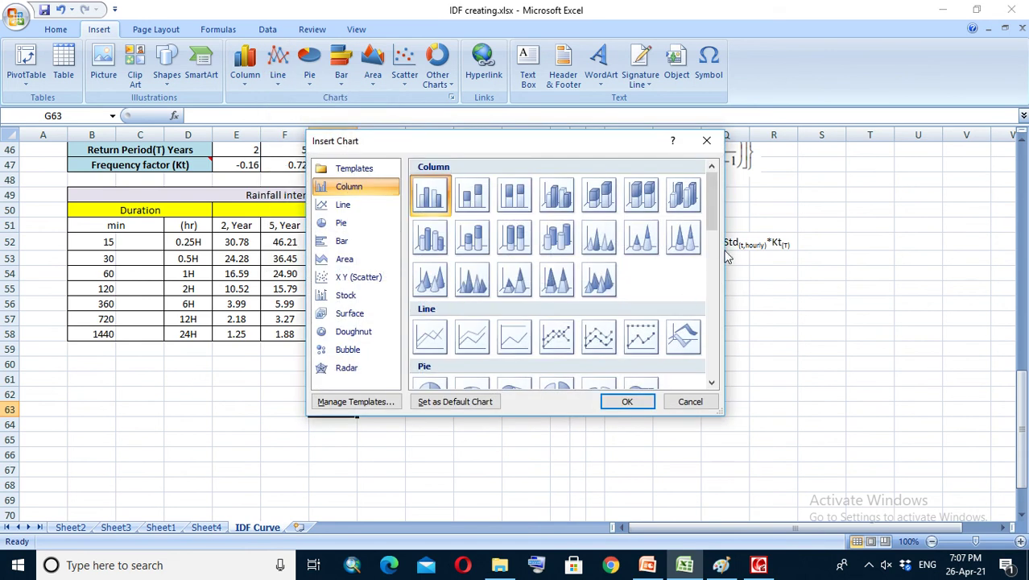
left_click_drag(713, 218, 722, 321)
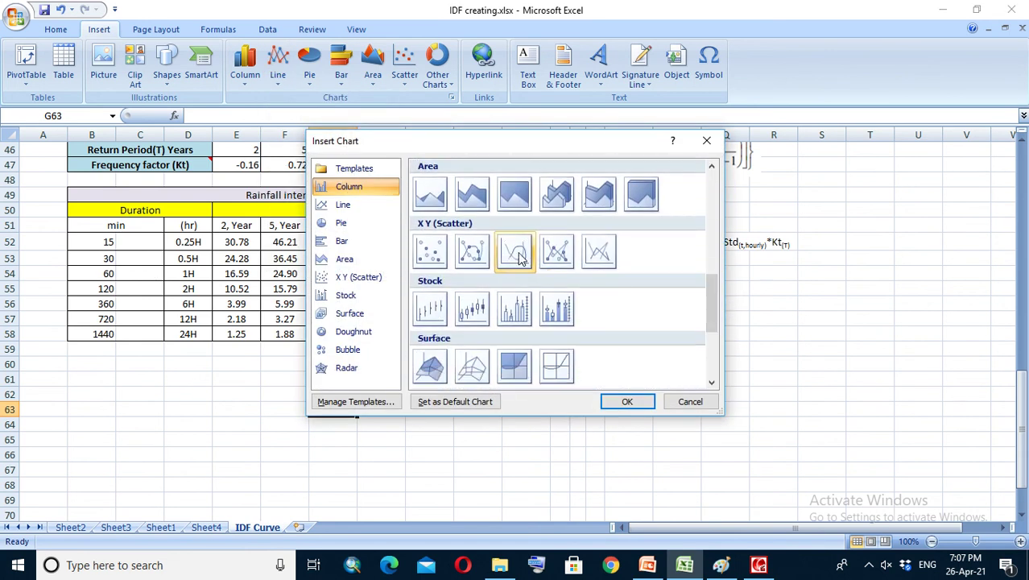
left_click(473, 253)
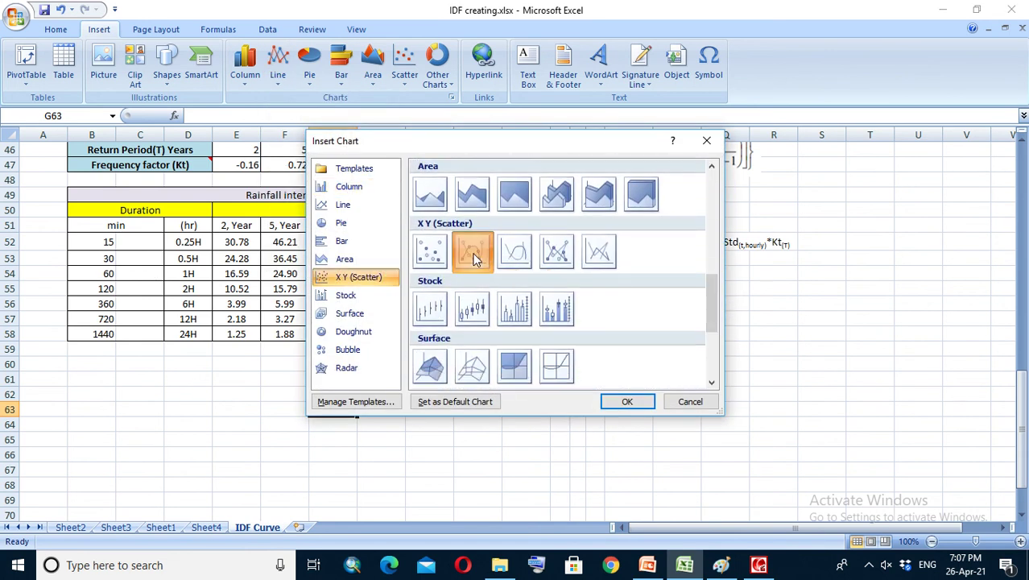
left_click(630, 403)
left_click_drag(544, 234, 657, 278)
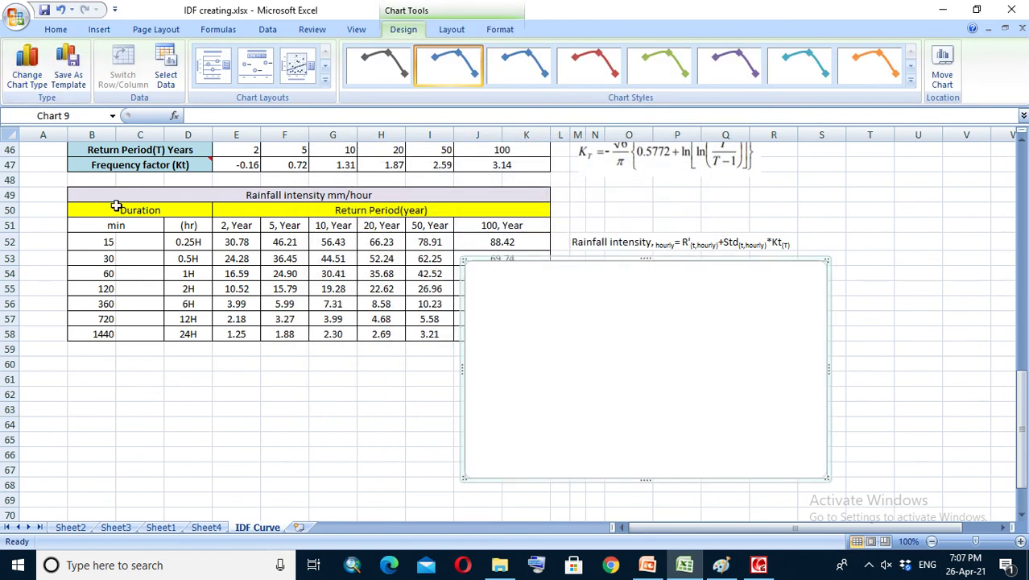
Step: Add a series to the blank chart, named from E51, with X values B52:B58 and Y values E52:E58
left_click(165, 69)
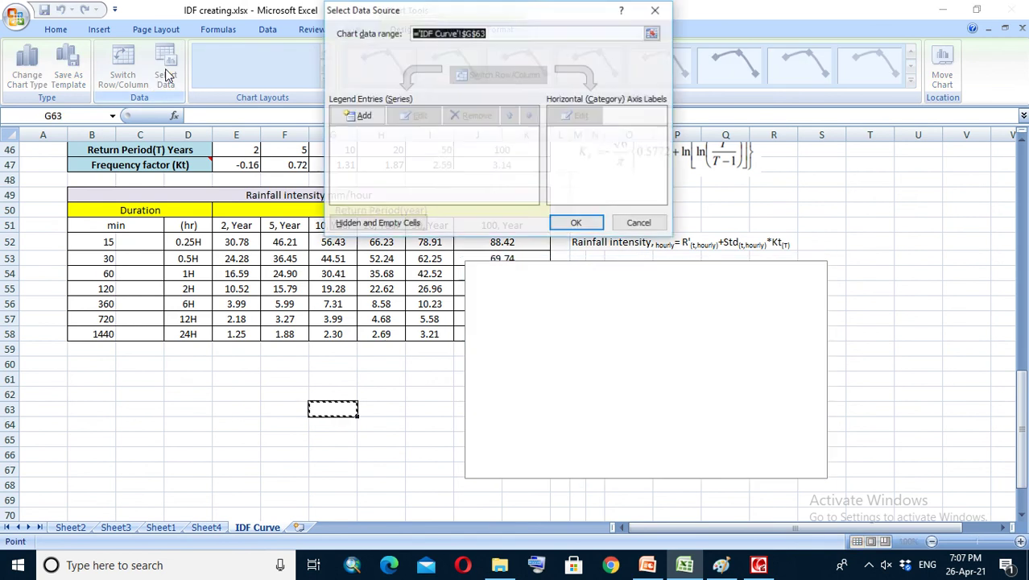
left_click(362, 117)
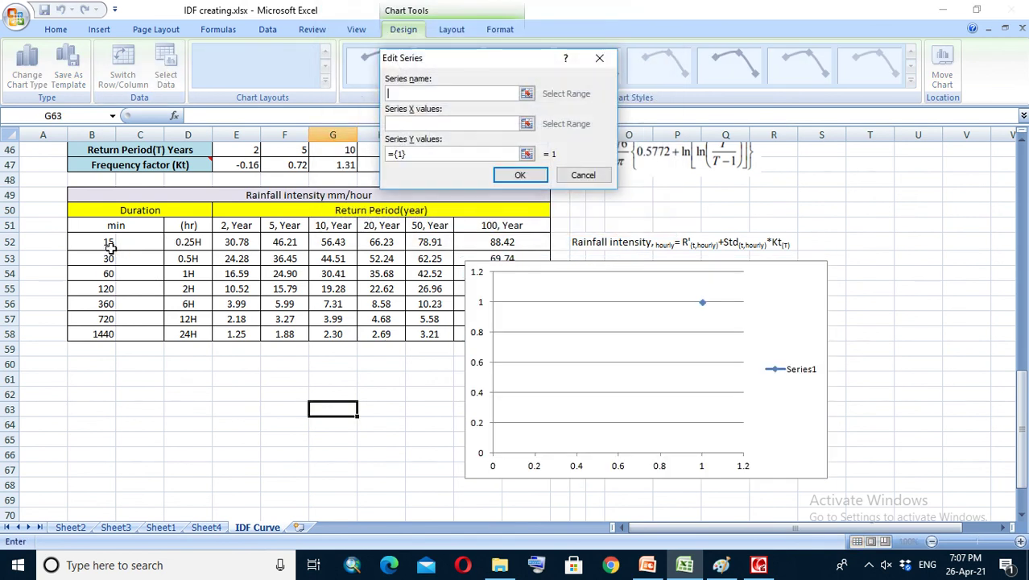
left_click(240, 227)
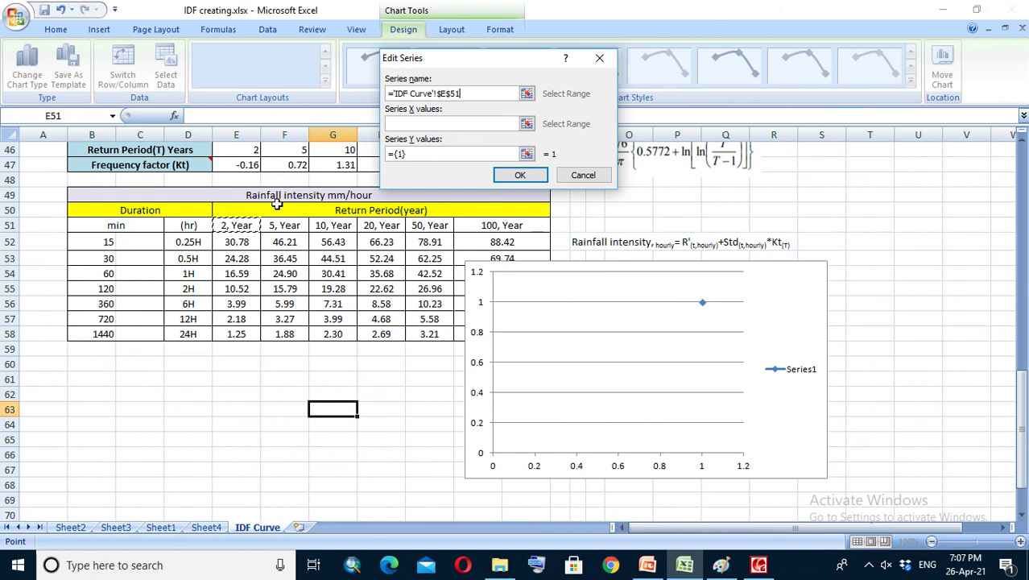
left_click(527, 123)
left_click_drag(88, 242, 92, 330)
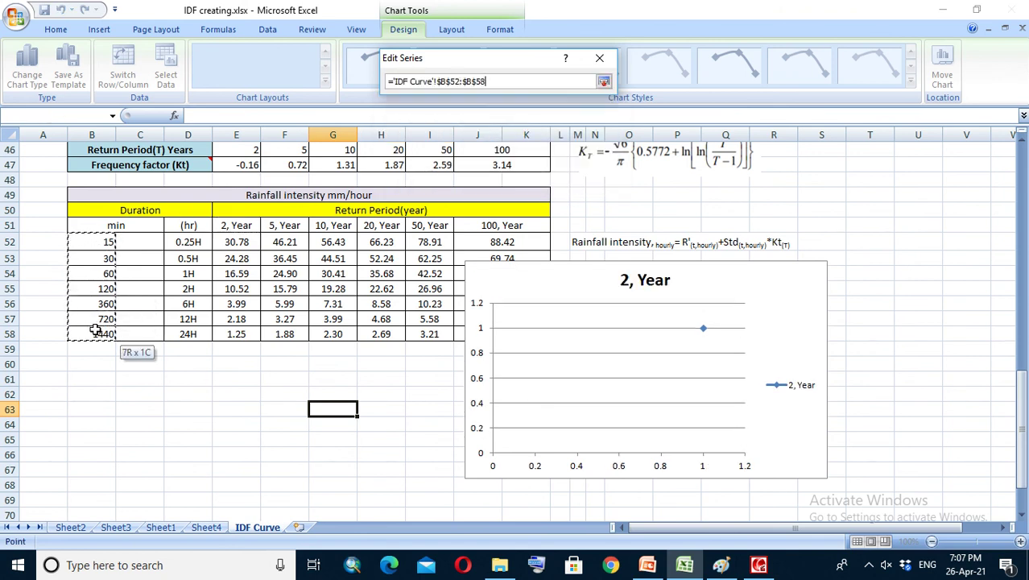
left_click(604, 81)
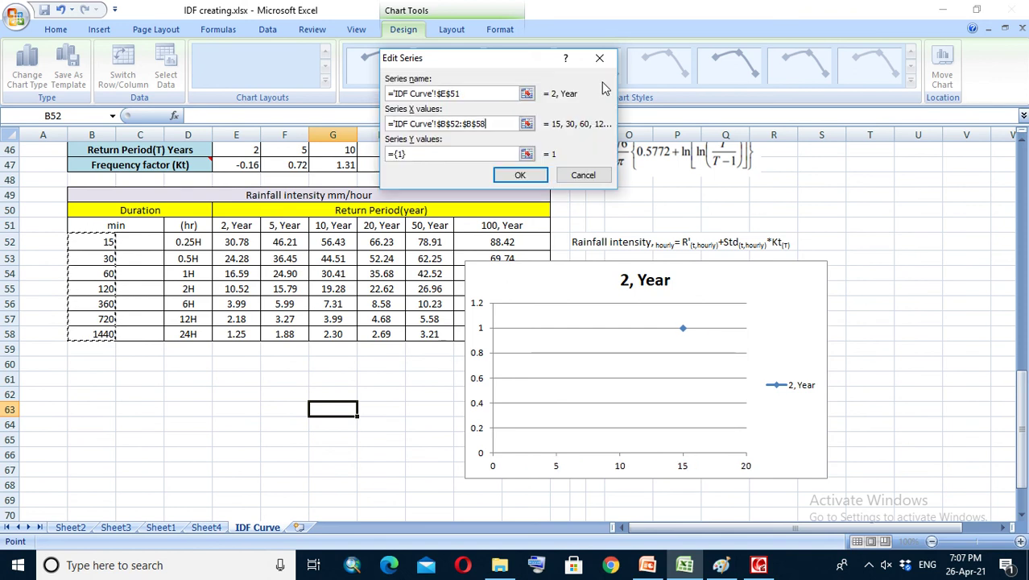
left_click(527, 153)
left_click_drag(236, 243, 240, 332)
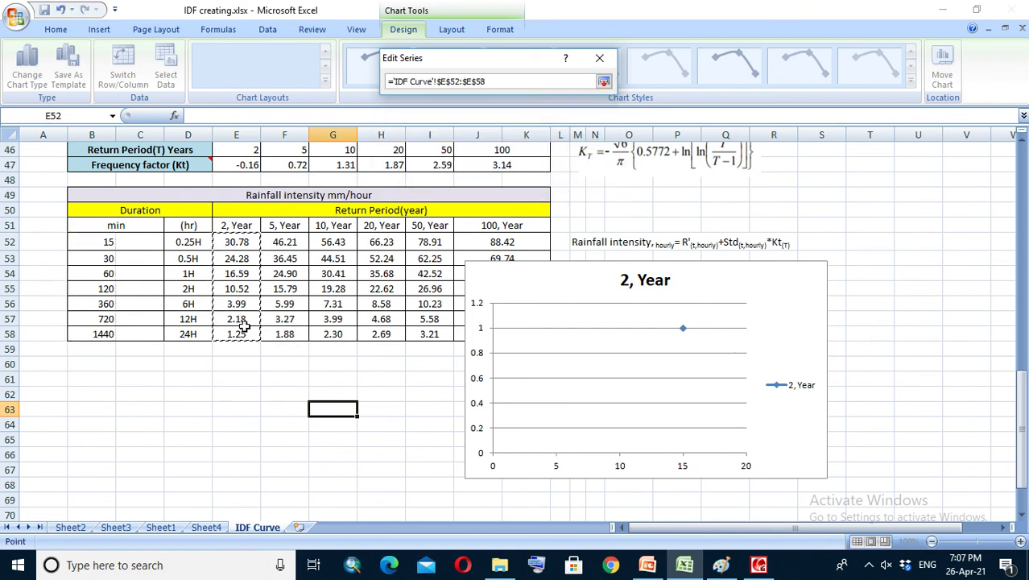
left_click(604, 82)
left_click(529, 175)
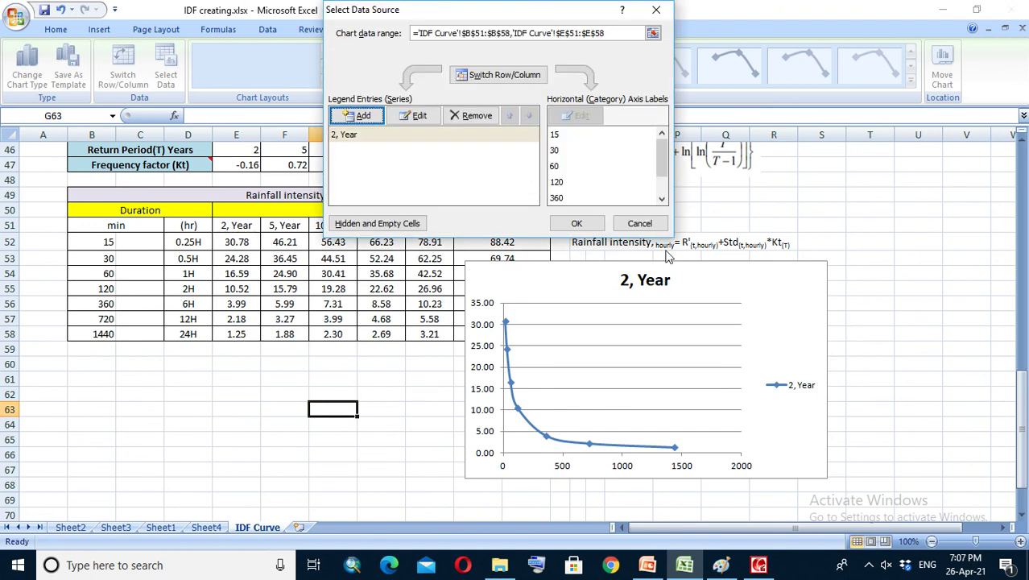
left_click(577, 225)
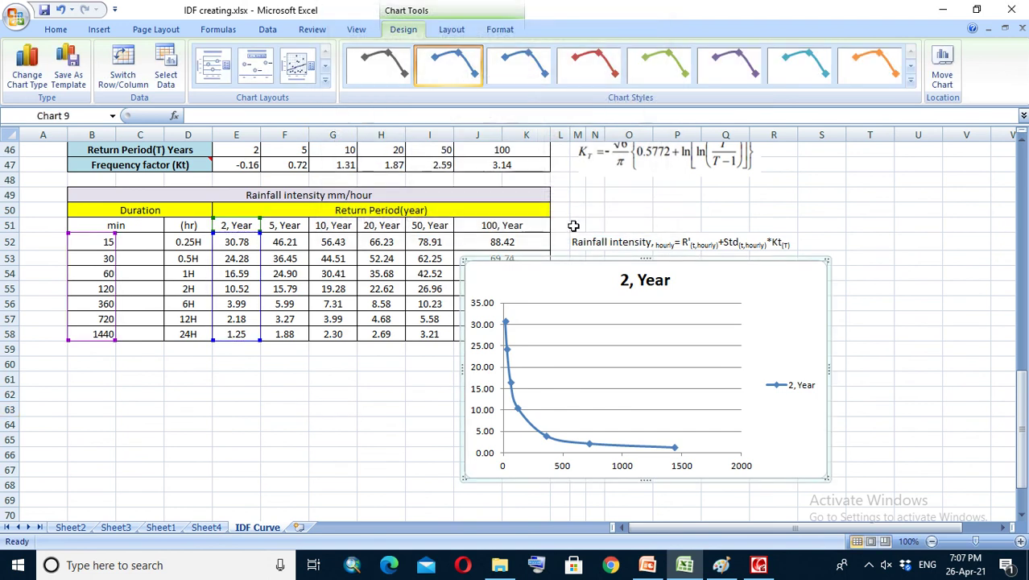
Step: Extend the plotted data through the 100, Year column and move the chart clear of the intensity values
left_click_drag(258, 339, 530, 350)
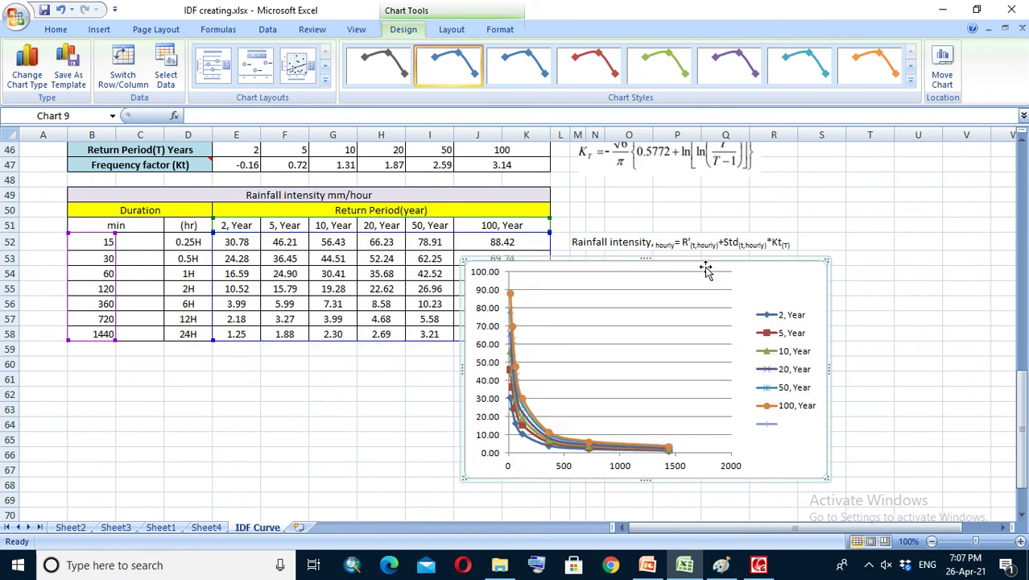
left_click_drag(707, 263, 790, 201)
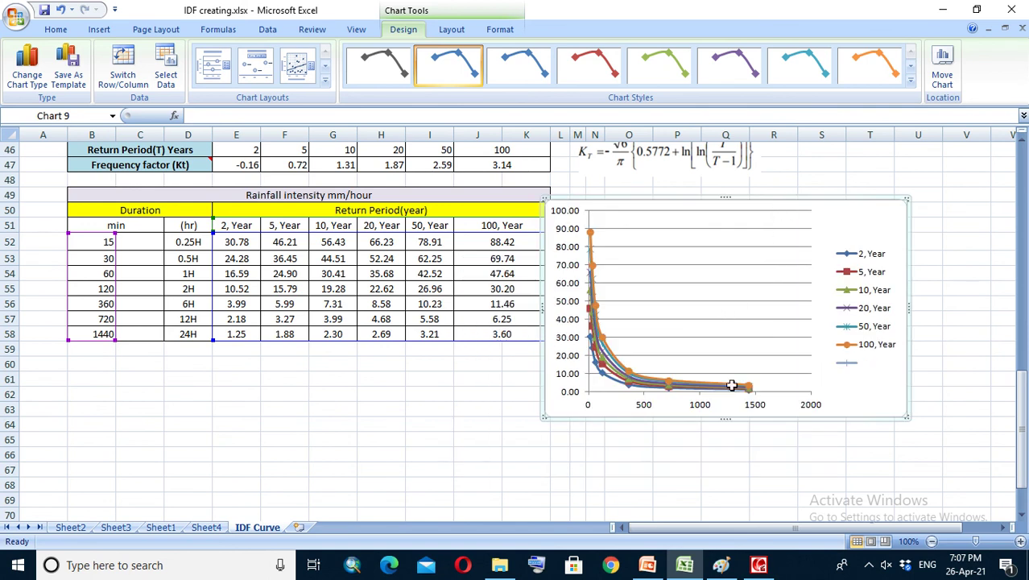
left_click(733, 451)
Step: Set the chart's horizontal axis to a logarithmic scale with base 10
left_click(648, 410)
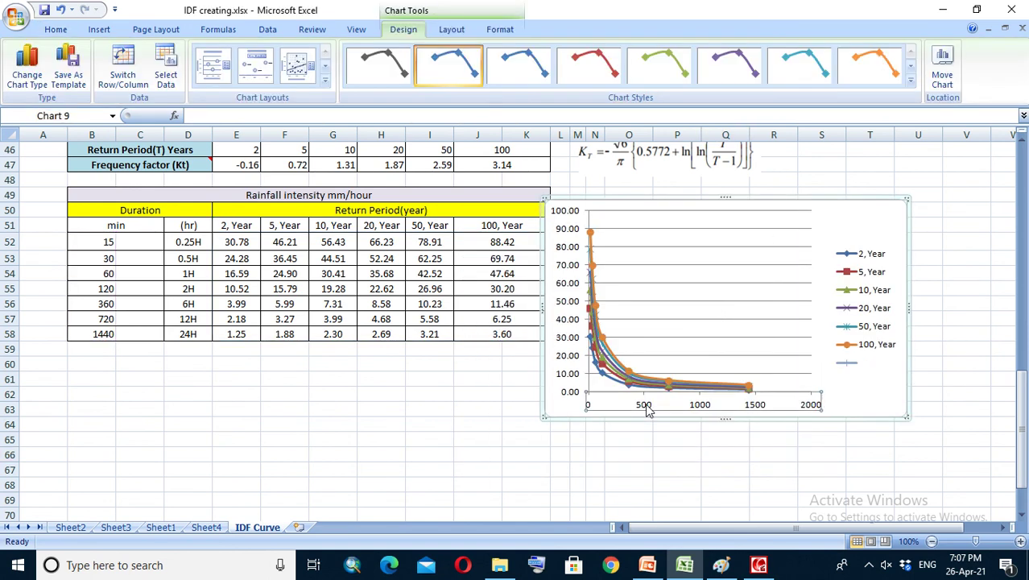
right_click(649, 410)
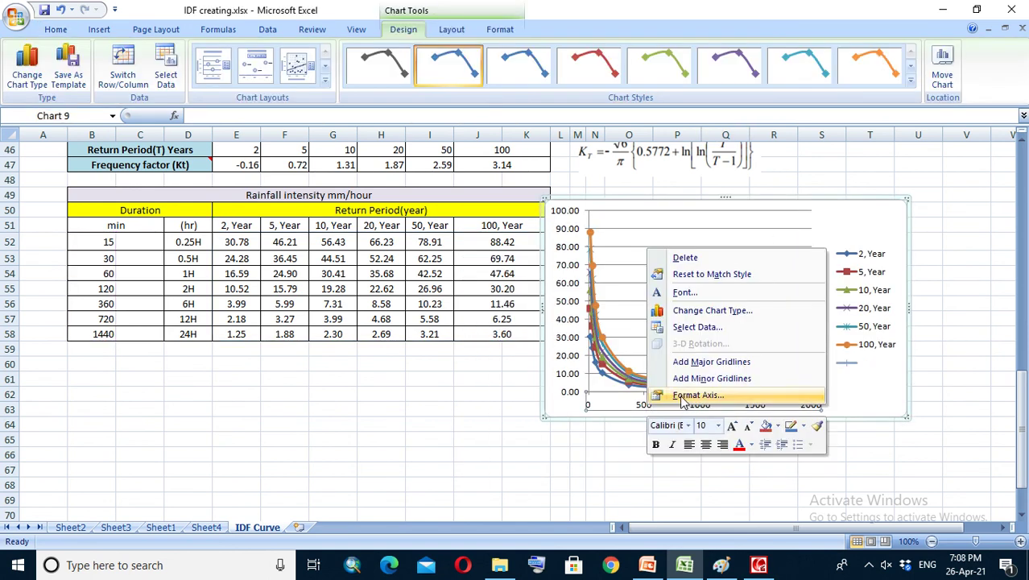
left_click(637, 411)
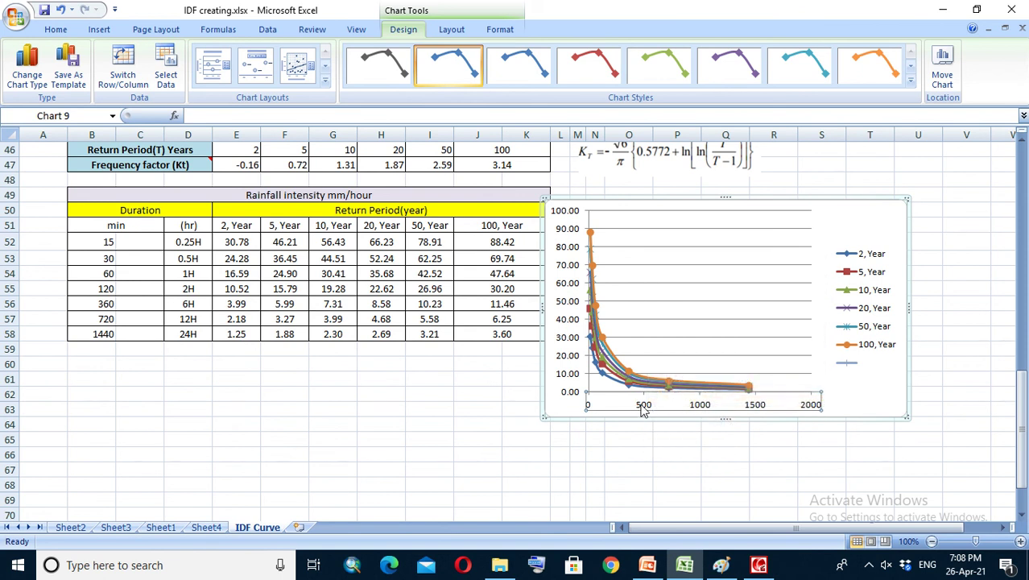
right_click(645, 411)
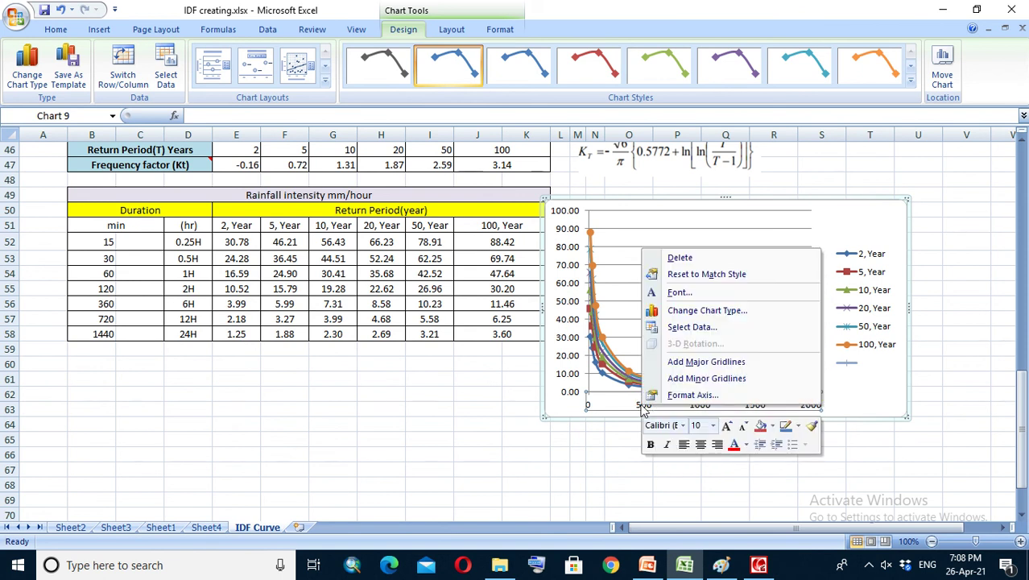
left_click(687, 394)
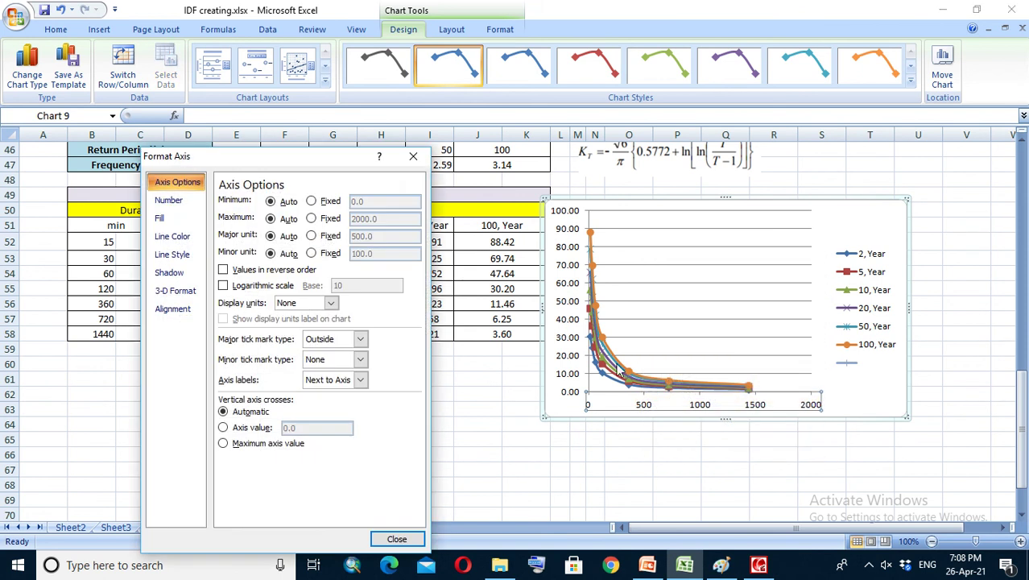
left_click(223, 287)
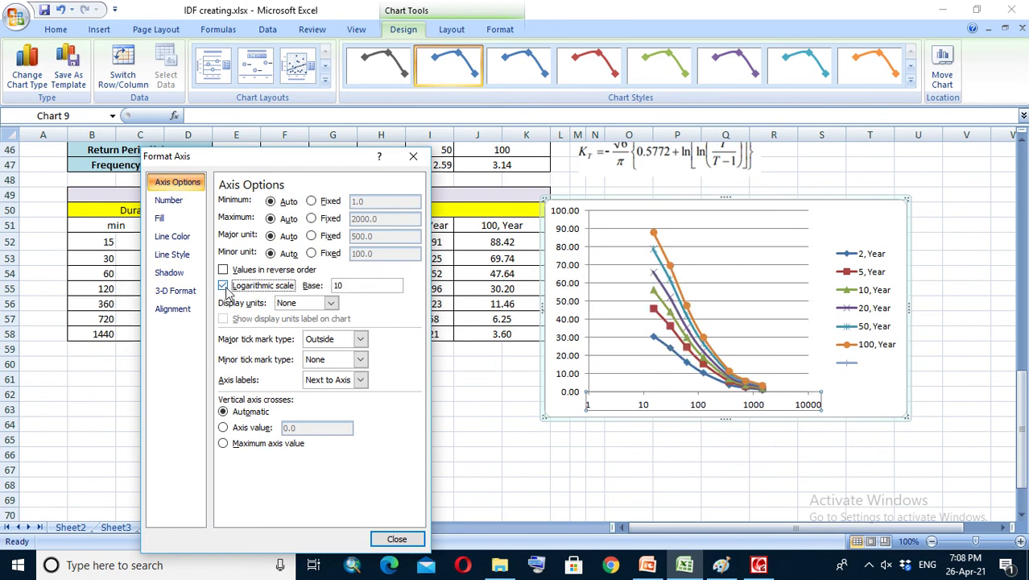
left_click(403, 542)
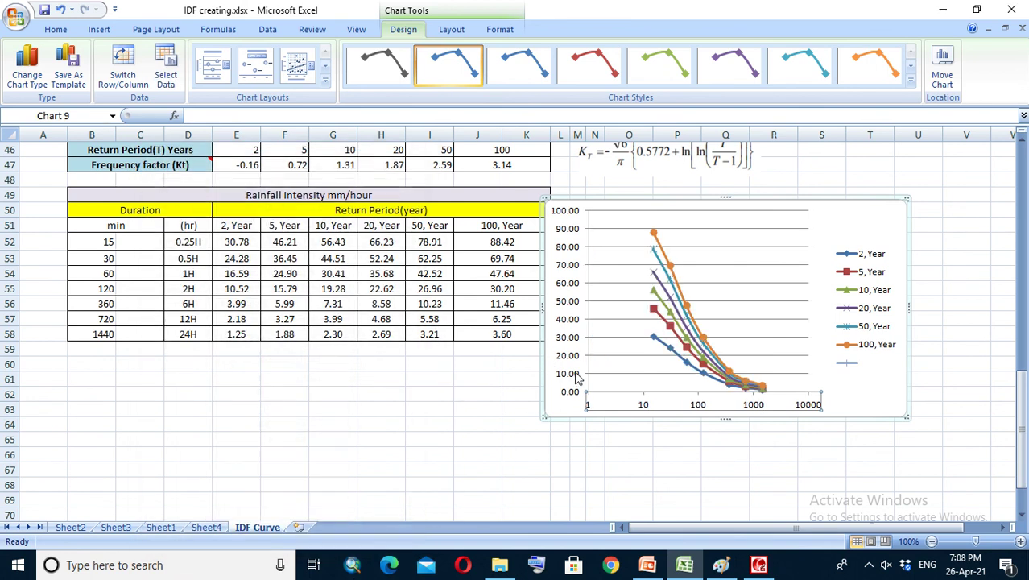
Step: Set the chart's vertical axis to a logarithmic scale with base 10
right_click(577, 375)
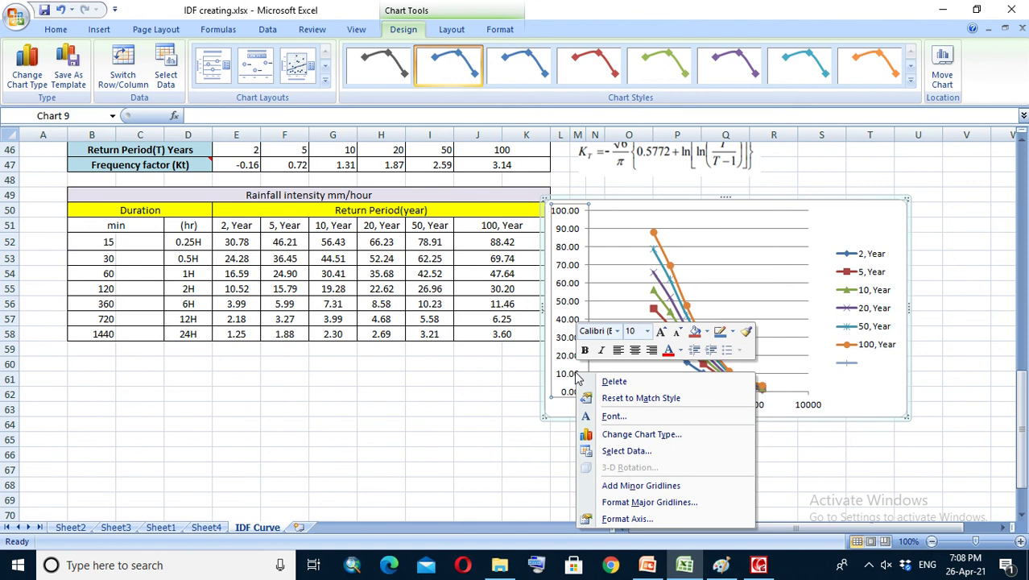
left_click(628, 519)
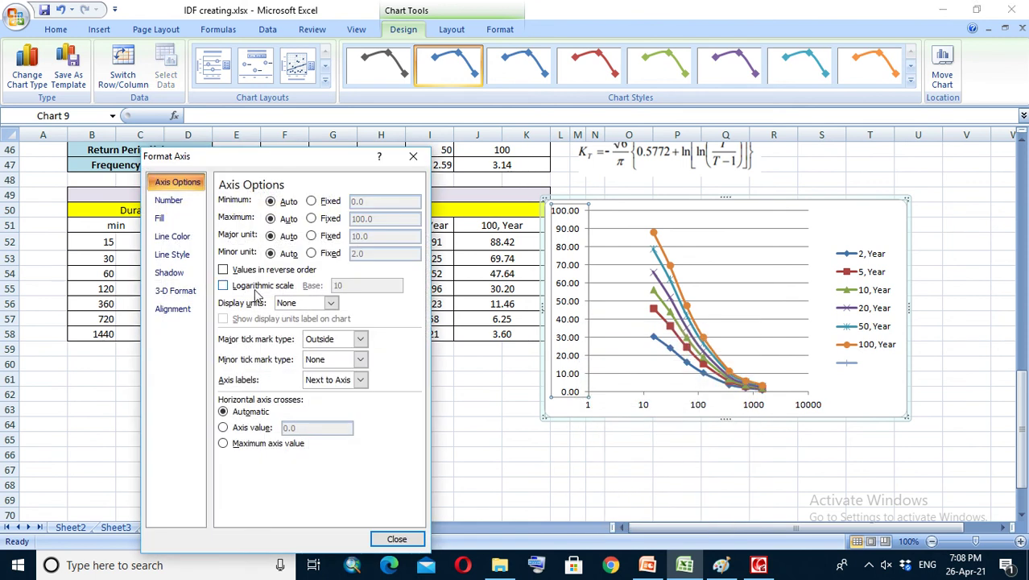
left_click(223, 286)
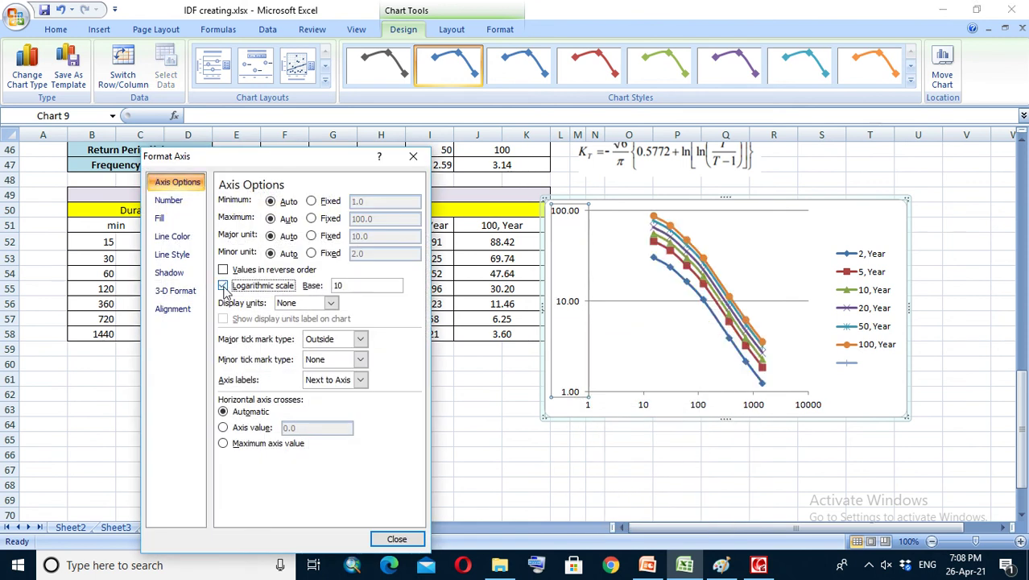
left_click(397, 539)
left_click(650, 470)
Step: Move the chart below the intensity table and apply the layout with axis titles, legend and major and minor gridlines on both axes
left_click(593, 330)
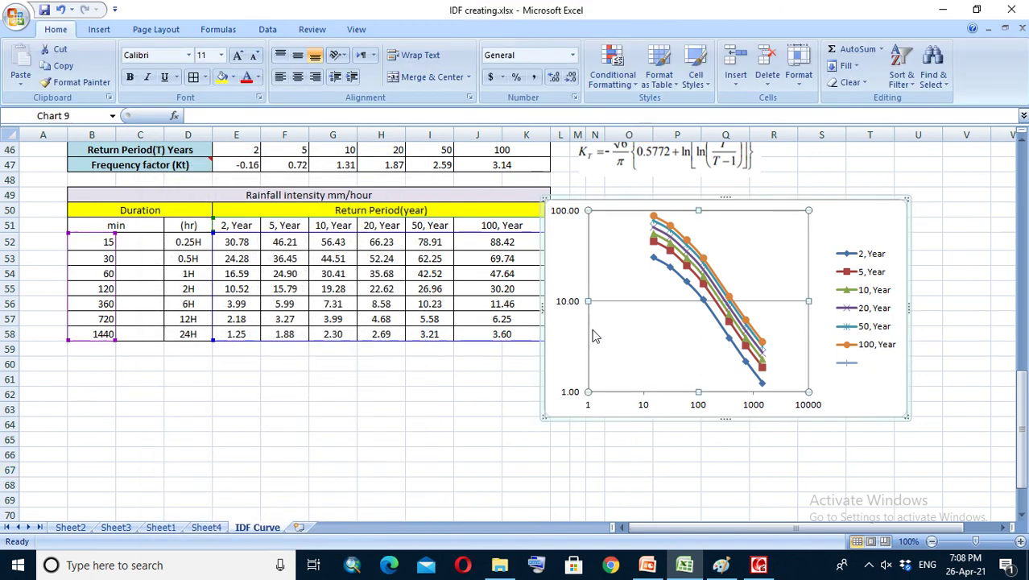
scroll(593, 330, "down", 3)
left_click_drag(552, 211, 443, 401)
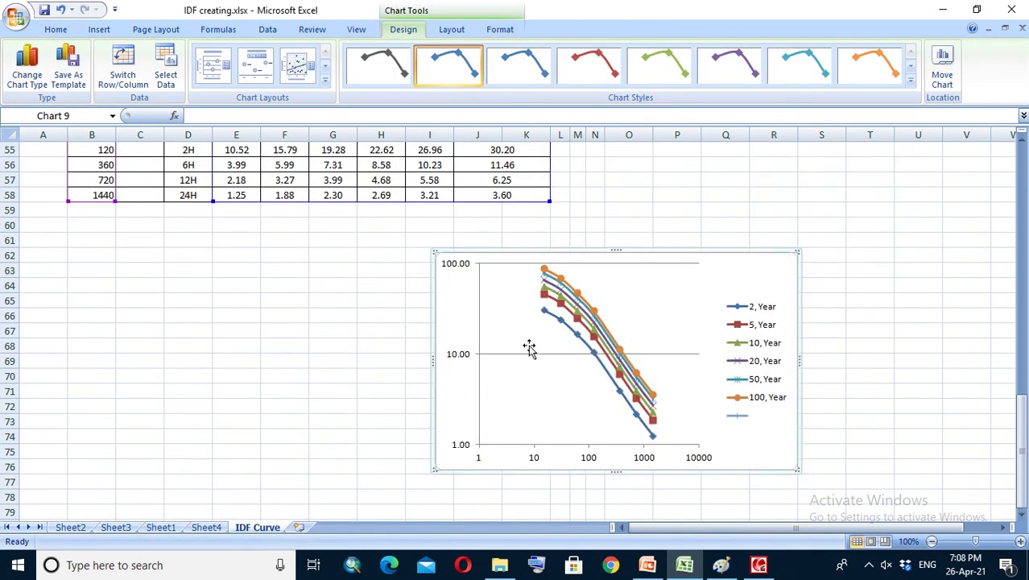
left_click(324, 81)
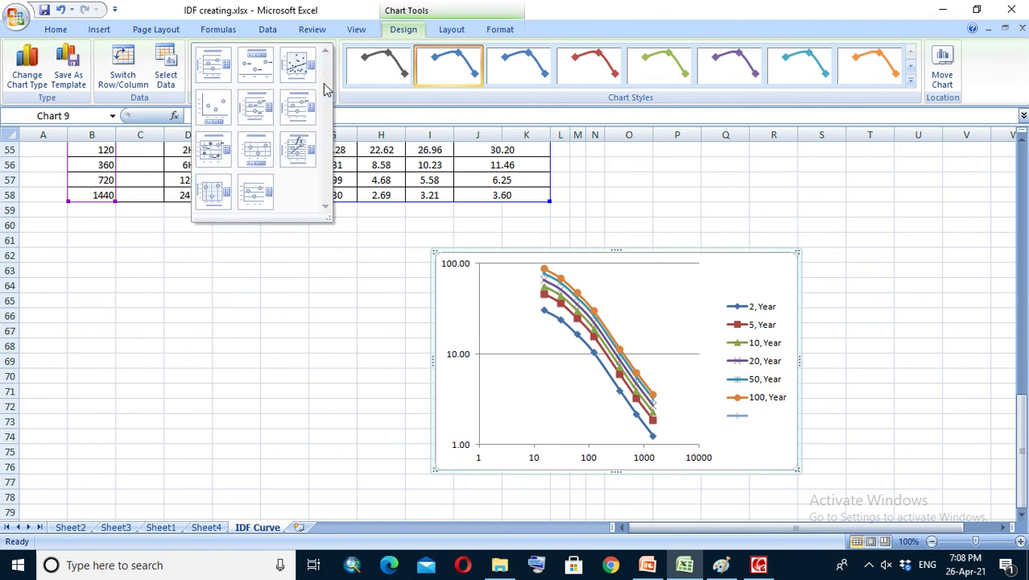
left_click(207, 192)
left_click(851, 332)
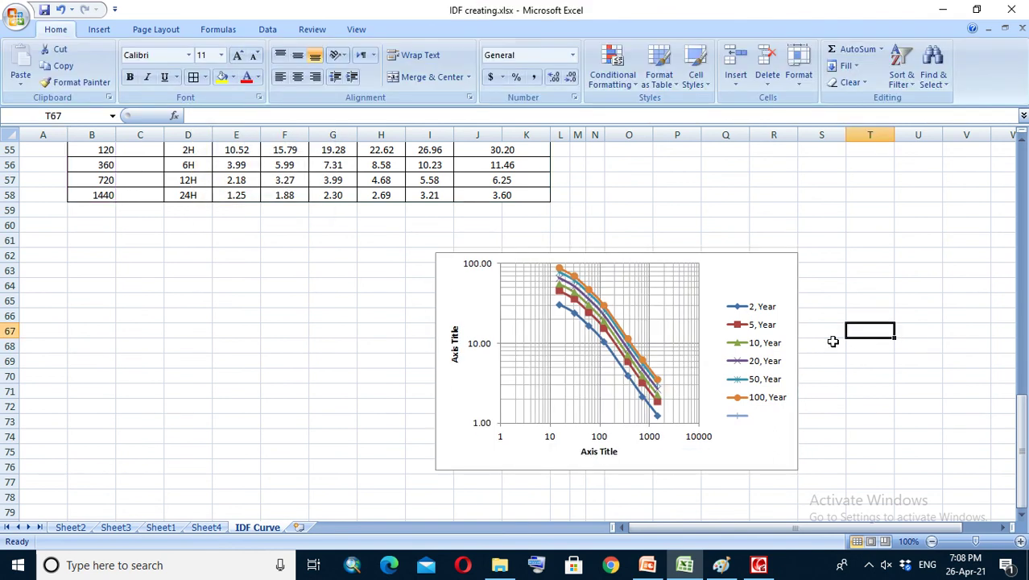
Step: Reposition the chart in the empty area below the table and enlarge it to span about columns E to S, rows 62 to 84
left_click_drag(441, 281, 356, 269)
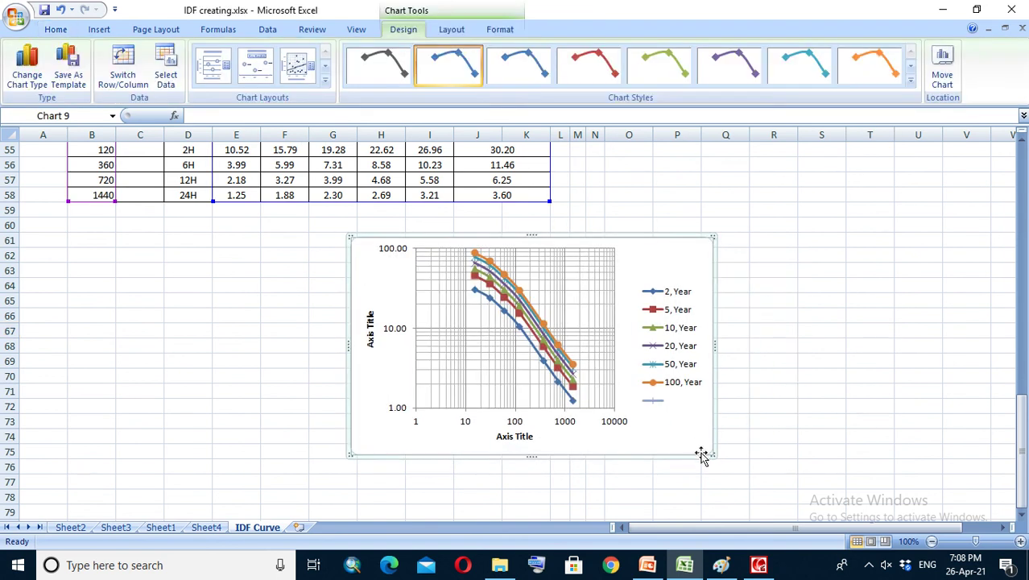
left_click_drag(712, 455, 890, 512)
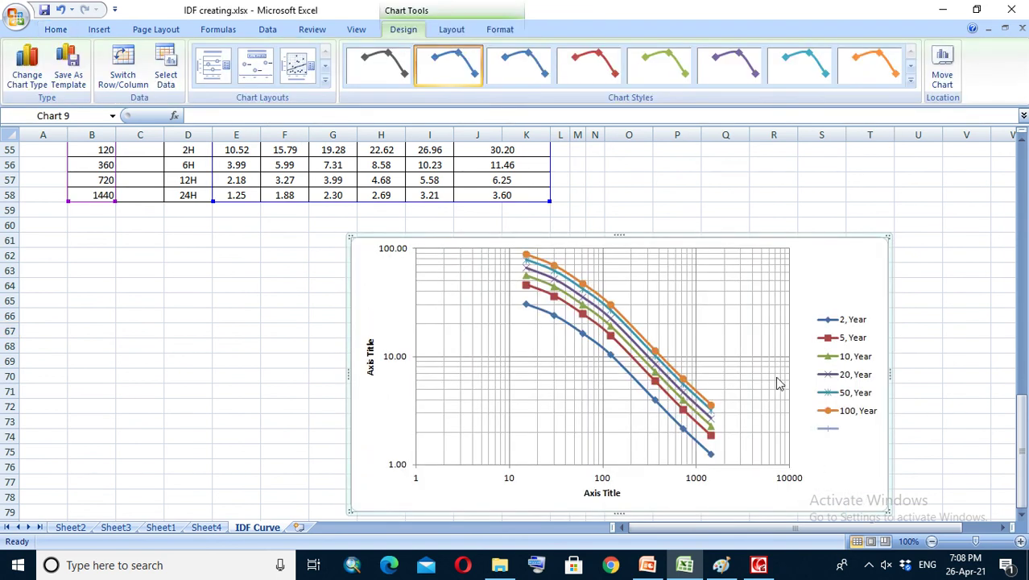
scroll(777, 364, "down", 2)
scroll(776, 364, "up", 2)
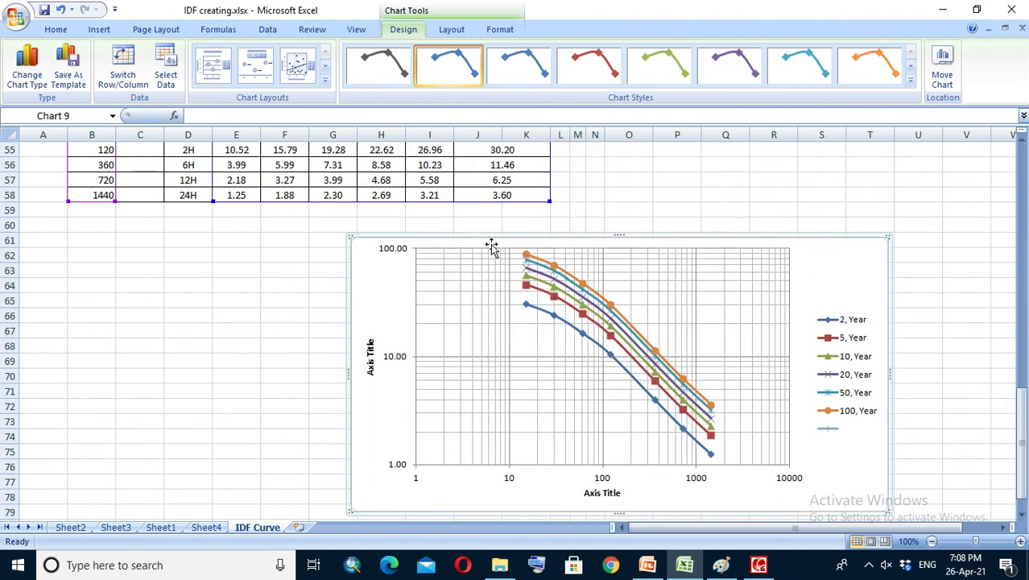
scroll(488, 229, "down", 2)
left_click(219, 285)
left_click_drag(363, 211, 223, 230)
left_click_drag(744, 445, 839, 495)
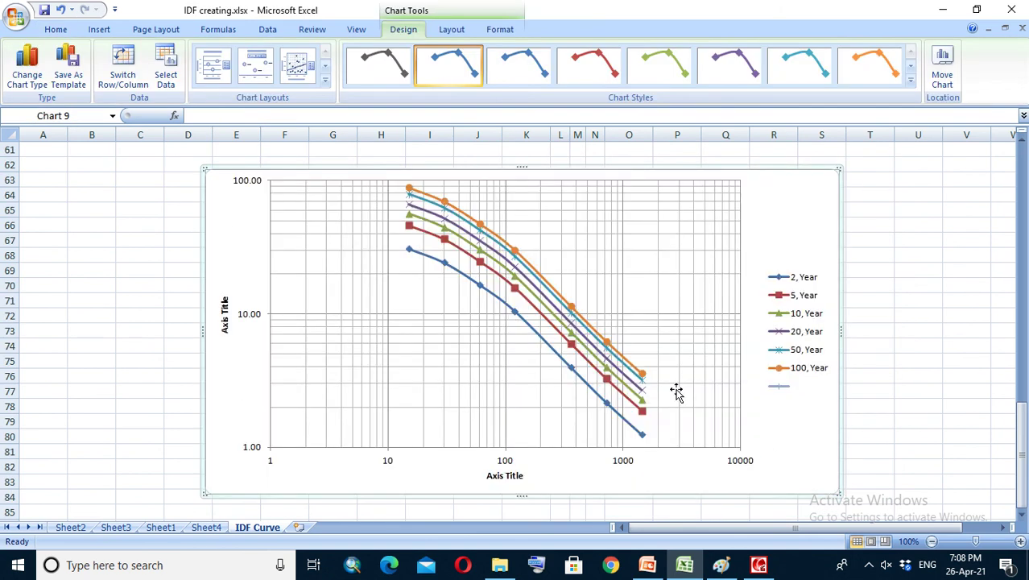
left_click(498, 476)
right_click(498, 476)
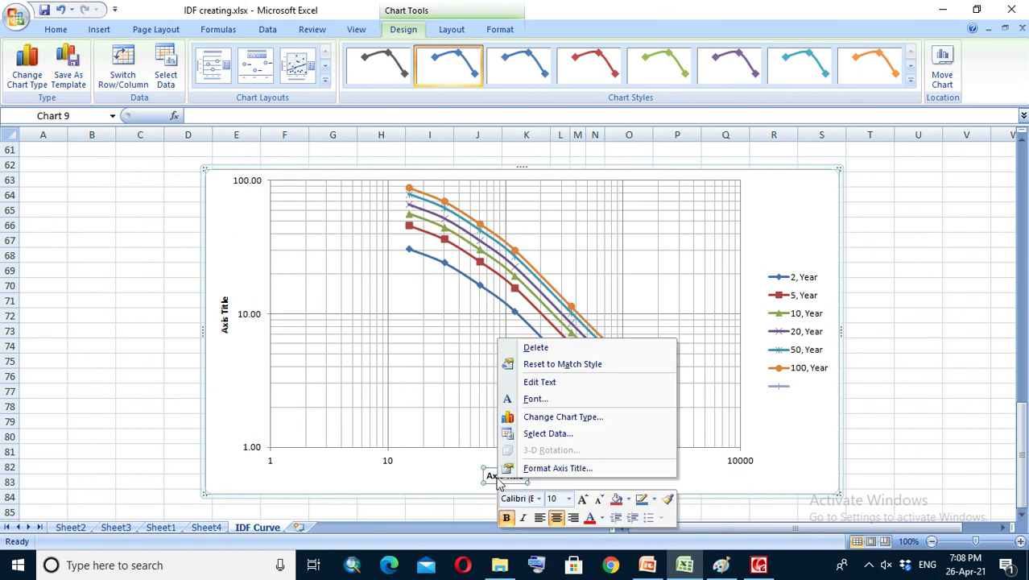
left_click(486, 476)
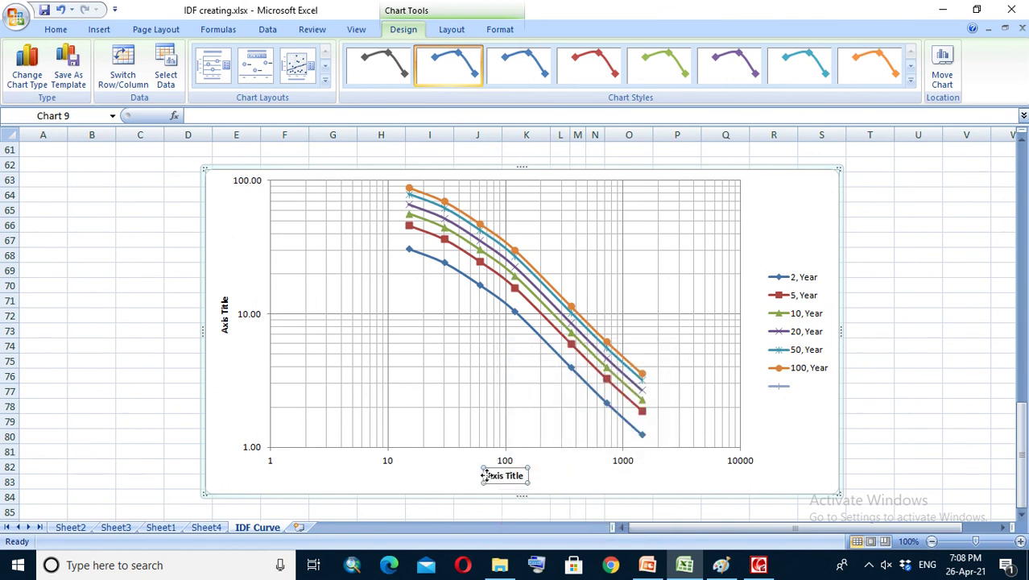
Step: Replace the vertical axis title with "Rainfall intencity mm/hr"
left_click(225, 310)
left_click_drag(227, 297, 225, 337)
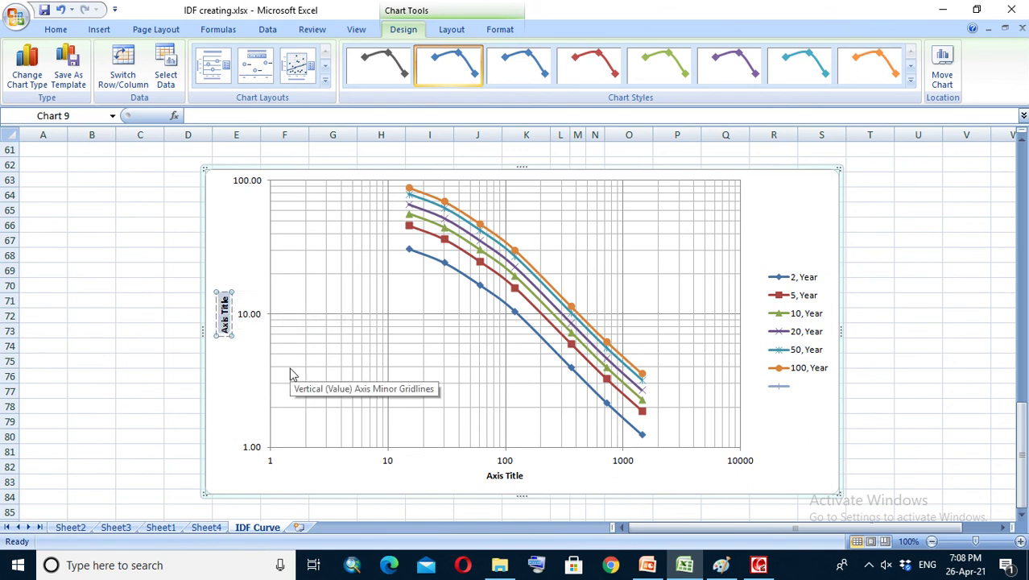
type("Rainfall intencity mm/h")
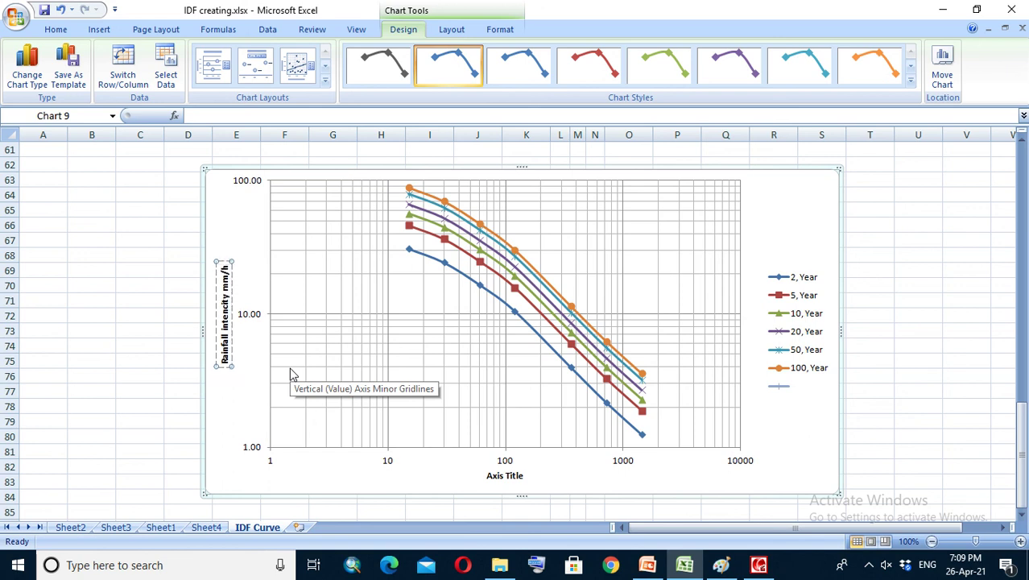
type("rrr")
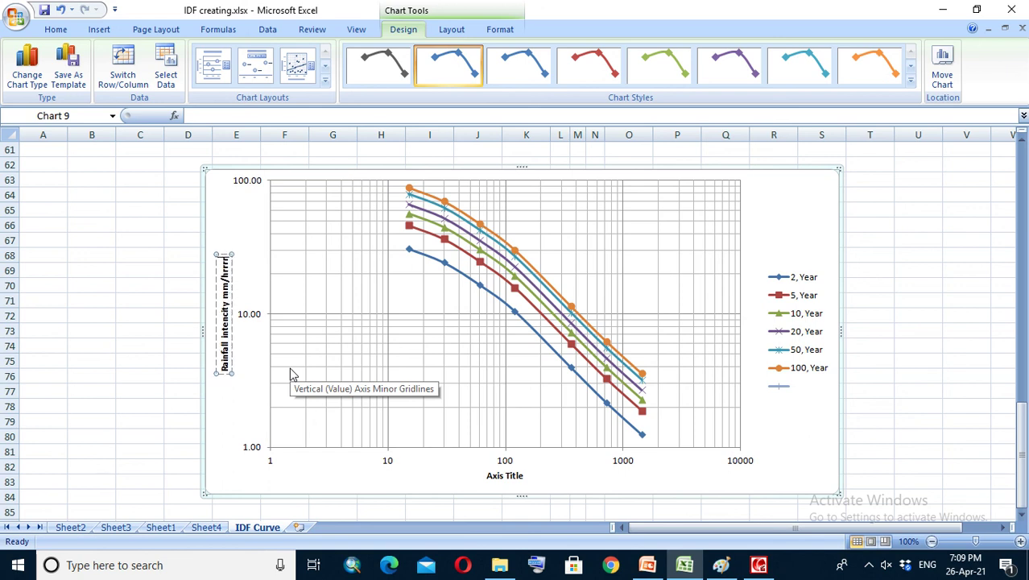
key("BackSpace")
key("BackSpace")
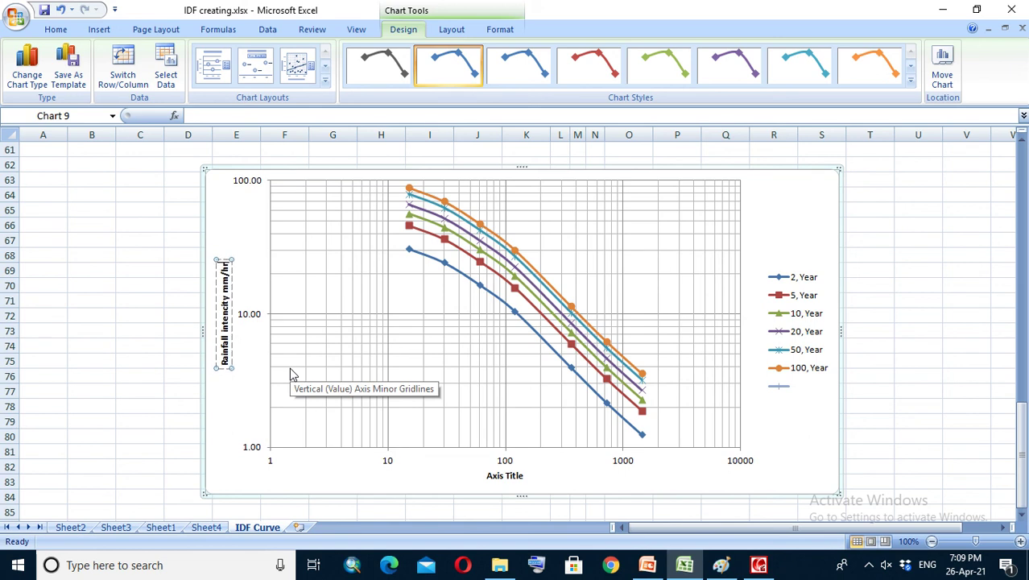
left_click(194, 364)
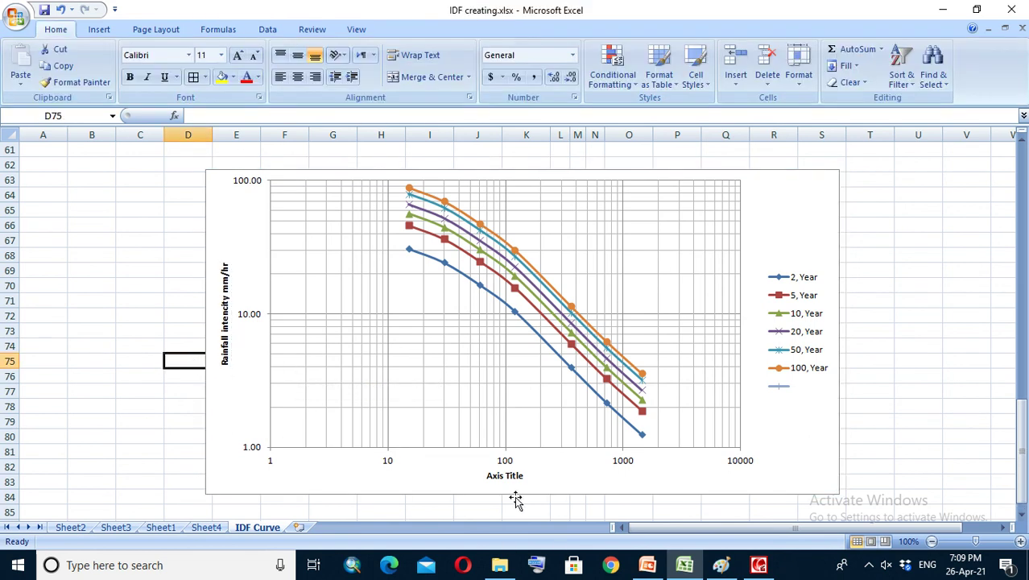
Step: Replace the chart's horizontal axis title with "Rainfall duration minute"
left_click(504, 477)
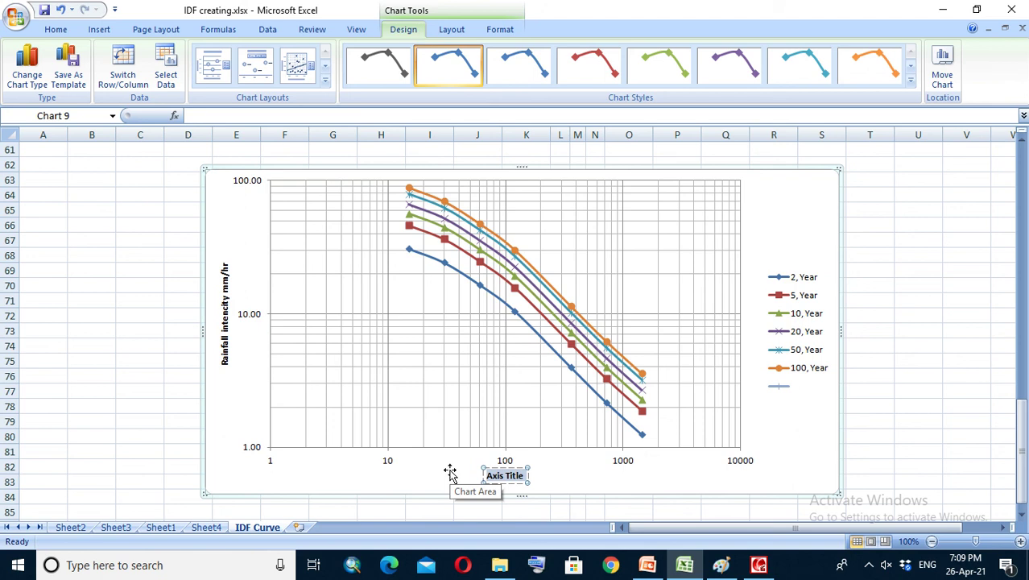
type("Rainfall durat")
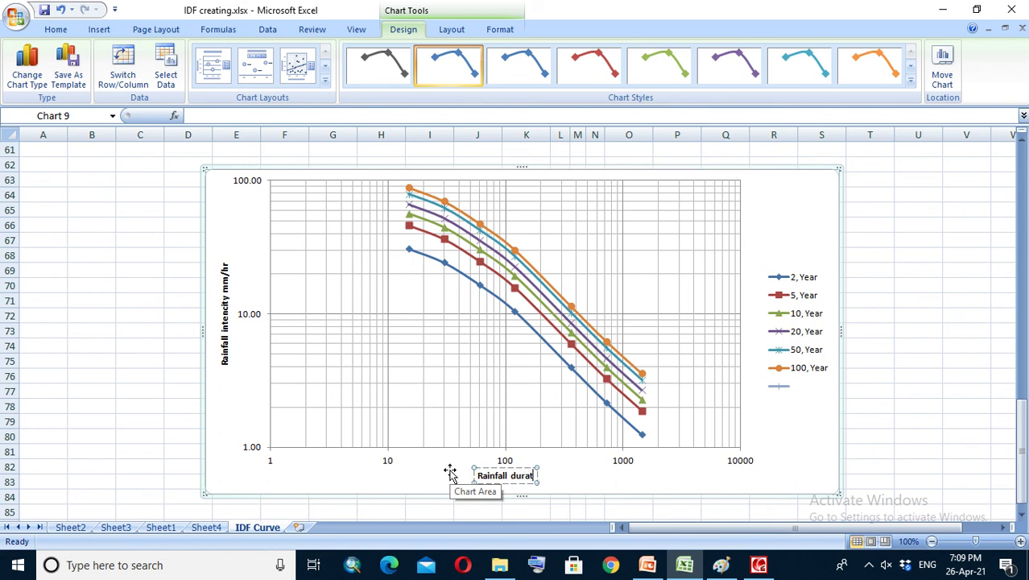
type("ion")
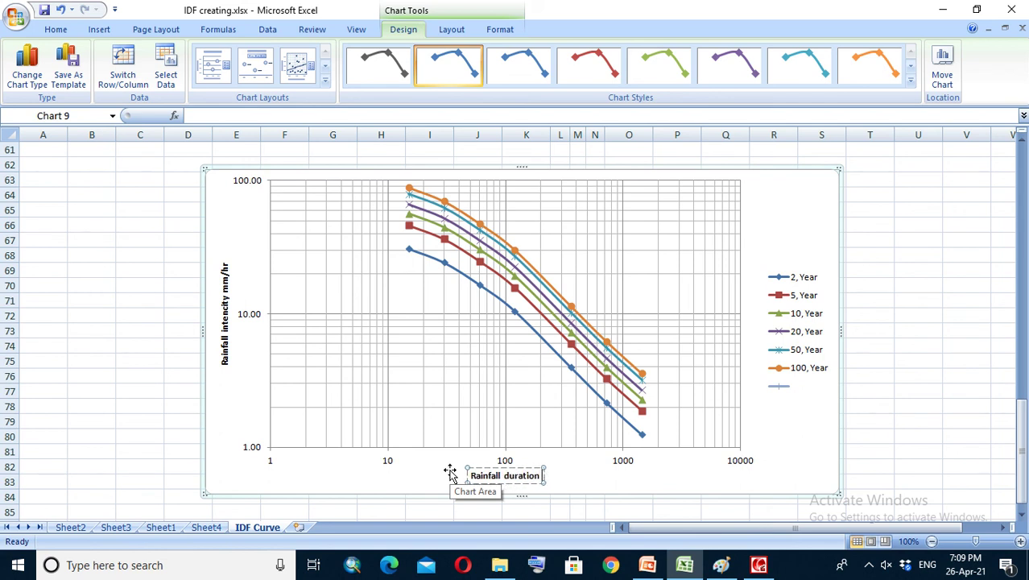
type(" minute")
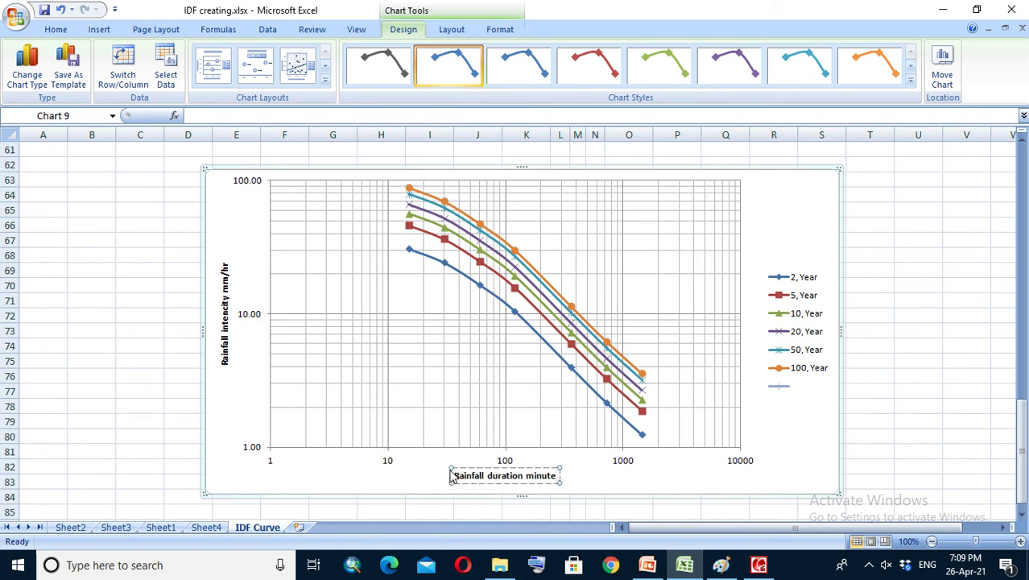
left_click(802, 409)
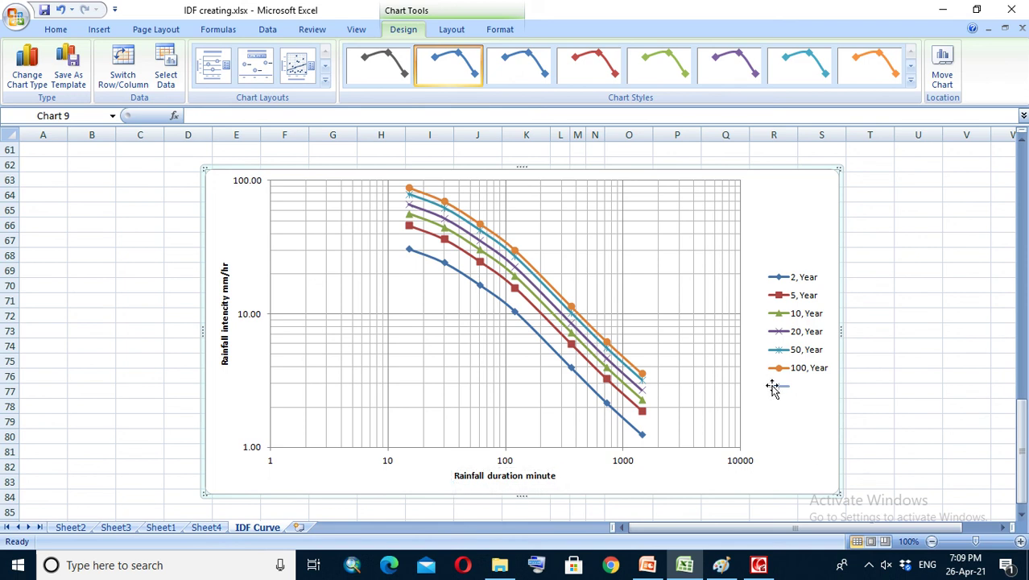
Step: Set the chart legend's position to Top without overlapping the chart
left_click(776, 390)
right_click(775, 390)
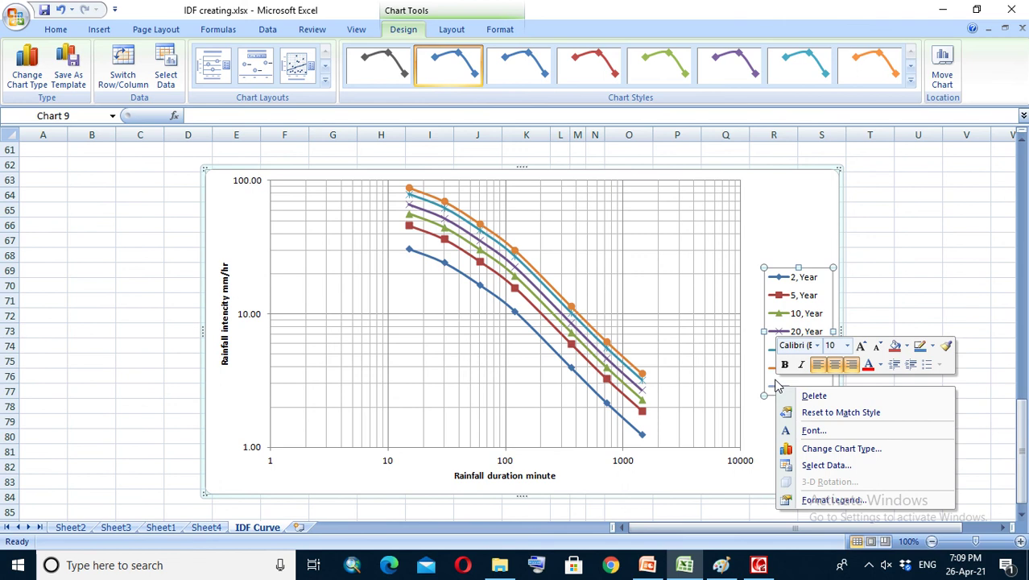
left_click(815, 499)
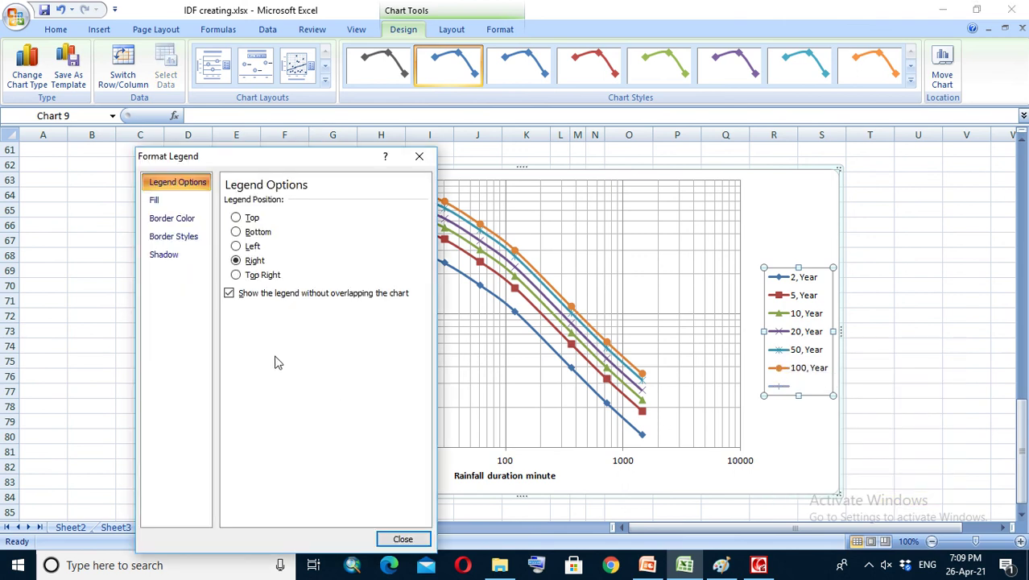
left_click(236, 218)
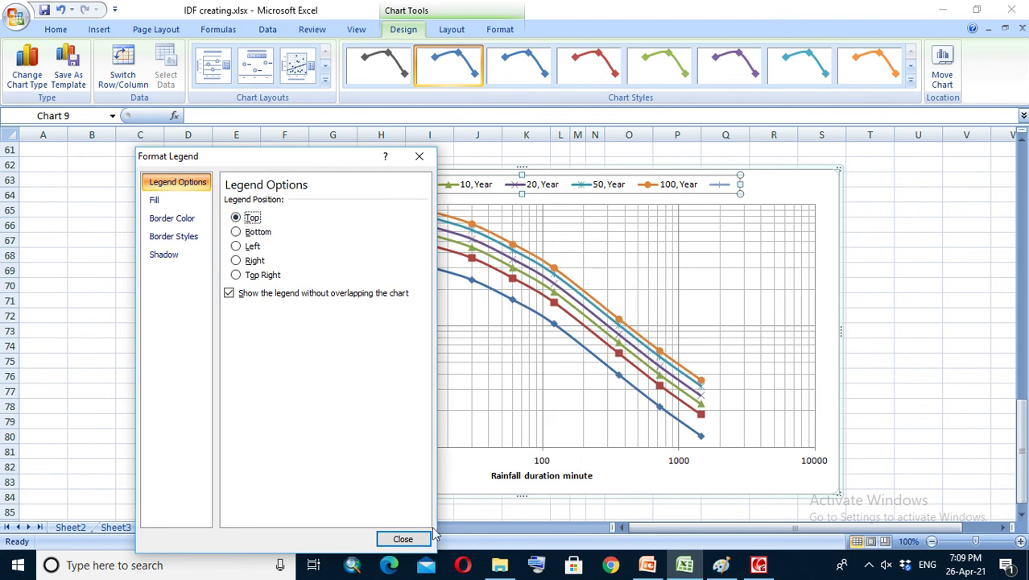
left_click(403, 539)
scroll(751, 448, "down", 1)
scroll(752, 447, "up", 1)
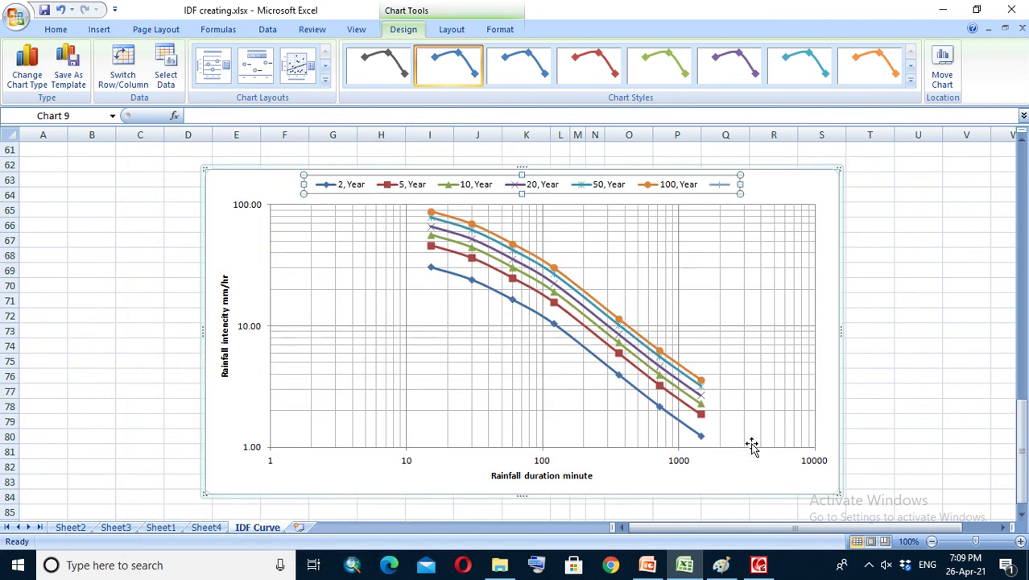
Step: Set the legend position to Bottom so it sits below the horizontal axis title
right_click(356, 192)
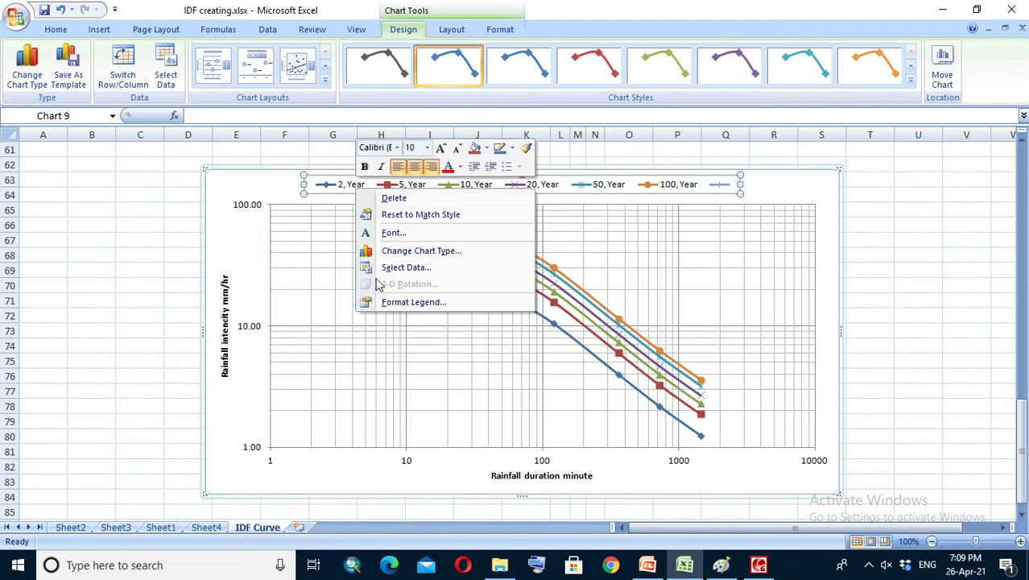
left_click(388, 303)
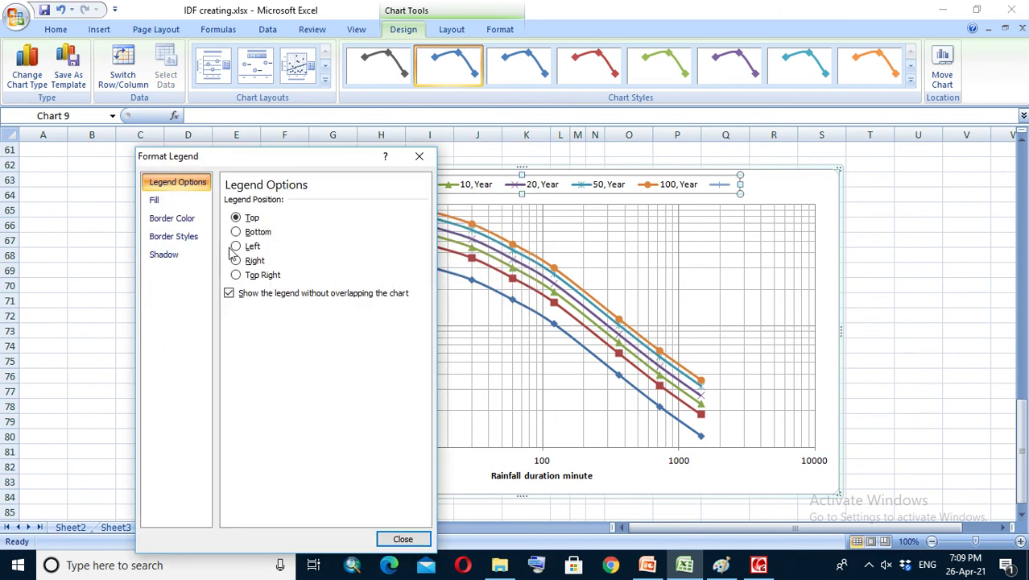
left_click(236, 232)
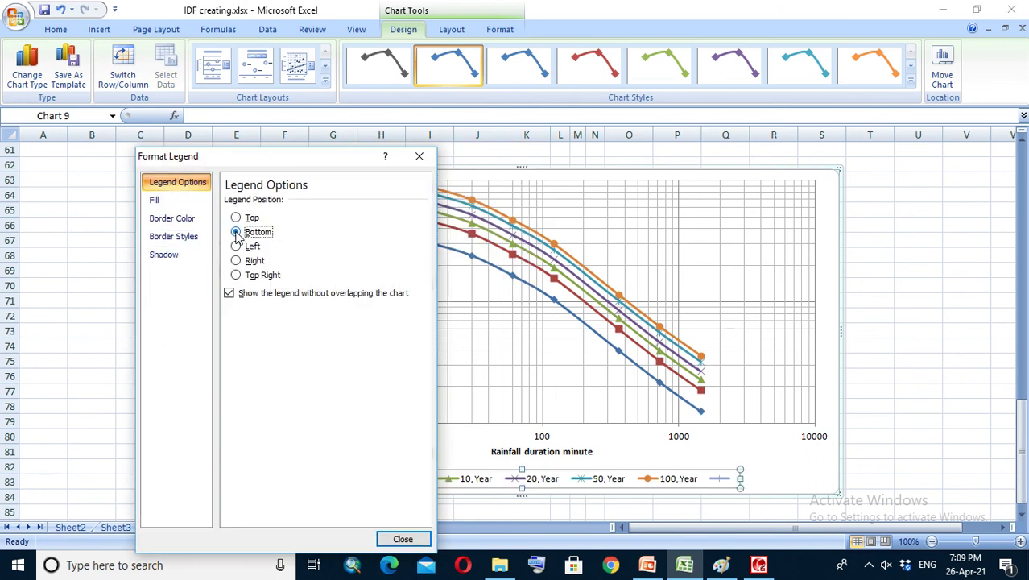
left_click(402, 539)
scroll(691, 462, "down", 2)
left_click(702, 462)
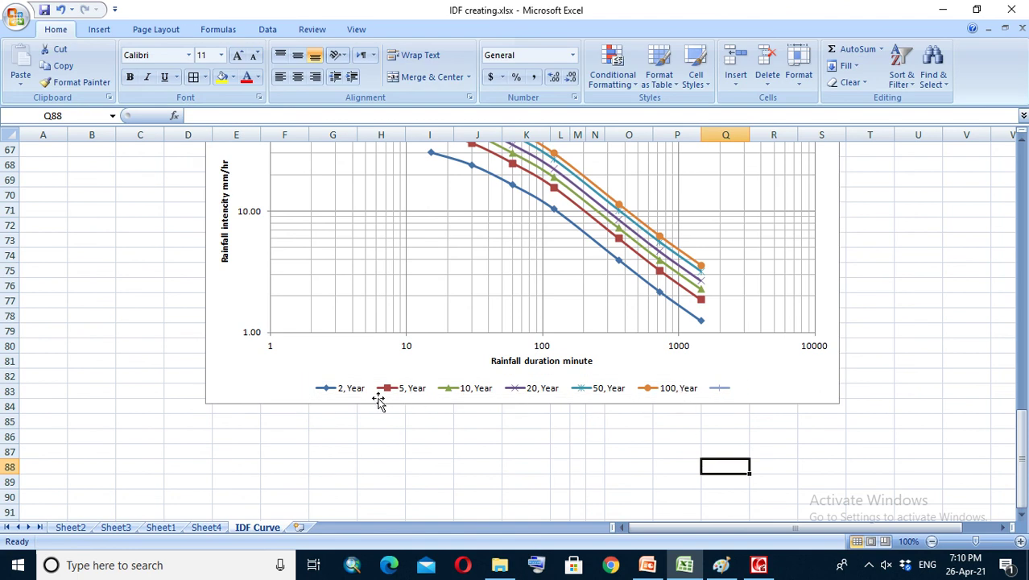
Step: Remove the blank series from the chart's data source, keeping only the 2 to 100 Year series
left_click(723, 390)
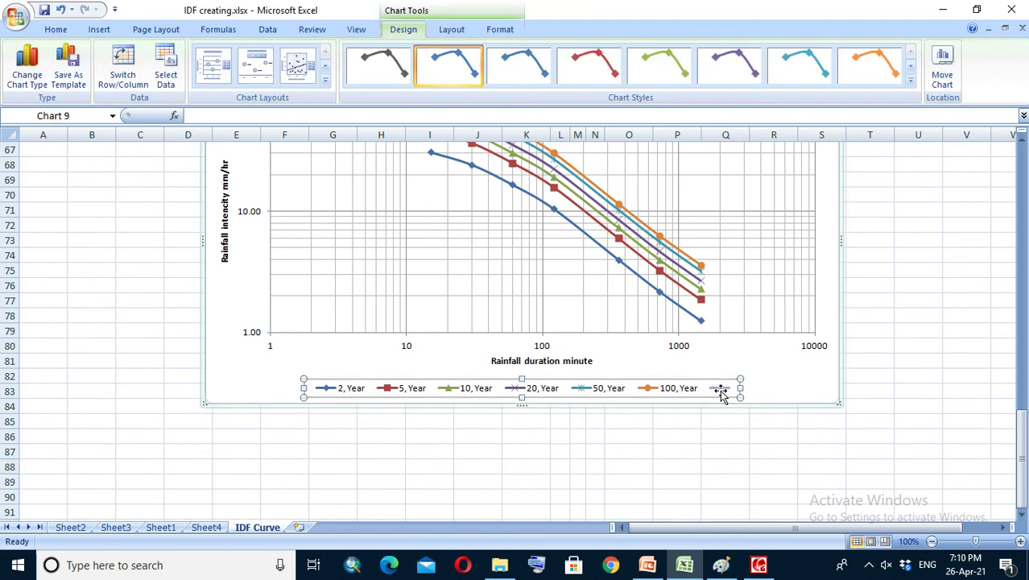
left_click(177, 78)
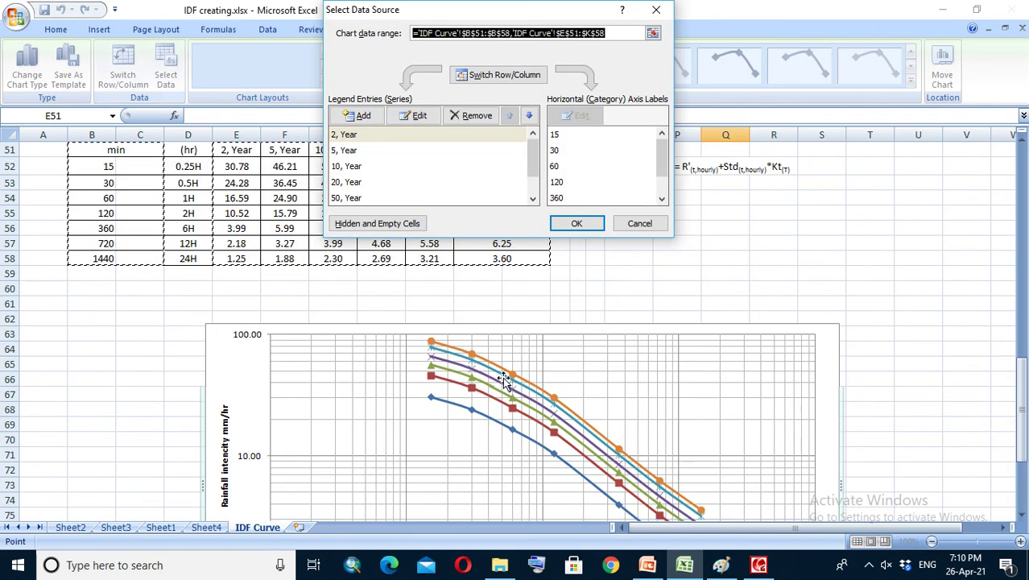
left_click_drag(531, 164, 534, 183)
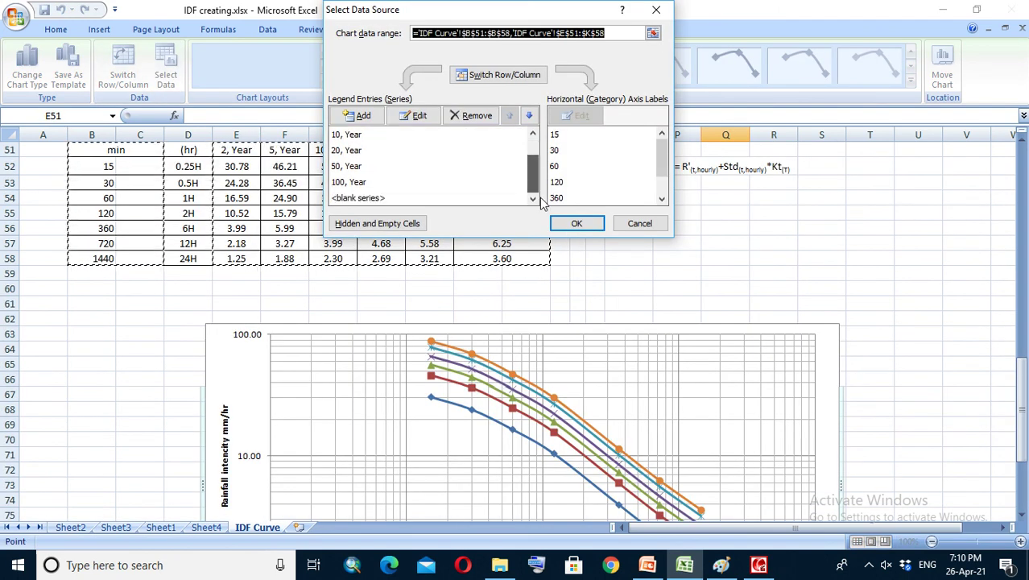
left_click(370, 200)
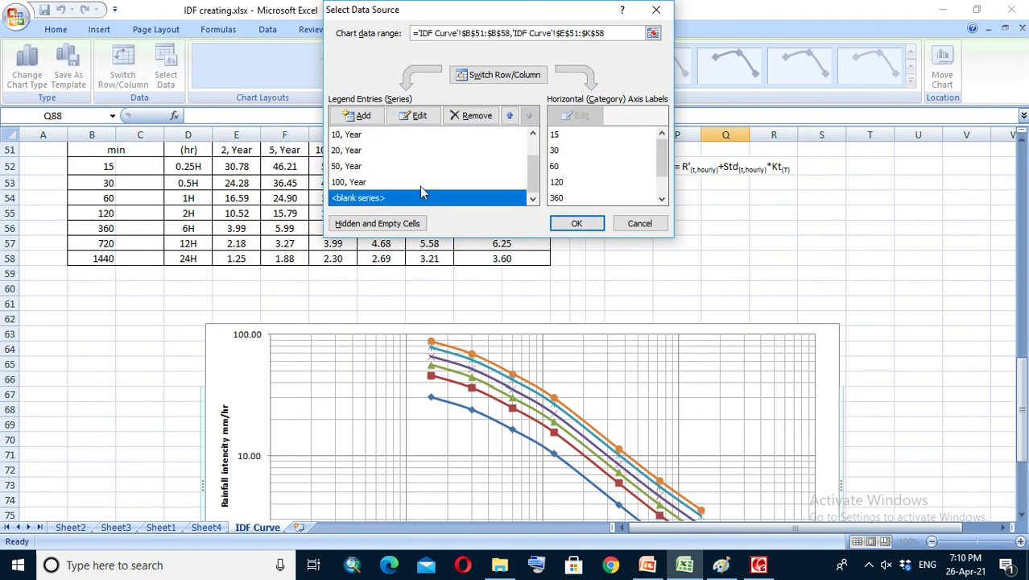
left_click(465, 118)
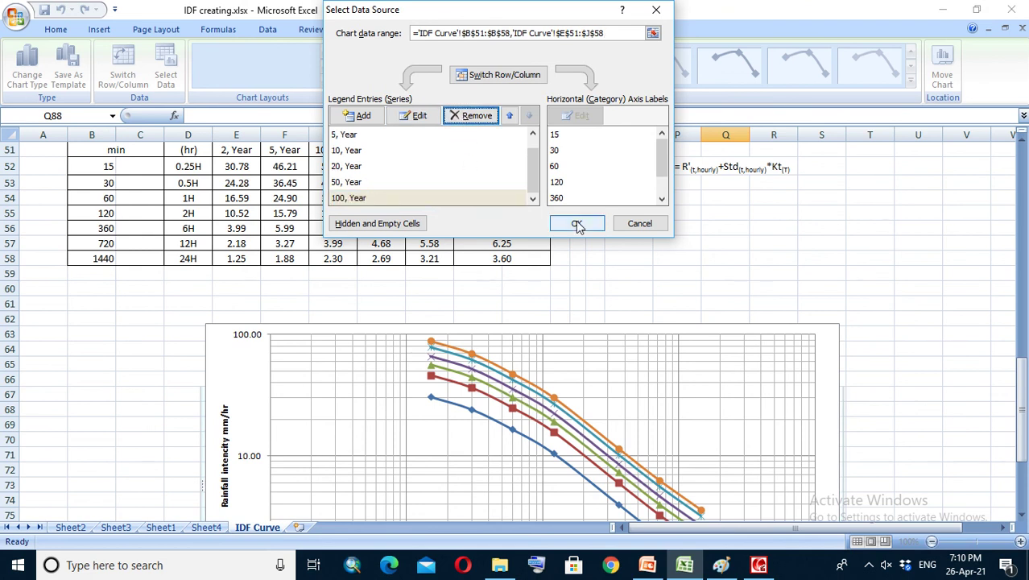
left_click(576, 223)
scroll(841, 388, "down", 4)
left_click(886, 416)
scroll(873, 416, "up", 2)
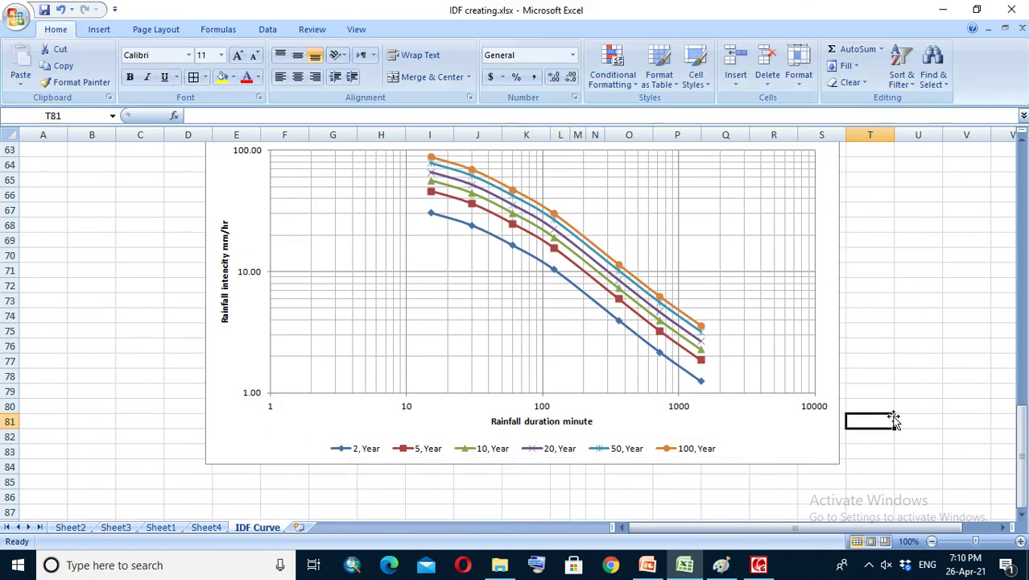
scroll(862, 398, "down", 1)
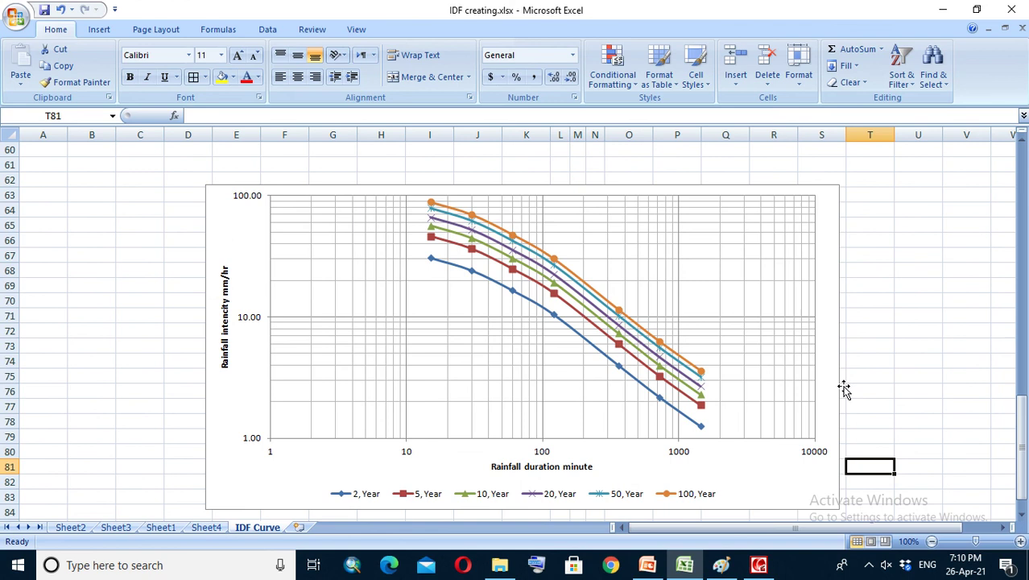
Step: Set the horizontal axis minimum to a fixed value of 10
left_click(545, 188)
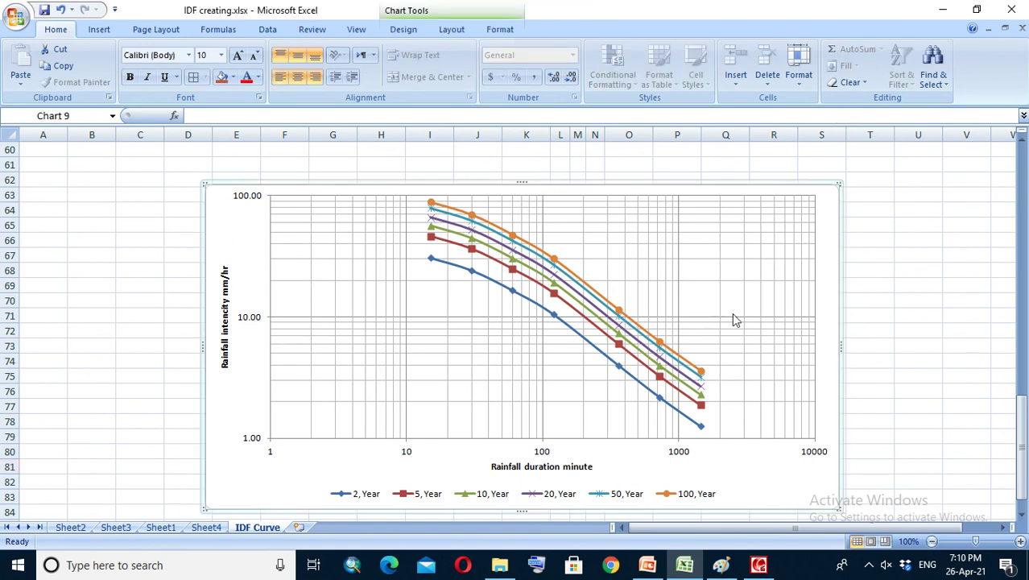
scroll(749, 352, "down", 1)
scroll(747, 348, "up", 1)
mouse_move(694, 383)
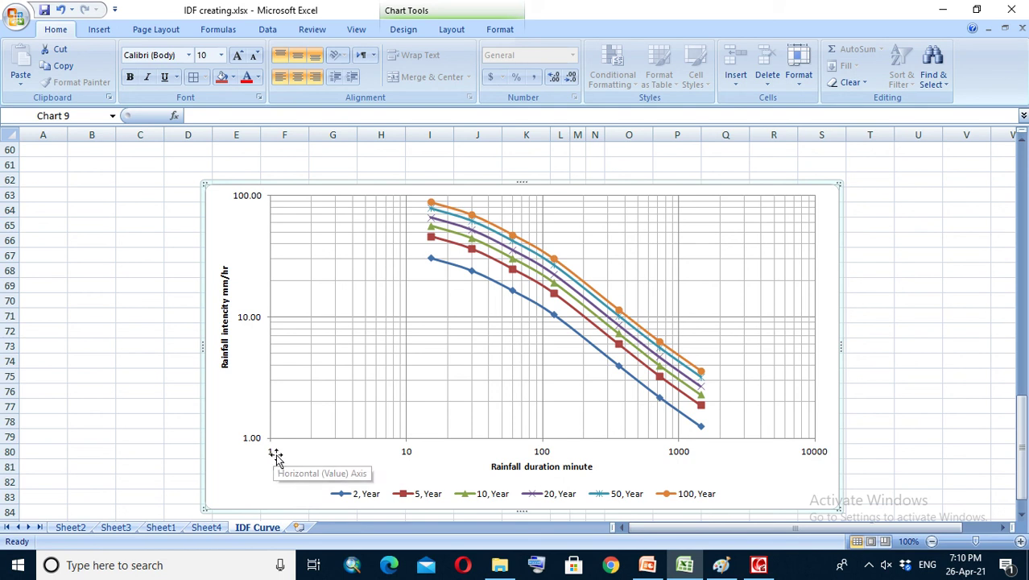
left_click(409, 451)
right_click(409, 450)
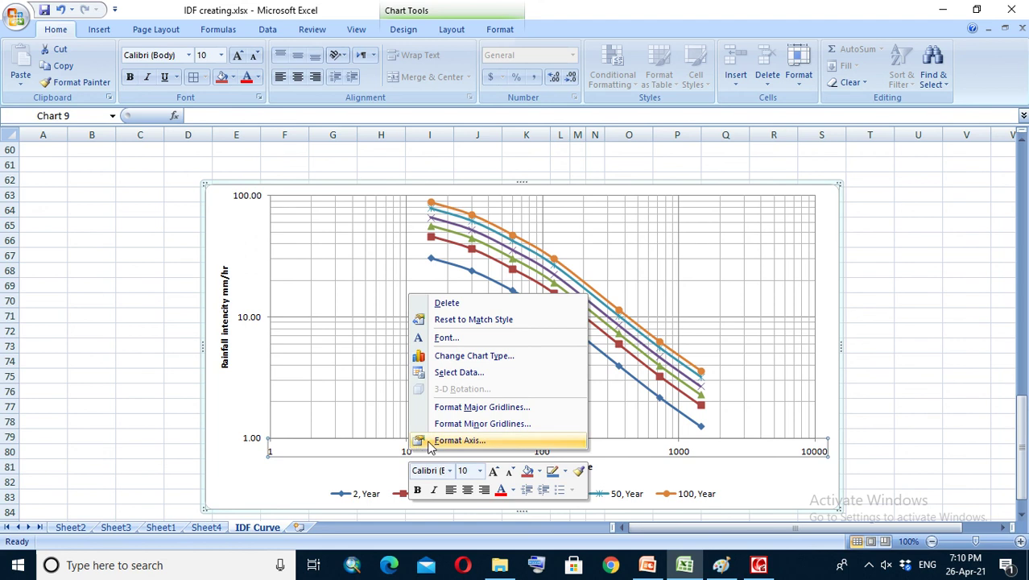
left_click(435, 442)
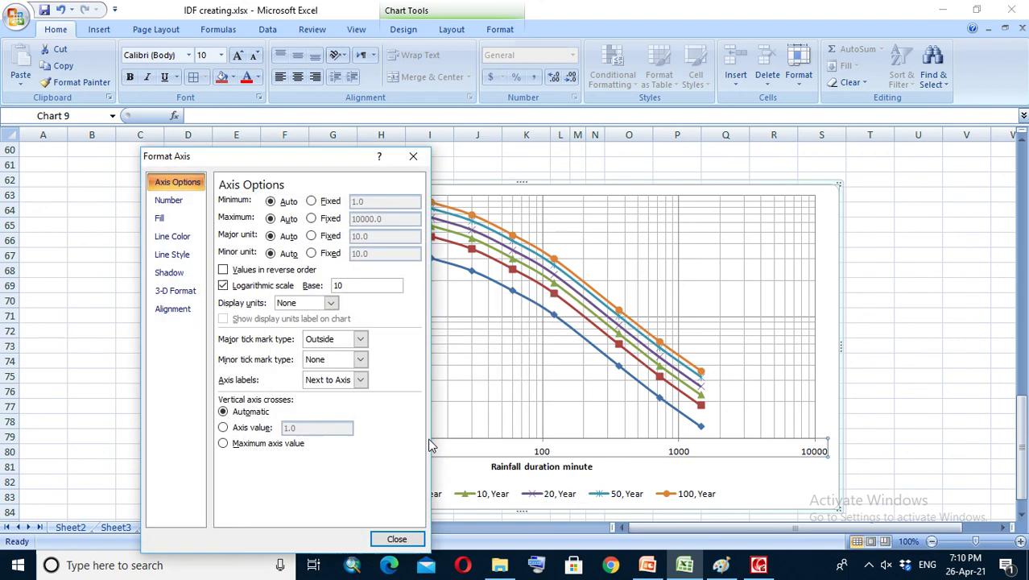
left_click(312, 202)
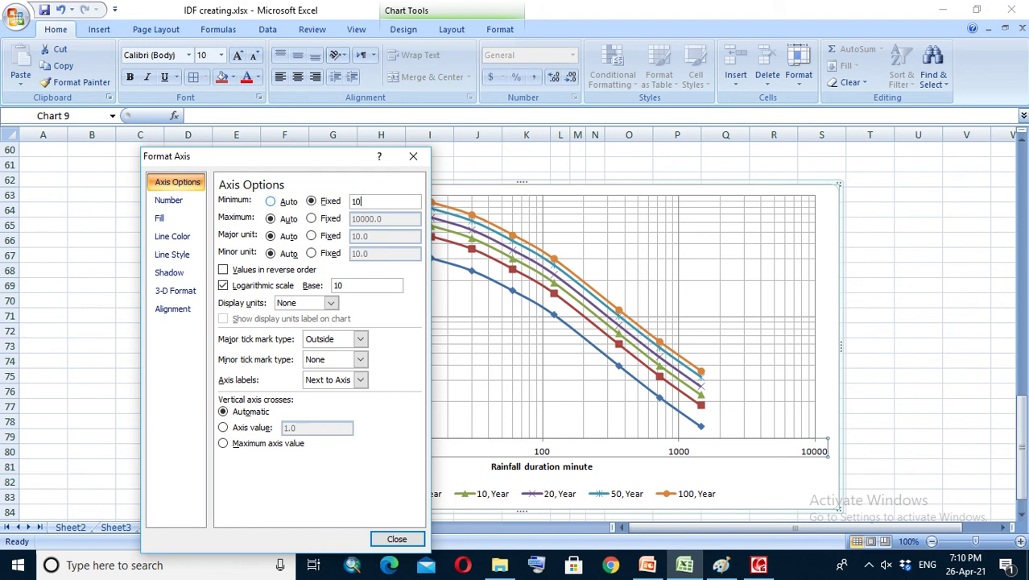
left_click(397, 539)
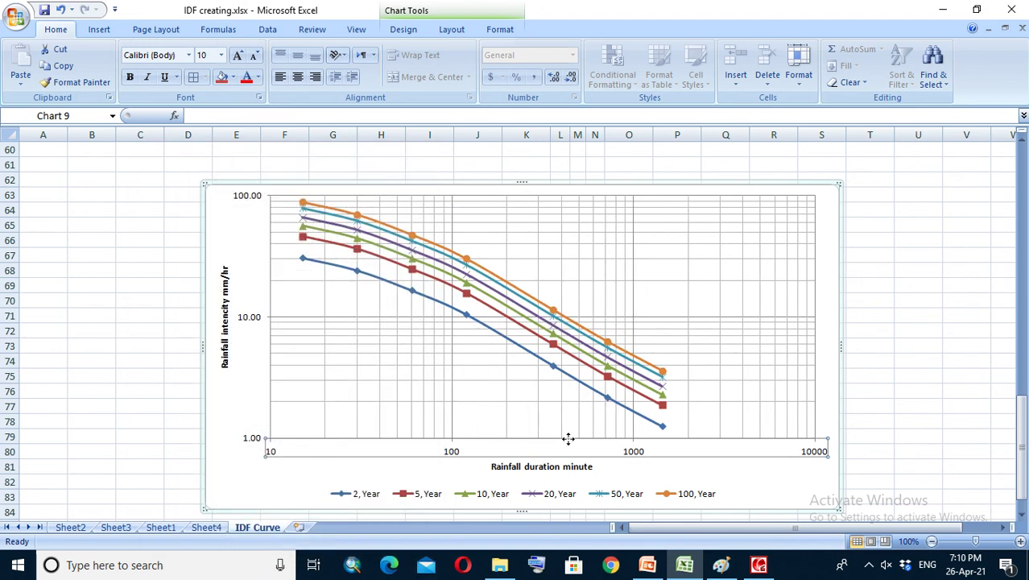
scroll(570, 401, "down", 1)
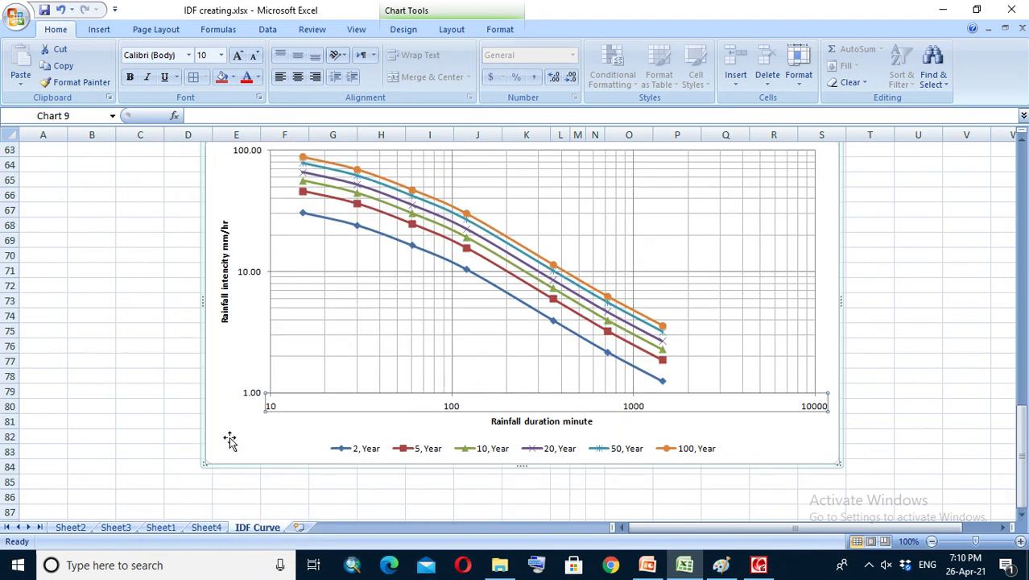
left_click(187, 364)
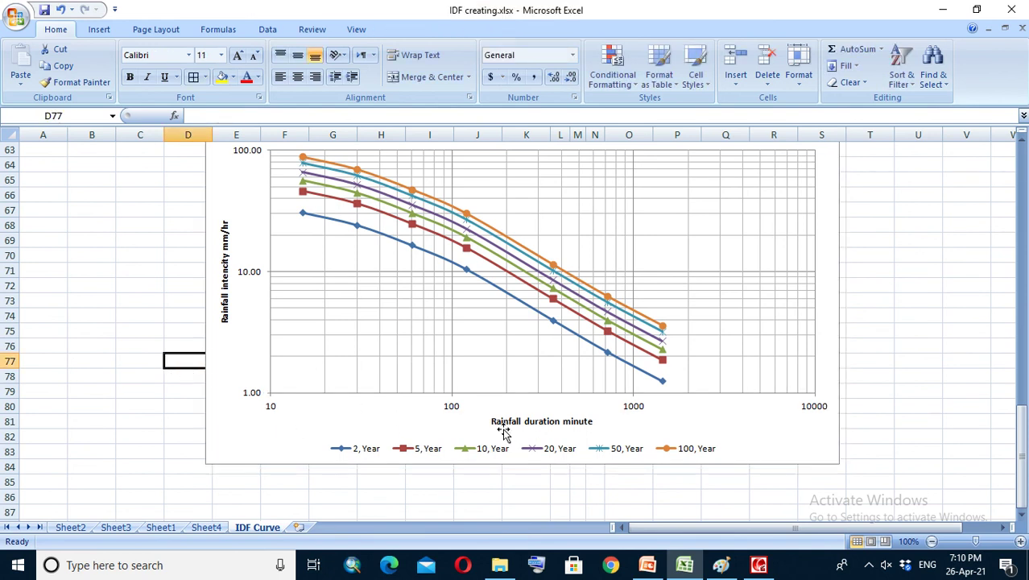
Step: Set the line width of the 2 Year series in the IDF chart to 1.5 pt
scroll(505, 431, "up", 1)
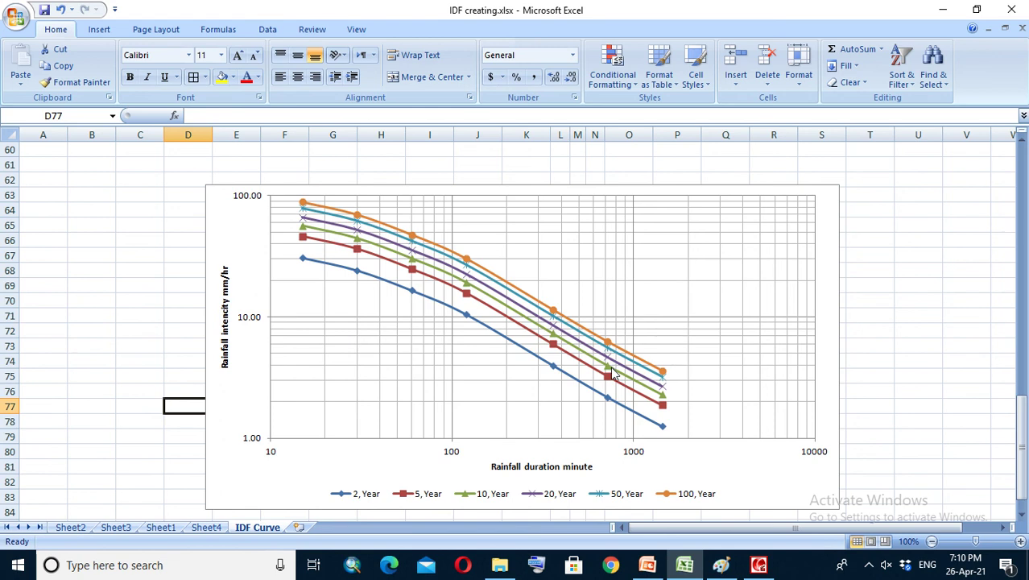
scroll(612, 373, "down", 1)
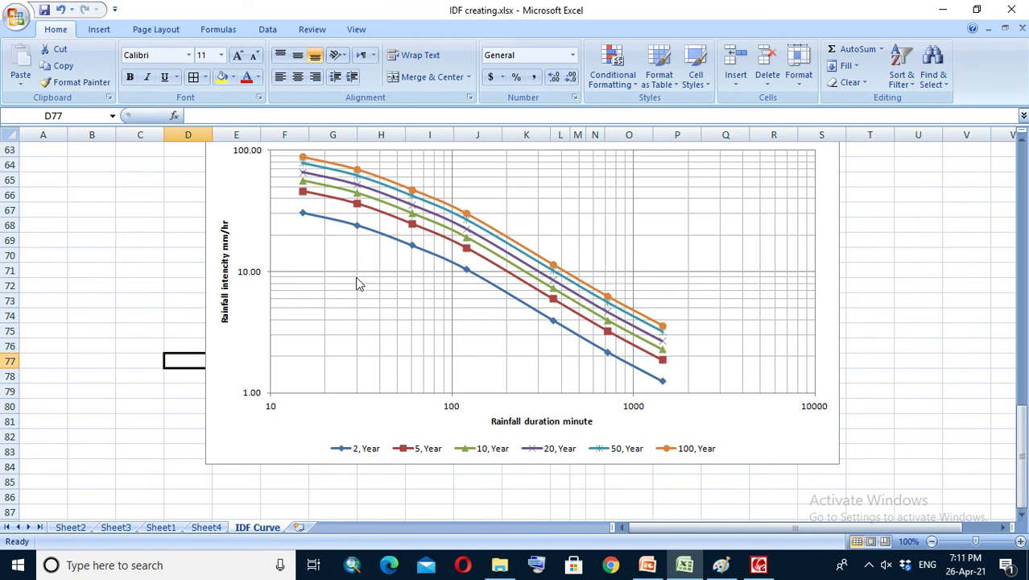
scroll(359, 284, "up", 1)
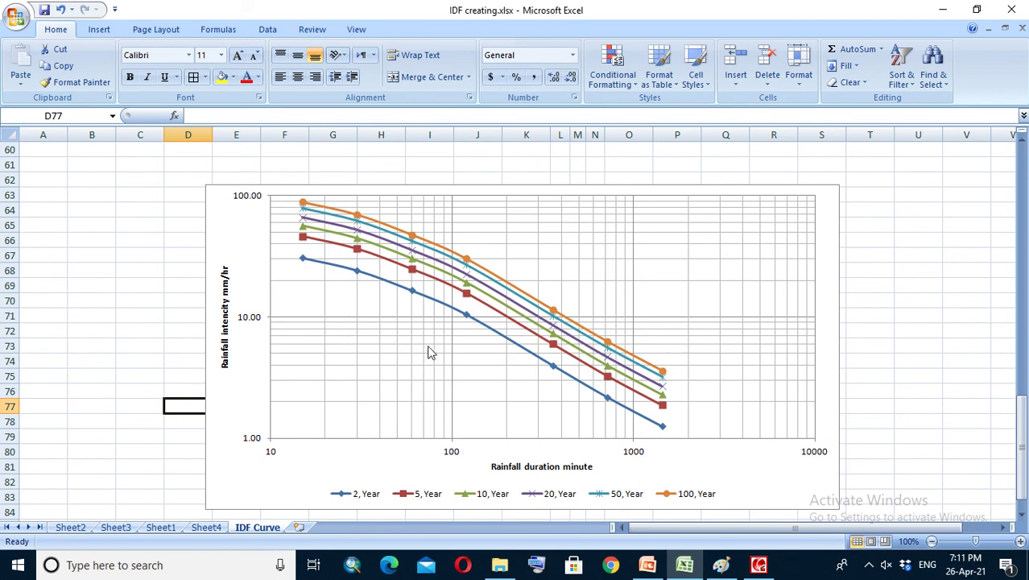
left_click(370, 281)
right_click(368, 277)
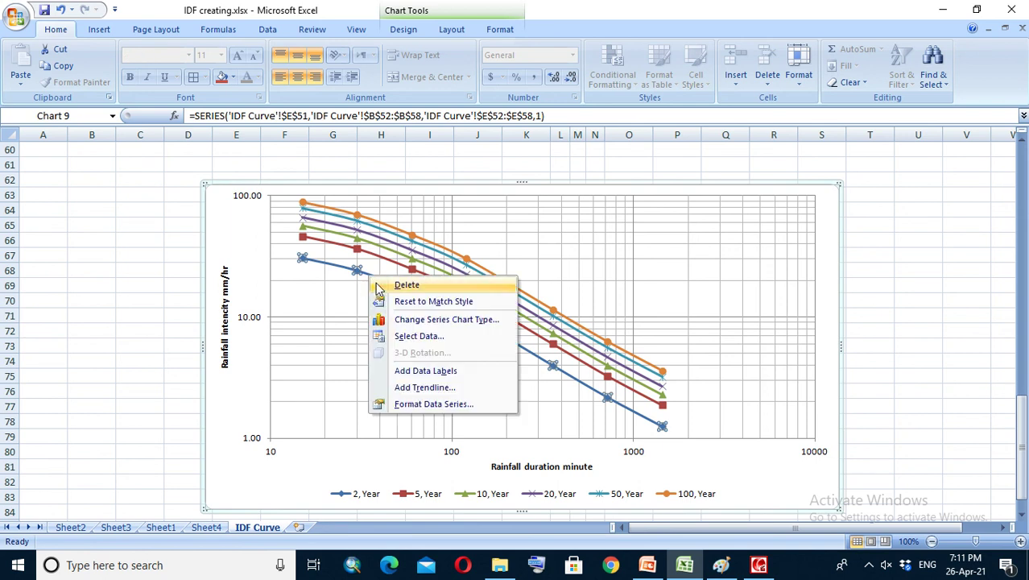
left_click(425, 405)
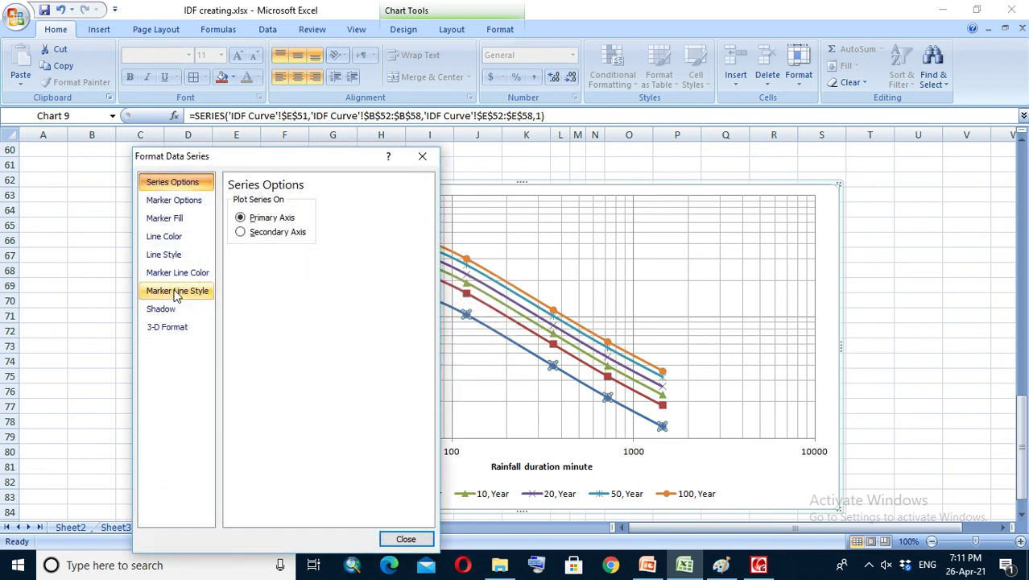
left_click(165, 238)
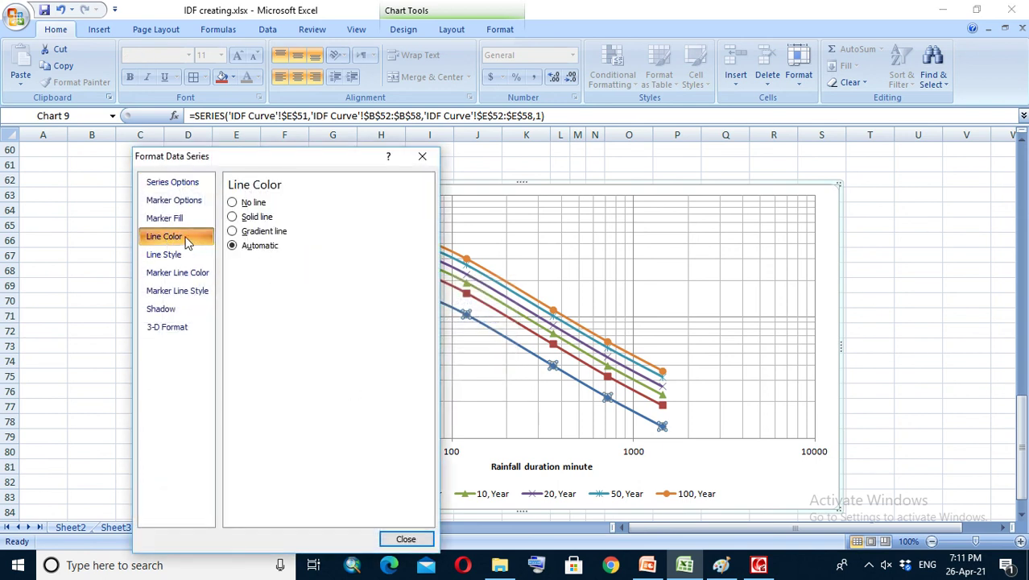
left_click(177, 254)
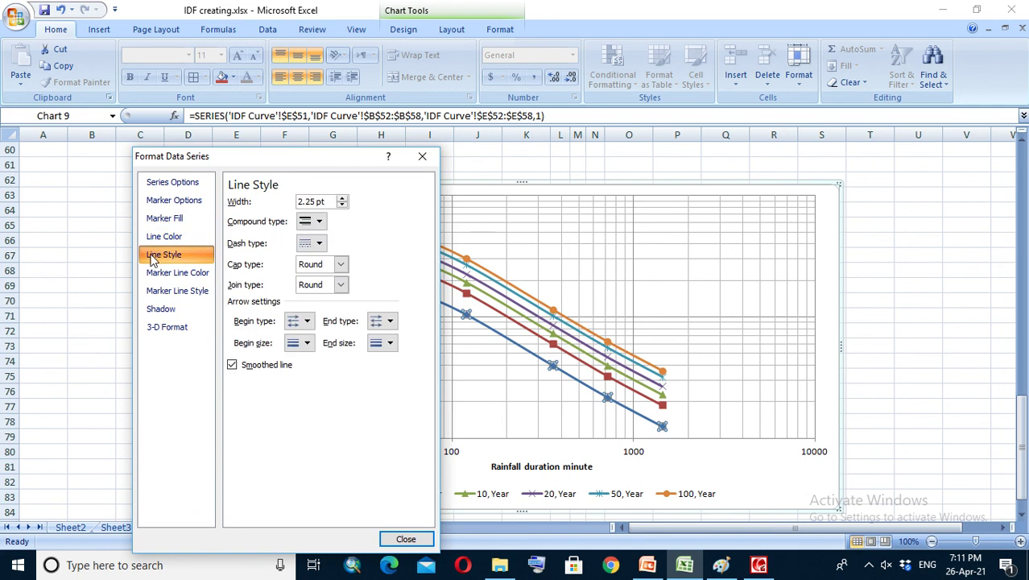
left_click(344, 205)
left_click(343, 205)
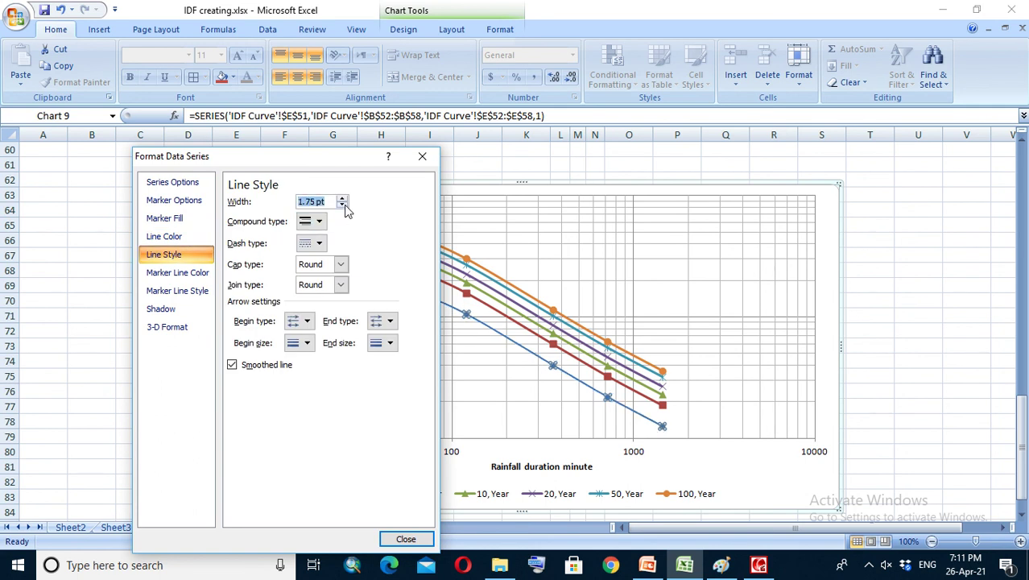
left_click(403, 538)
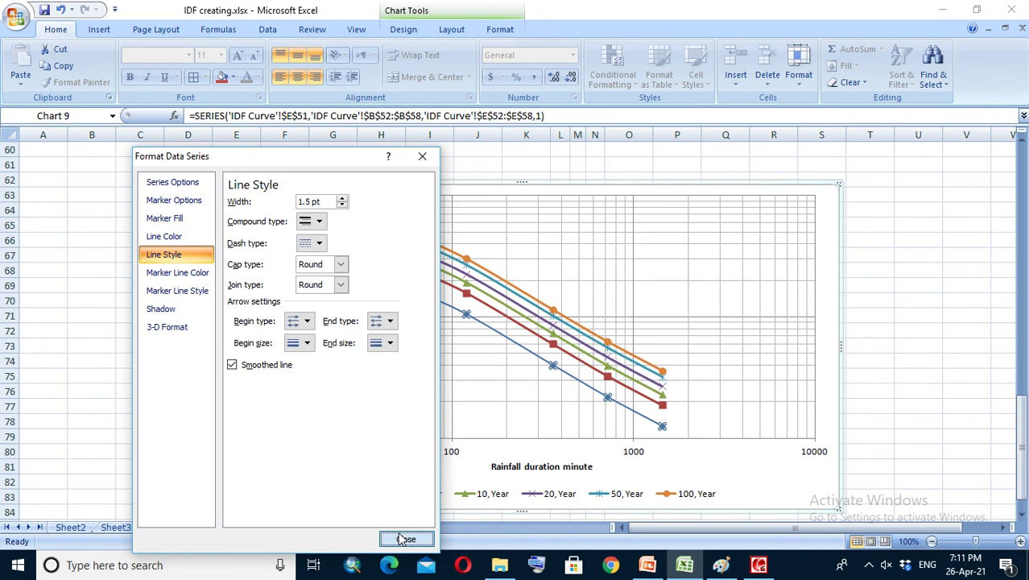
Step: Reduce the line width of the 5 Year series to 1.5 pt, matching the 2 Year series
left_click(497, 315)
right_click(497, 316)
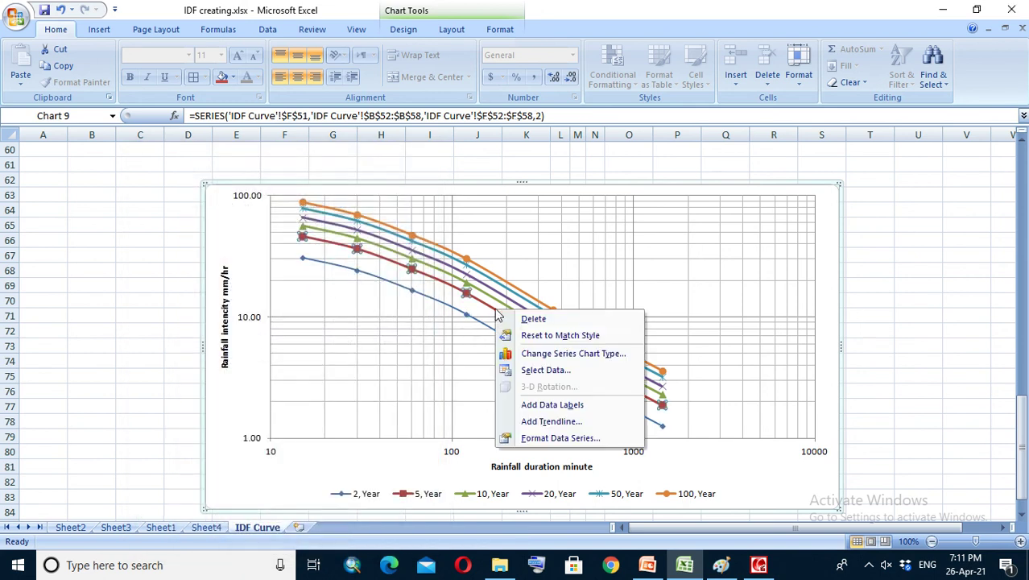
left_click(509, 436)
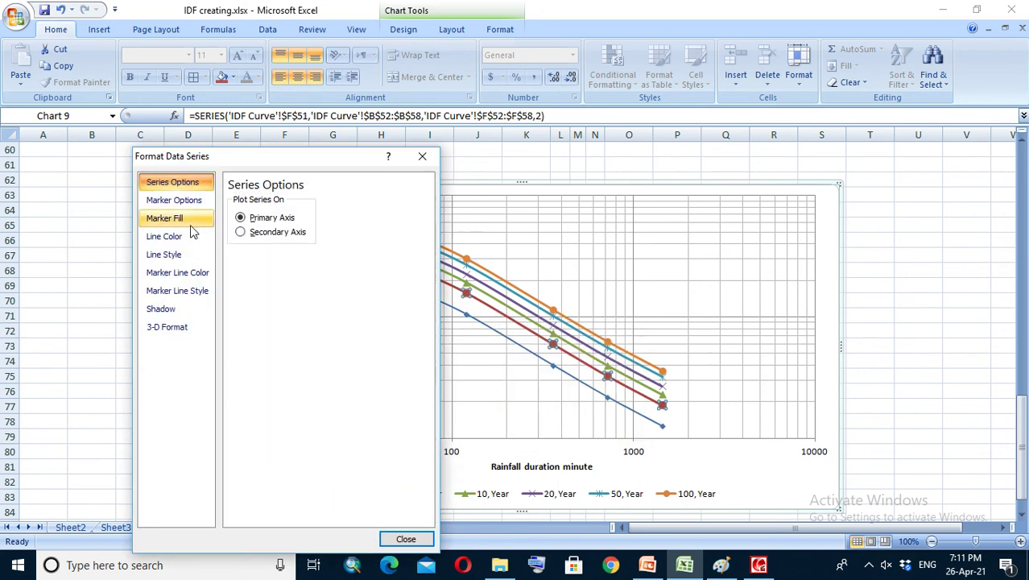
left_click(177, 256)
left_click(341, 206)
left_click(341, 206)
left_click(342, 205)
left_click(406, 538)
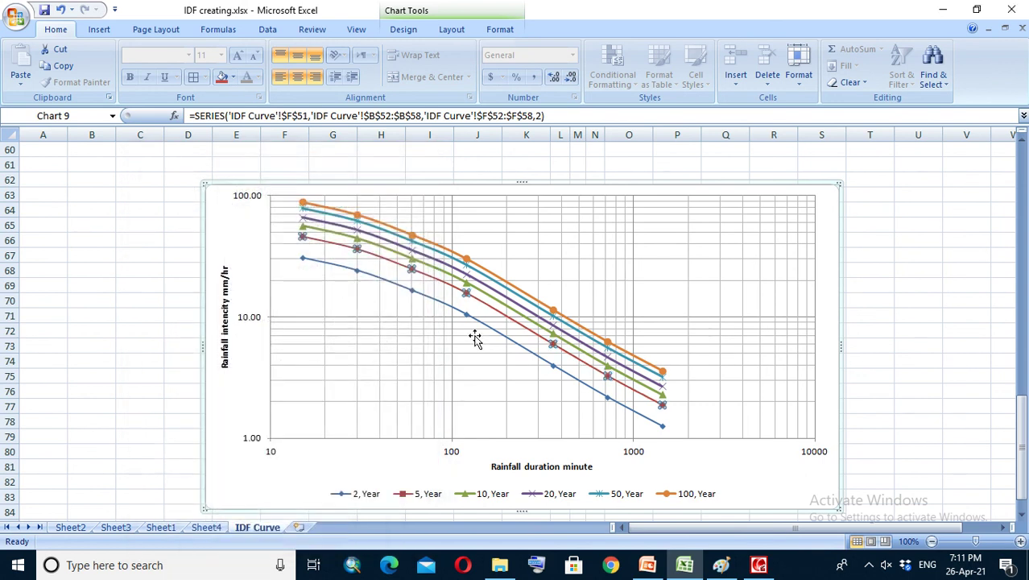
Step: Set the line width of the 10 Year series in the chart to 1.5 pt
left_click(491, 303)
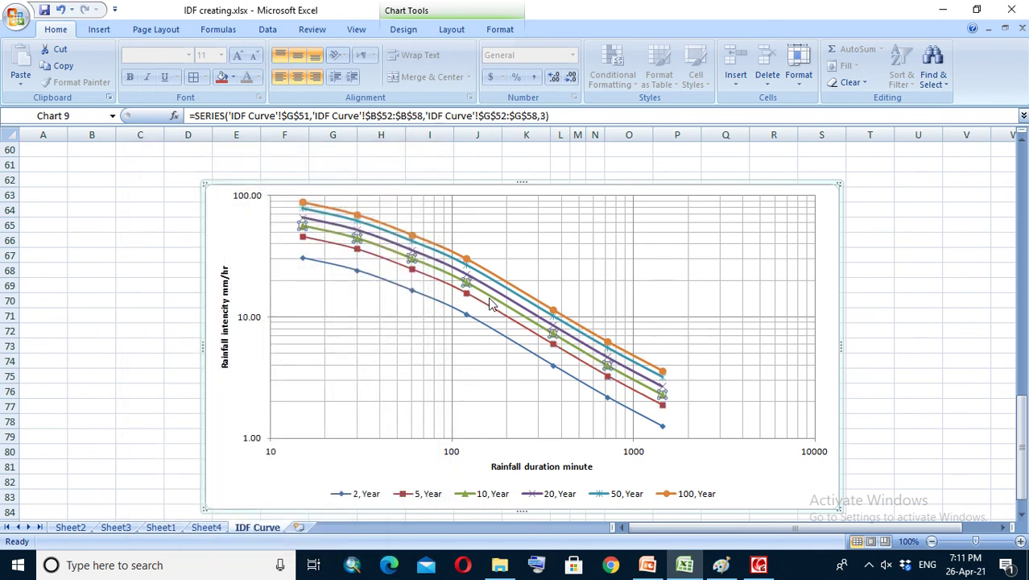
right_click(489, 299)
left_click(519, 426)
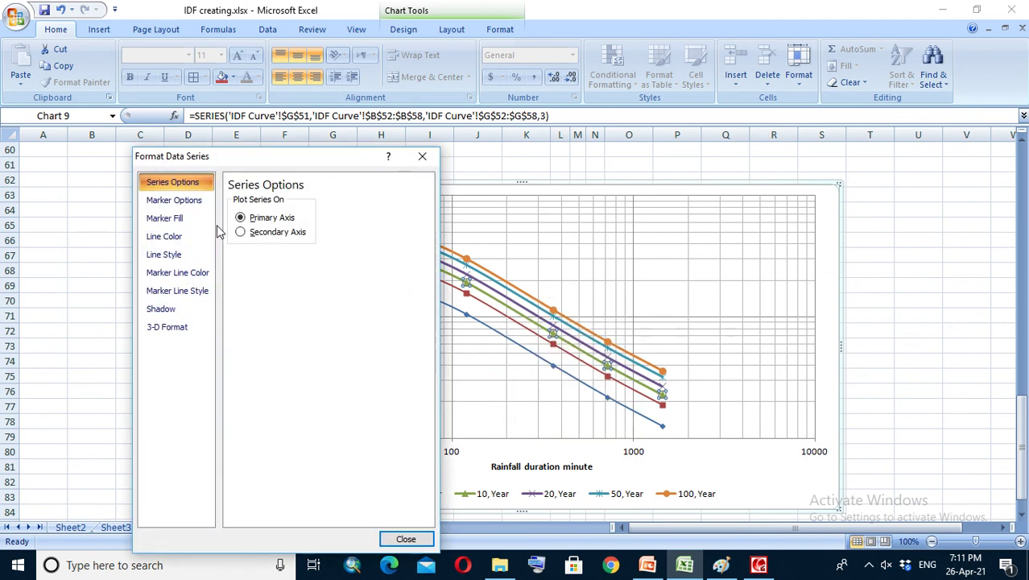
left_click(176, 256)
left_click(343, 206)
left_click(342, 206)
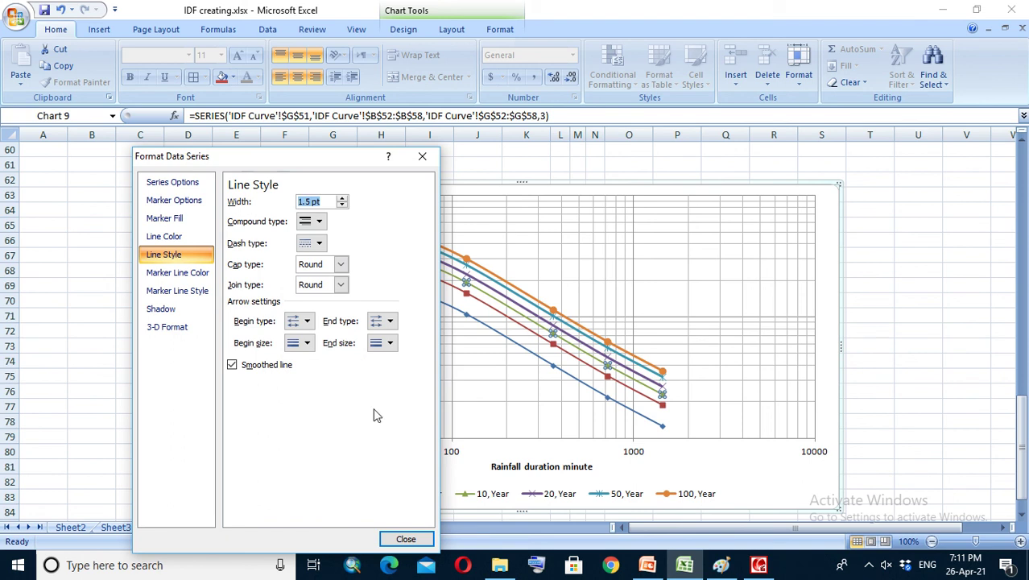
left_click(405, 540)
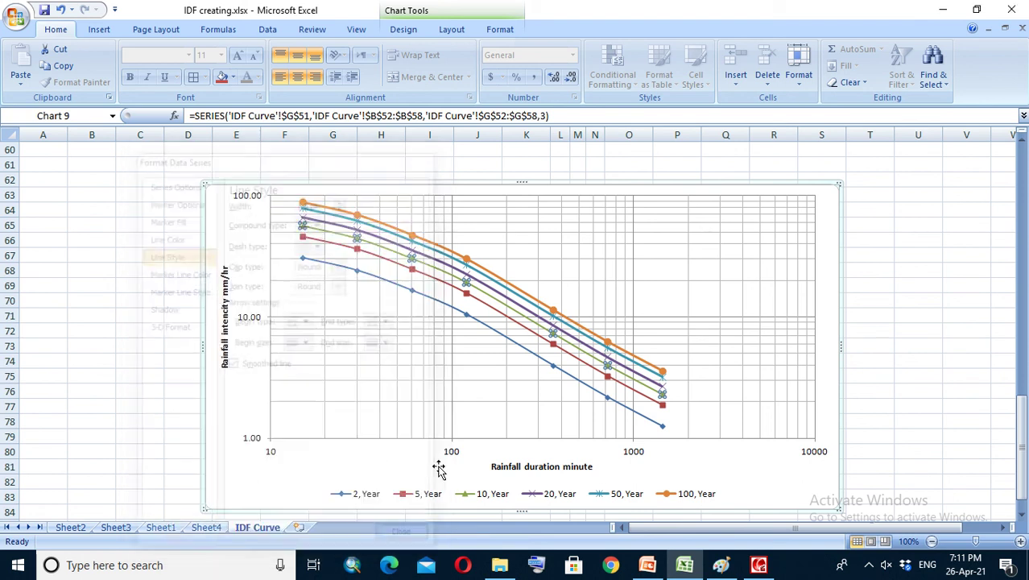
Step: Set the line width of the 20 Year series in the chart to 1.5 pt
left_click(510, 307)
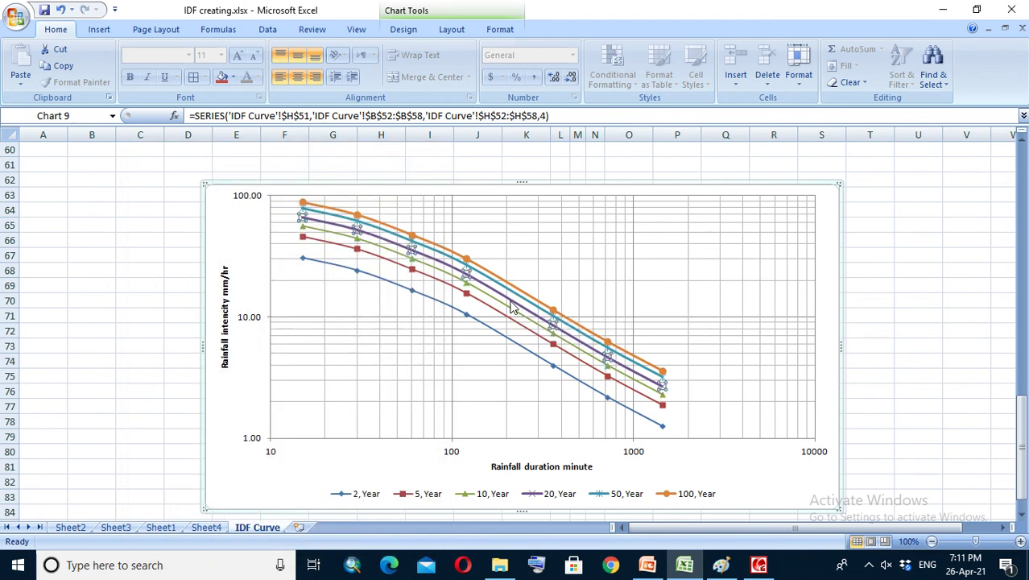
right_click(510, 307)
left_click(568, 429)
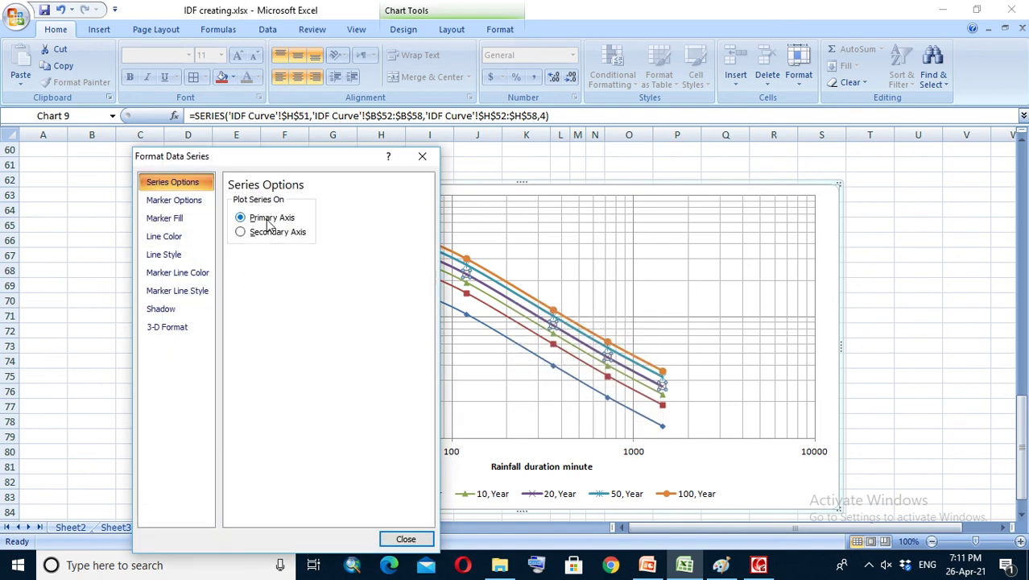
left_click(165, 255)
left_click(343, 206)
left_click(342, 206)
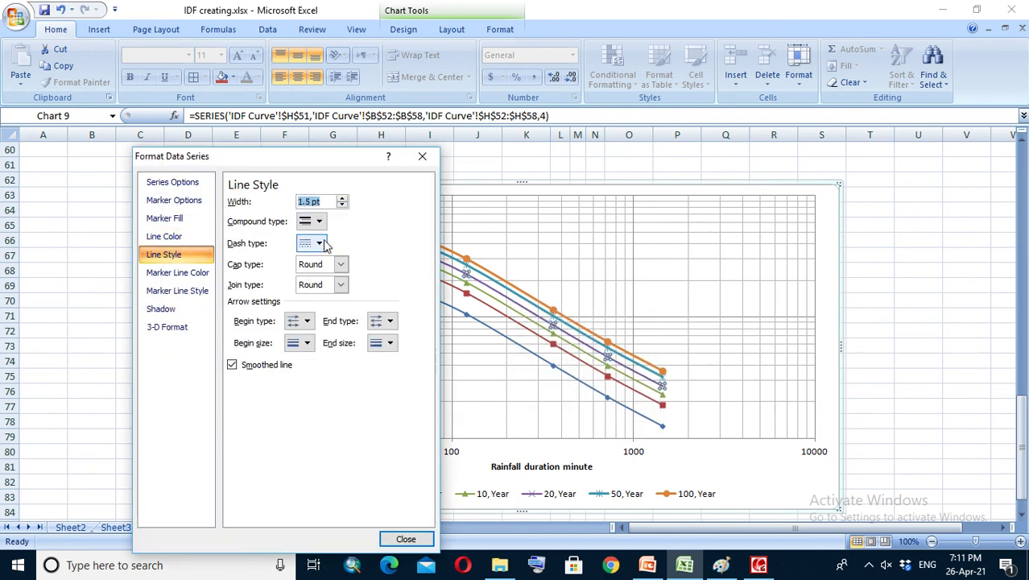
Step: Try a round-dot line on the 20 Year series and settle on a dashed line for it
left_click(319, 243)
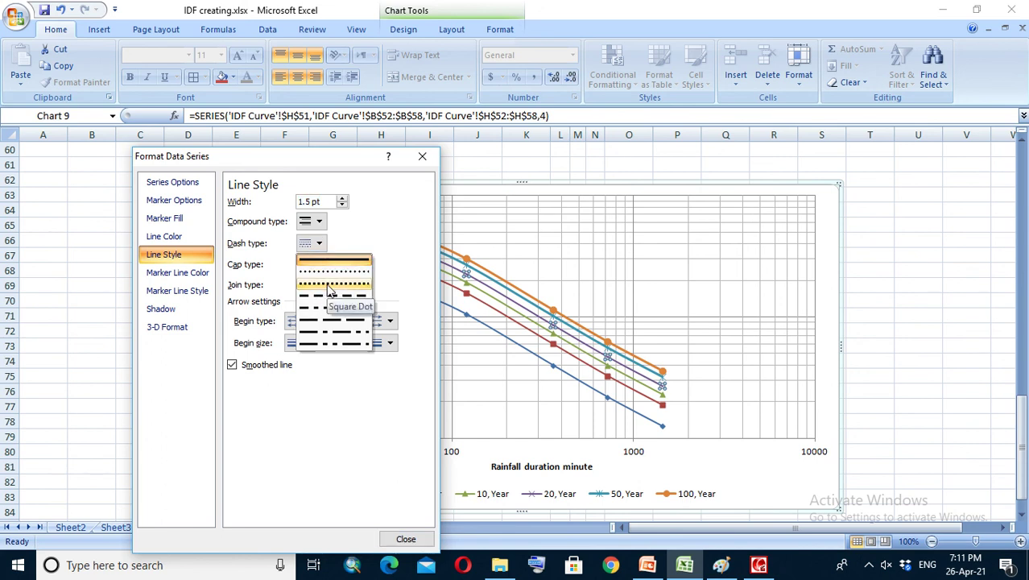
left_click(334, 271)
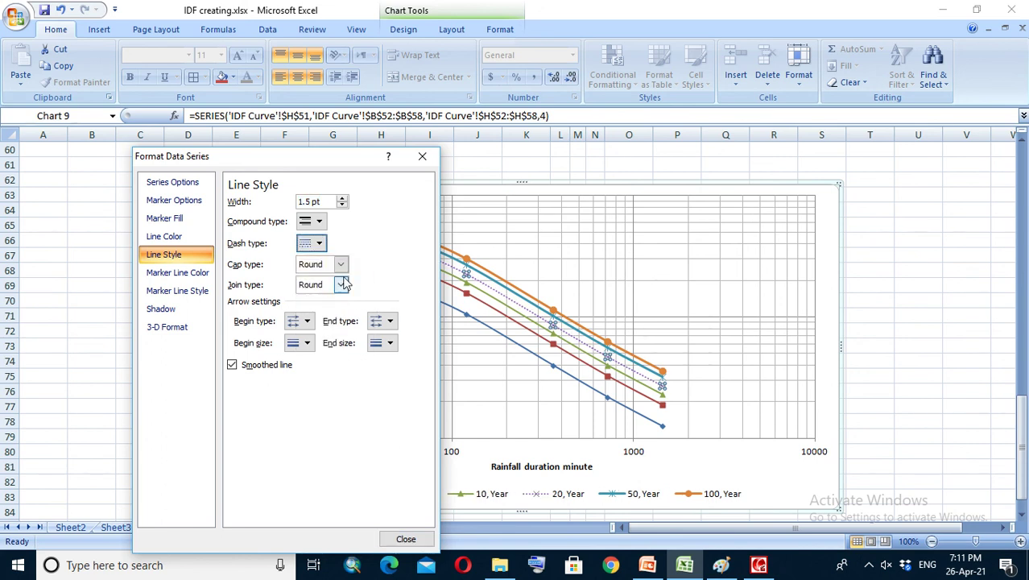
left_click(318, 243)
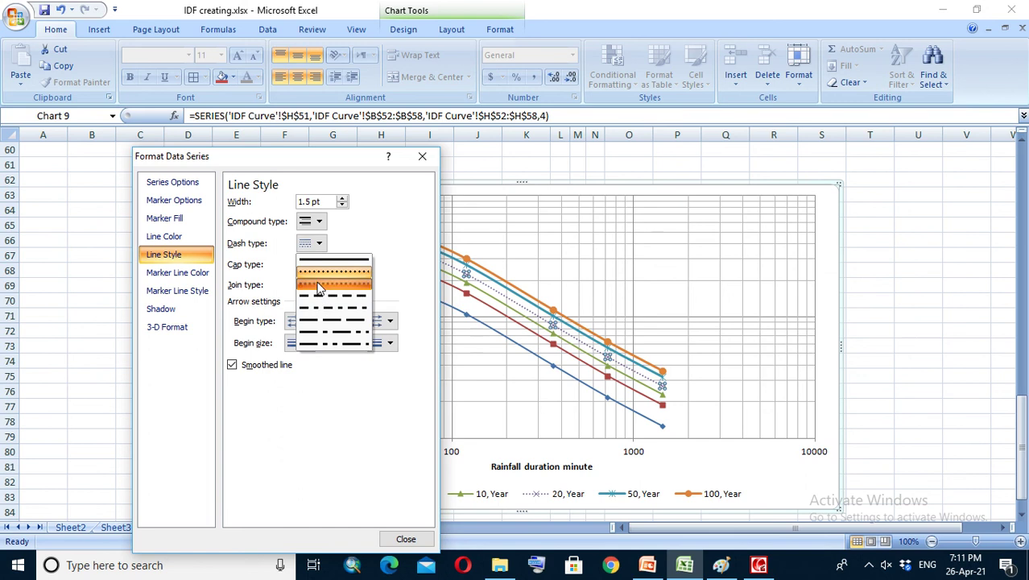
left_click(321, 301)
left_click(406, 537)
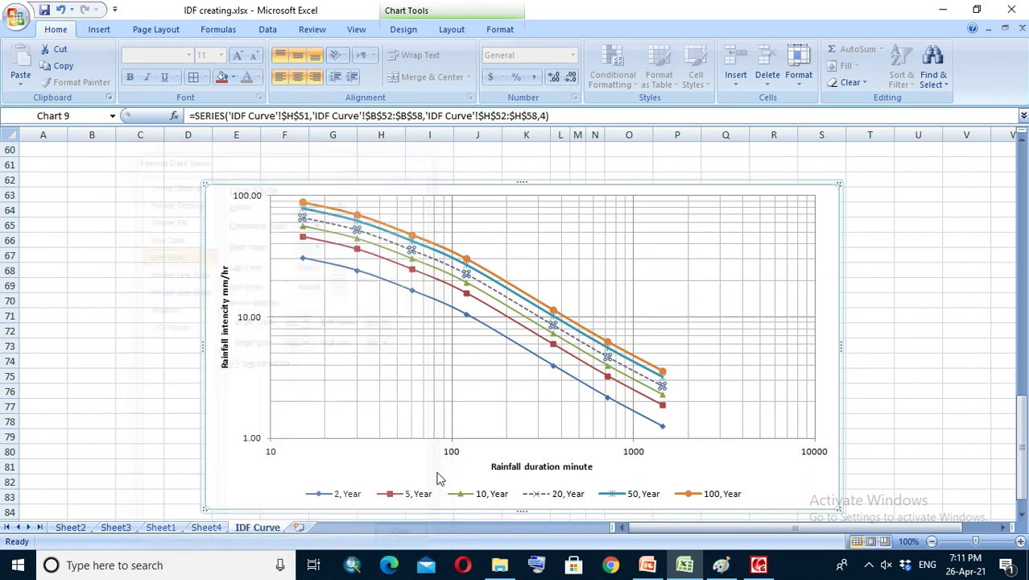
Step: Set the line width of the 50 Year series in the chart to 1.5 pt
left_click(488, 279)
right_click(488, 282)
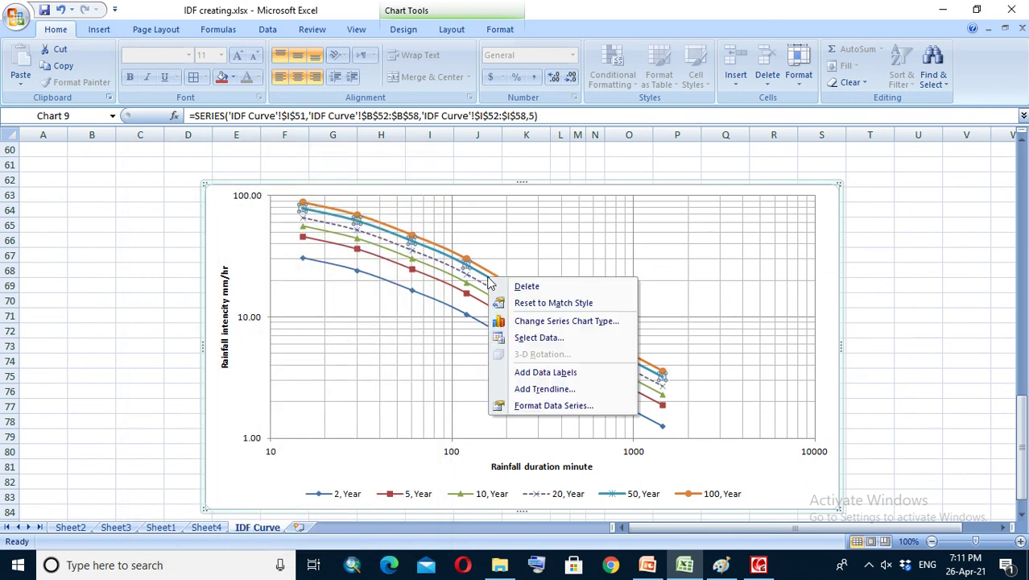
left_click(530, 405)
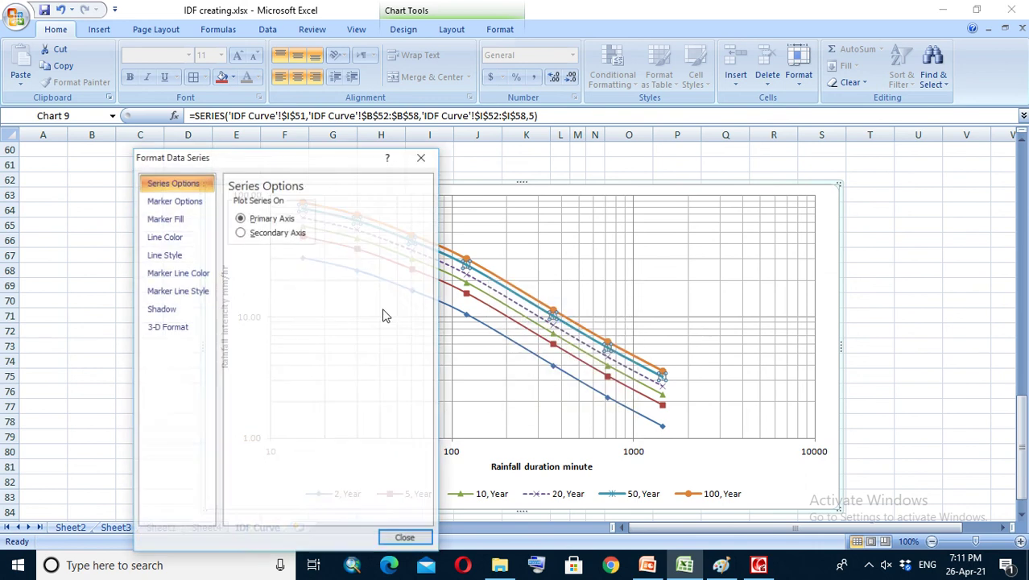
left_click(177, 256)
left_click(341, 206)
left_click(341, 206)
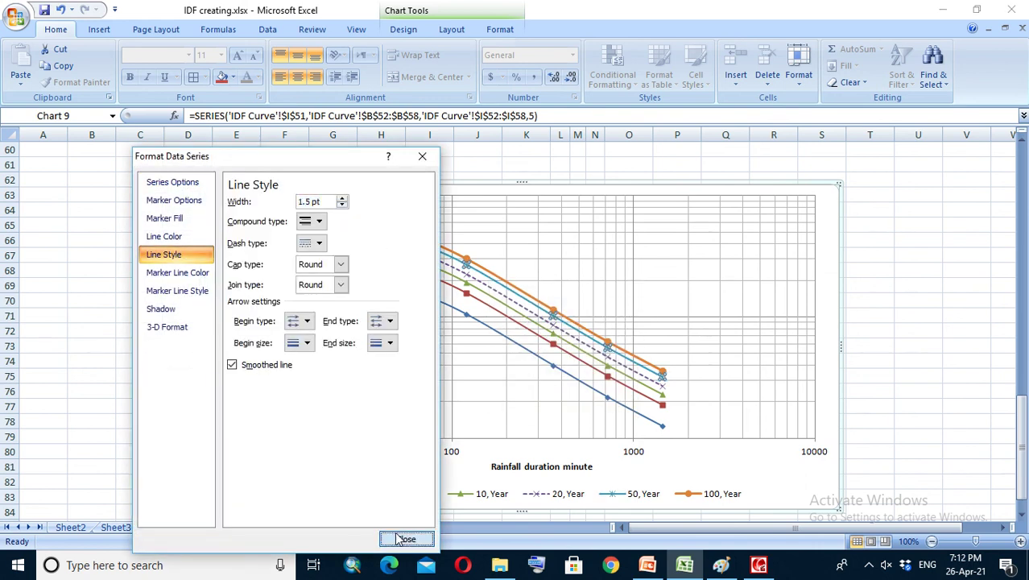
left_click(403, 538)
Step: Set the line width of the 100 Year series to 1.5 pt and deselect the chart
left_click(519, 291)
right_click(517, 290)
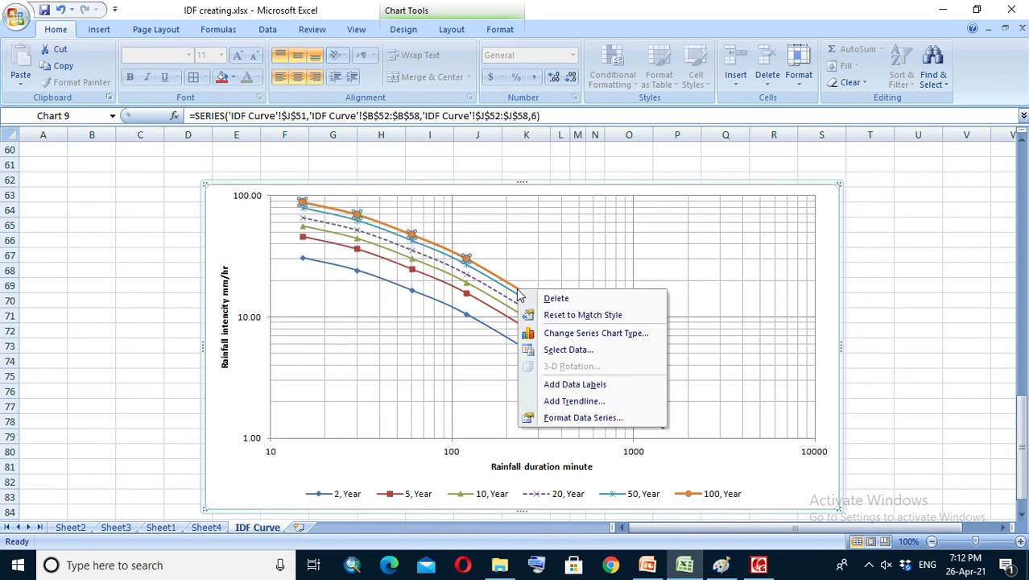
left_click(549, 418)
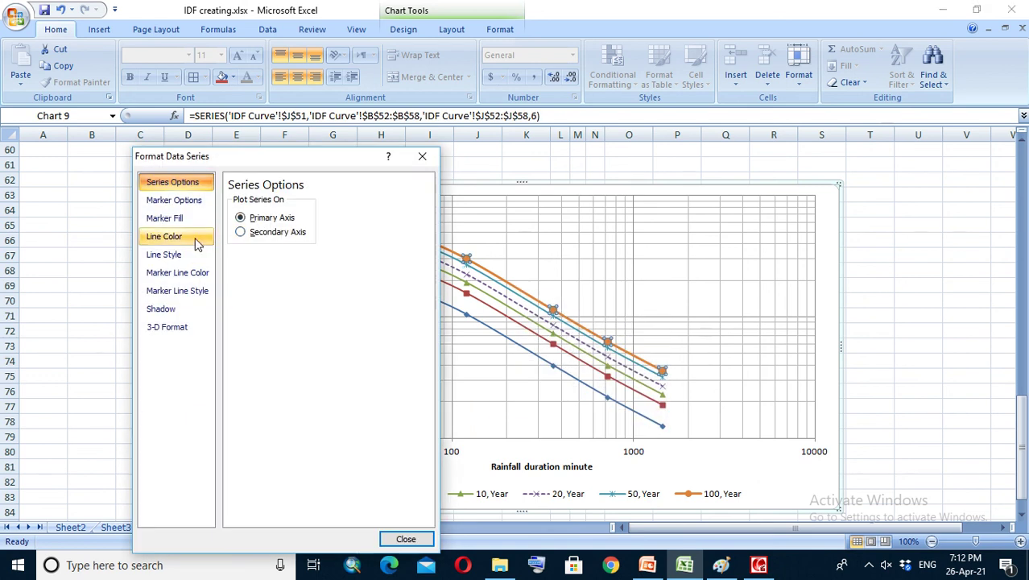
left_click(177, 254)
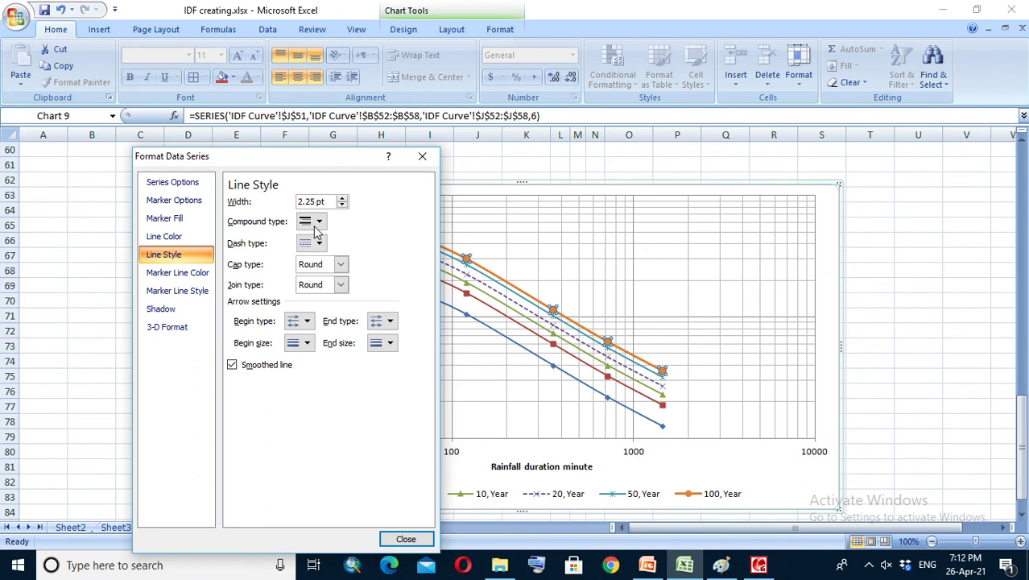
left_click(343, 206)
left_click(343, 206)
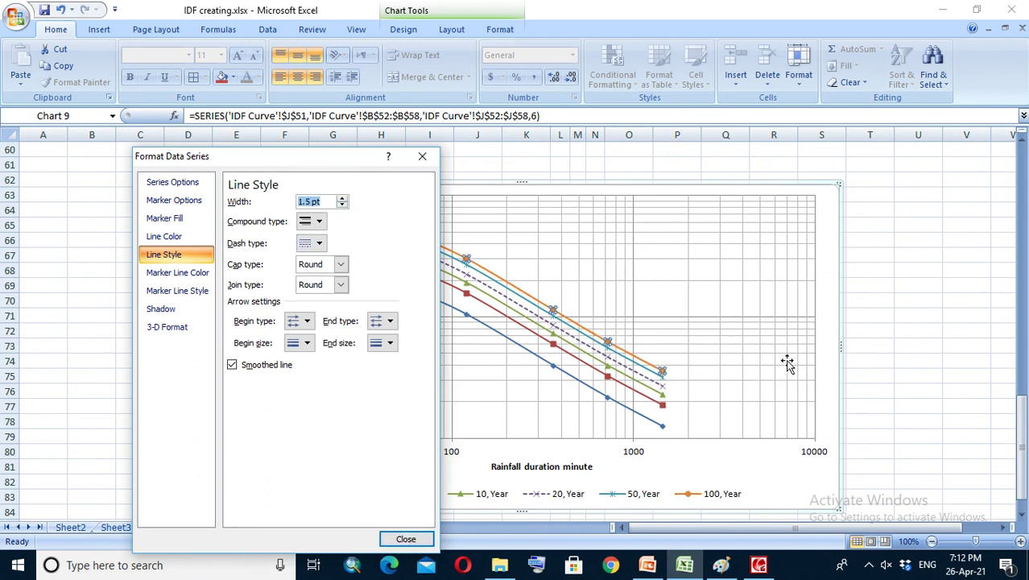
left_click(399, 537)
left_click(899, 345)
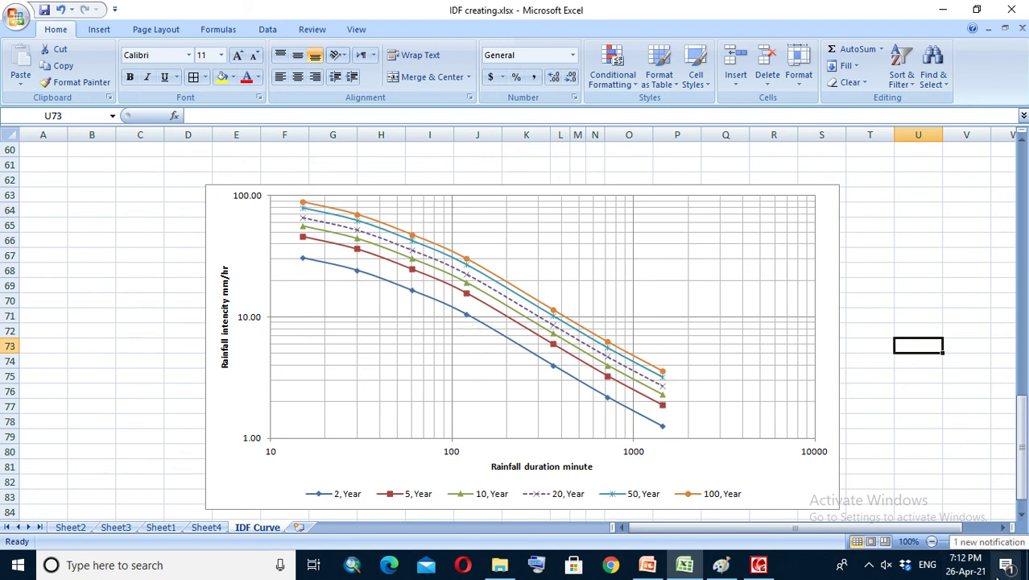
left_click(764, 567)
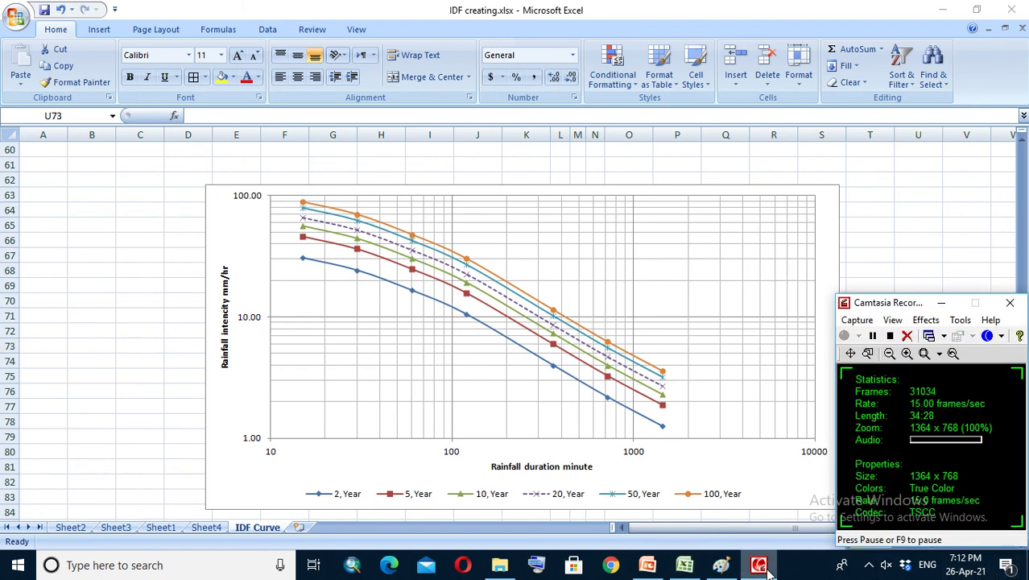